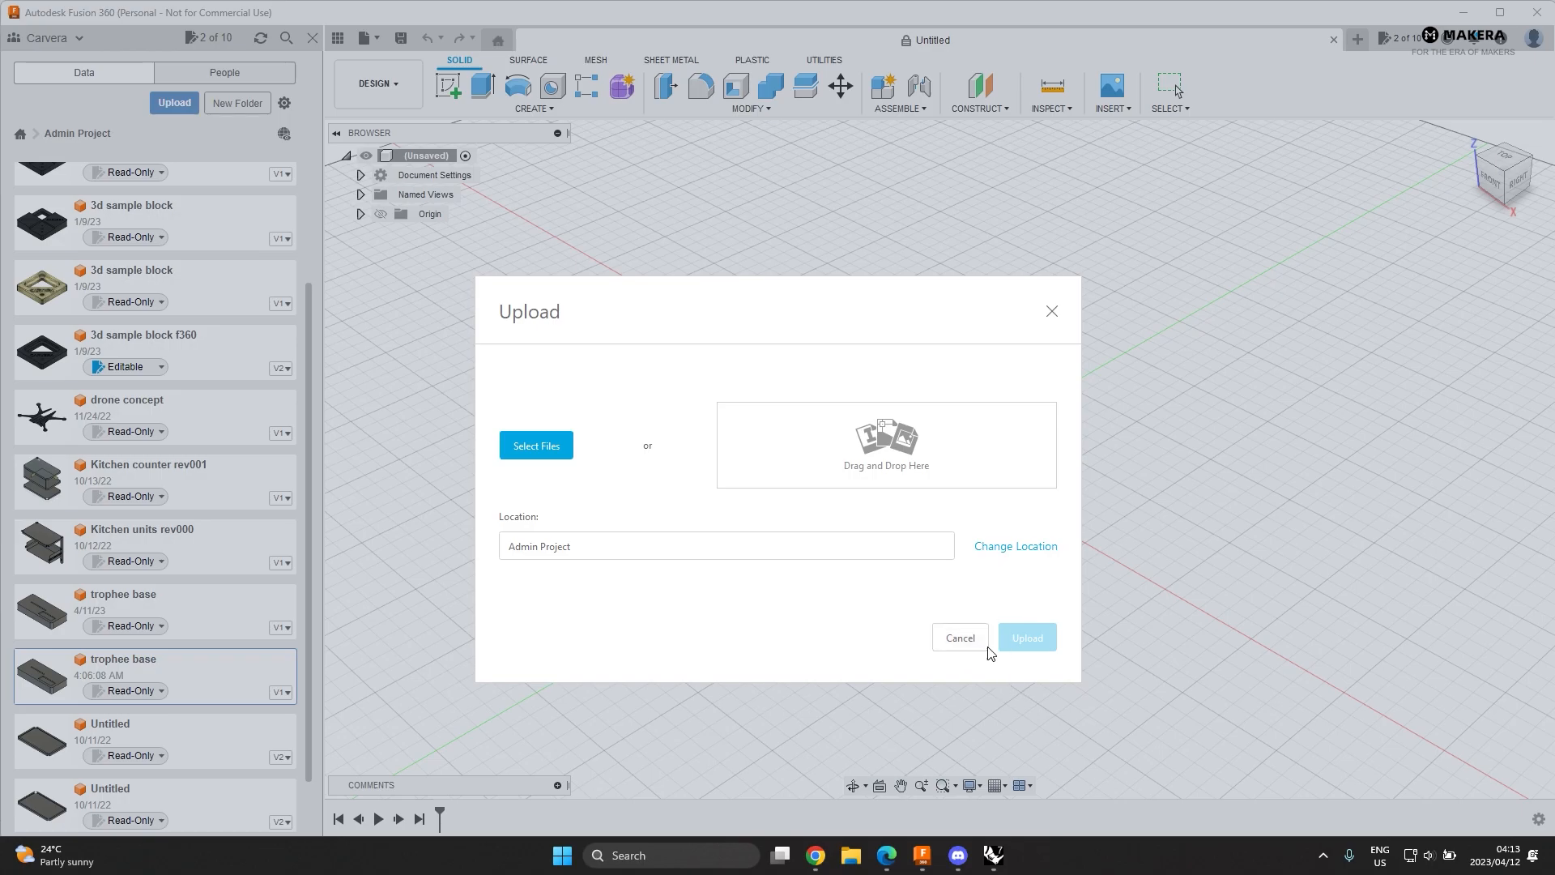
- Dismiss the upload dialog, open the most recent trophee base design from Admin Project, and hide the project data list
{"action": "left_click", "coordinate": [974, 639]}
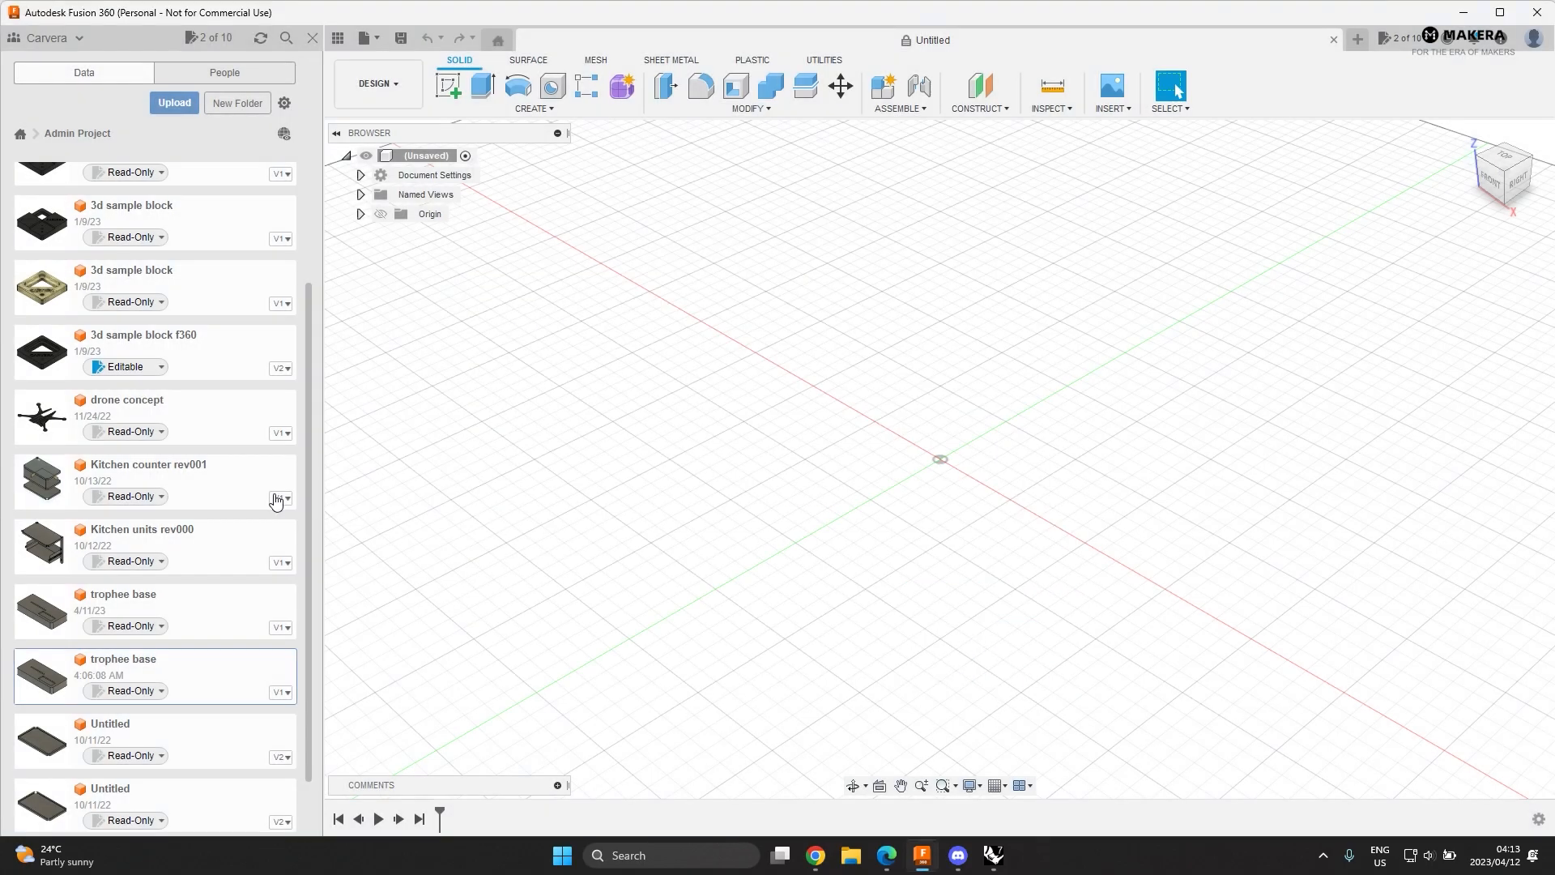
{"action": "double_click", "coordinate": [174, 663]}
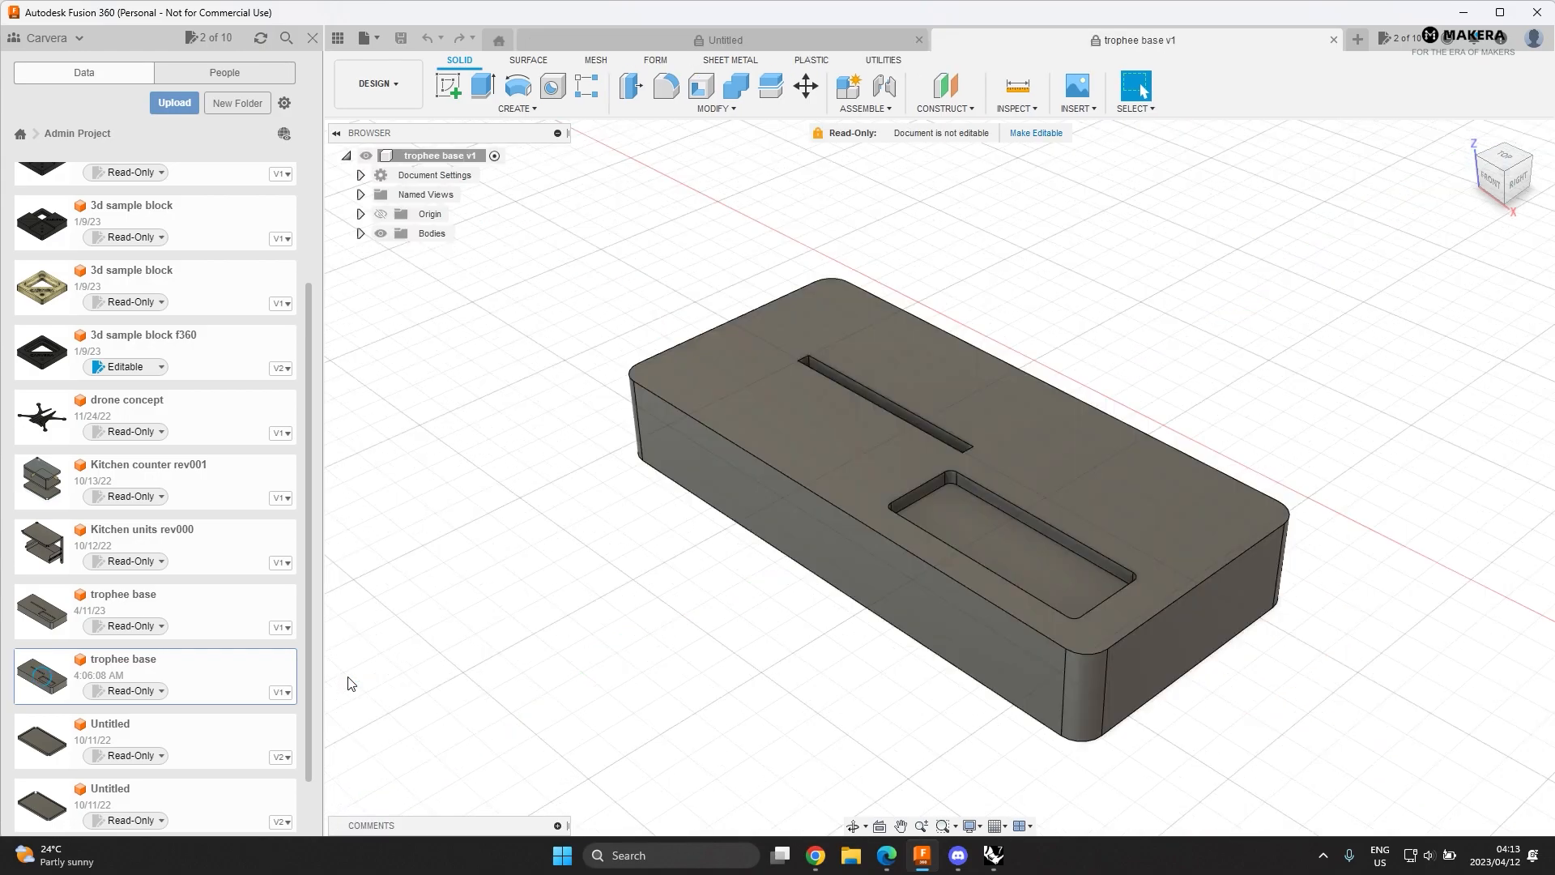
{"action": "middle_click_drag", "start_coordinate": [848, 589], "coordinate": [743, 558], "text": "shift"}
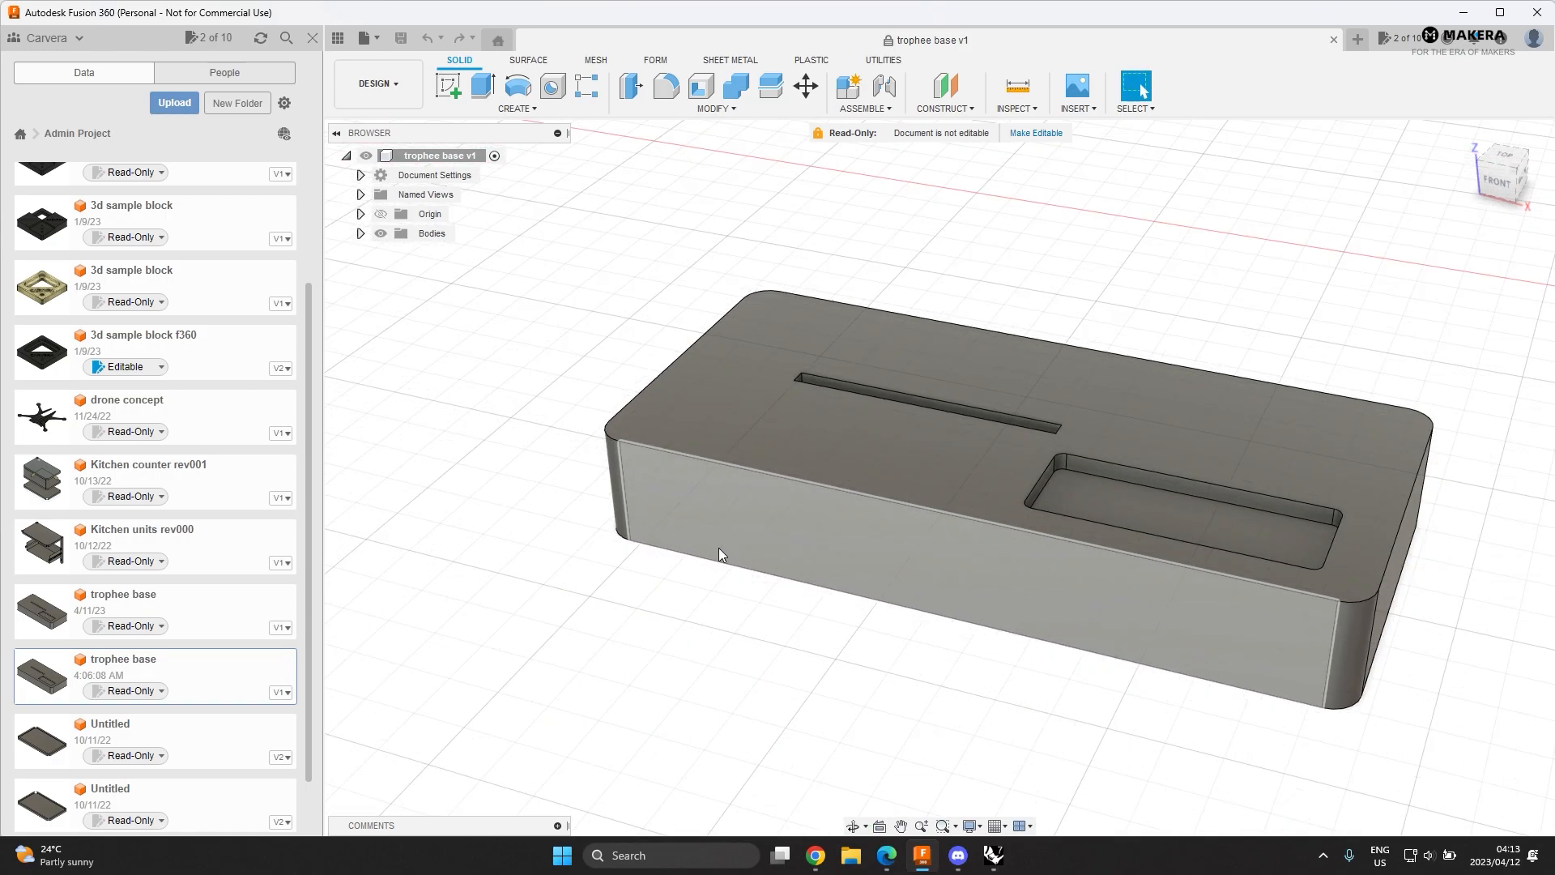
{"action": "scroll", "coordinate": [1129, 537], "scroll_direction": "down", "scroll_amount": 3}
{"action": "scroll", "coordinate": [1062, 567], "scroll_direction": "down", "scroll_amount": 1}
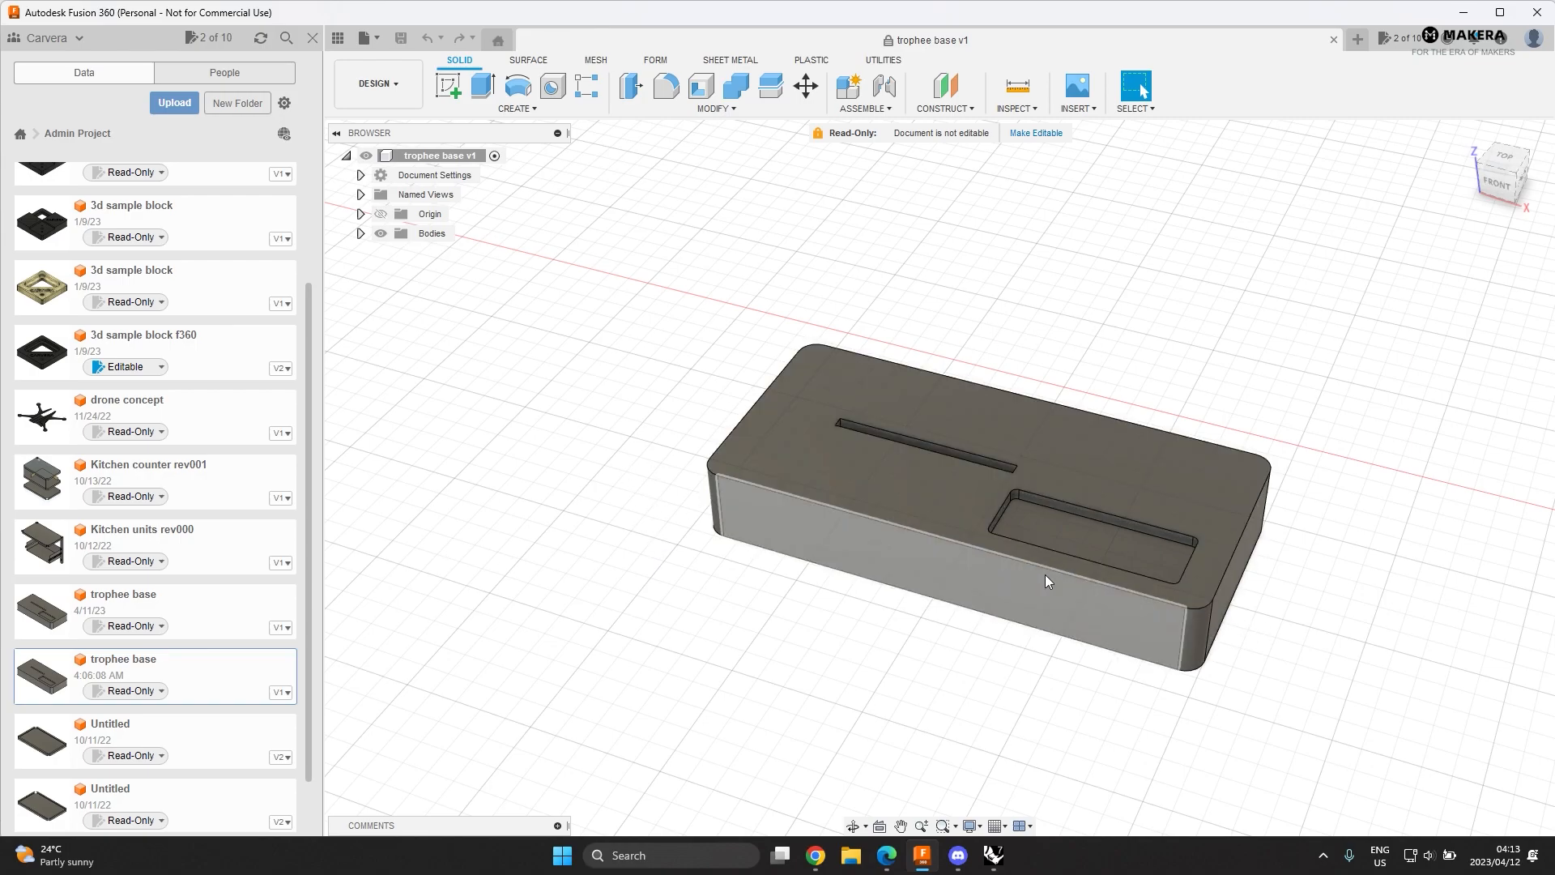
{"action": "middle_click_drag", "start_coordinate": [1045, 526], "coordinate": [1178, 547]}
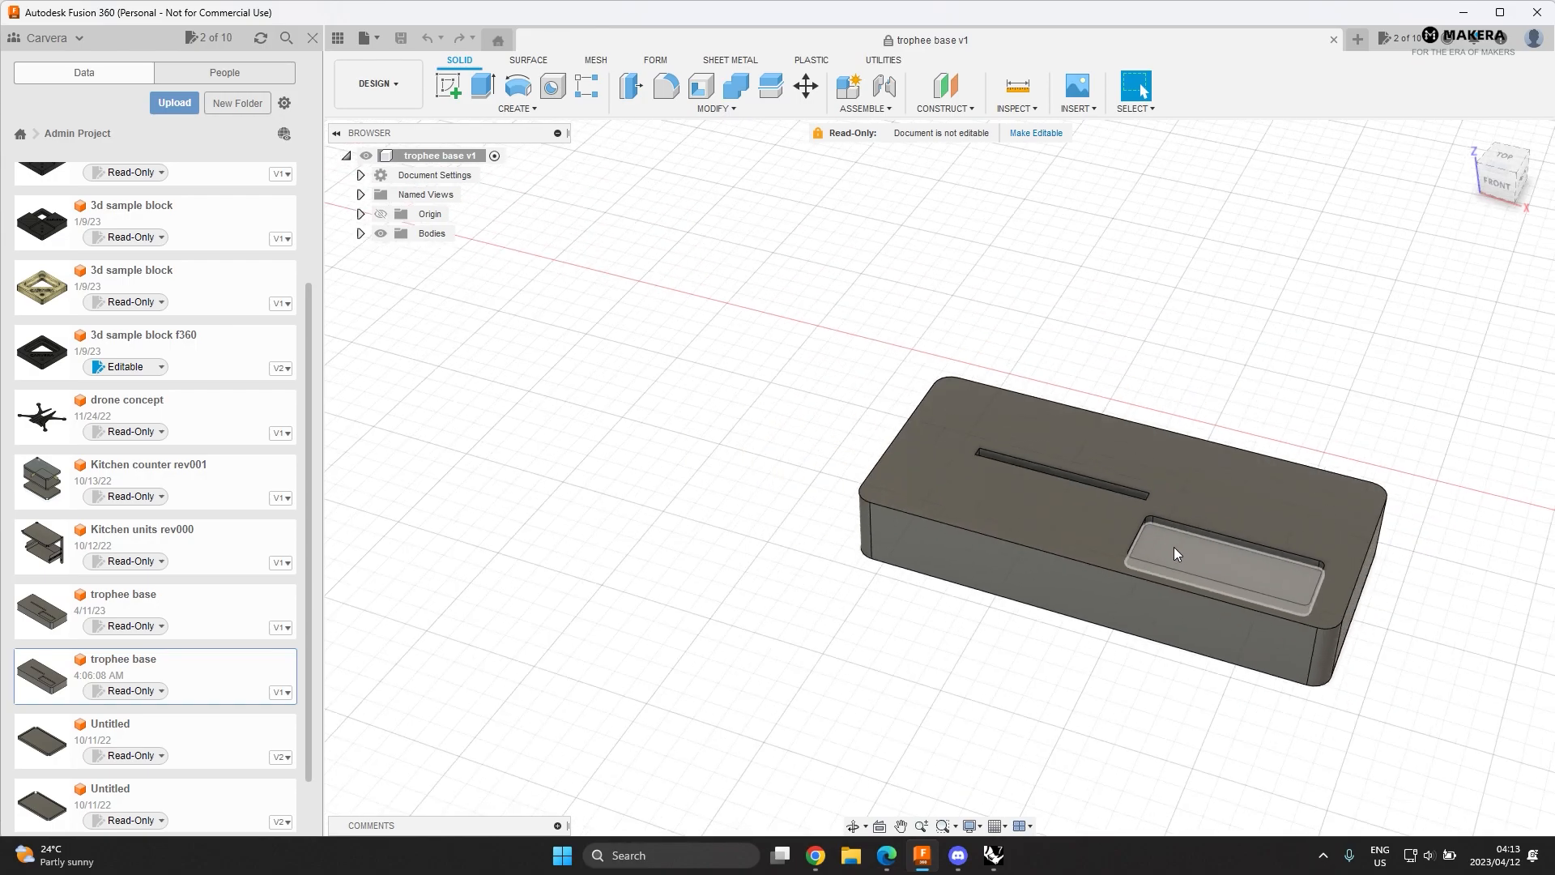
{"action": "left_click", "coordinate": [312, 39]}
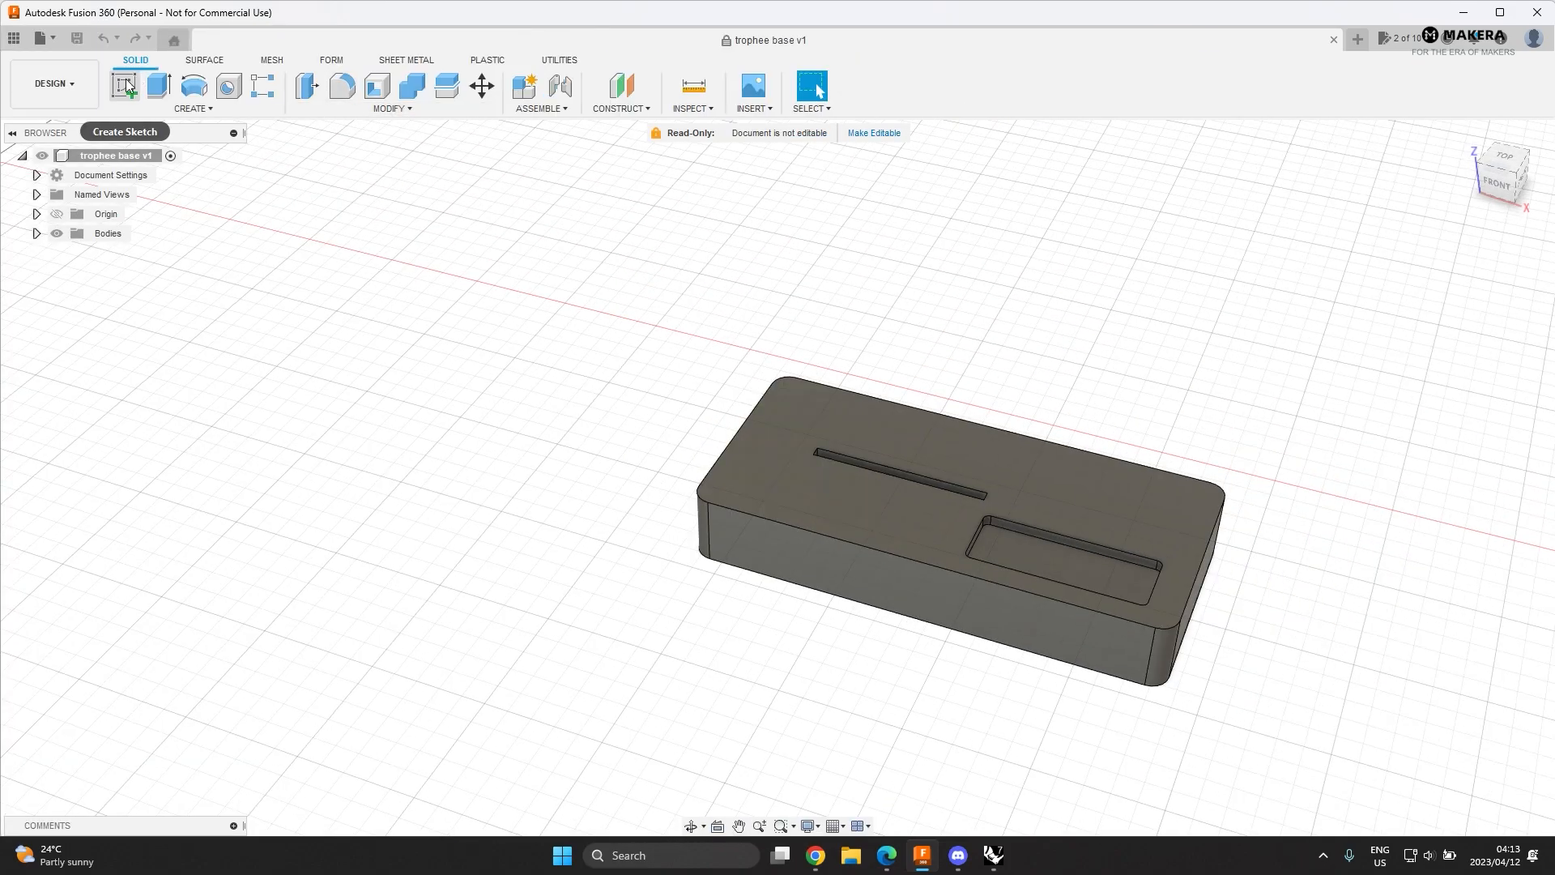
- Switch to the Manufacture workspace and create a new milling setup for the trophee base
{"action": "left_click", "coordinate": [72, 89]}
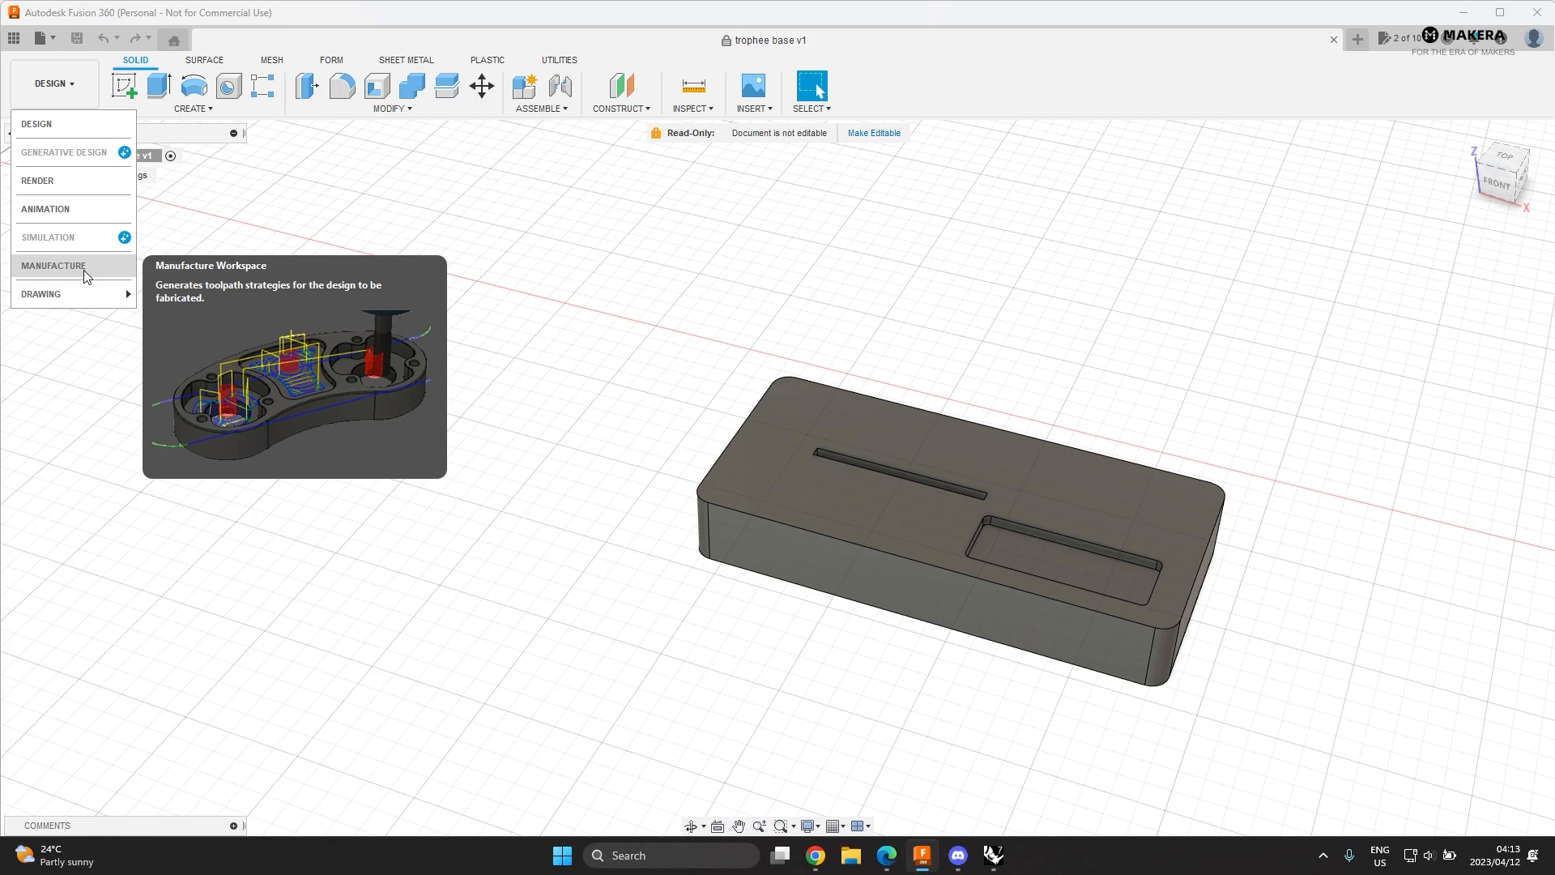
{"action": "left_click", "coordinate": [85, 273]}
{"action": "left_click", "coordinate": [125, 88]}
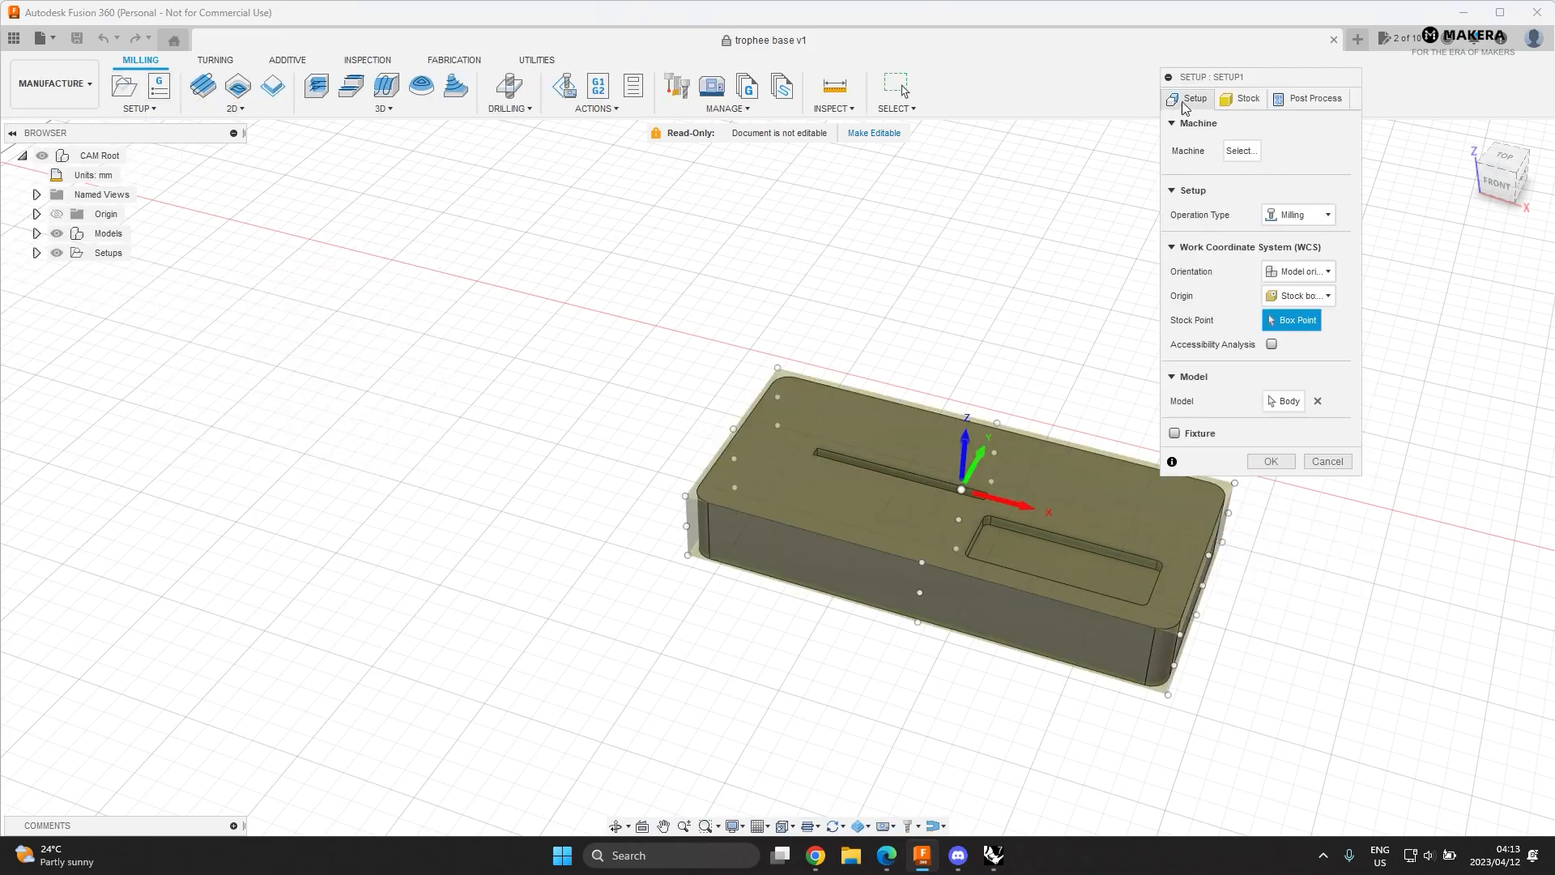
- Assign the Makera Carvera 3-axis machine from the recent machines to the setup
{"action": "left_click_drag", "start_coordinate": [1284, 83], "coordinate": [940, 186]}
{"action": "left_click", "coordinate": [898, 254]}
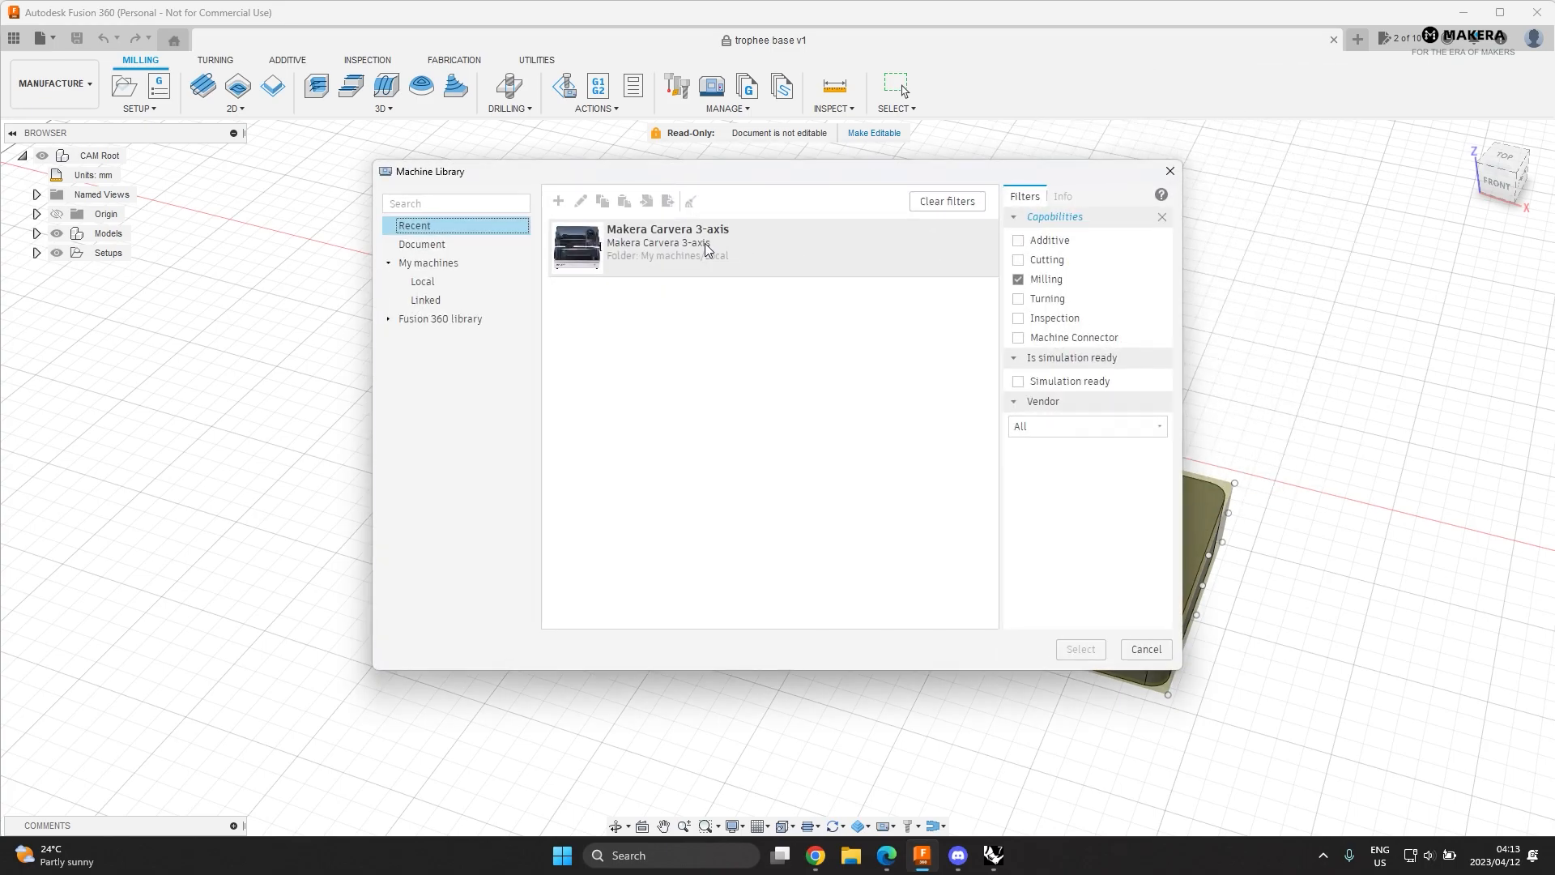
{"action": "double_click", "coordinate": [705, 250]}
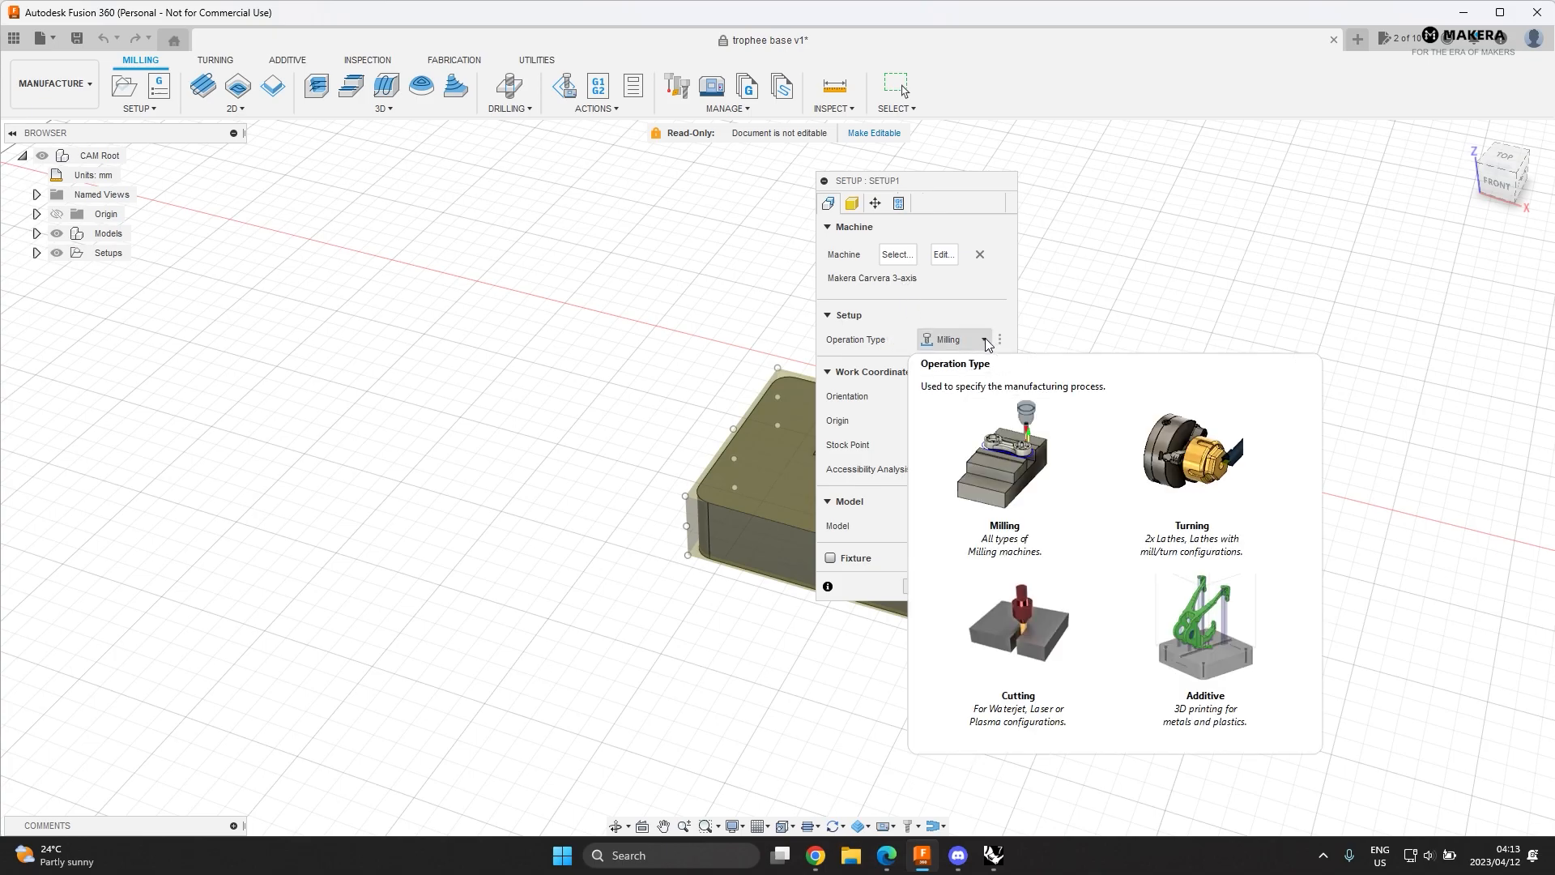
{"action": "left_click_drag", "start_coordinate": [948, 204], "coordinate": [1261, 244]}
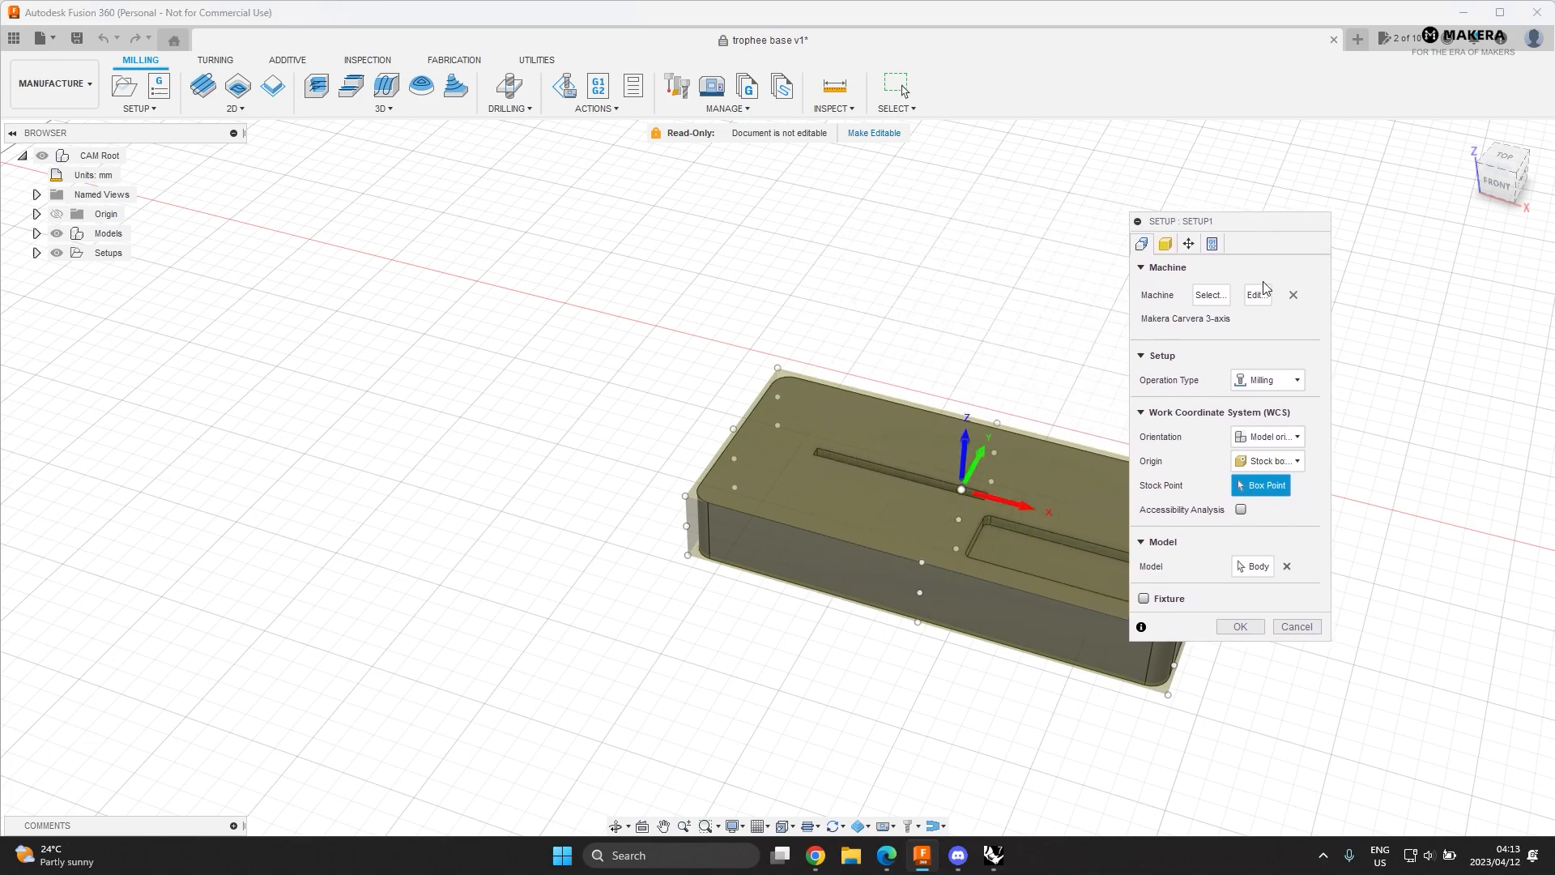
- Keep the origin as a stock box point and place it at the stock's top front-left corner
{"action": "left_click", "coordinate": [1294, 439]}
{"action": "left_click", "coordinate": [1290, 460]}
{"action": "left_click", "coordinate": [1300, 461]}
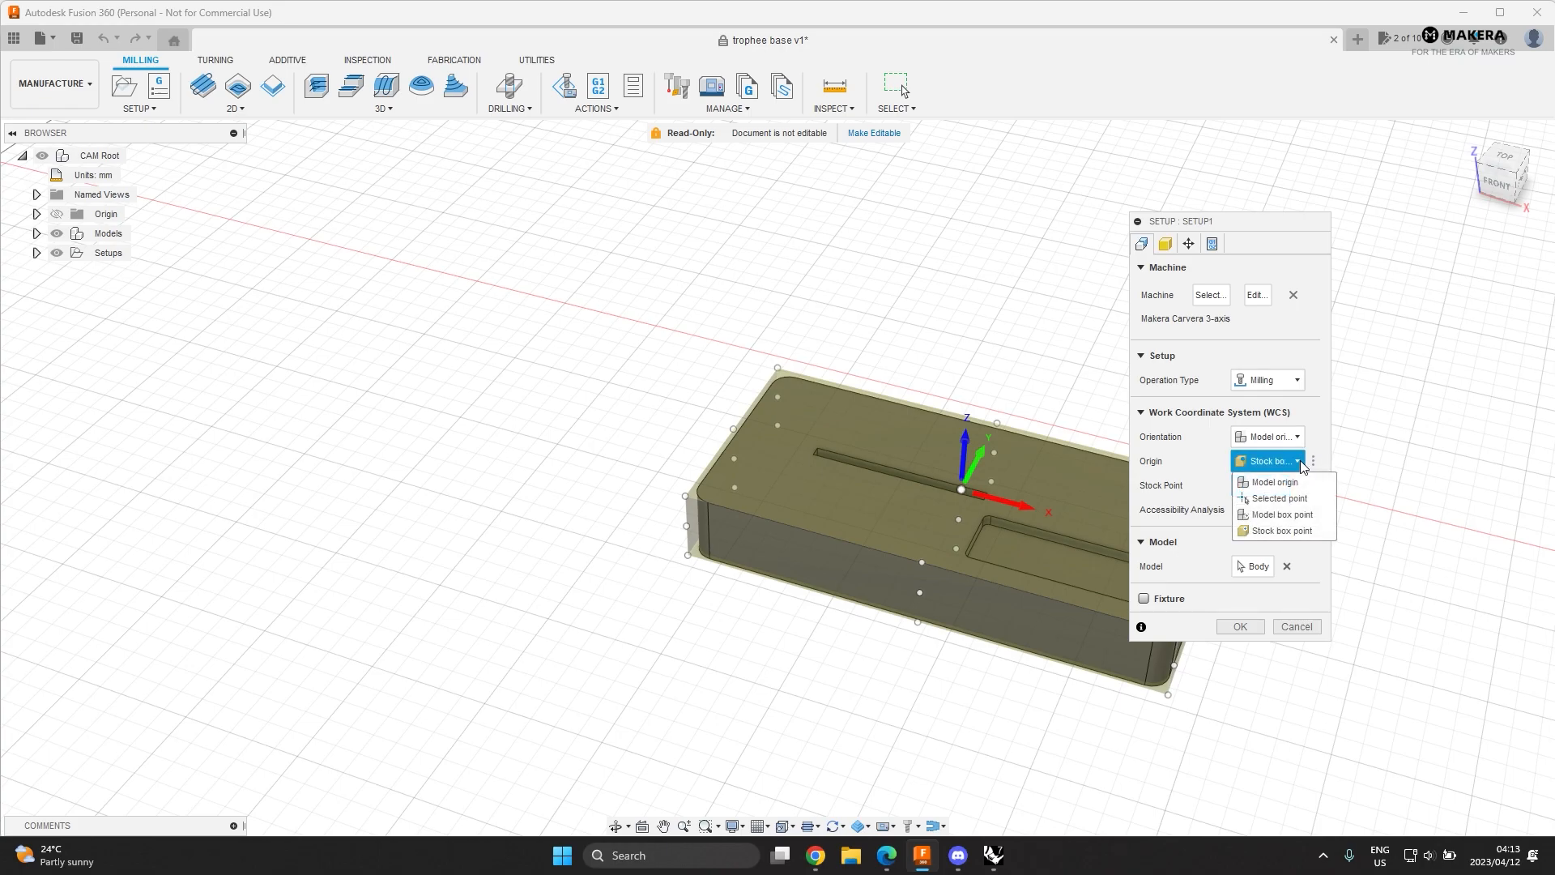
{"action": "left_click", "coordinate": [687, 497]}
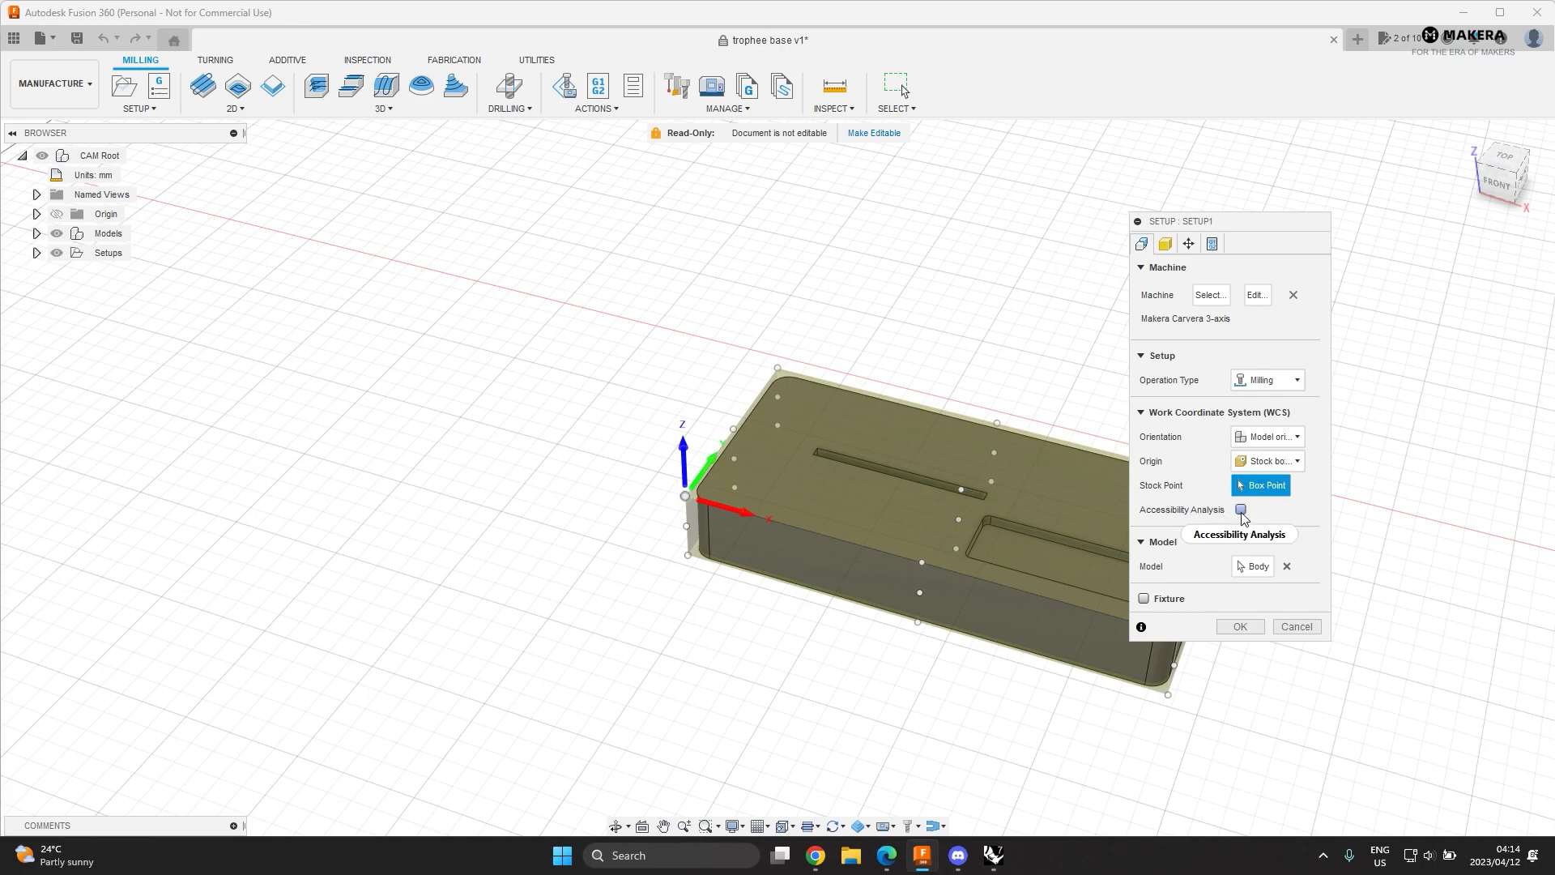
{"action": "mouse_move", "coordinate": [1242, 517]}
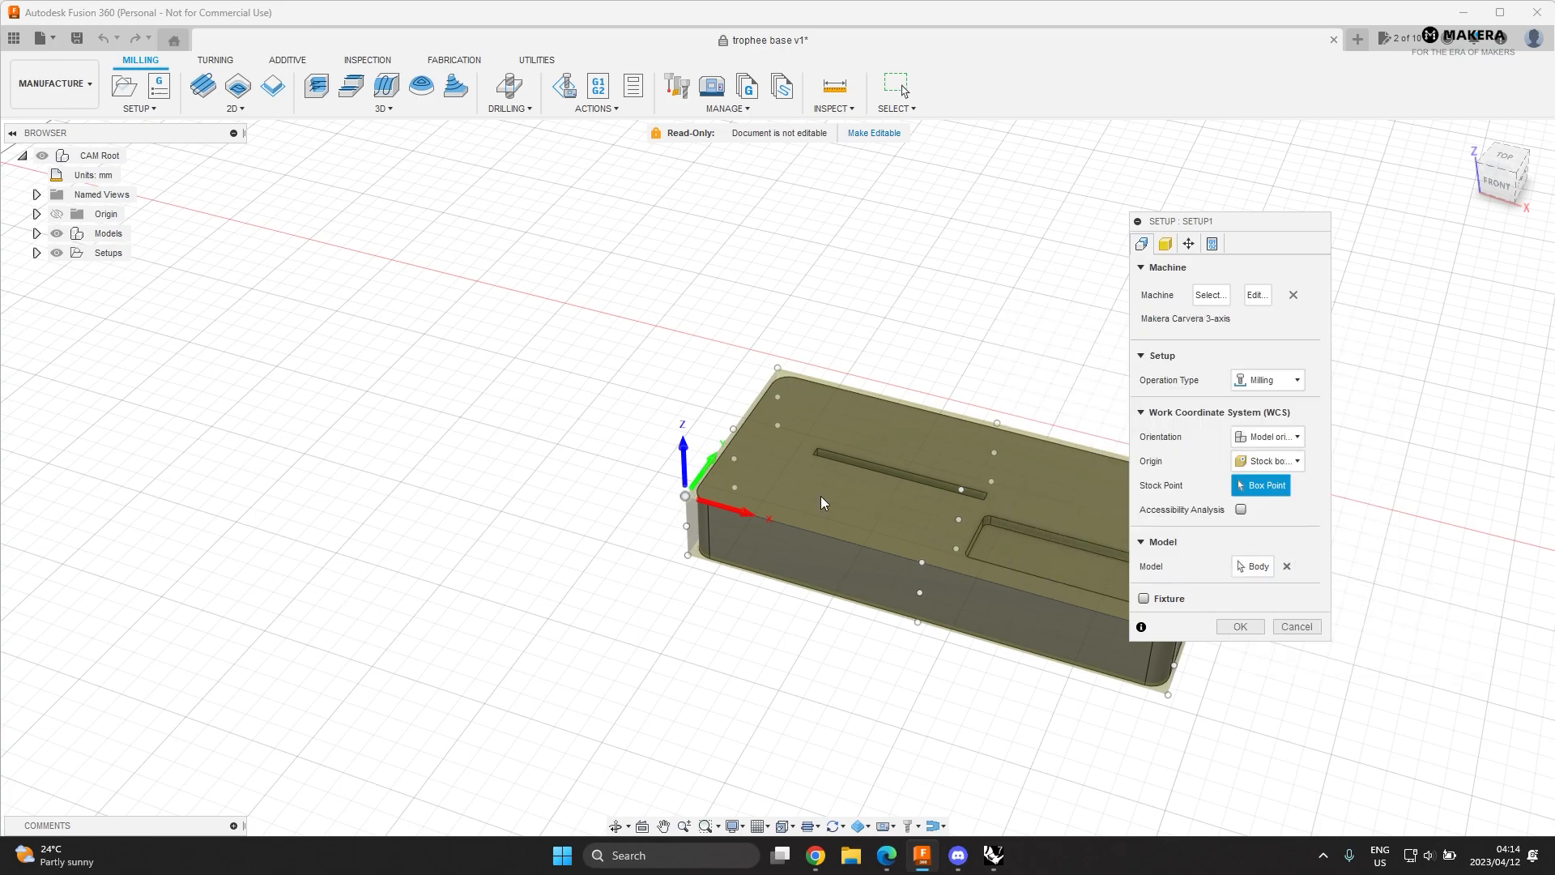
- Change the stock mode to a fixed size box with a width of 150 mm and a depth of 75 mm
{"action": "left_click", "coordinate": [1164, 247]}
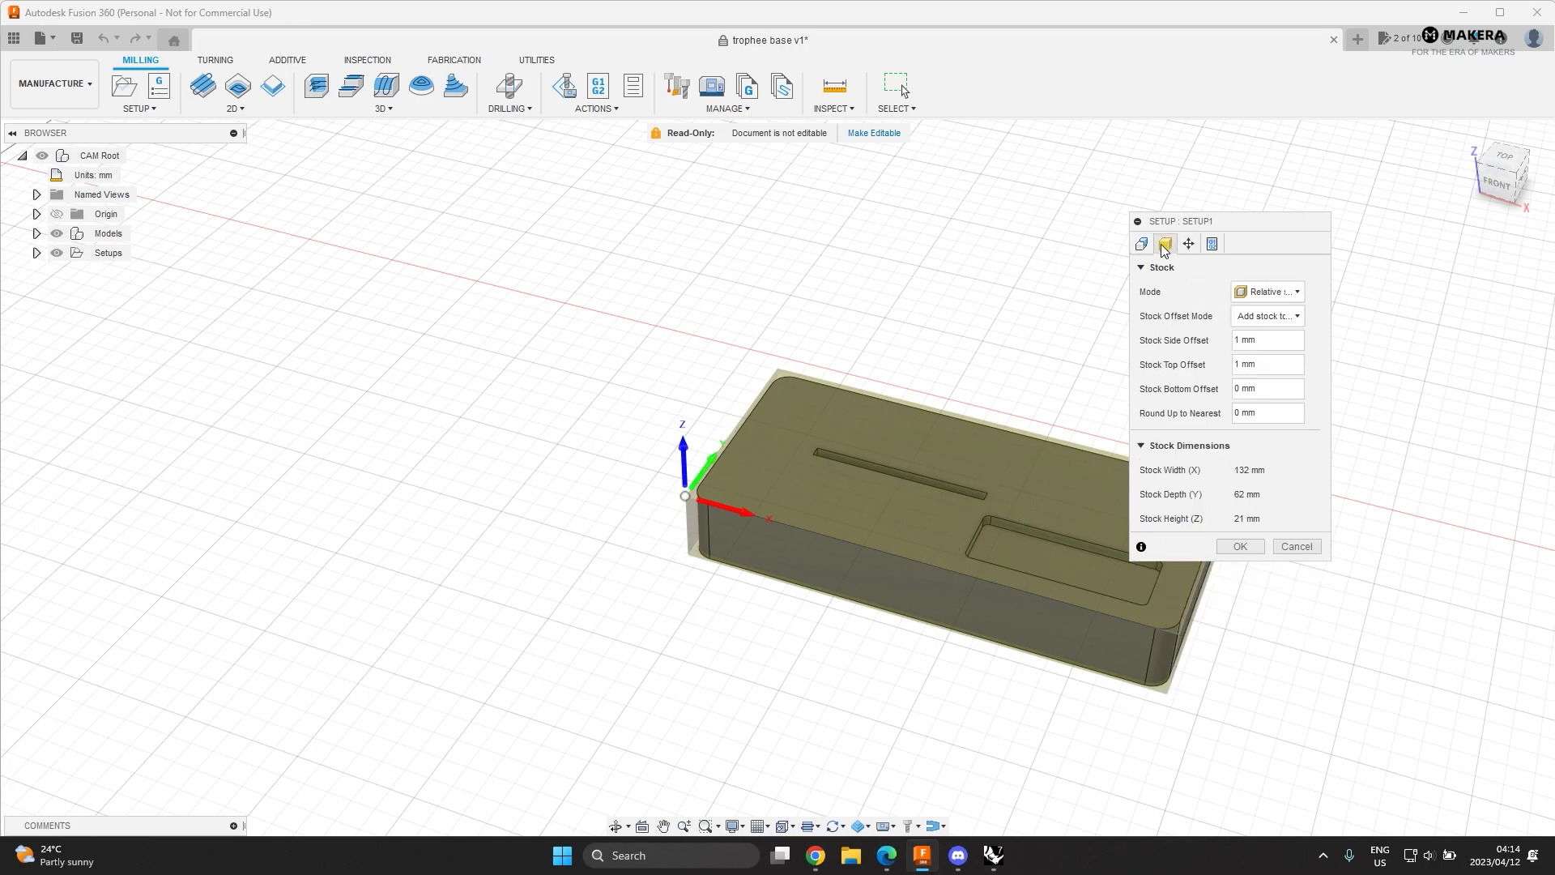
{"action": "left_click", "coordinate": [1297, 292]}
{"action": "left_click", "coordinate": [1300, 314]}
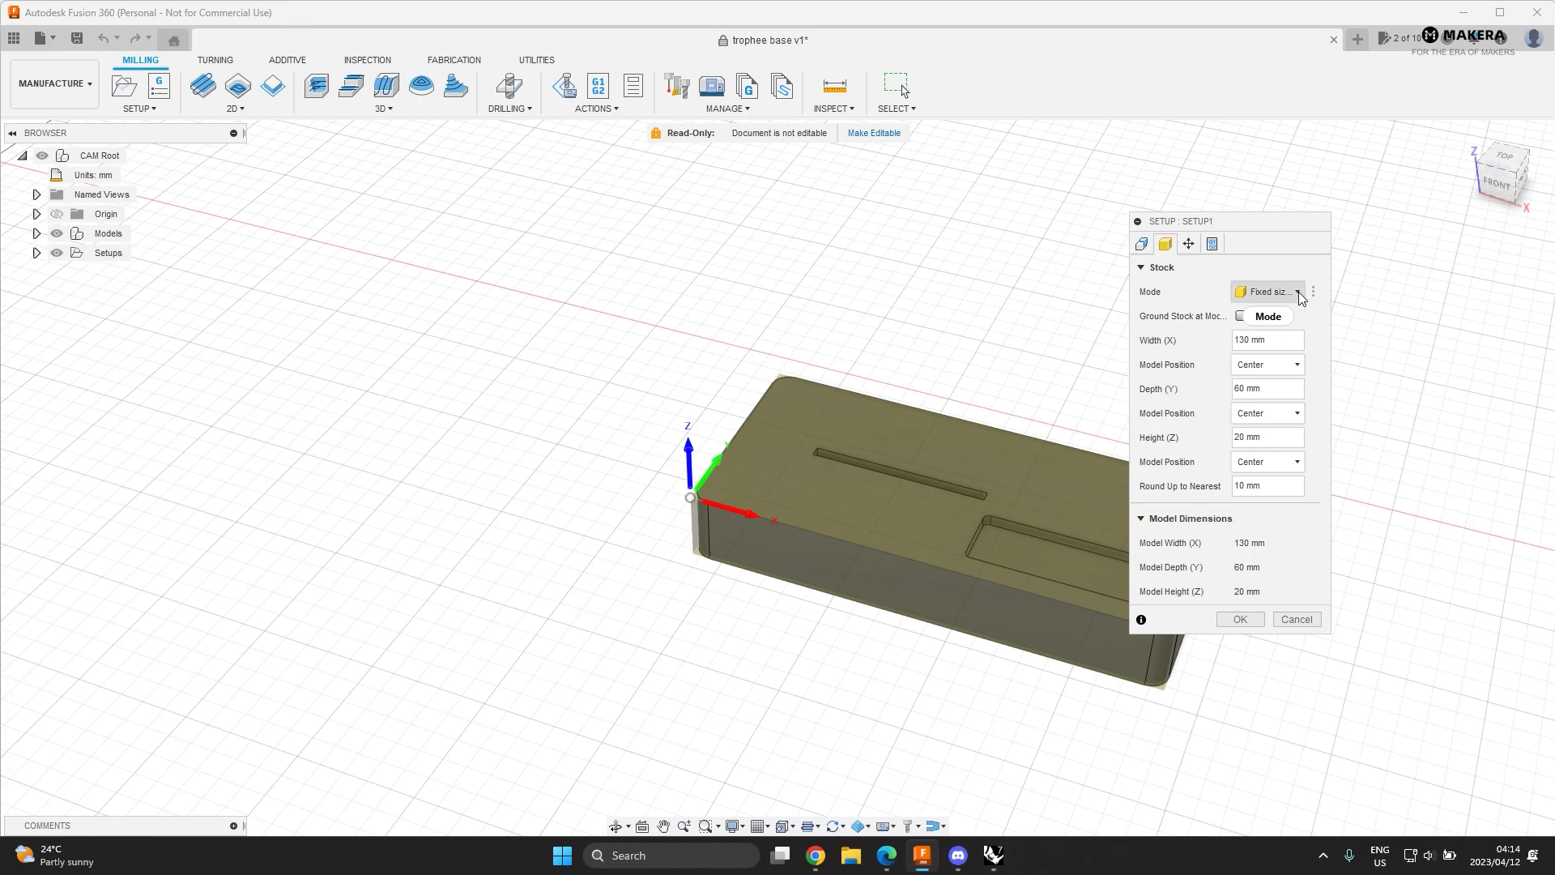
{"action": "left_click", "coordinate": [1278, 340]}
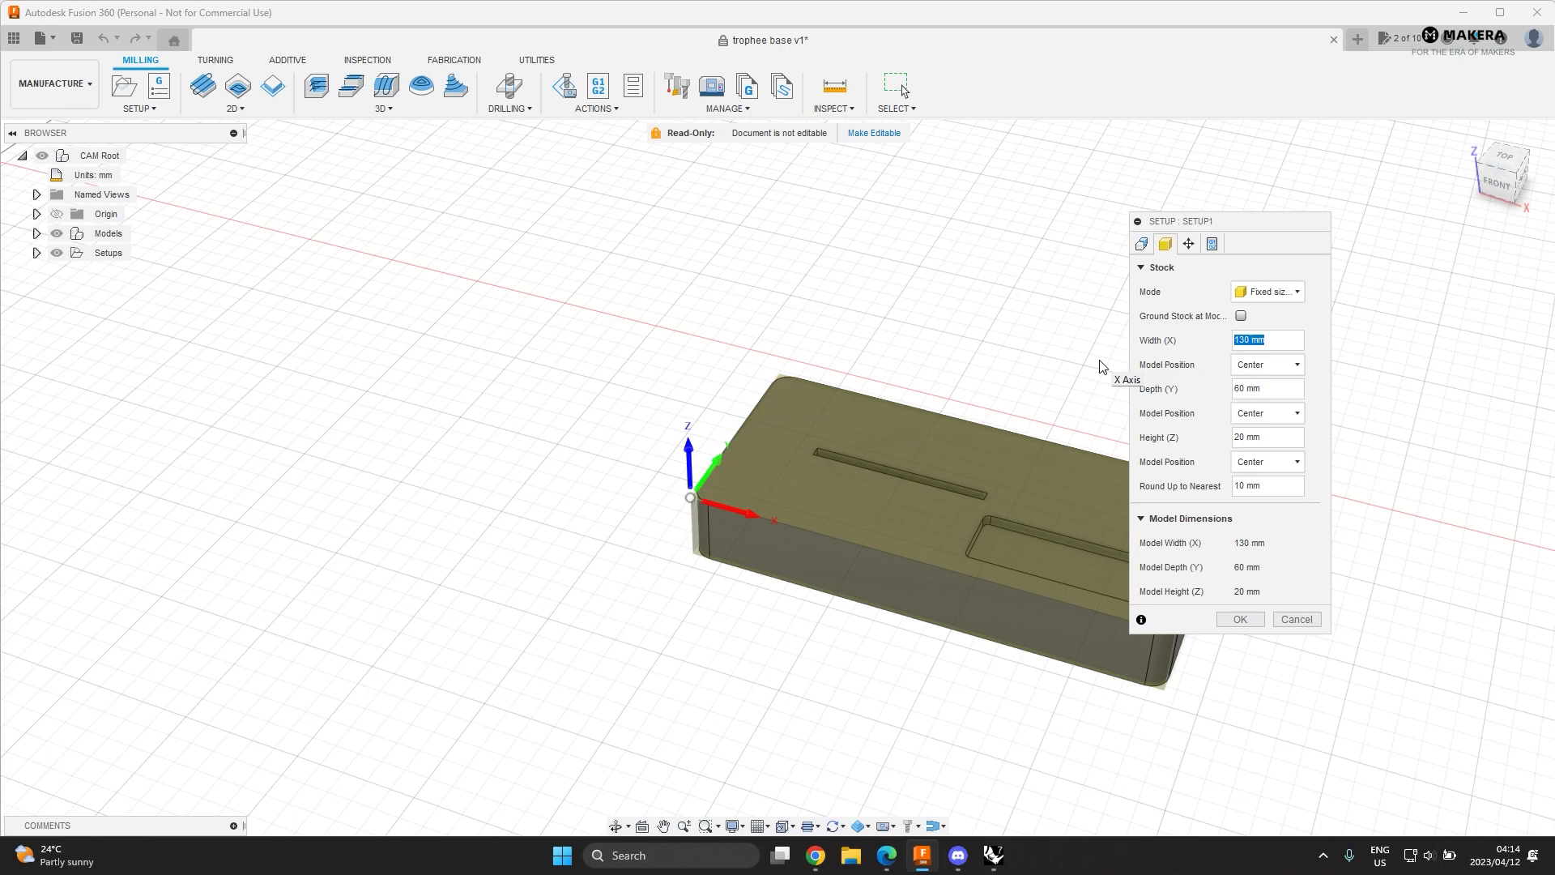
{"action": "type", "text": "150"}
{"action": "key", "text": "Tab"}
{"action": "type", "text": "75"}
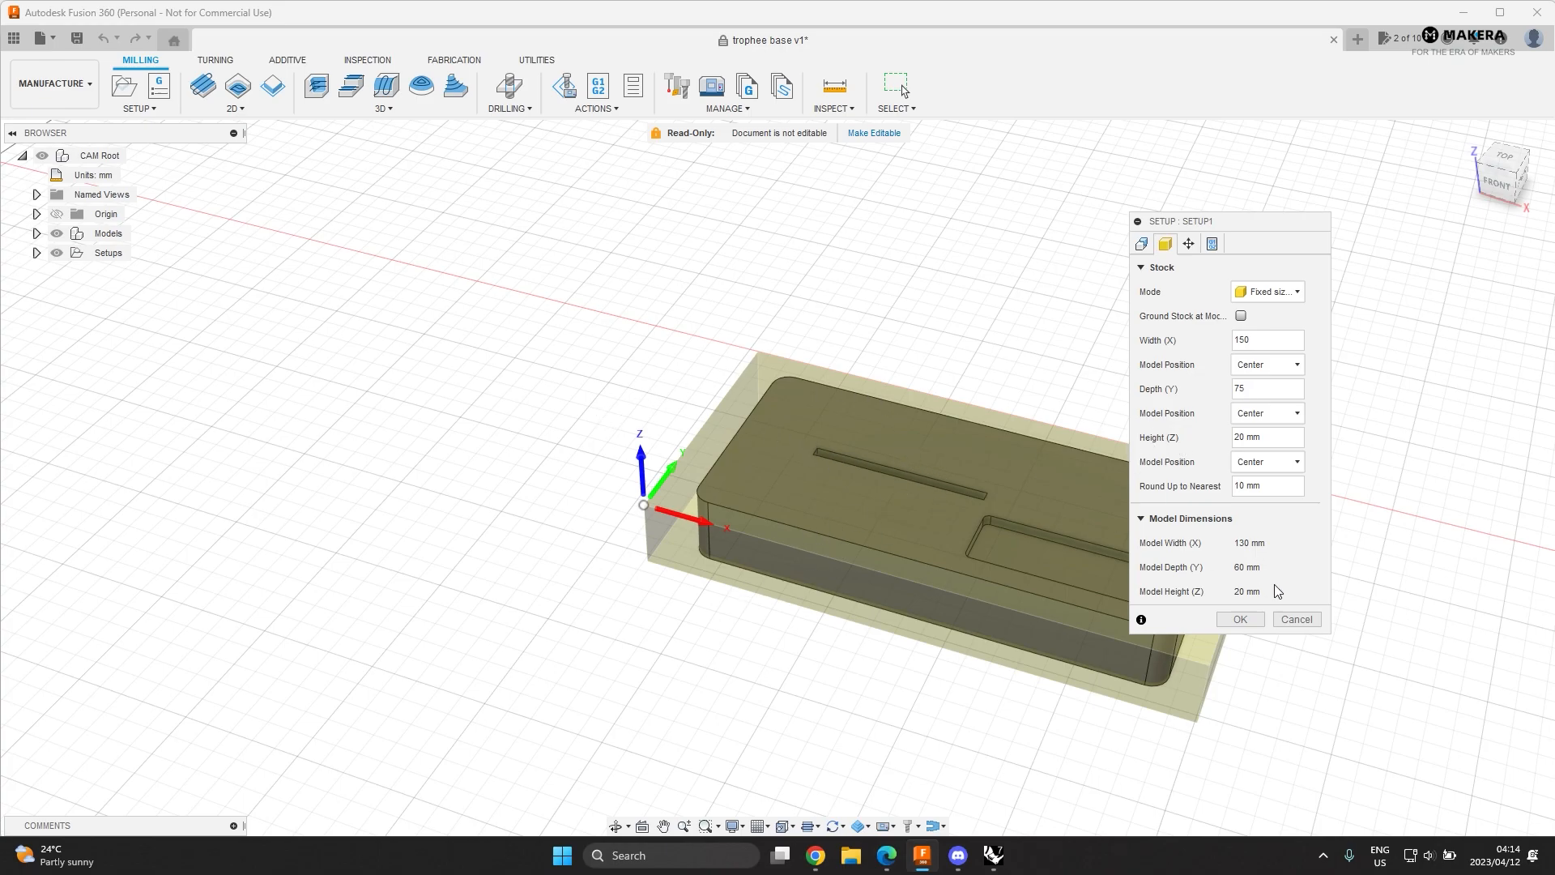
- Check the setup's part position and post-process settings, then accept the setup
{"action": "left_click", "coordinate": [1189, 244]}
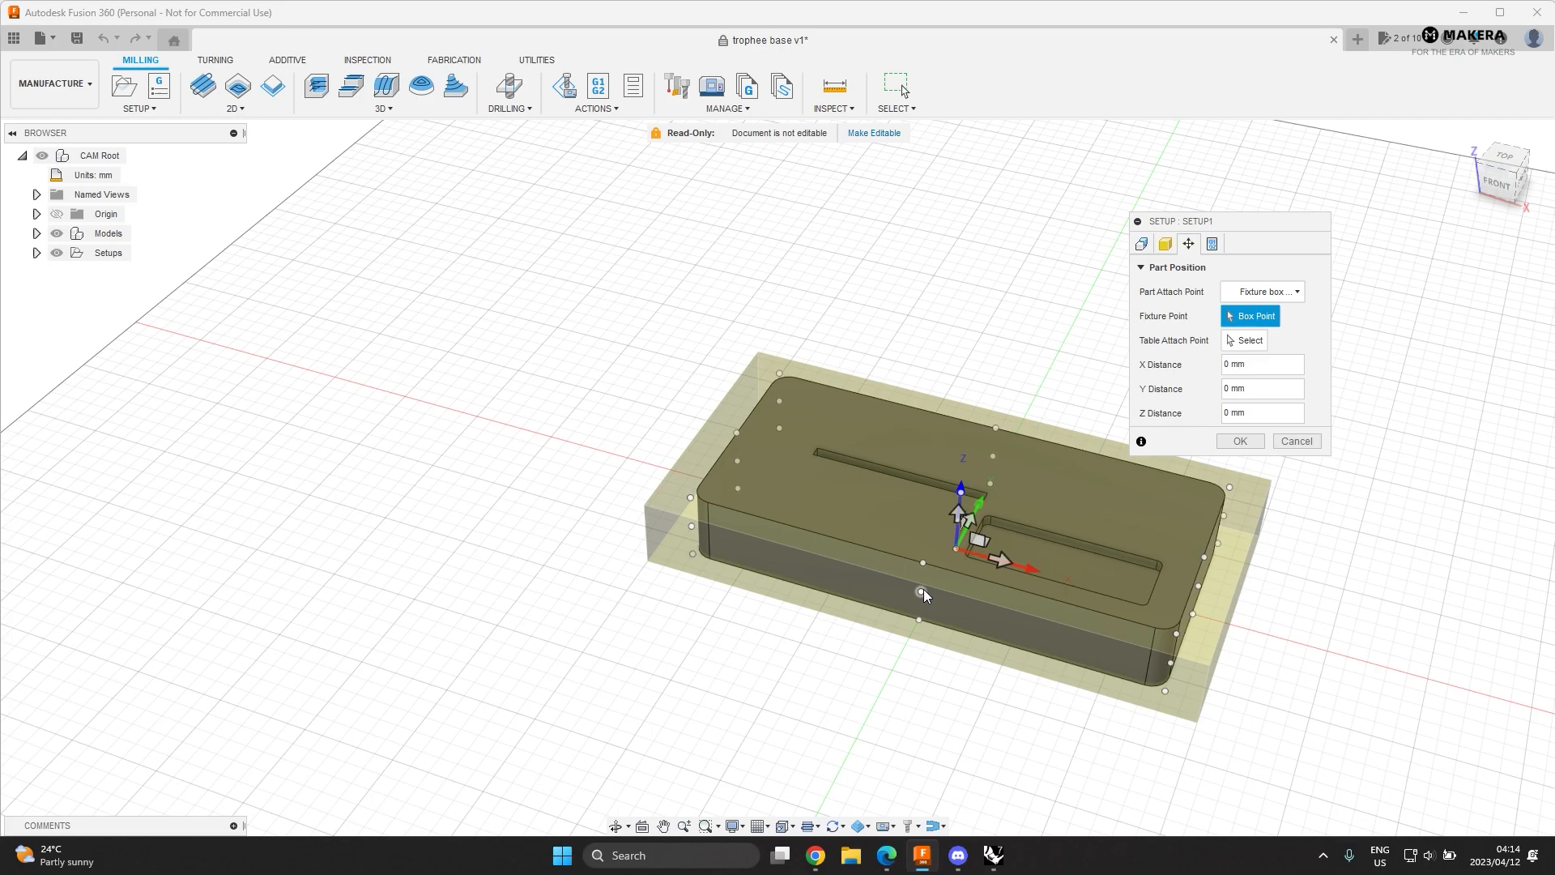
{"action": "middle_click_drag", "start_coordinate": [925, 549], "coordinate": [959, 595], "text": "shift"}
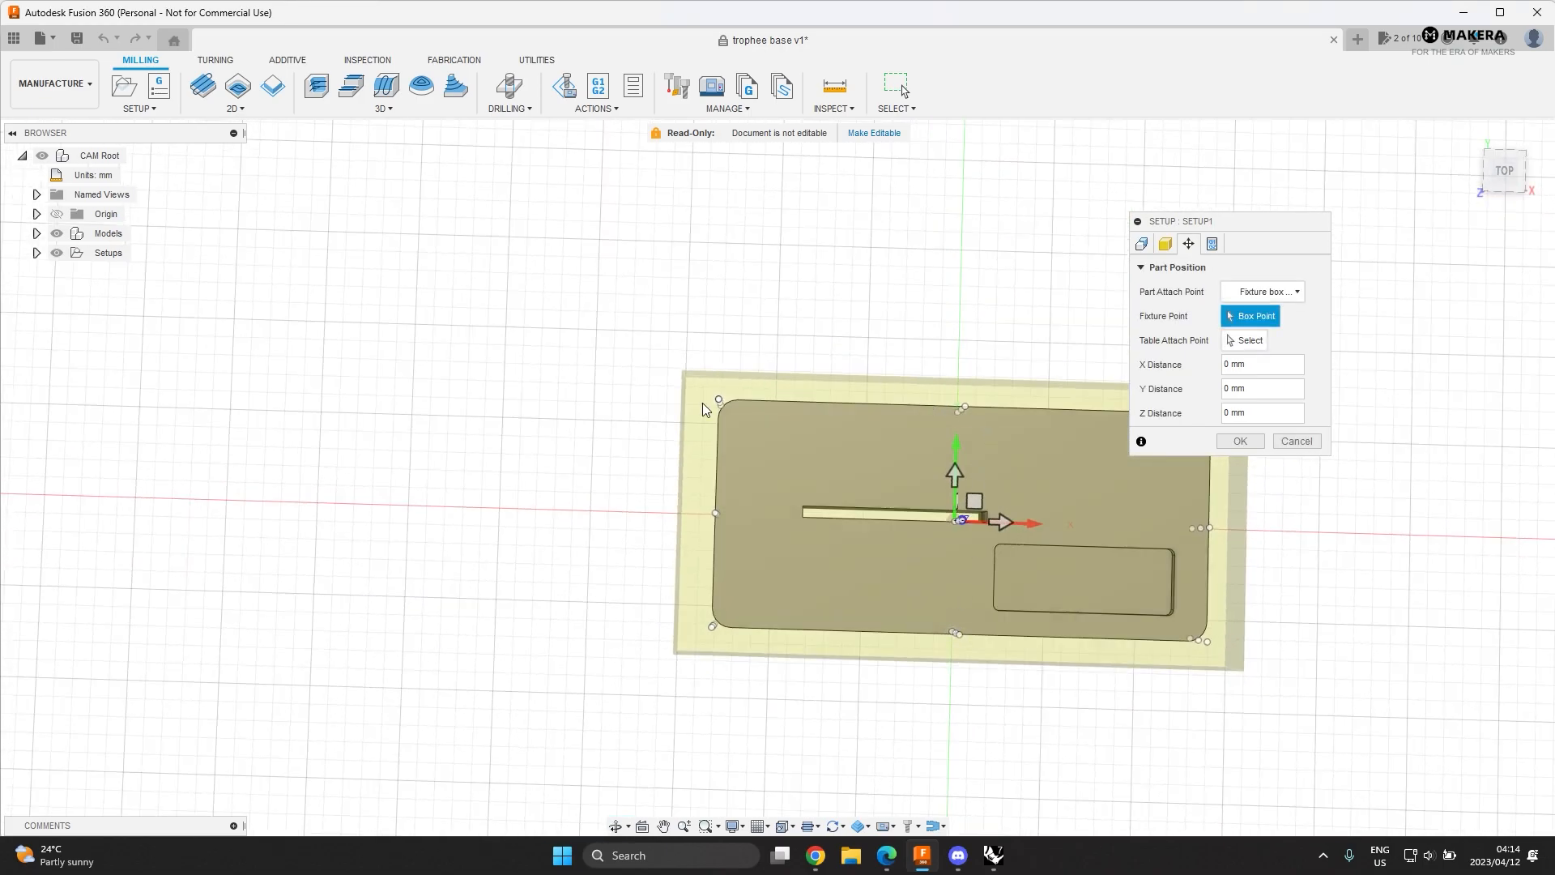
{"action": "middle_click_drag", "start_coordinate": [1227, 658], "coordinate": [1165, 556], "text": "shift"}
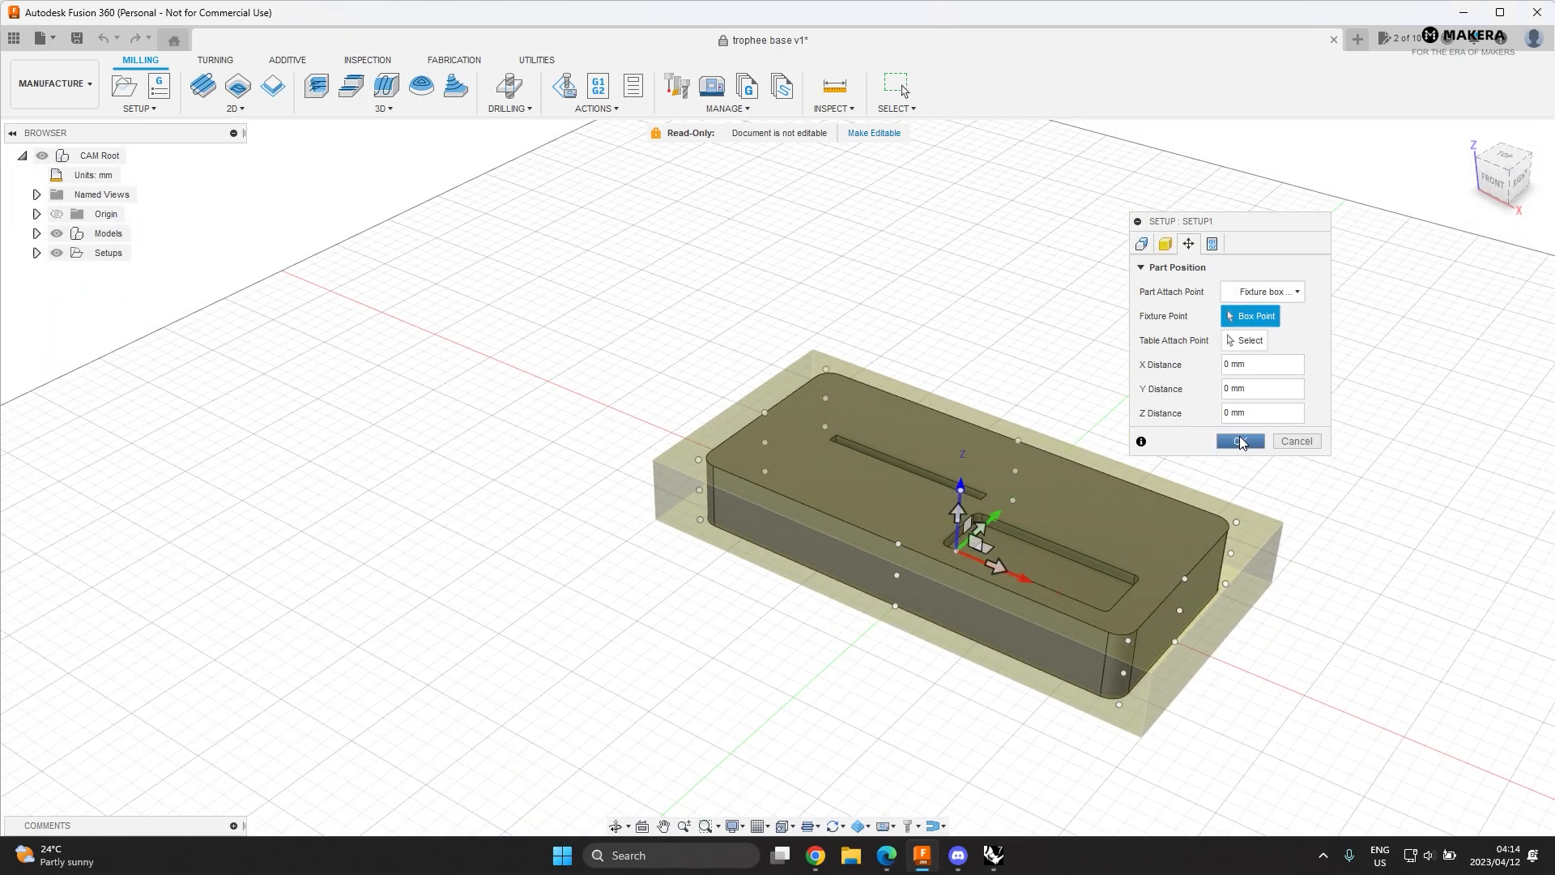
{"action": "left_click", "coordinate": [1212, 244]}
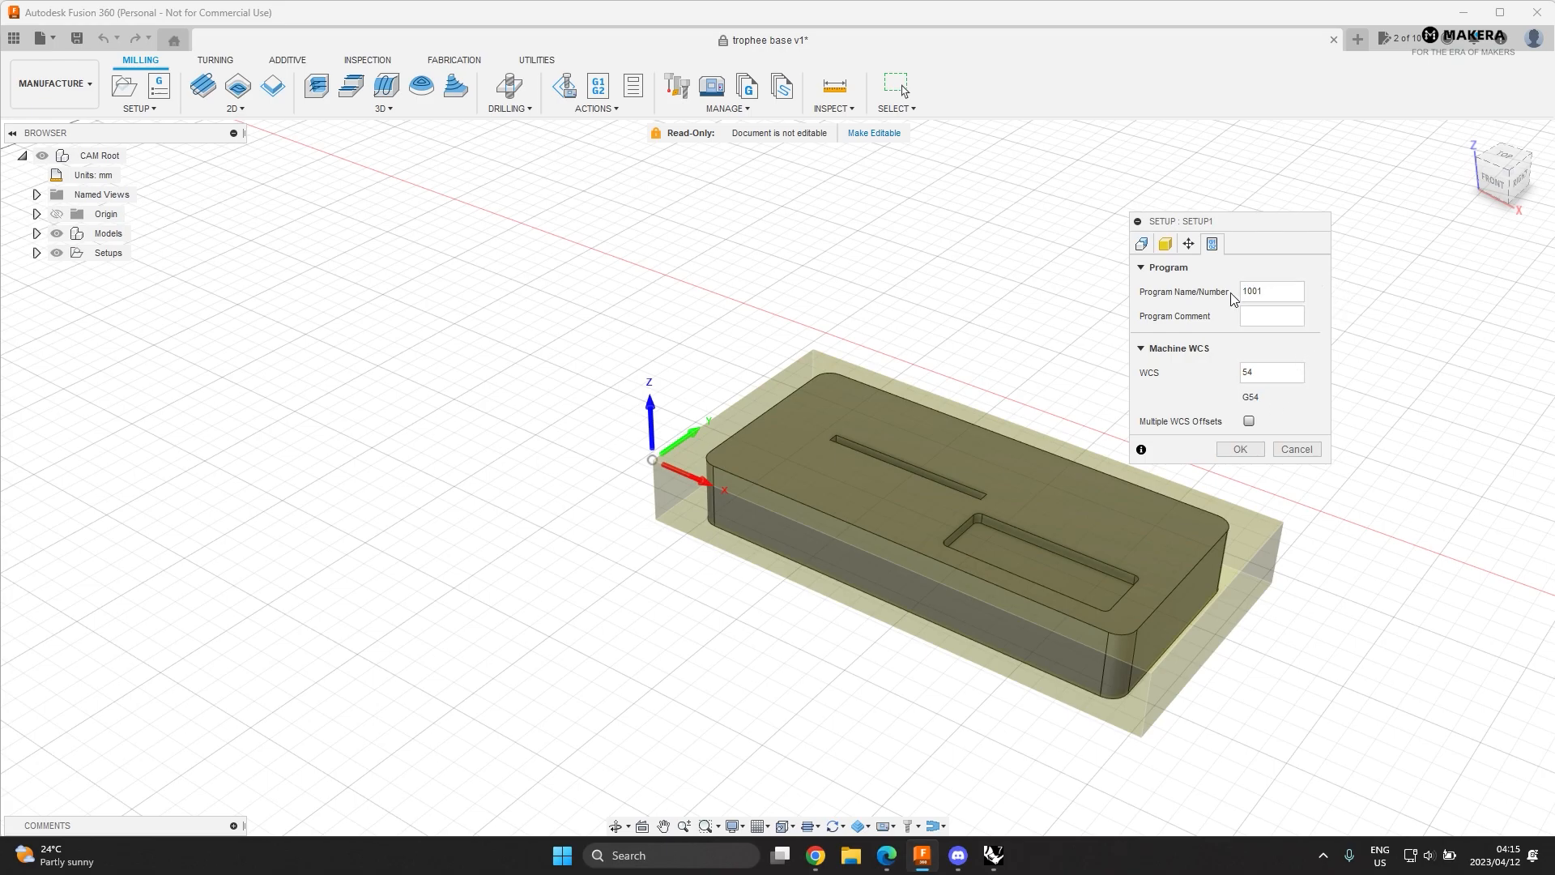
{"action": "left_click", "coordinate": [1240, 450]}
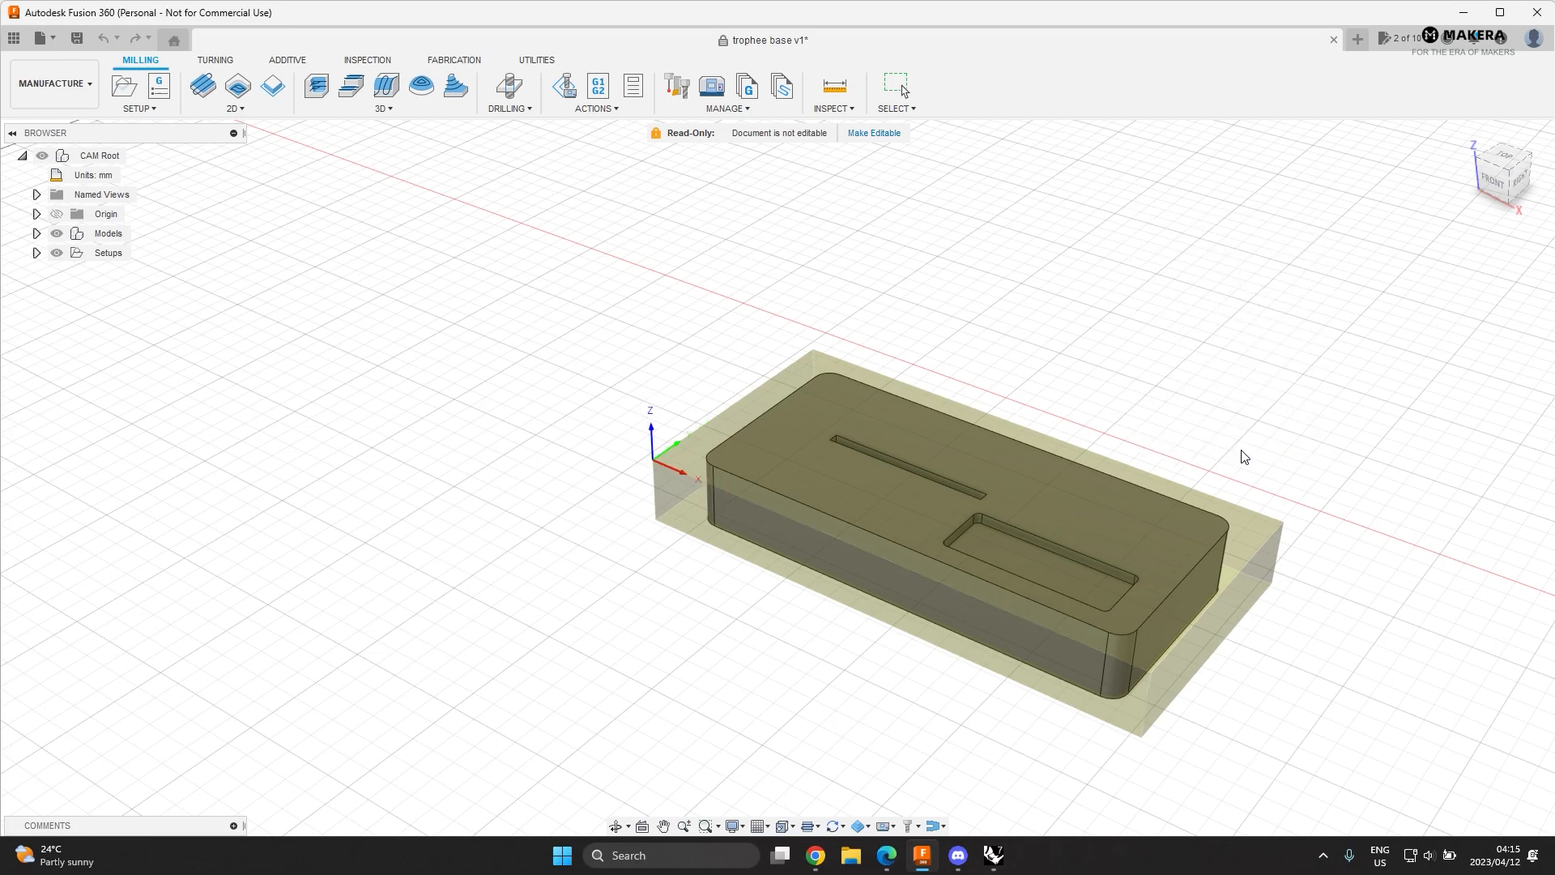
- Start a 3D Adaptive Clearing operation and pick the rectangular pocket's outline as the stock contour
{"action": "middle_click_drag", "start_coordinate": [687, 484], "coordinate": [462, 447]}
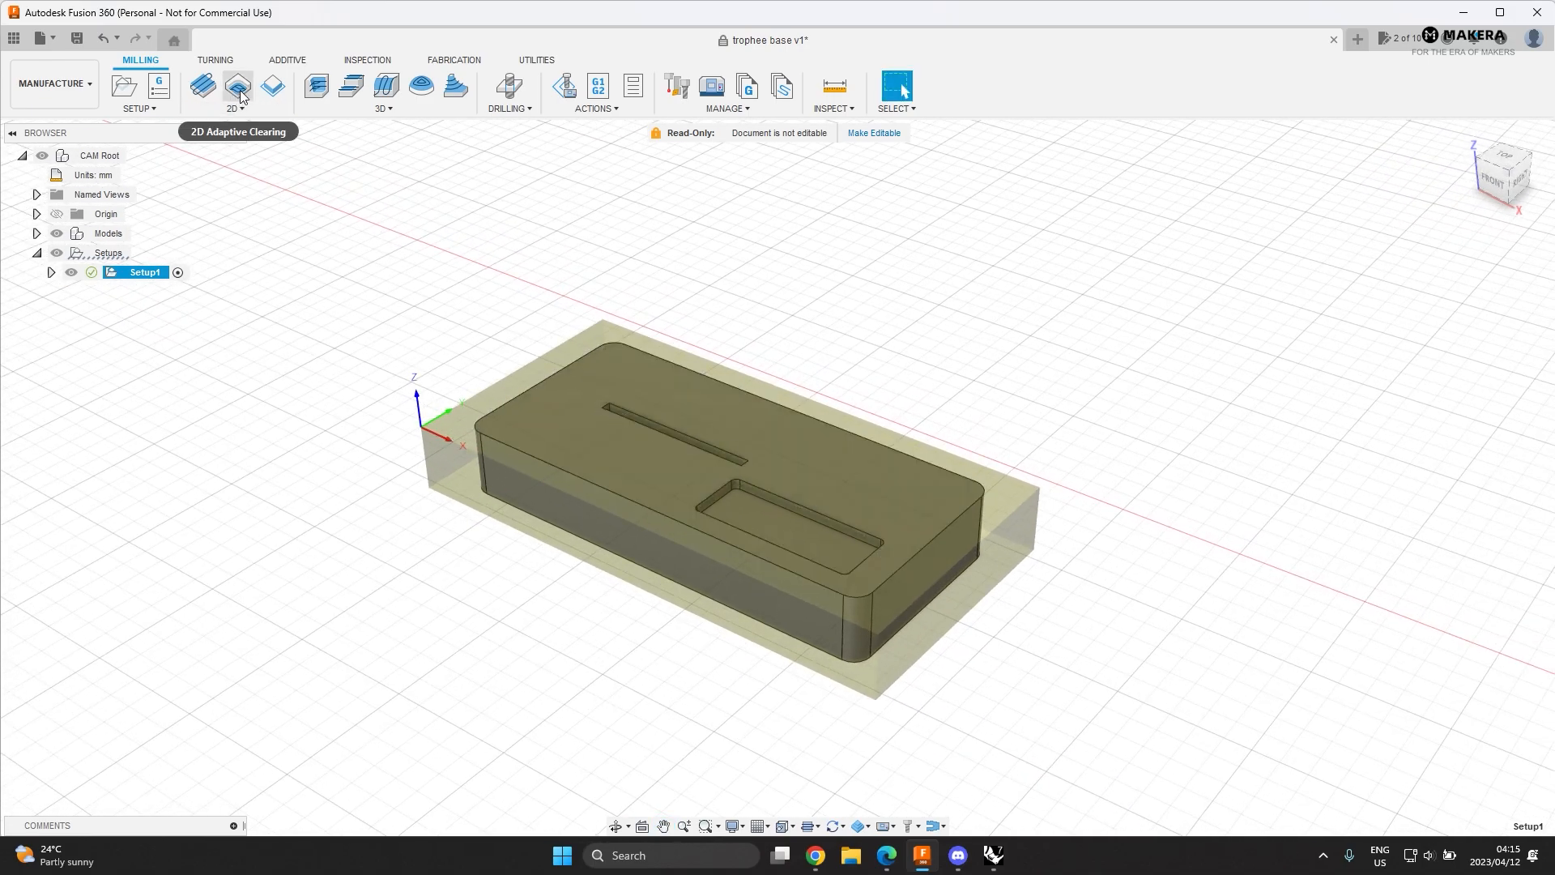
{"action": "left_click", "coordinate": [314, 89]}
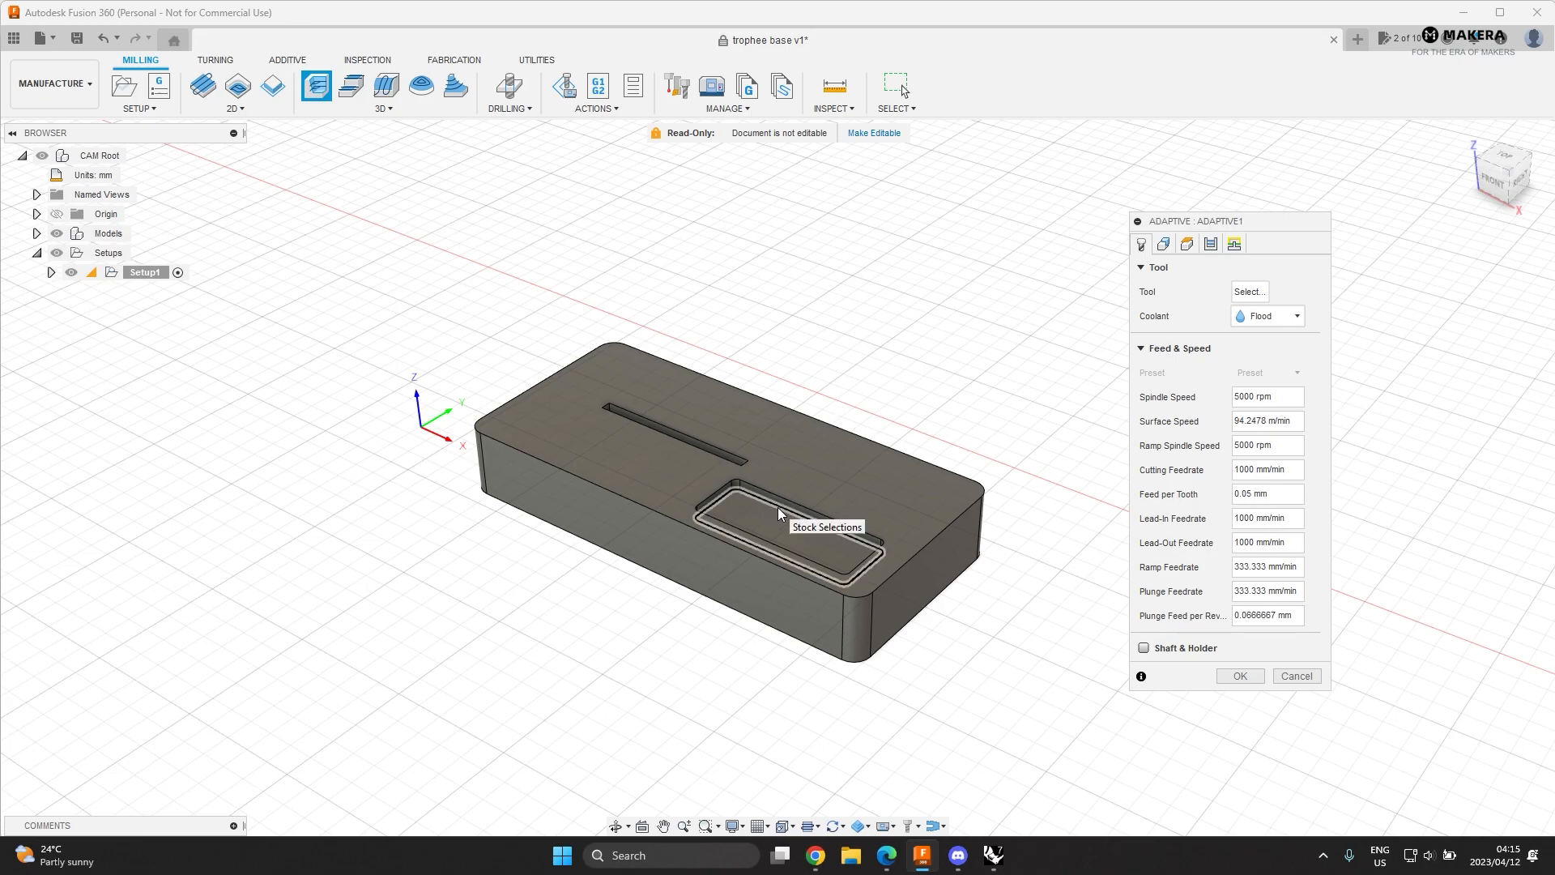
{"action": "left_click", "coordinate": [777, 507]}
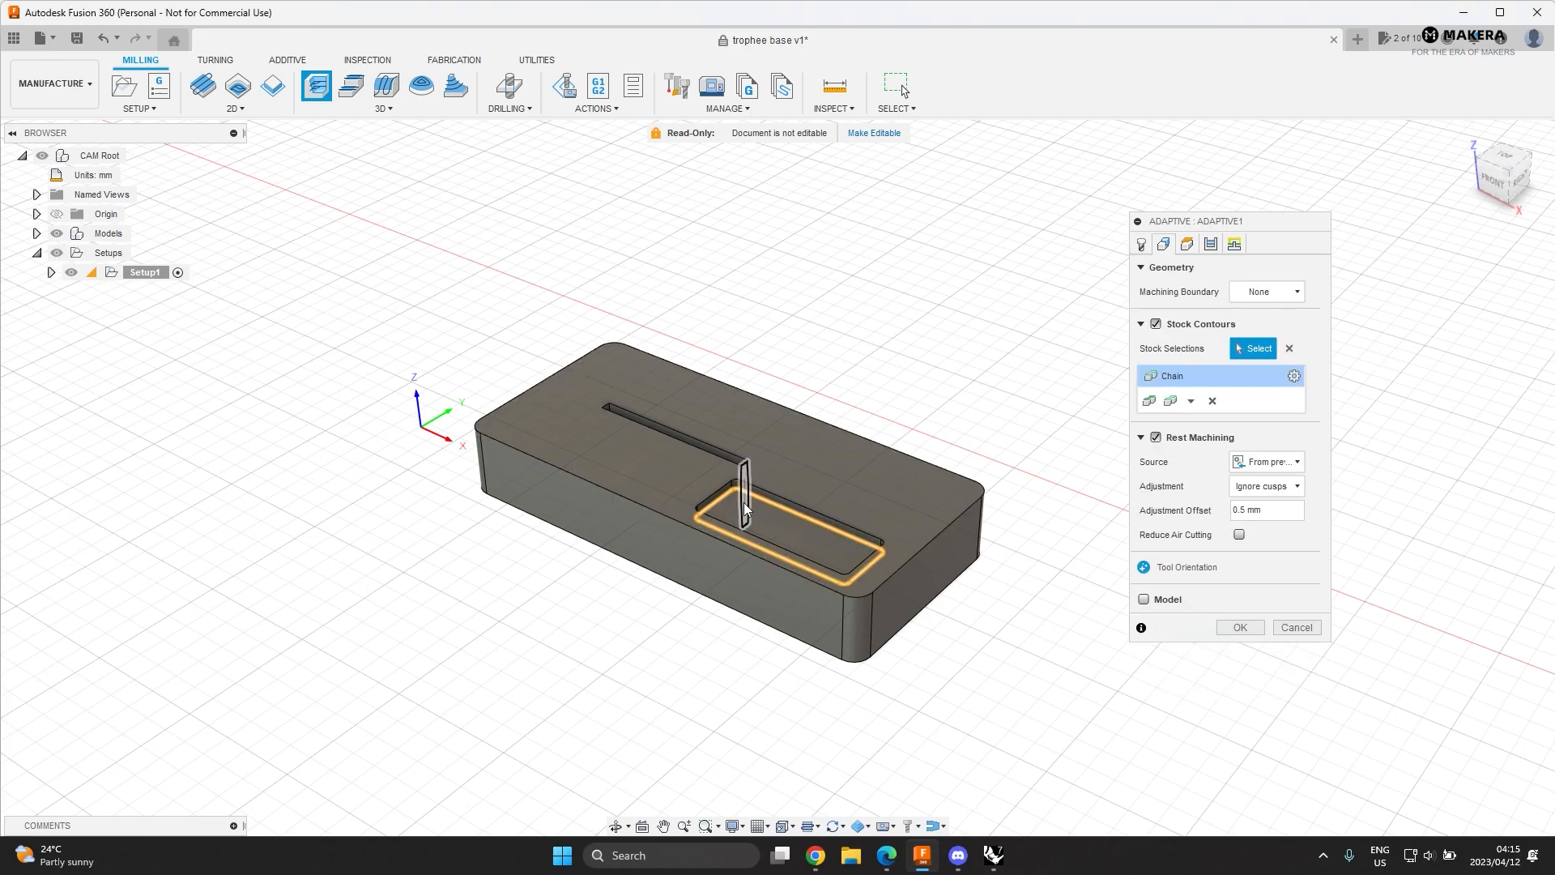
- Assign the 3.175 mm flat end mill with 25 mm flute from Example Tools, using the Hardwood/Plastic cutting data
{"action": "left_click", "coordinate": [1141, 244]}
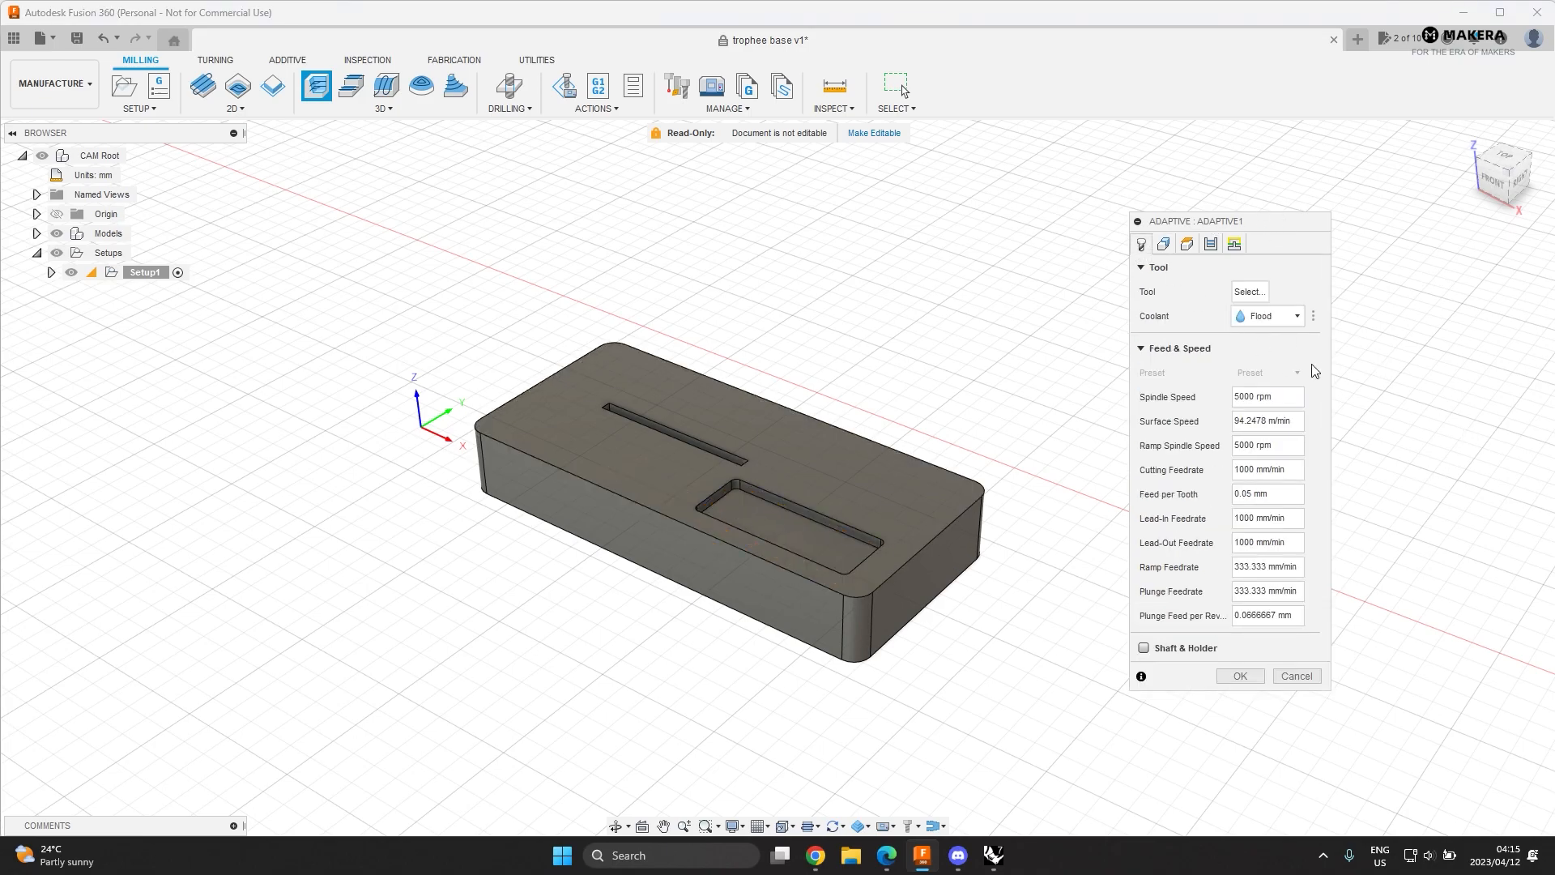
{"action": "left_click", "coordinate": [1256, 299]}
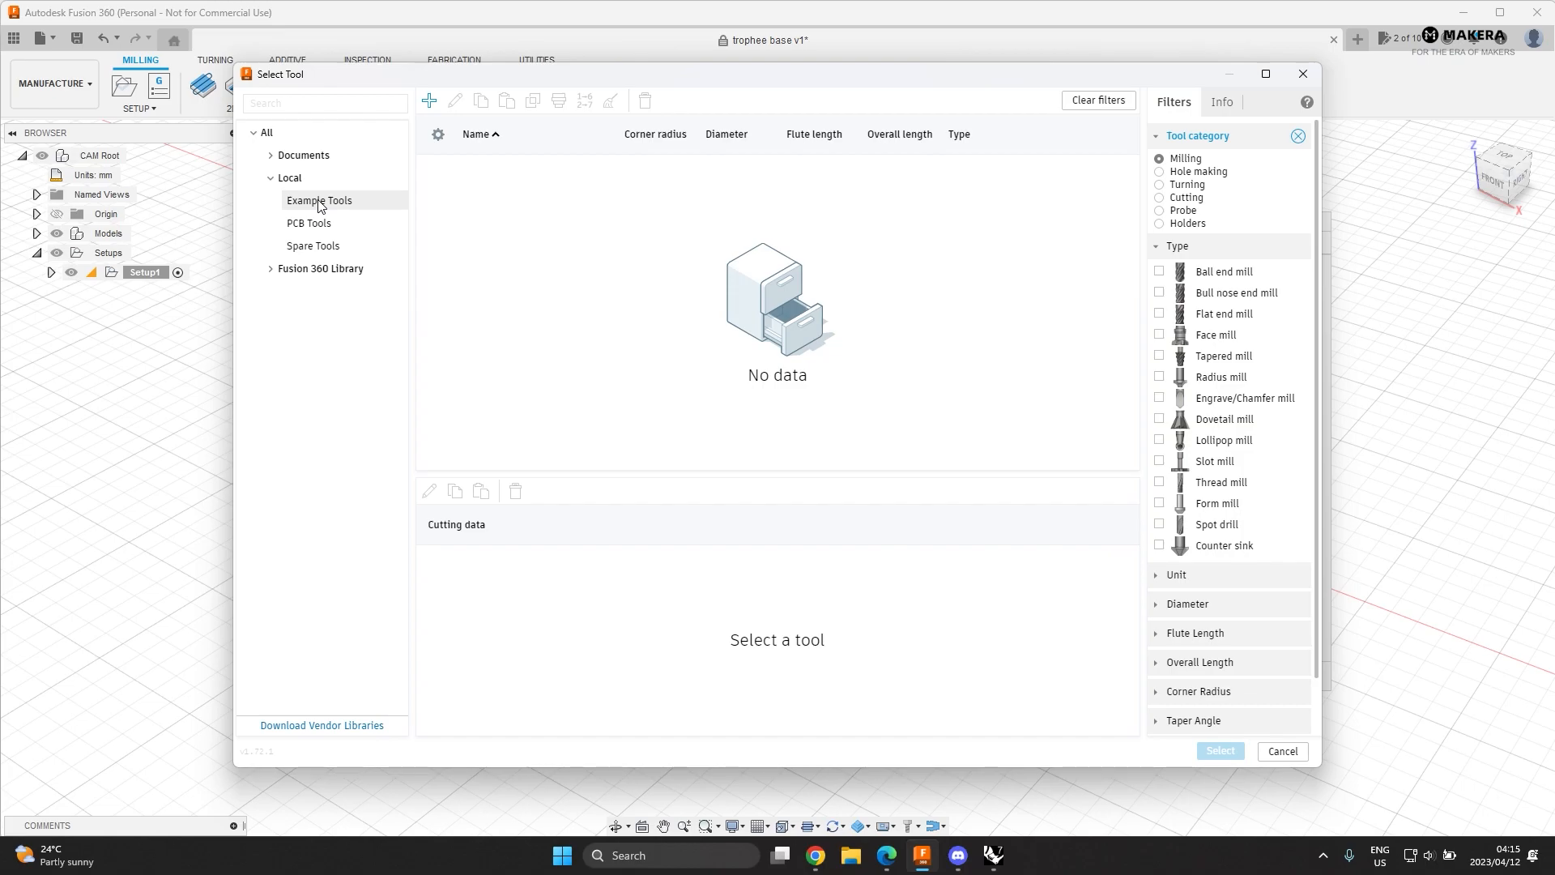
{"action": "left_click", "coordinate": [319, 203]}
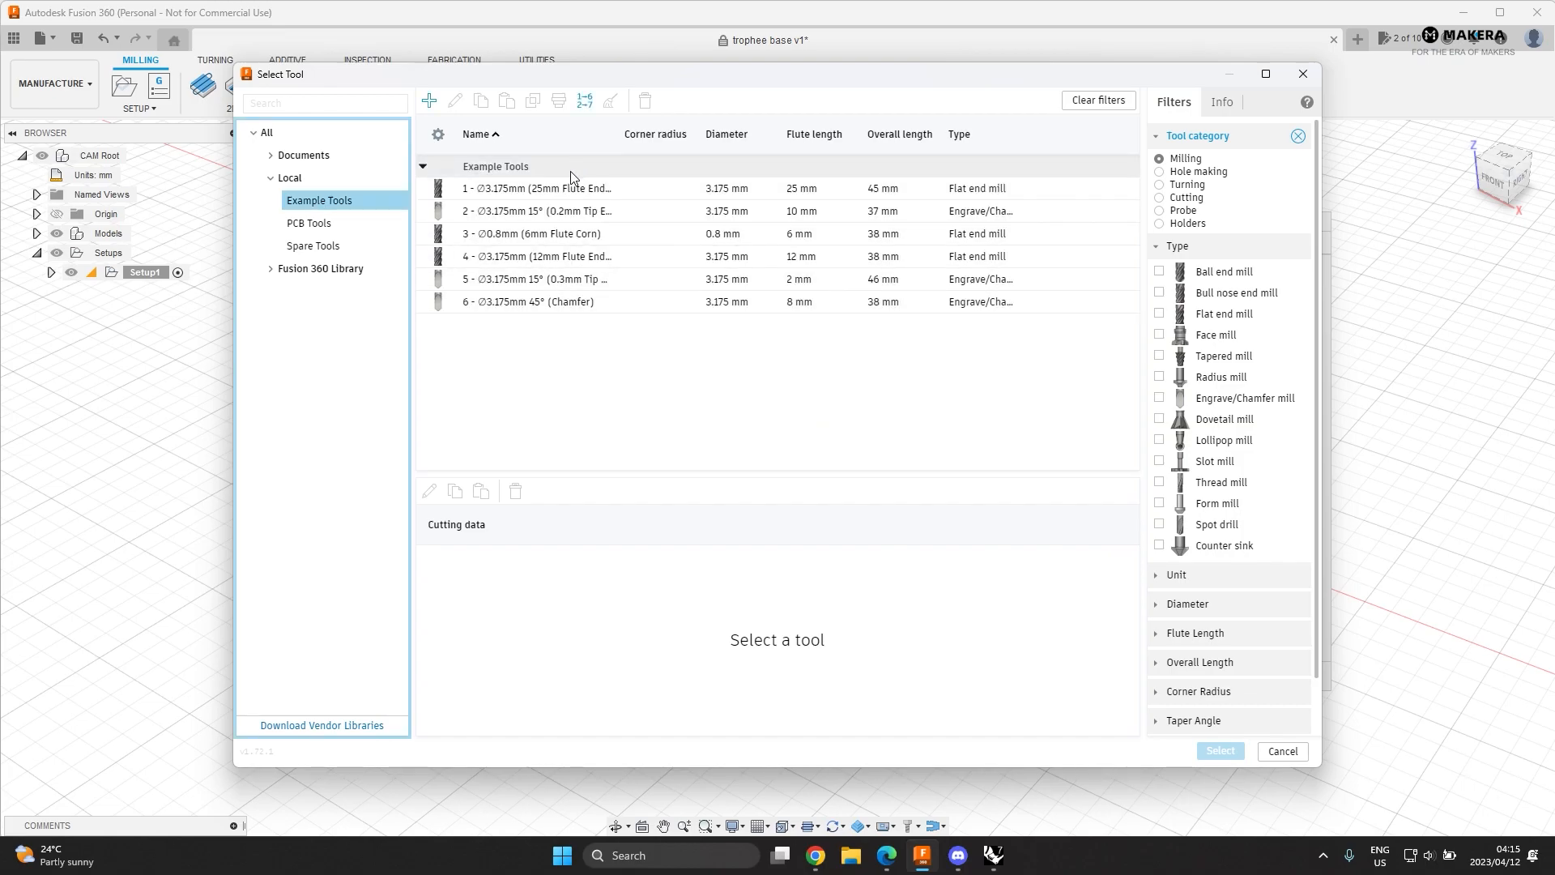
{"action": "left_click", "coordinate": [585, 193]}
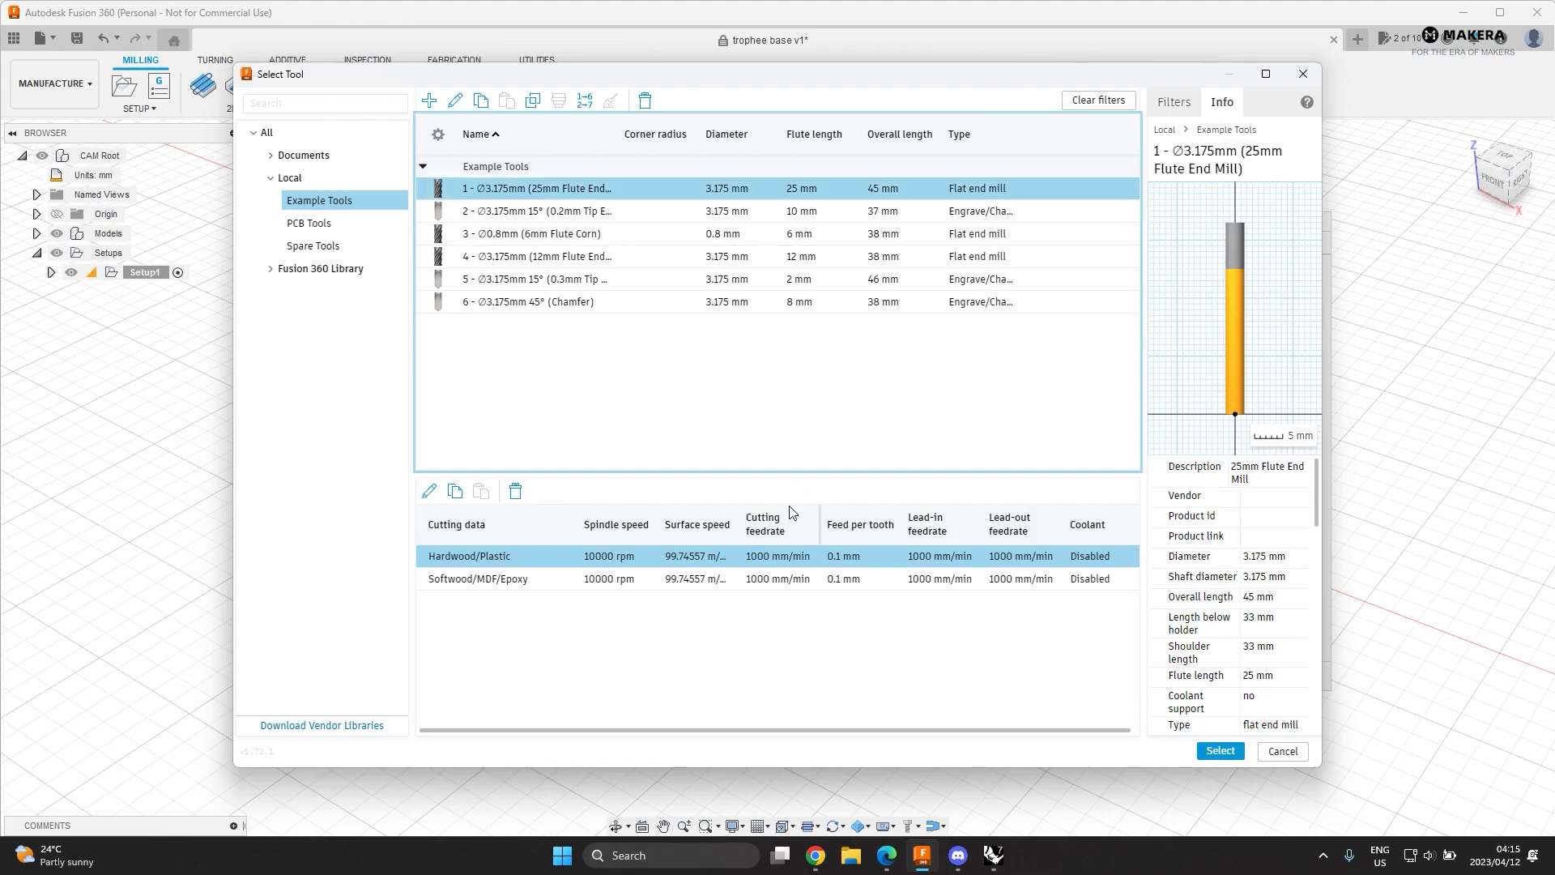
{"action": "left_click", "coordinate": [1220, 750]}
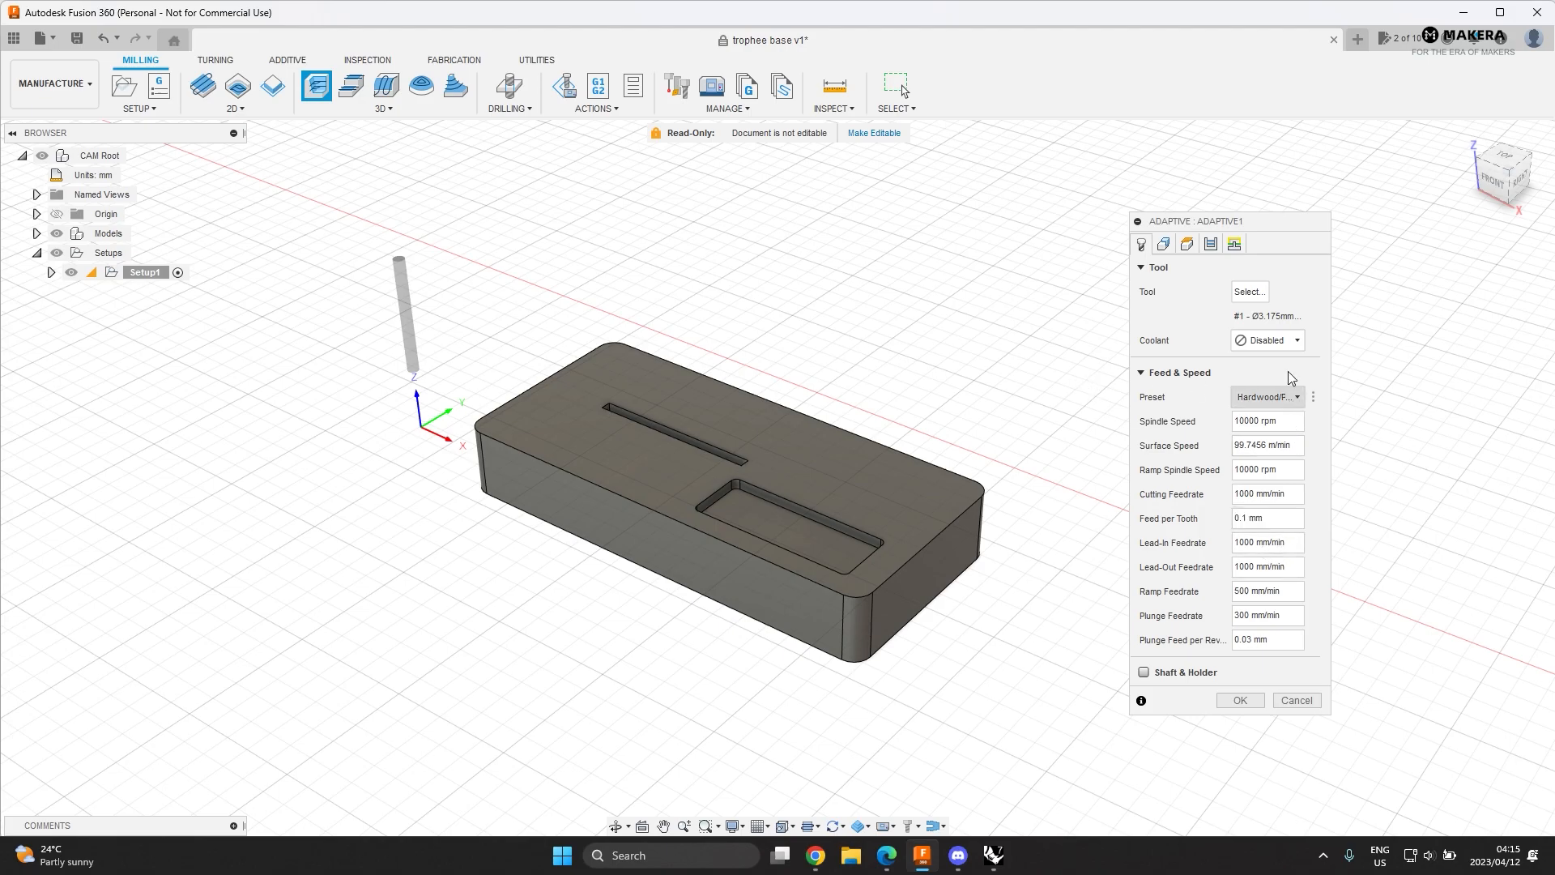
- Check the adaptive operation's stock contour, rest machining options, and clearance, retract, top and bottom heights against the model
{"action": "left_click", "coordinate": [1164, 244]}
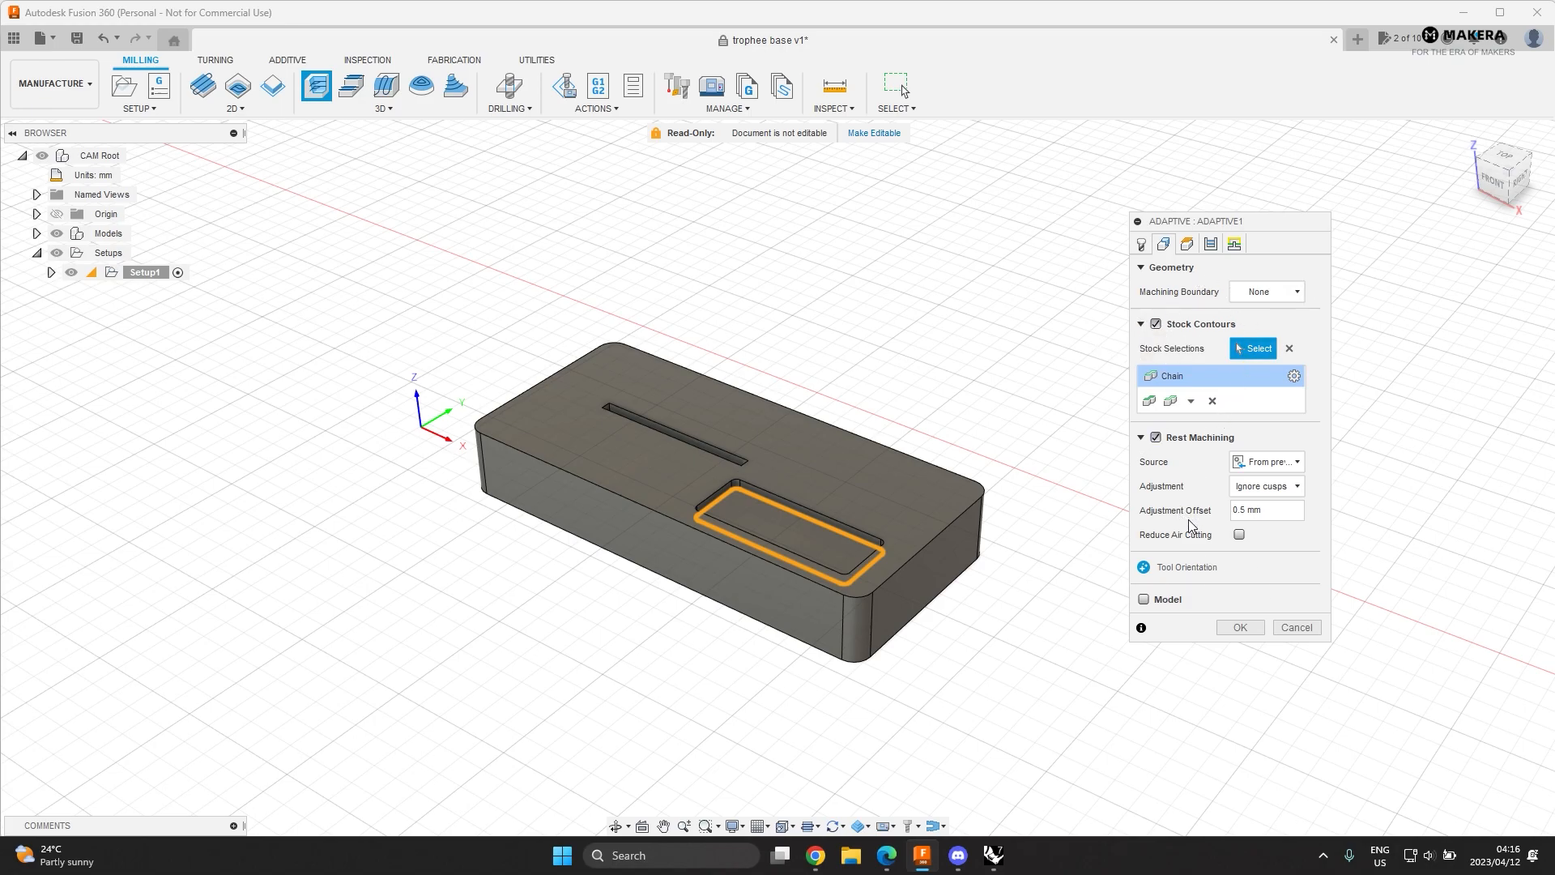
{"action": "left_click", "coordinate": [1187, 244]}
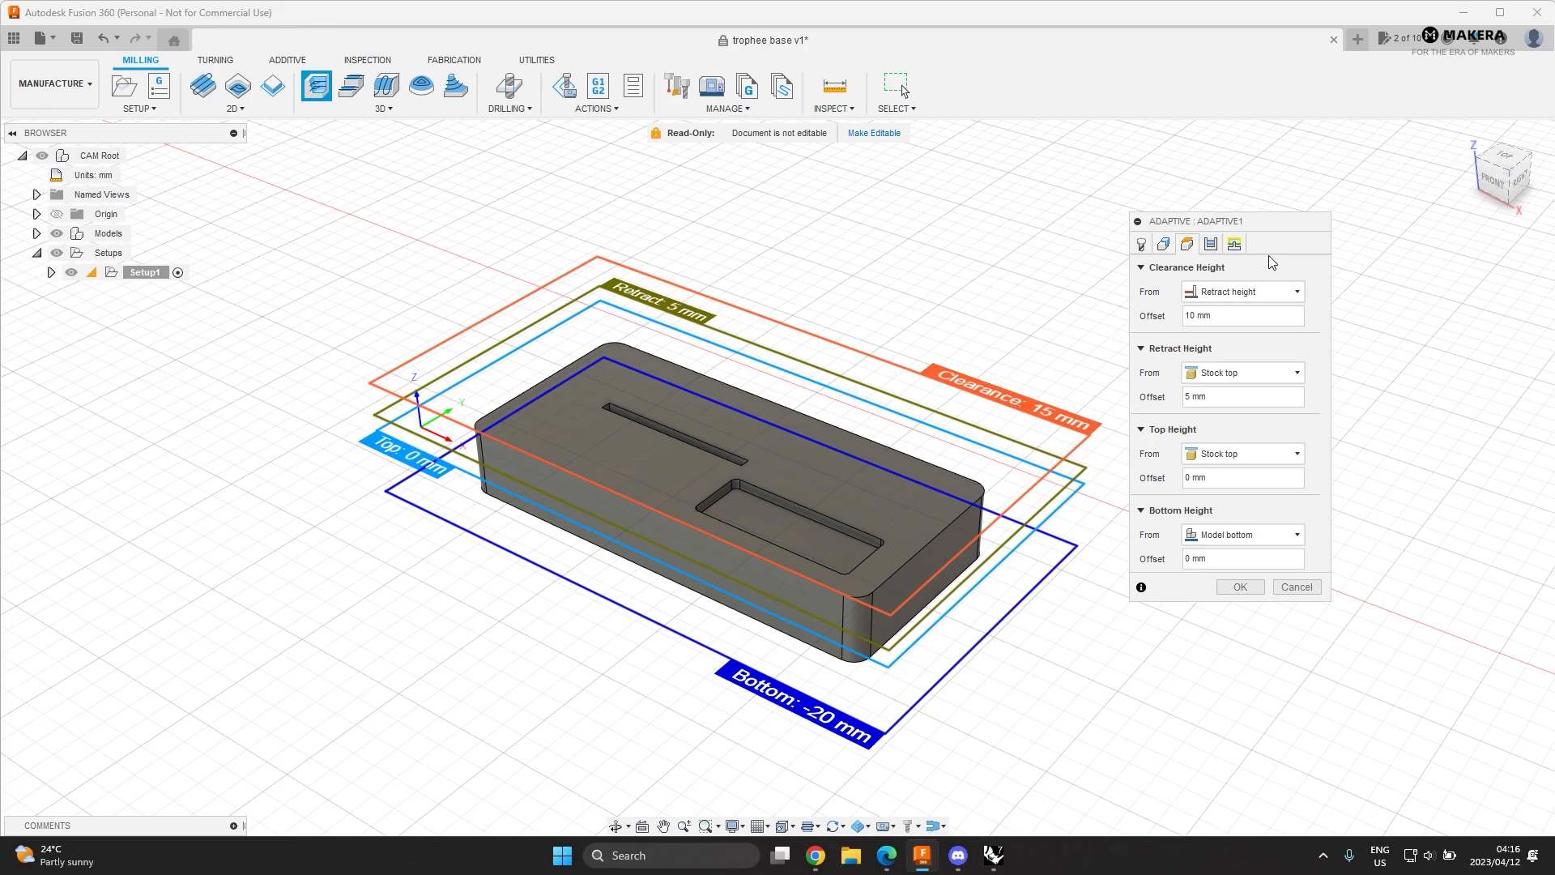
{"action": "middle_click_drag", "start_coordinate": [891, 493], "coordinate": [923, 589], "text": "shift"}
{"action": "middle_click_drag", "start_coordinate": [506, 527], "coordinate": [538, 307], "text": "shift"}
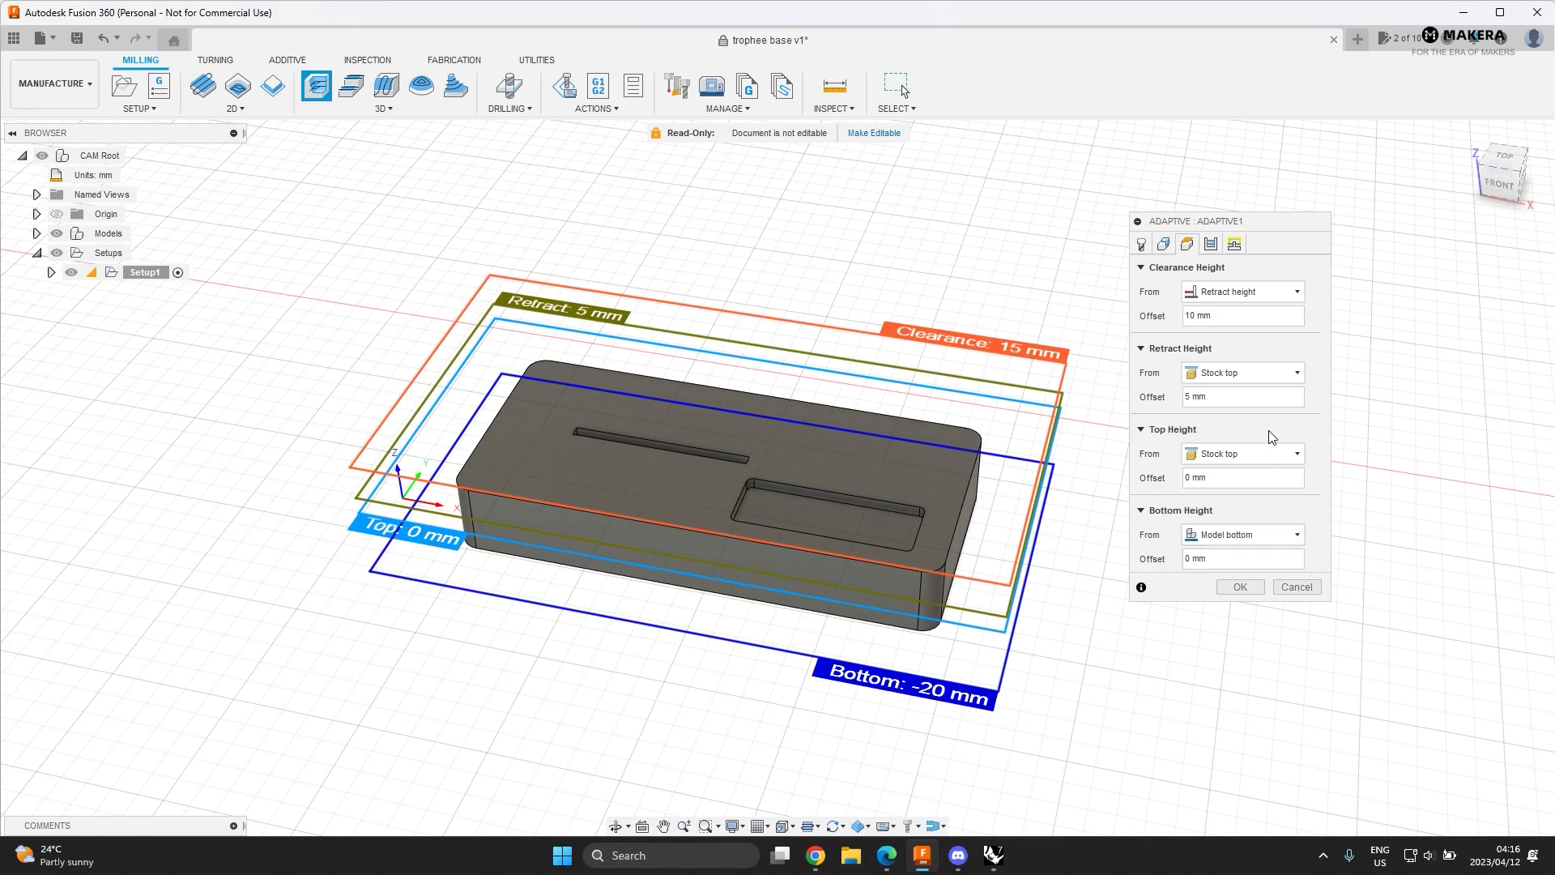
{"action": "middle_click_drag", "start_coordinate": [976, 496], "coordinate": [941, 450]}
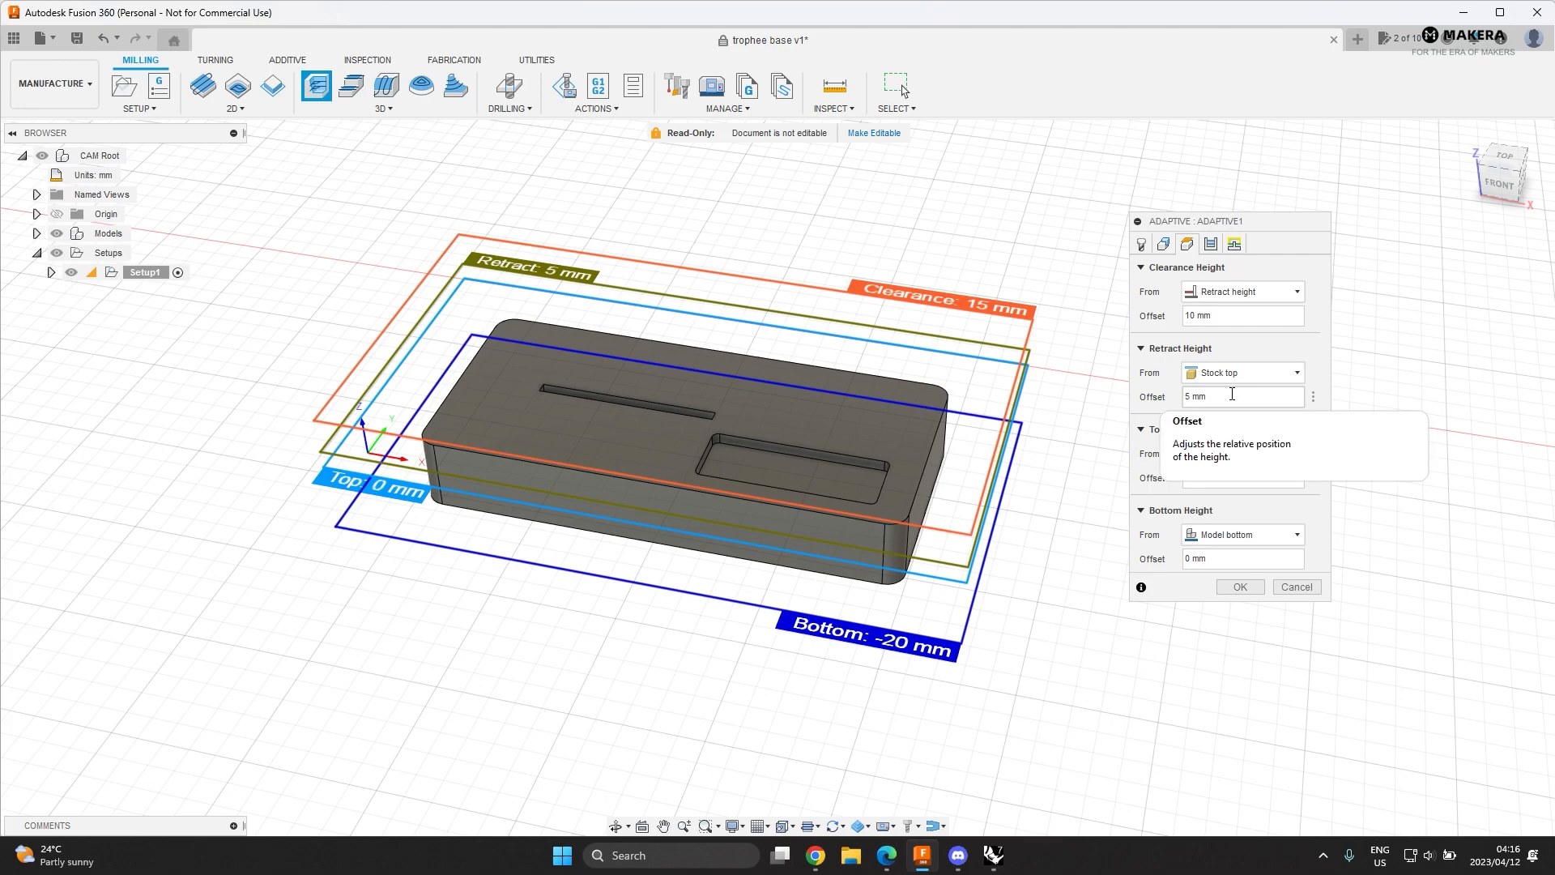
- Turn off Stock to Leave for the adaptive operation, check its passes and linking settings, and accept it
{"action": "left_click", "coordinate": [1212, 245]}
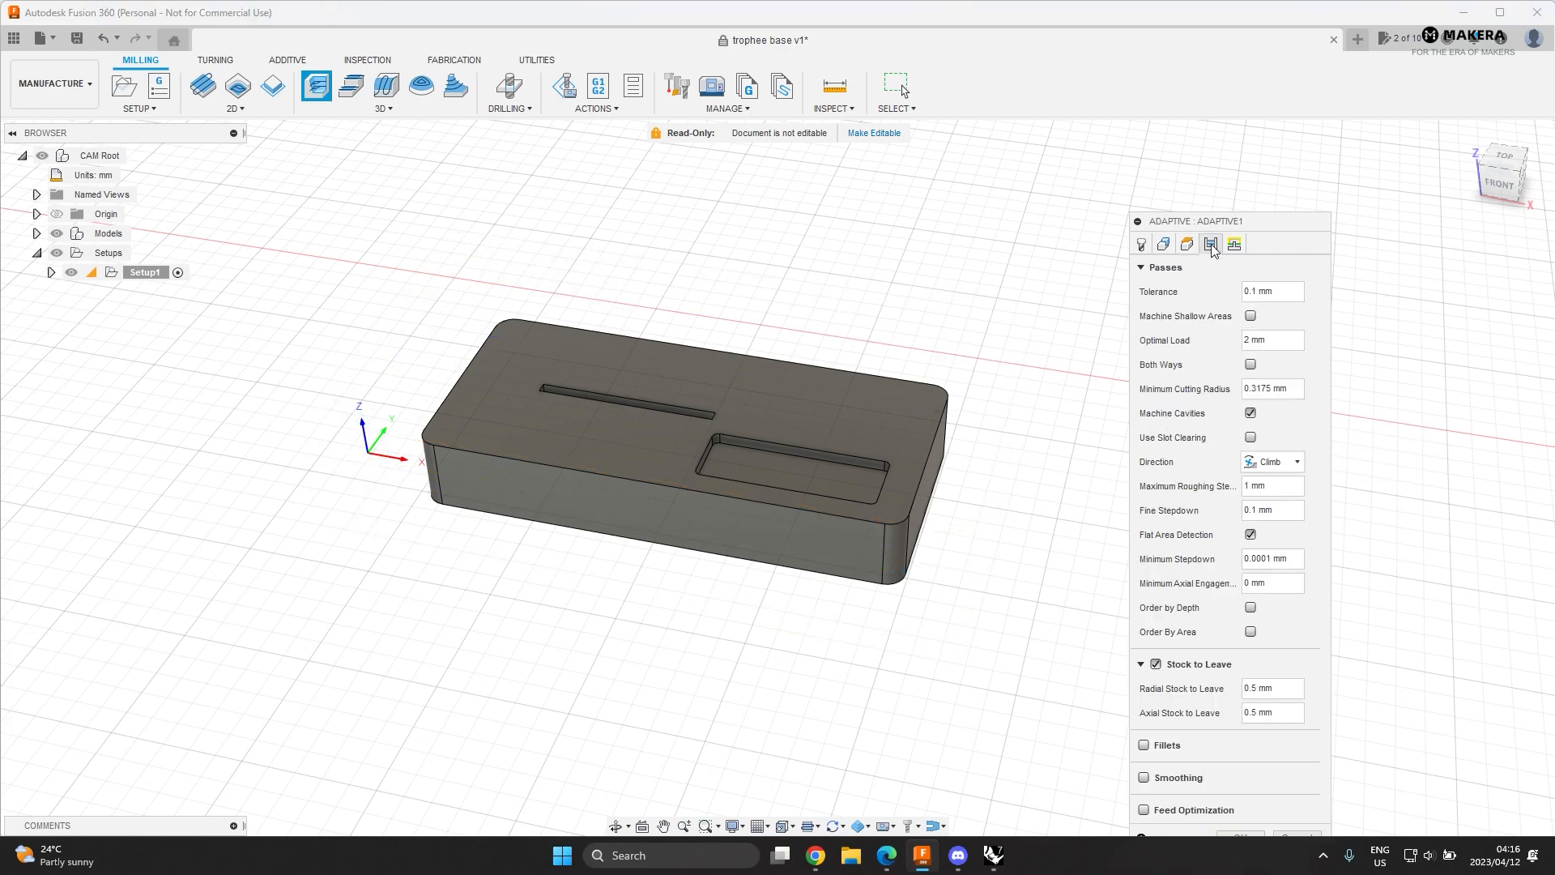
{"action": "left_click_drag", "start_coordinate": [1286, 234], "coordinate": [1268, 144]}
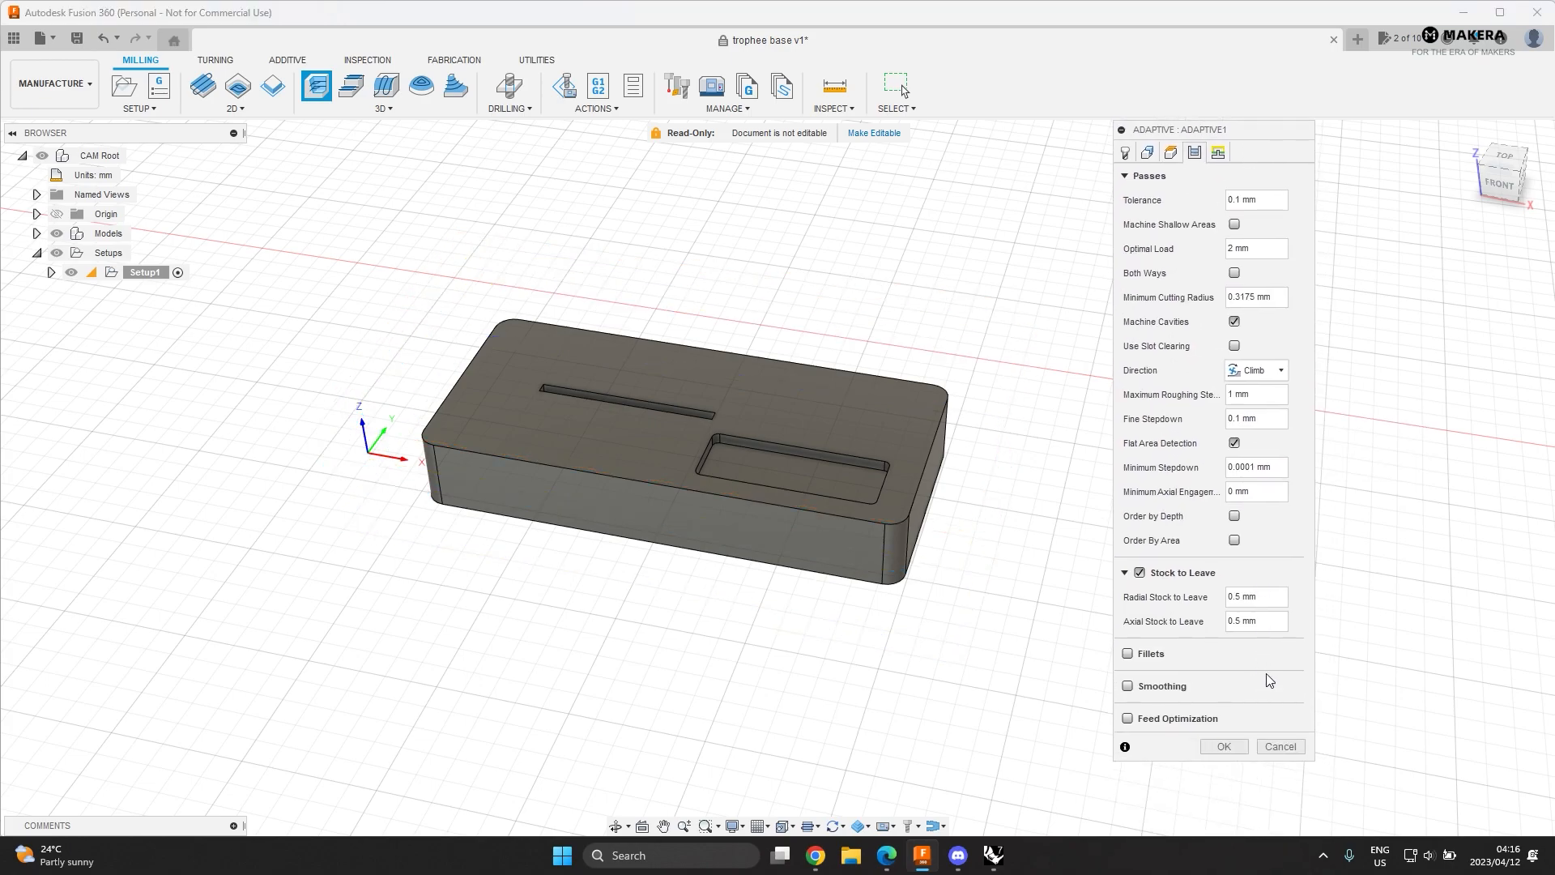
{"action": "left_click", "coordinate": [1140, 574]}
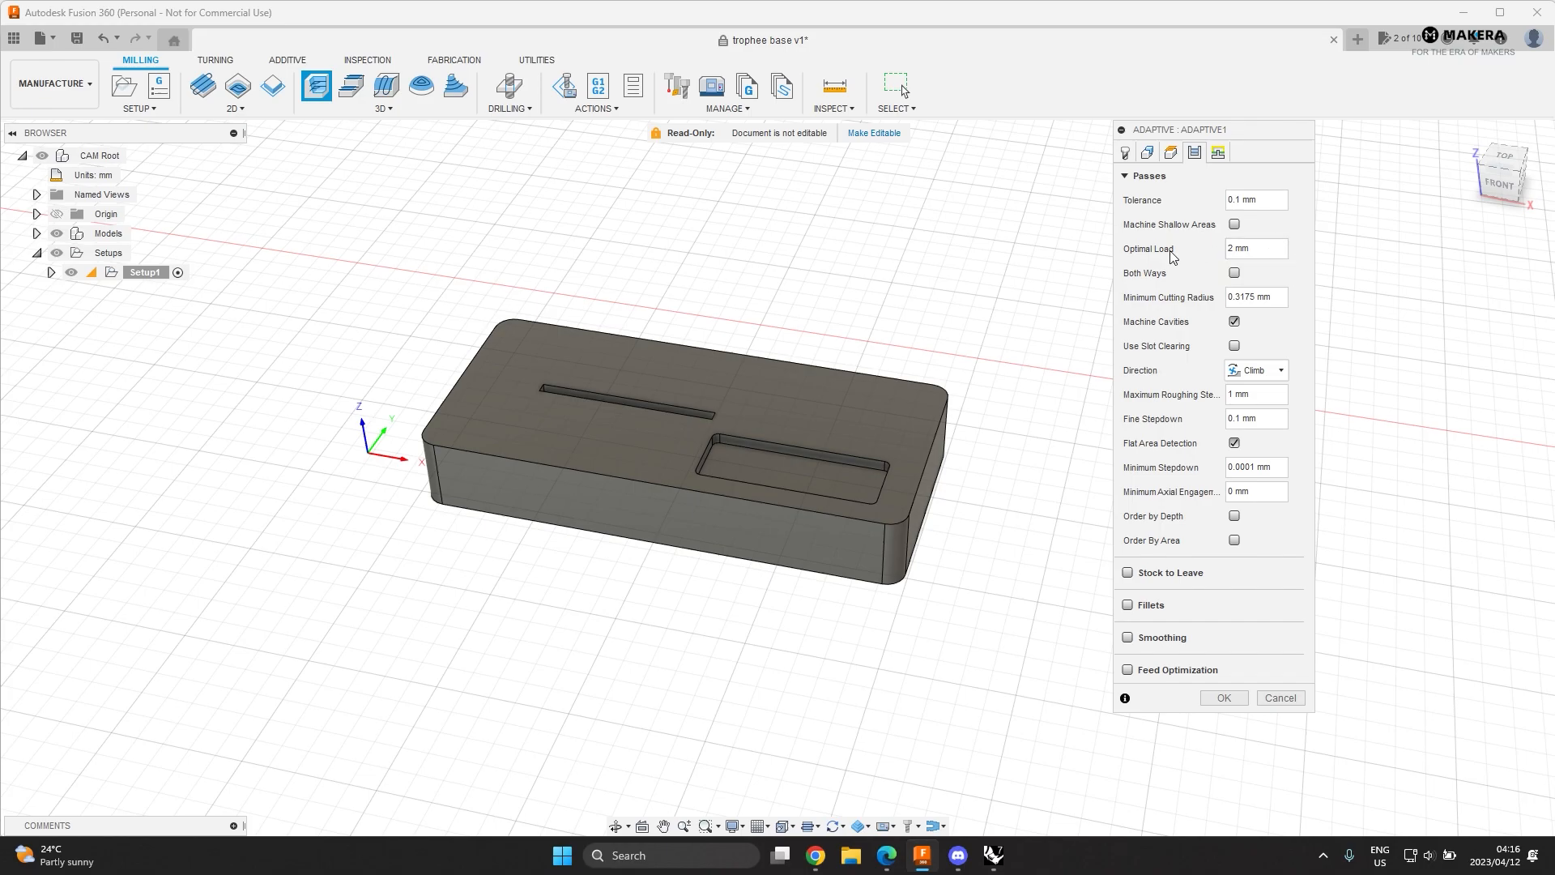
{"action": "mouse_move", "coordinate": [1255, 249]}
{"action": "mouse_move", "coordinate": [1270, 372]}
{"action": "left_click", "coordinate": [1219, 154]}
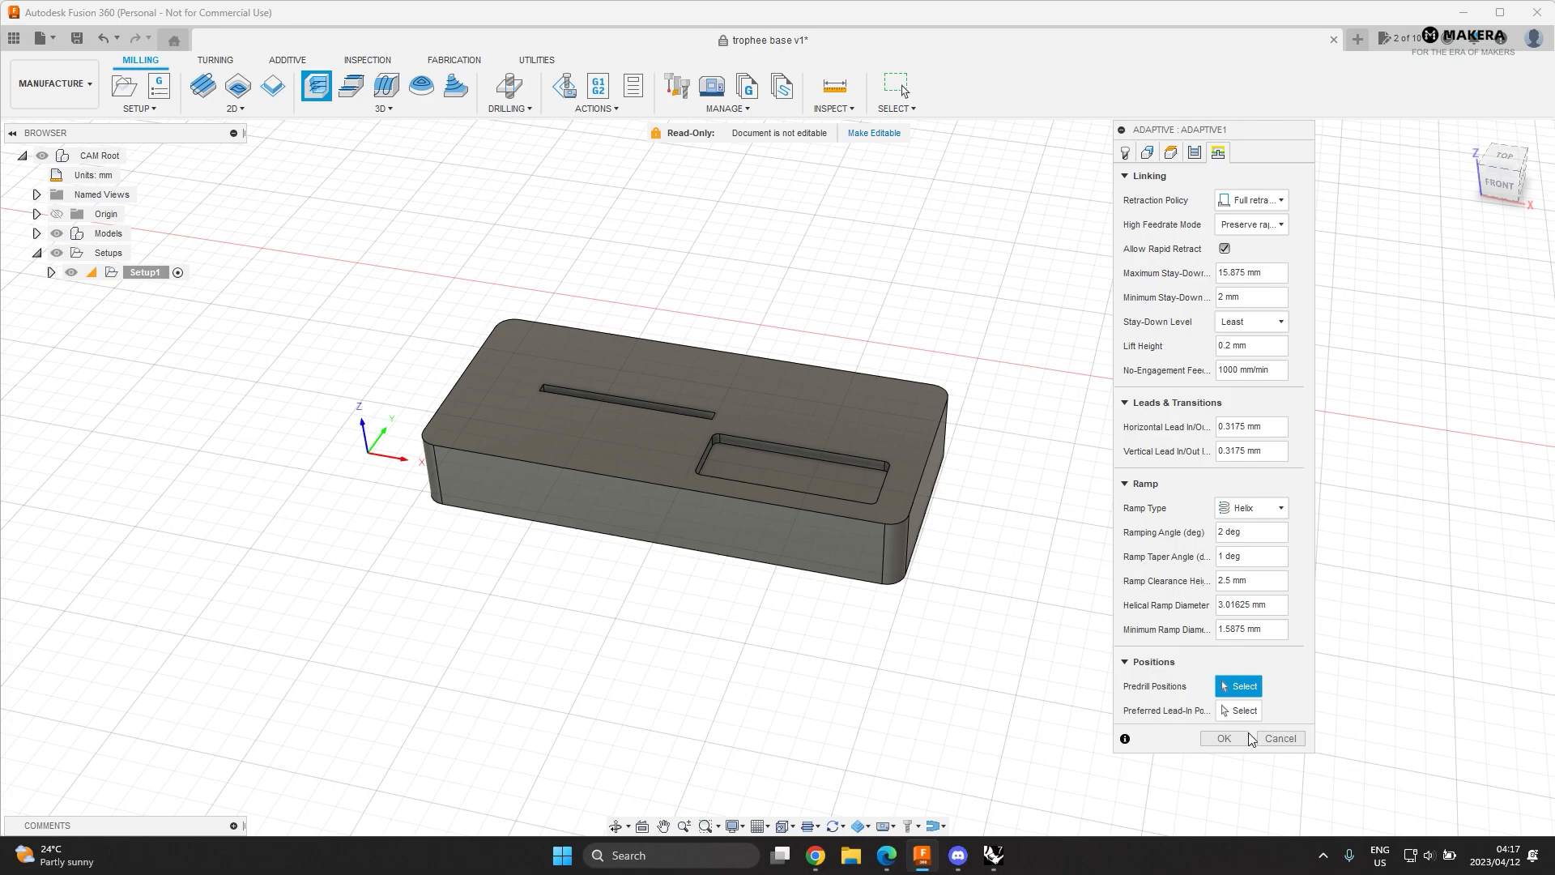
{"action": "left_click", "coordinate": [1223, 738]}
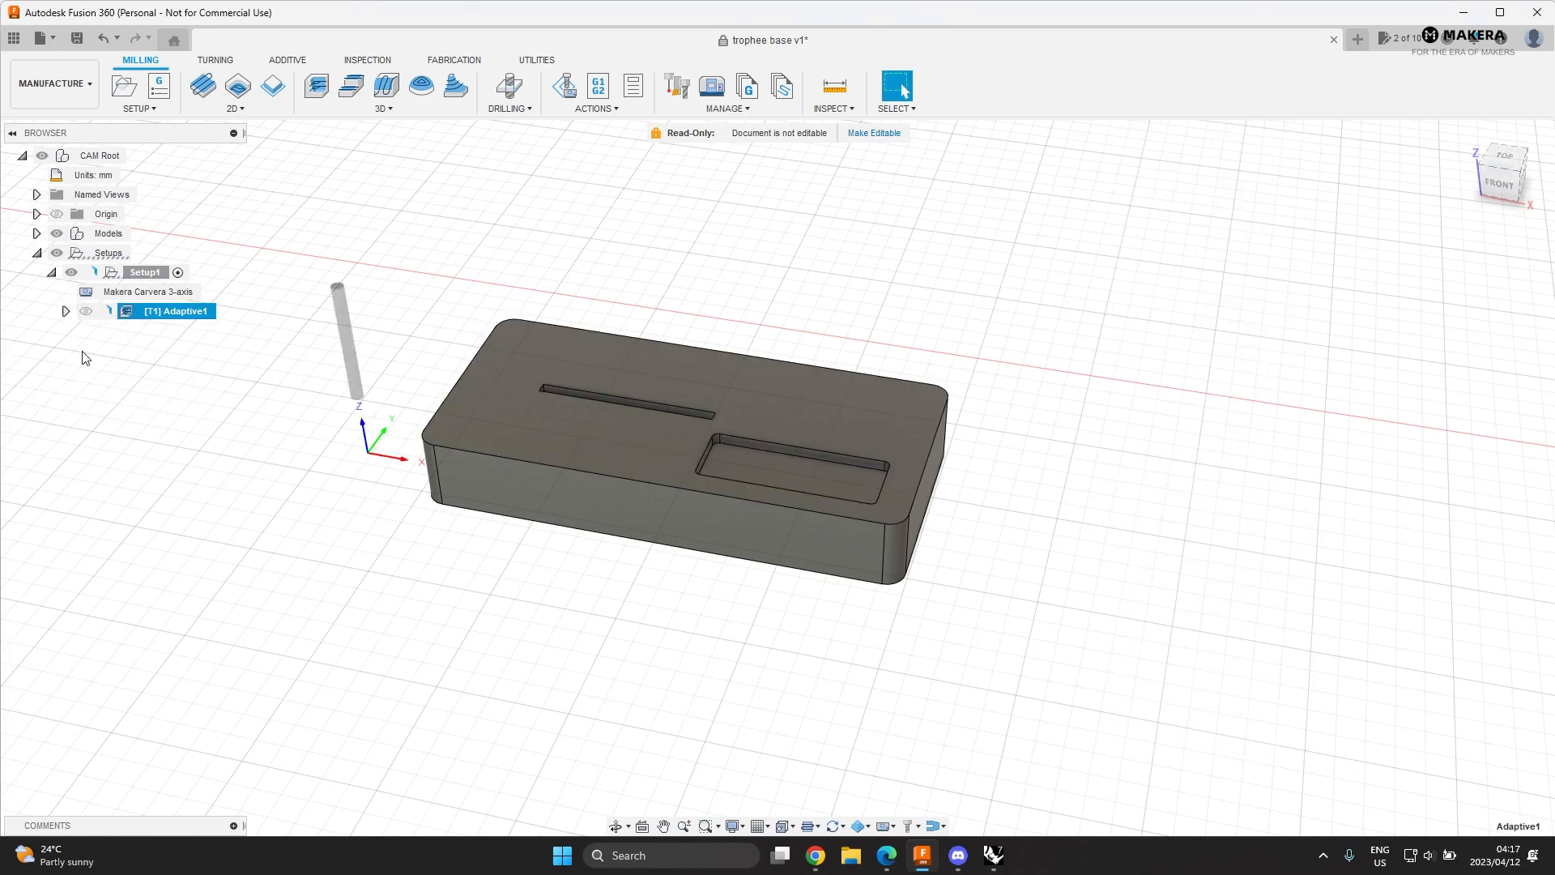
- Check the adaptive toolpath's generation progress and inspect the resulting path inside the rectangular pocket
{"action": "mouse_move", "coordinate": [105, 314]}
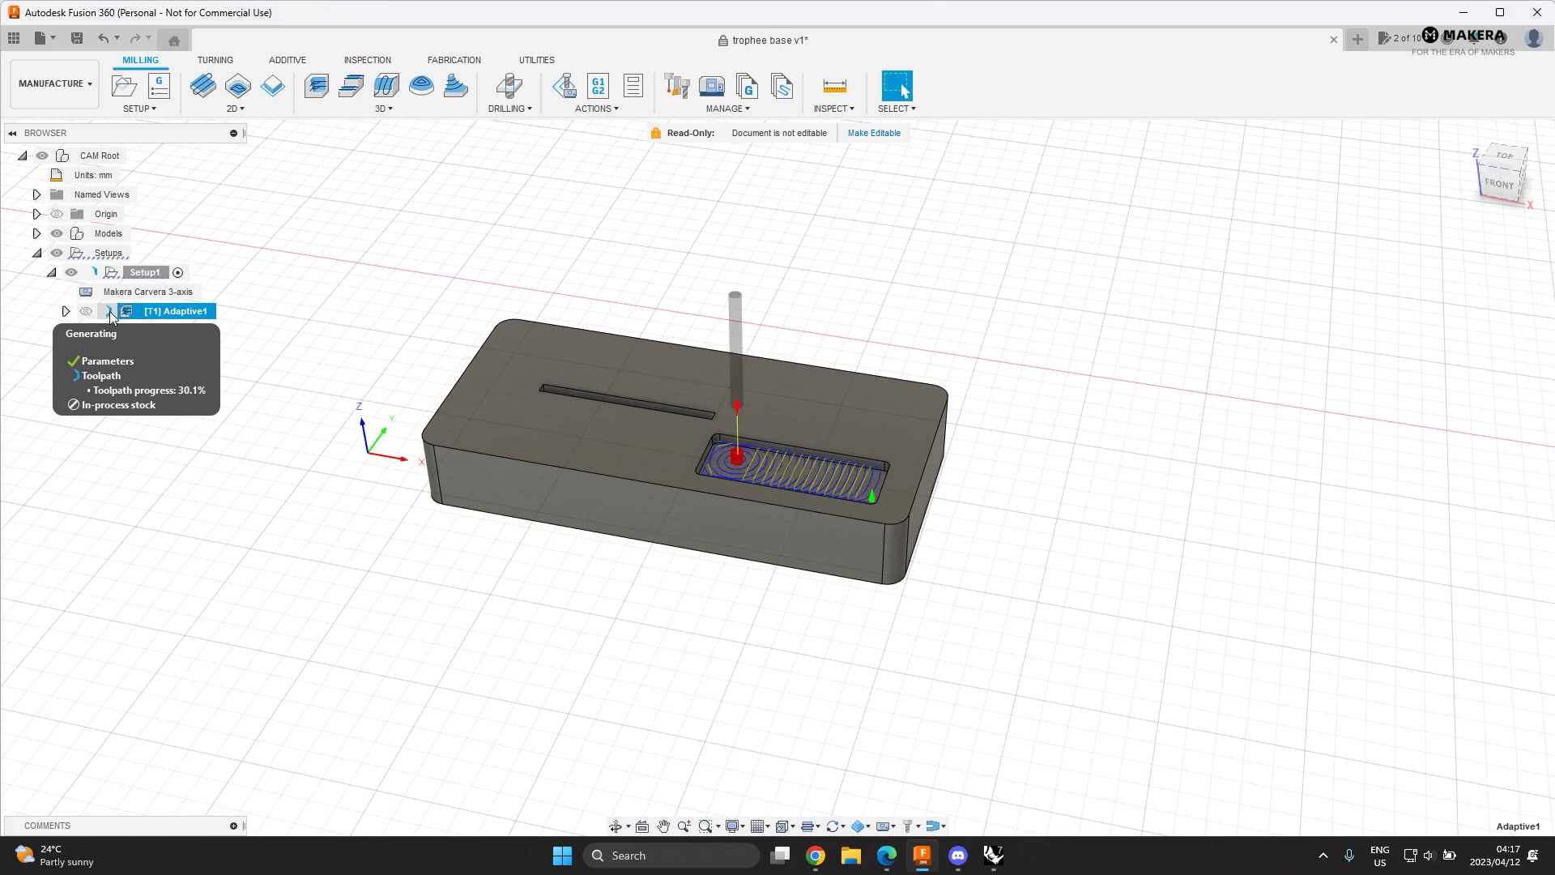
{"action": "scroll", "coordinate": [751, 481], "scroll_direction": "up", "scroll_amount": 1}
{"action": "scroll", "coordinate": [755, 488], "scroll_direction": "up", "scroll_amount": 5}
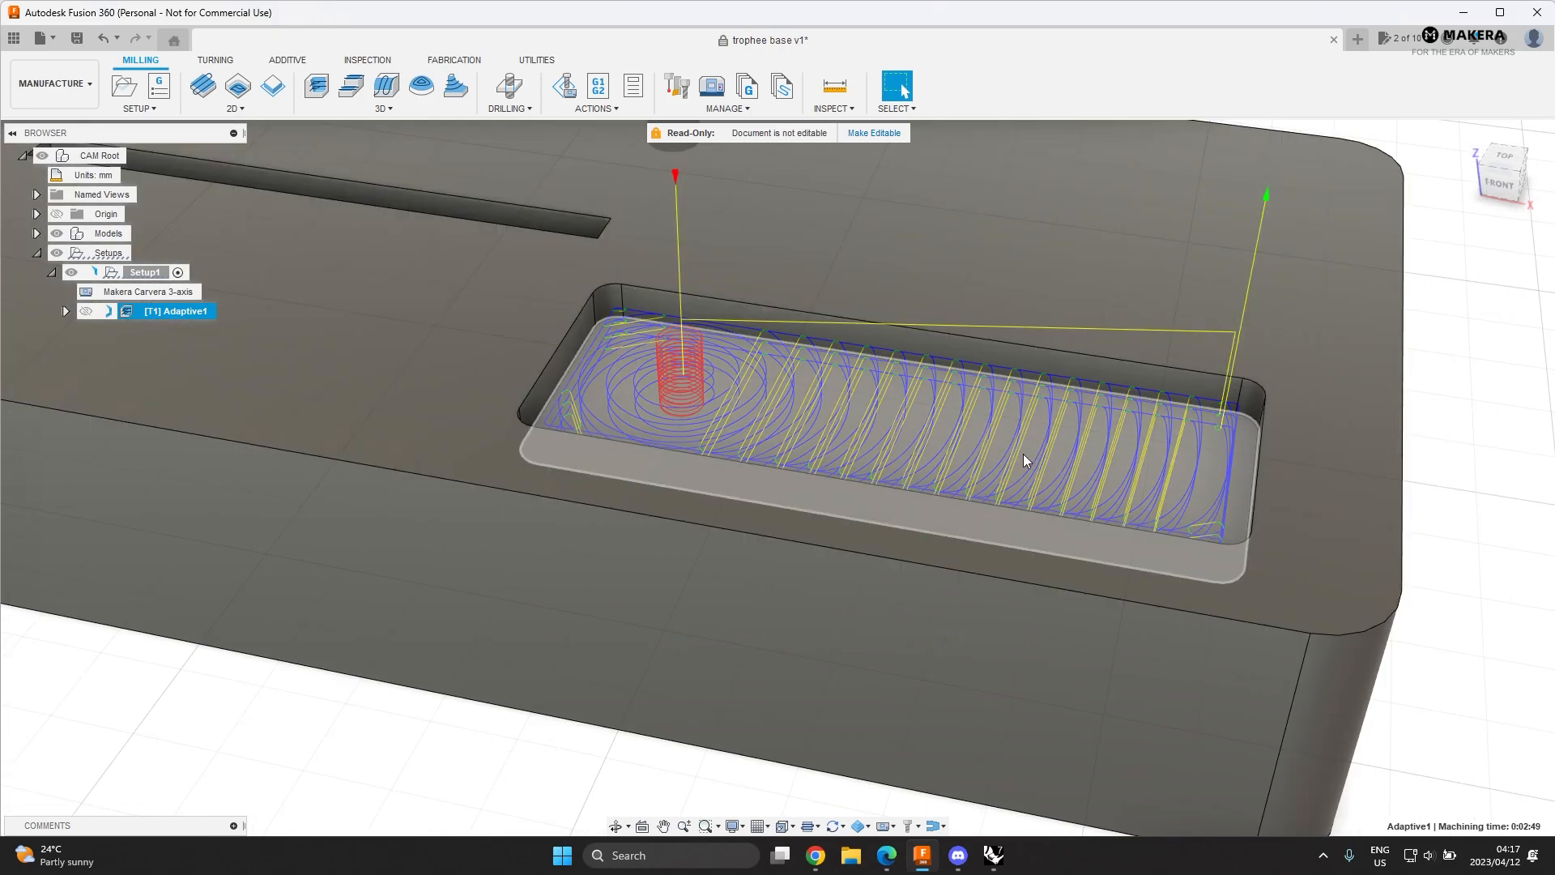
{"action": "middle_click_drag", "start_coordinate": [954, 407], "coordinate": [977, 378], "text": "shift"}
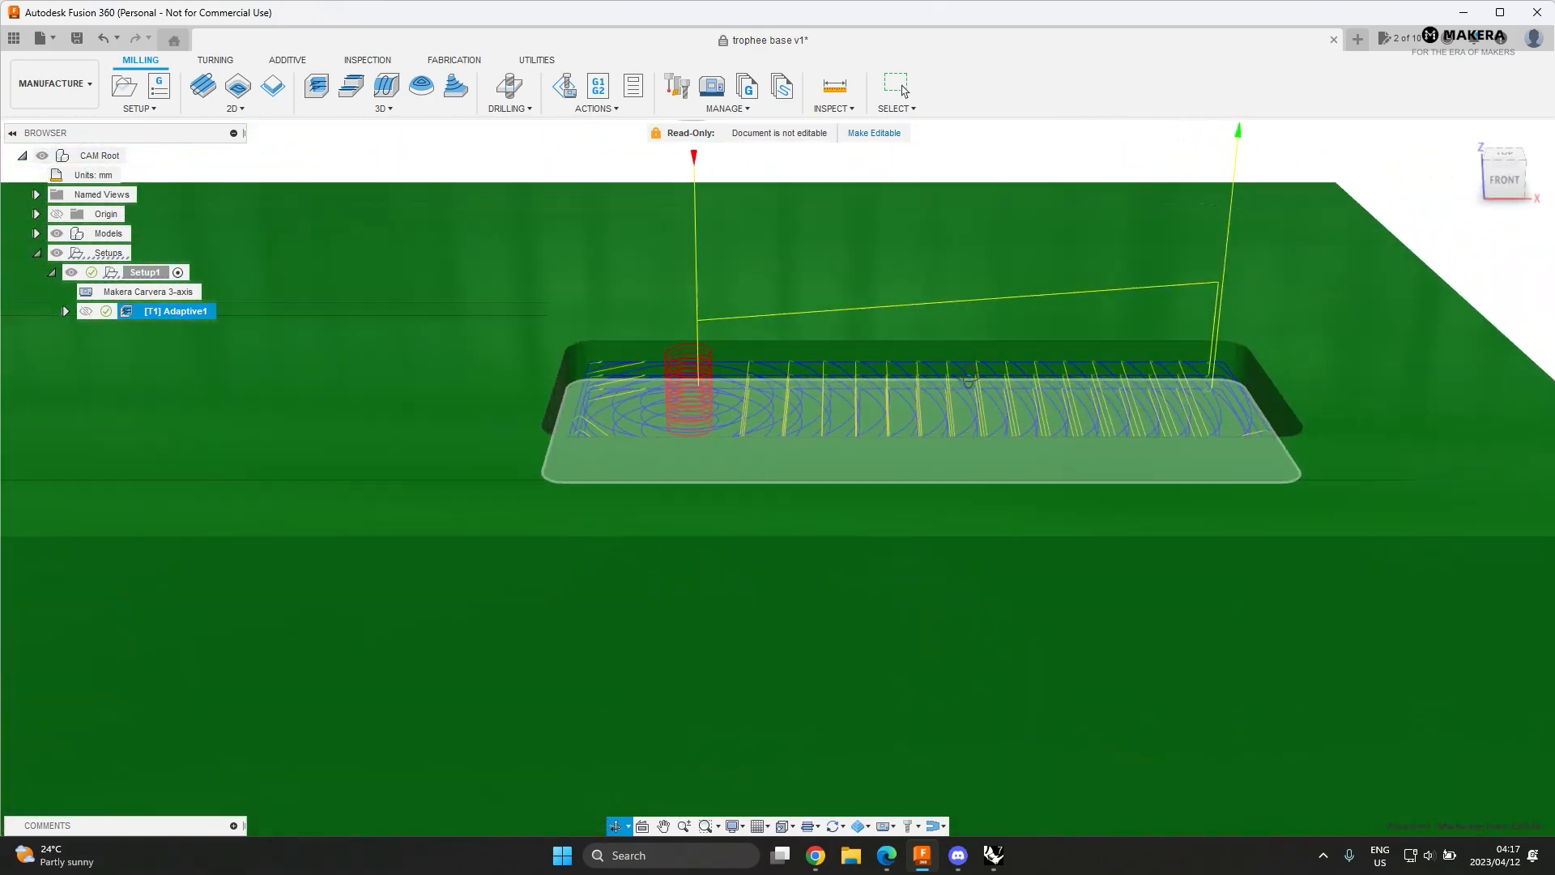
- Simulate the adaptive toolpath from its start and adjust the playback speed
{"action": "right_click", "coordinate": [201, 312]}
{"action": "left_click", "coordinate": [253, 113]}
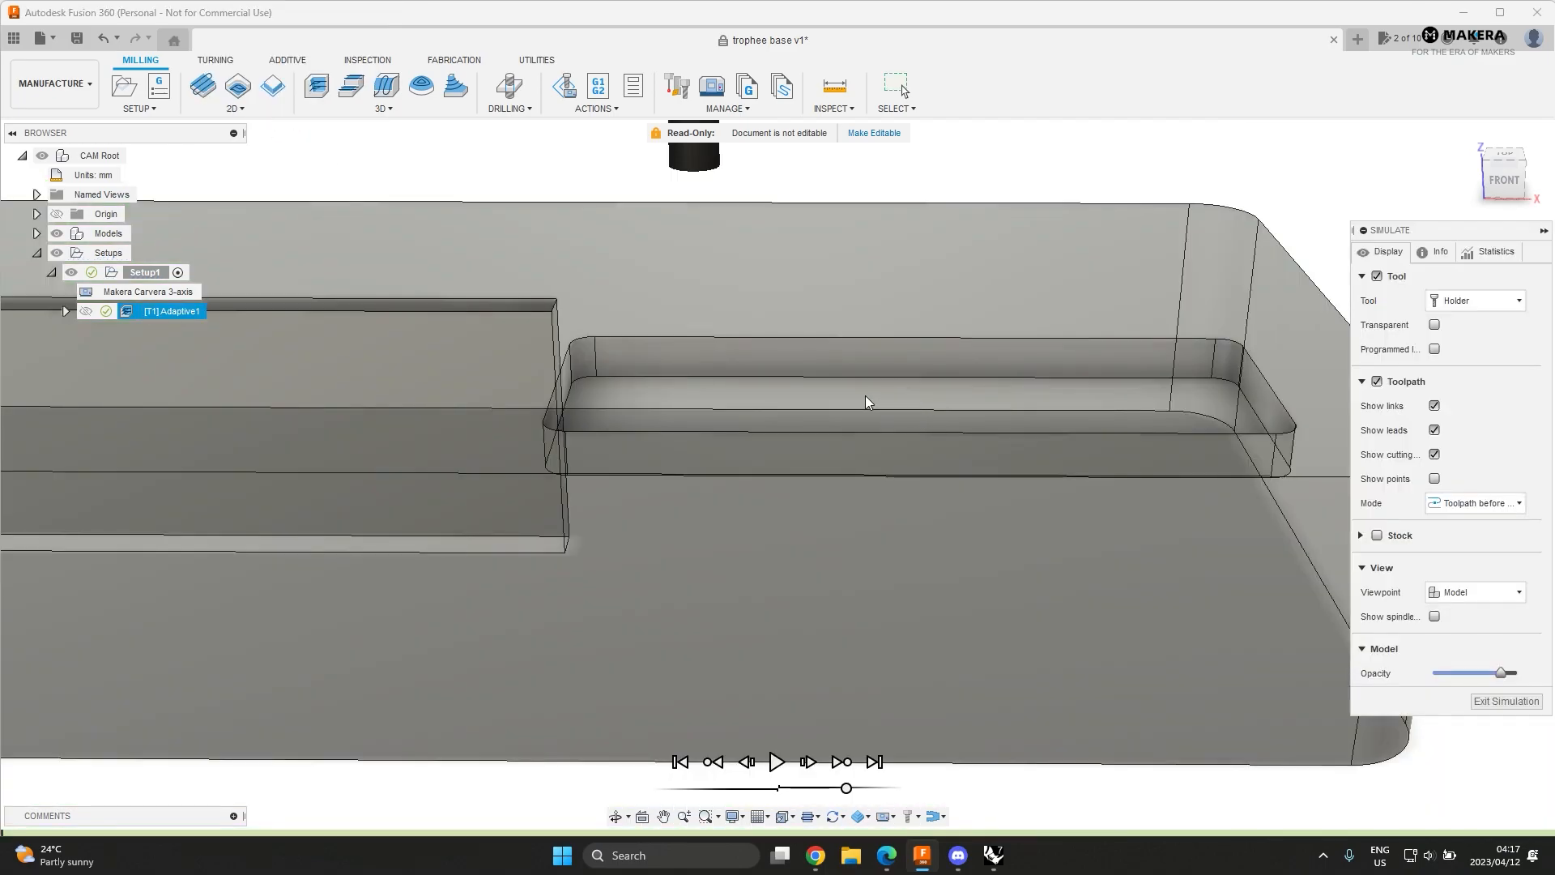
{"action": "left_click_drag", "start_coordinate": [846, 790], "coordinate": [809, 788]}
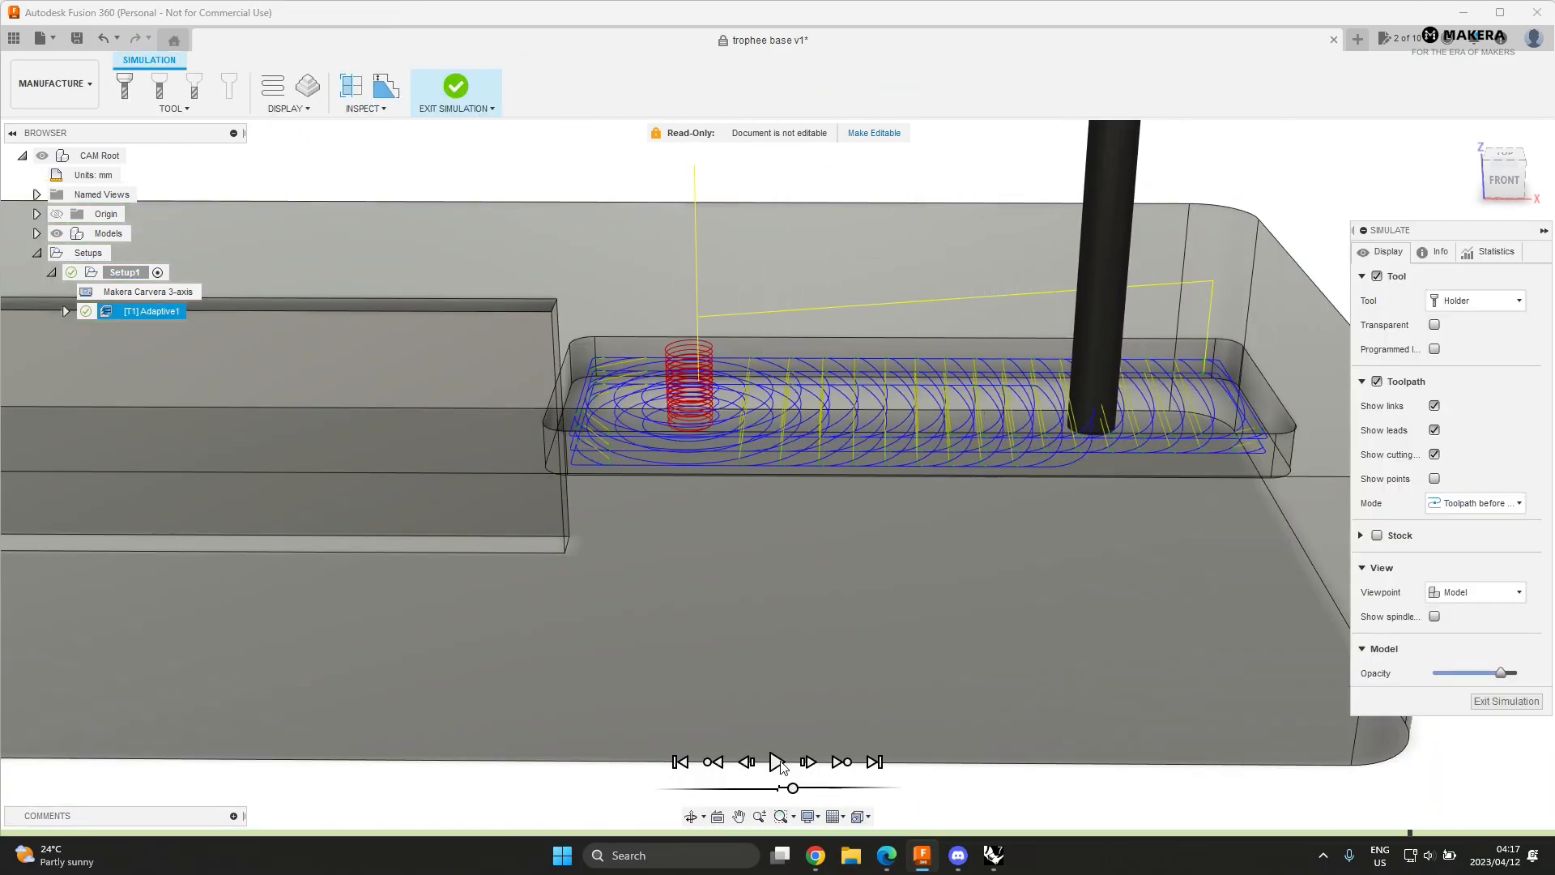
{"action": "left_click", "coordinate": [777, 762]}
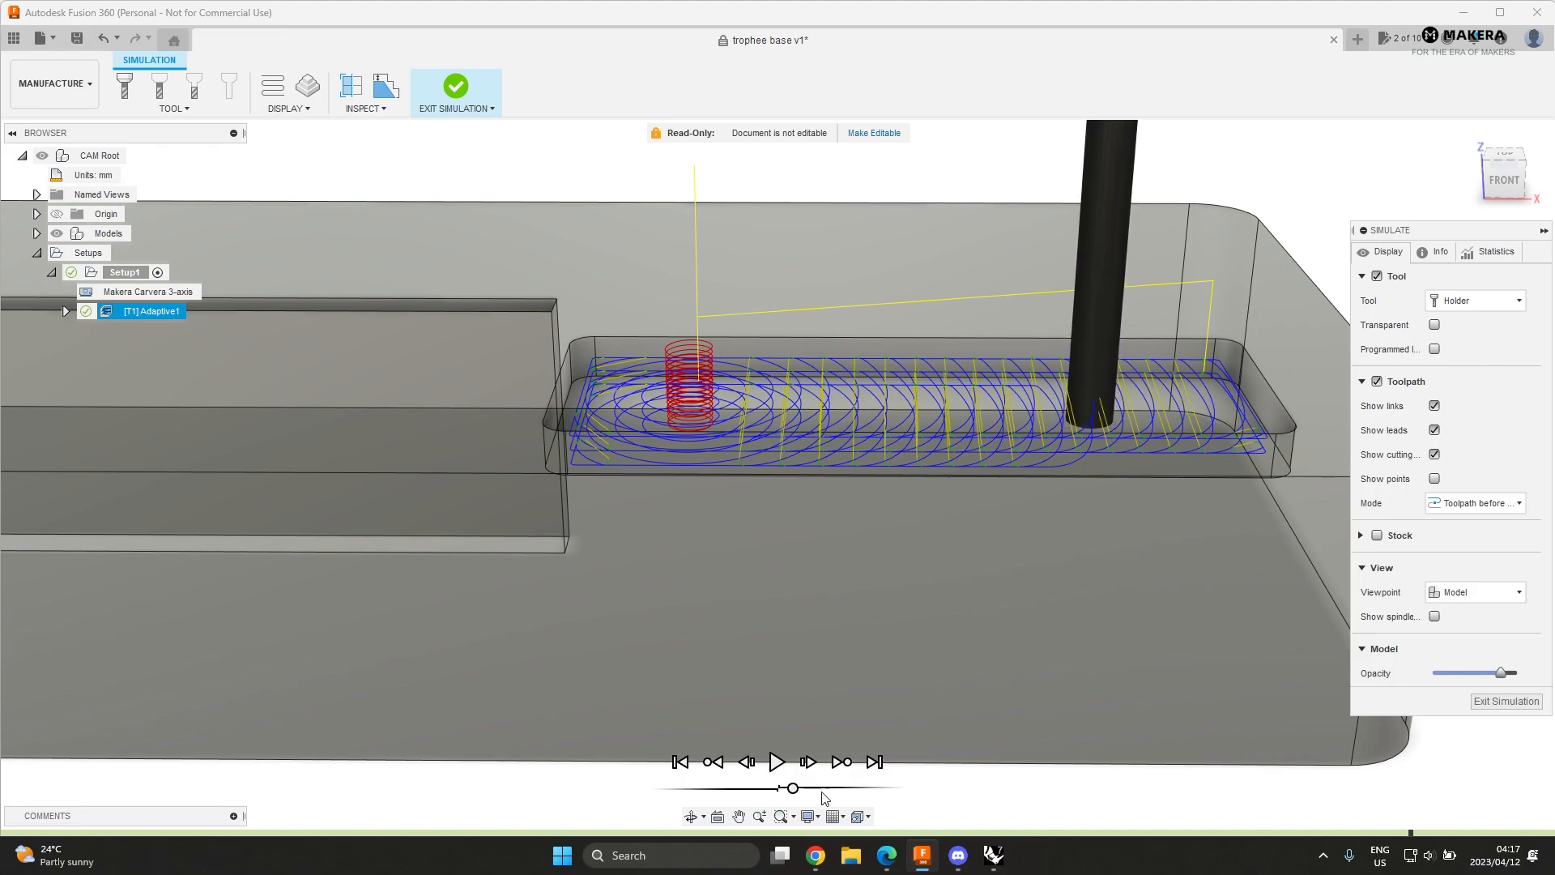
{"action": "mouse_move", "coordinate": [807, 788]}
{"action": "left_mouse_down"}
{"action": "mouse_move", "coordinate": [852, 790]}
{"action": "mouse_move", "coordinate": [817, 792]}
{"action": "left_mouse_up"}
{"action": "left_click", "coordinate": [775, 761]}
{"action": "left_click", "coordinate": [777, 762]}
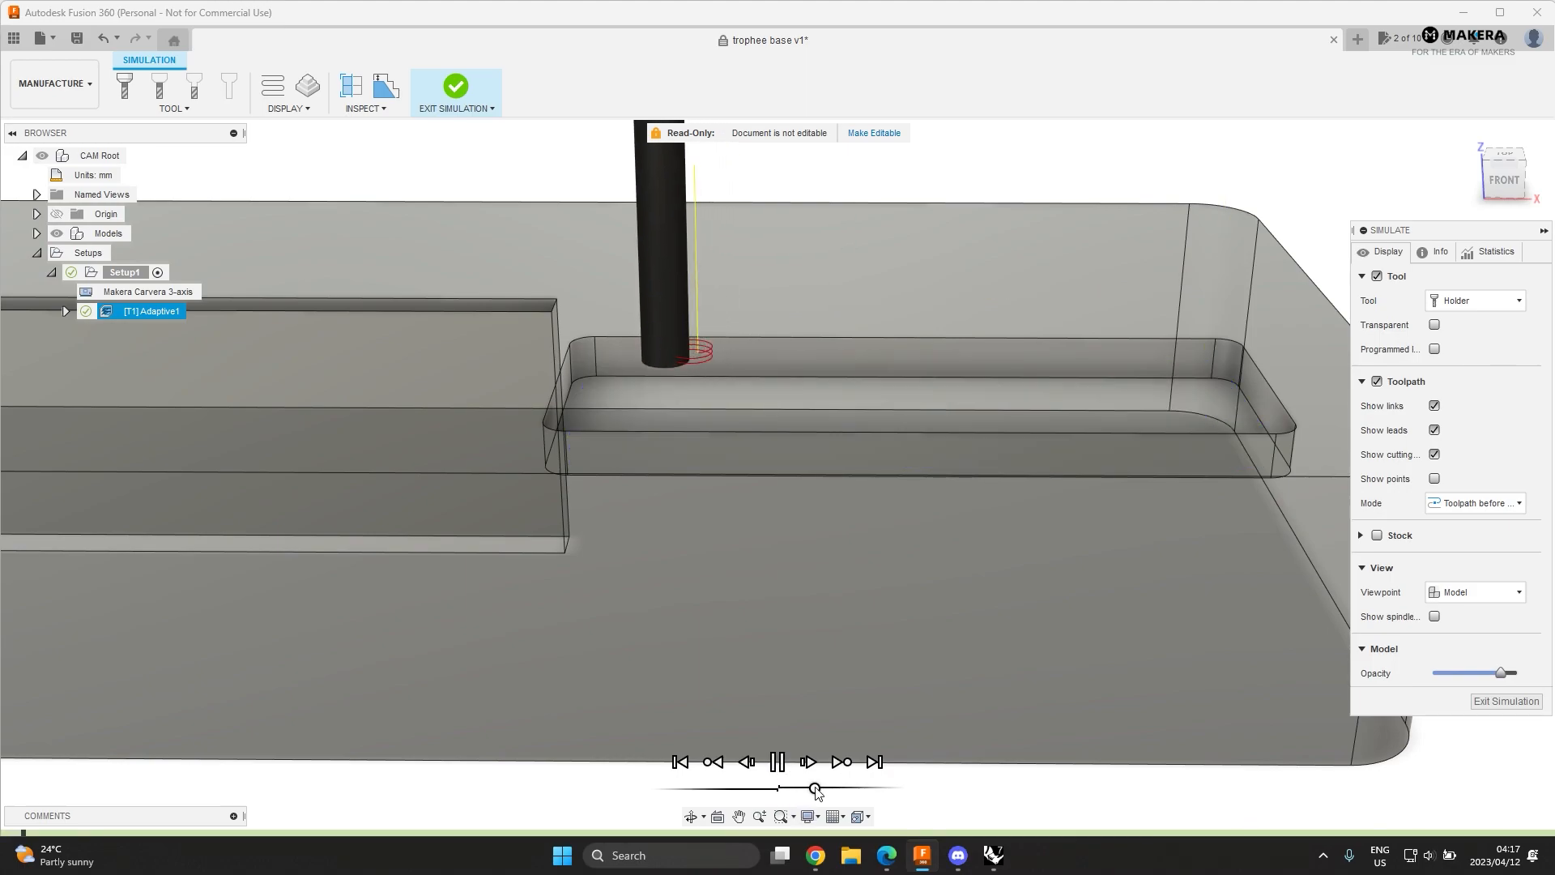
- Follow the simulated tool through its helical entry and pocket clearing, speeding up the playback slightly
{"action": "scroll", "coordinate": [695, 415], "scroll_direction": "up", "scroll_amount": 1}
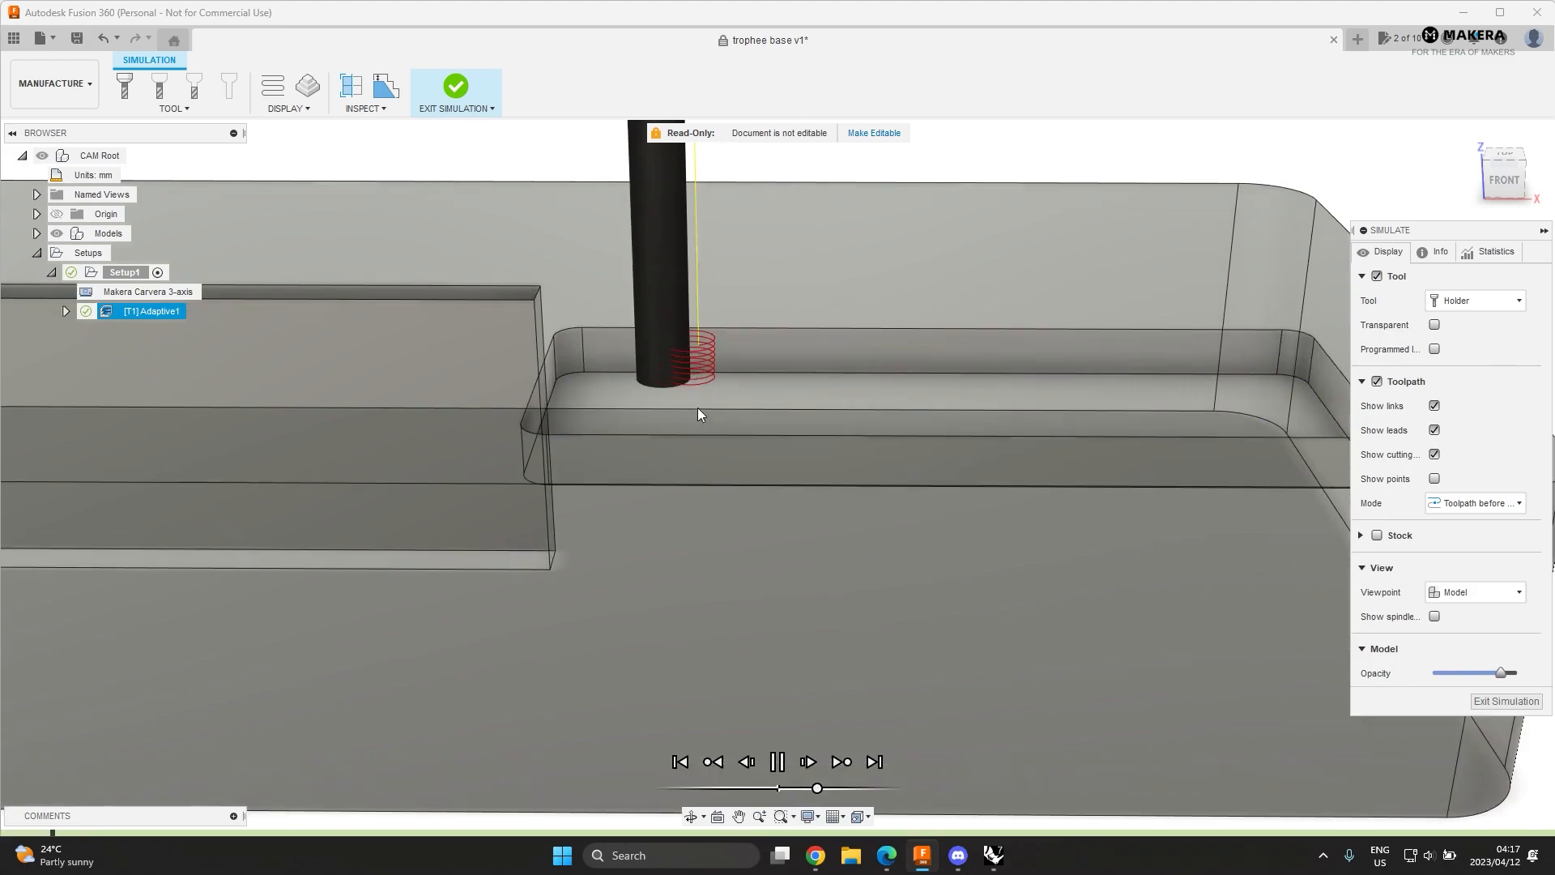
{"action": "middle_click_drag", "start_coordinate": [721, 414], "coordinate": [822, 469], "text": "shift"}
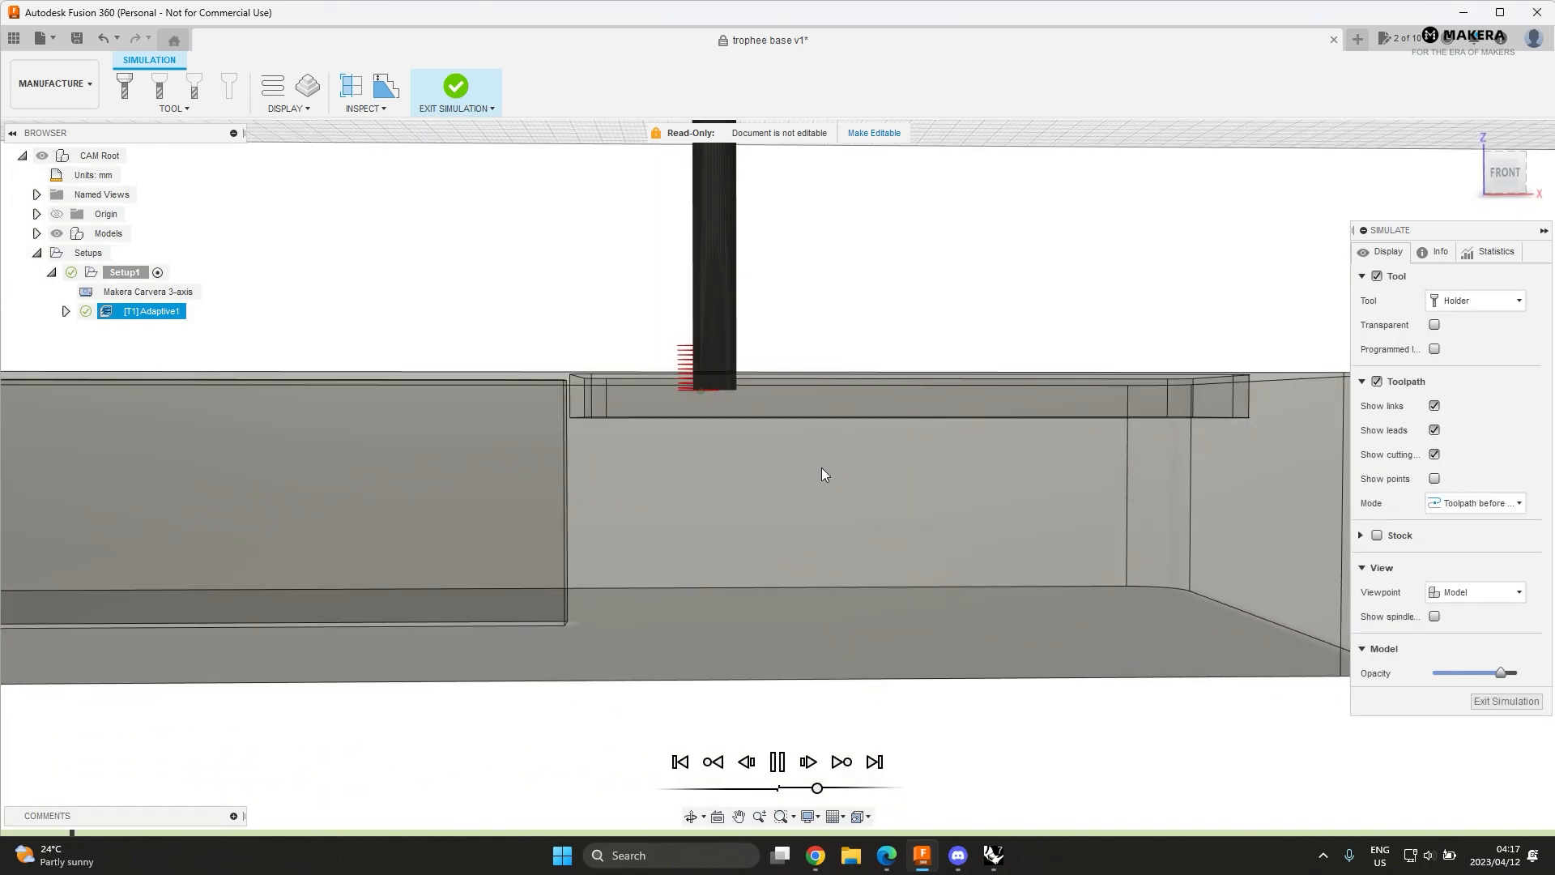
{"action": "mouse_move", "coordinate": [785, 388]}
{"action": "middle_mouse_down"}
{"action": "mouse_move", "coordinate": [779, 402]}
{"action": "mouse_move", "coordinate": [819, 368]}
{"action": "mouse_move", "coordinate": [809, 388]}
{"action": "mouse_move", "coordinate": [840, 392]}
{"action": "mouse_move", "coordinate": [805, 406]}
{"action": "middle_mouse_up"}
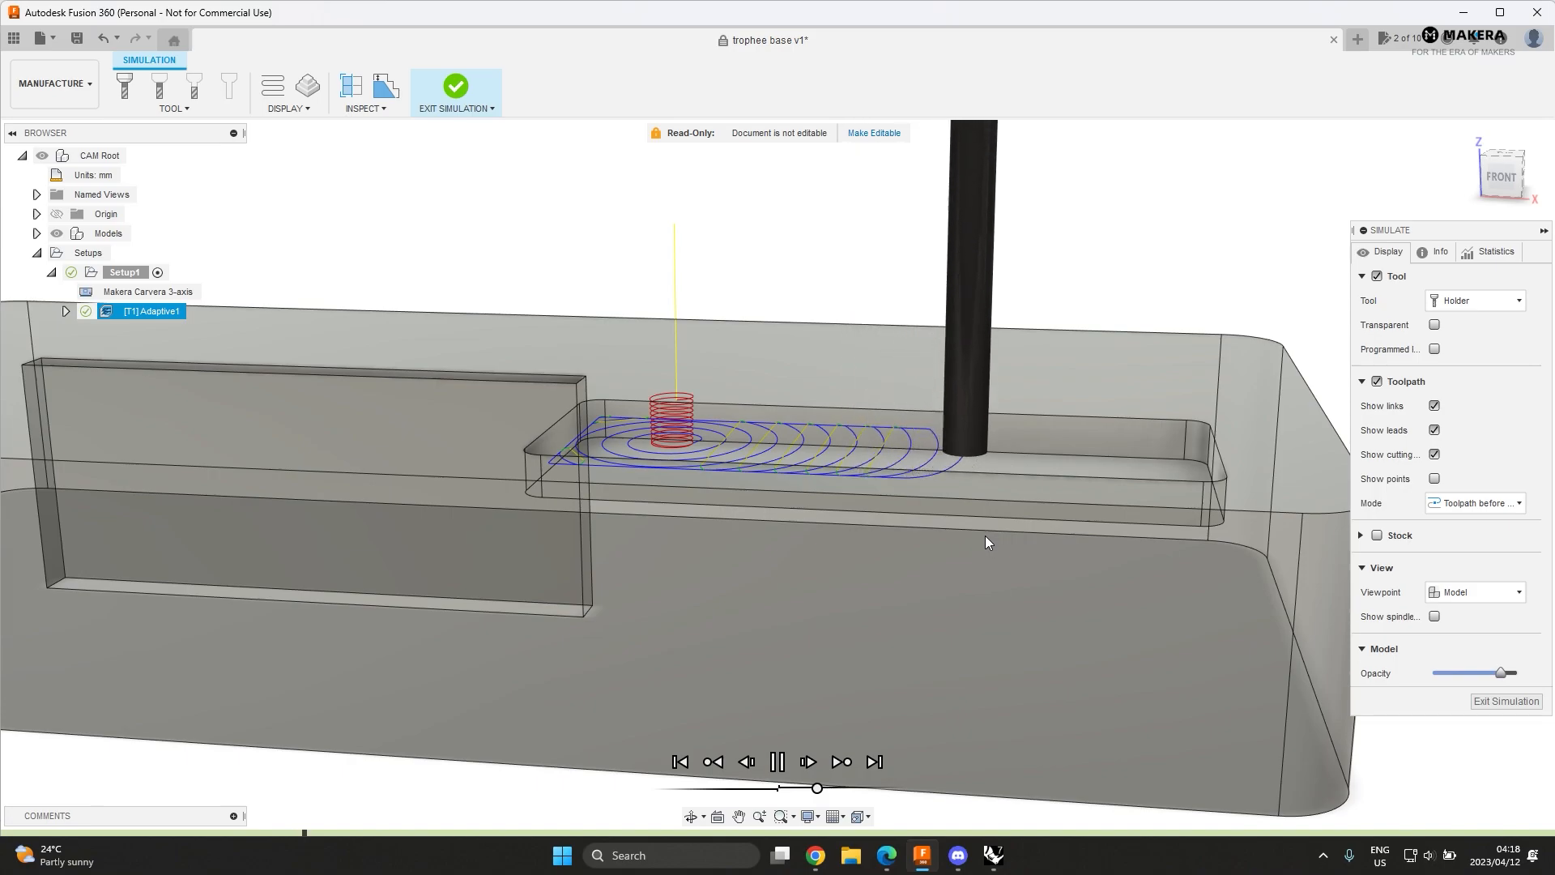
{"action": "left_click_drag", "start_coordinate": [820, 786], "coordinate": [827, 787]}
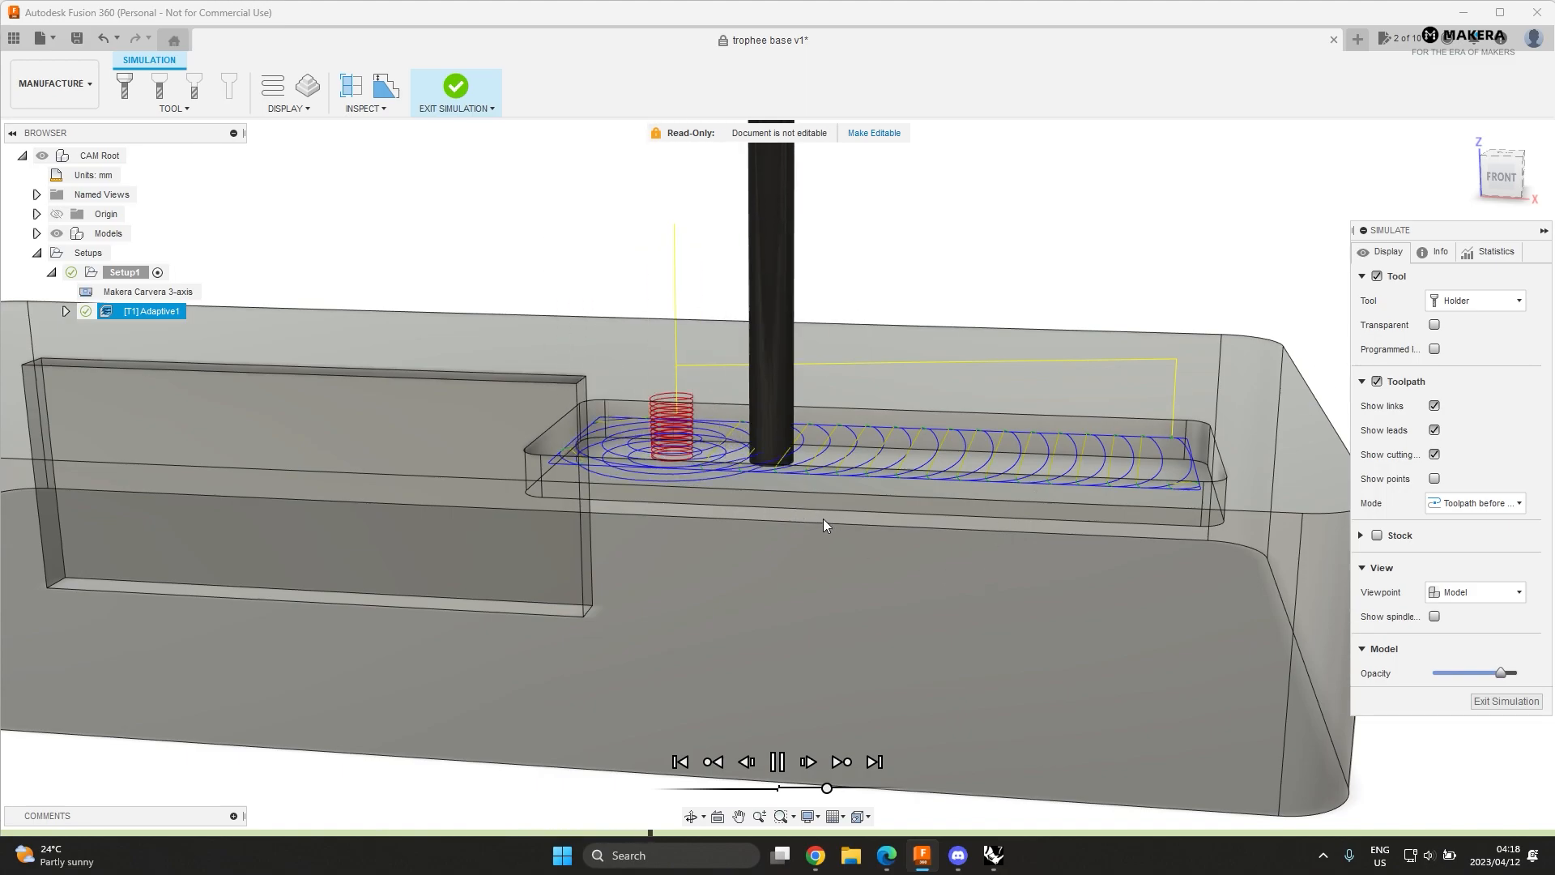
{"action": "middle_click_drag", "start_coordinate": [831, 499], "coordinate": [838, 472], "text": "shift"}
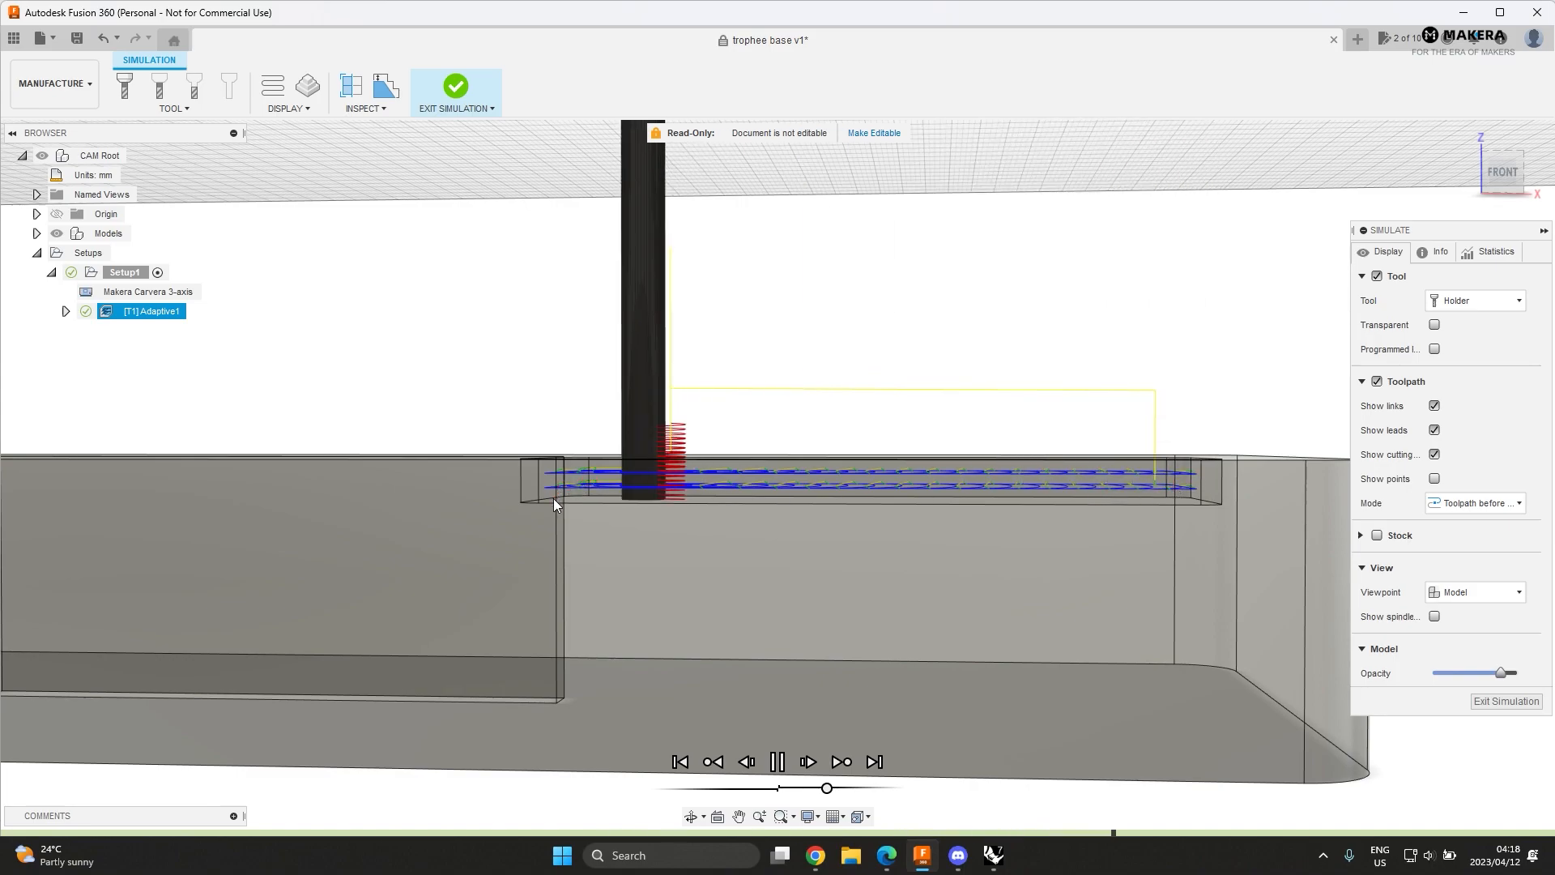
- Examine the simulated toolpath's depth levels against the pocket's floor and corner, and exit the simulation
{"action": "scroll", "coordinate": [536, 519], "scroll_direction": "down", "scroll_amount": 2}
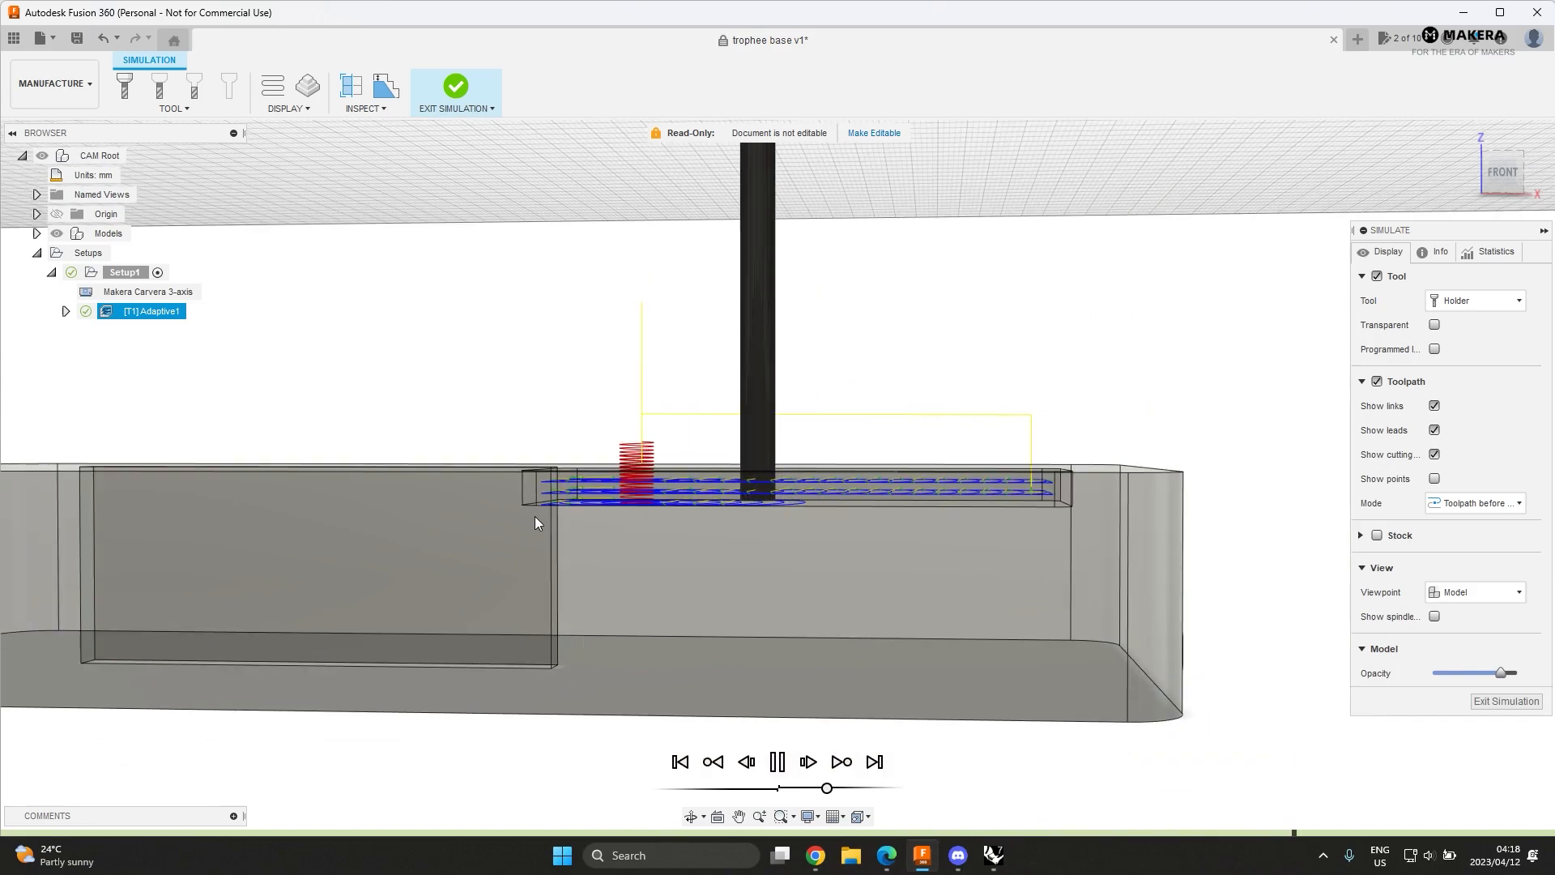
{"action": "scroll", "coordinate": [535, 517], "scroll_direction": "up", "scroll_amount": 5}
{"action": "middle_click_drag", "start_coordinate": [653, 491], "coordinate": [581, 455], "text": "shift"}
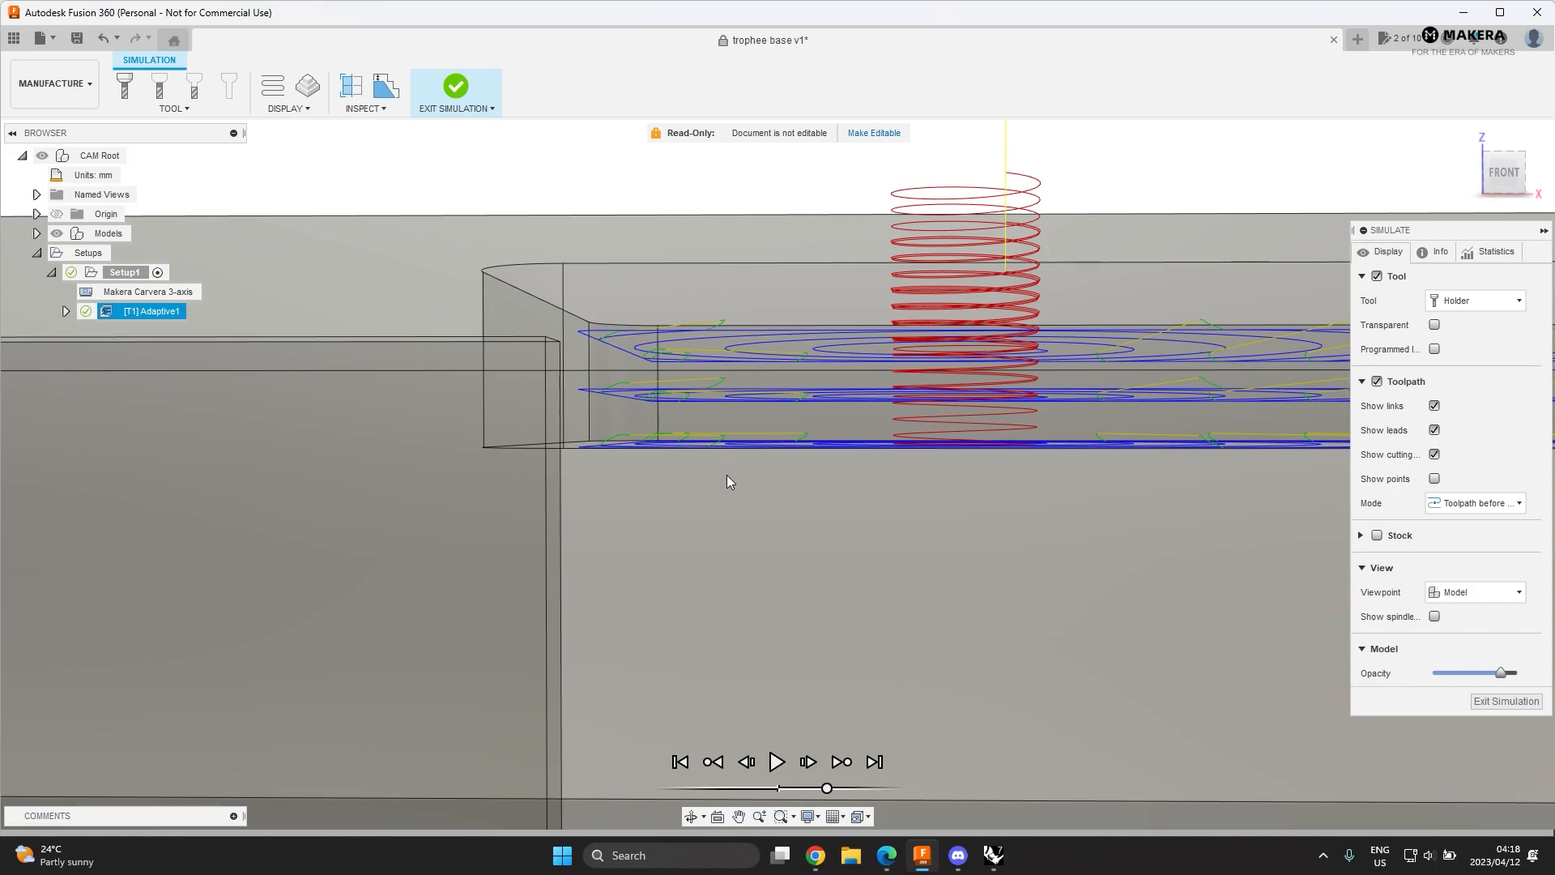
{"action": "scroll", "coordinate": [828, 484], "scroll_direction": "up", "scroll_amount": 4}
{"action": "scroll", "coordinate": [774, 489], "scroll_direction": "down", "scroll_amount": 7}
{"action": "middle_click_drag", "start_coordinate": [977, 445], "coordinate": [964, 510], "text": "shift"}
{"action": "scroll", "coordinate": [520, 455], "scroll_direction": "up", "scroll_amount": 2}
{"action": "scroll", "coordinate": [520, 455], "scroll_direction": "down", "scroll_amount": 6}
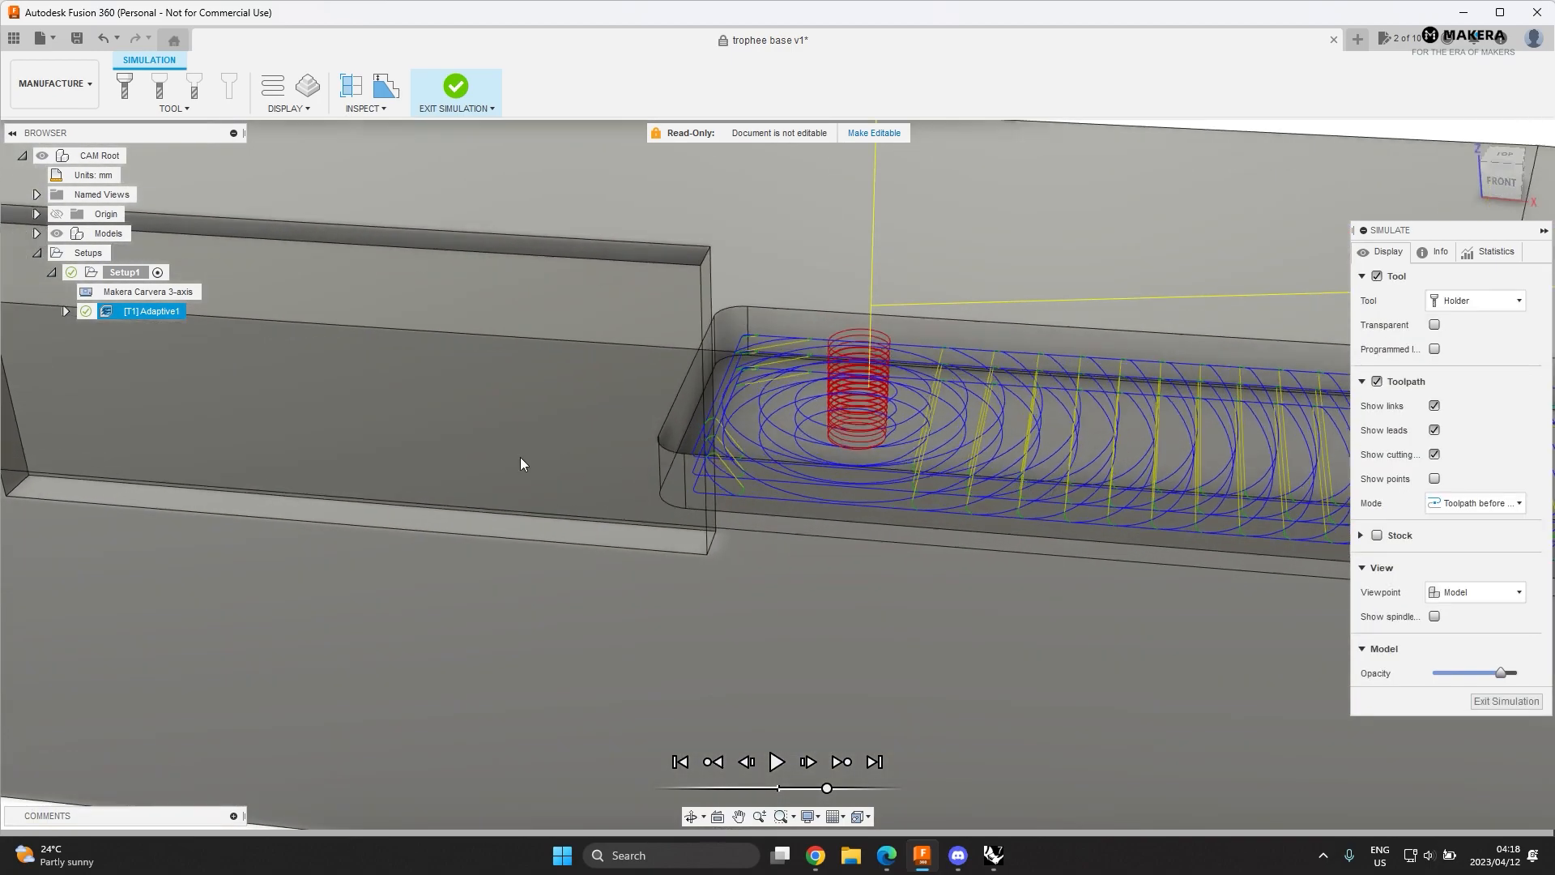
{"action": "scroll", "coordinate": [777, 464], "scroll_direction": "up", "scroll_amount": 3}
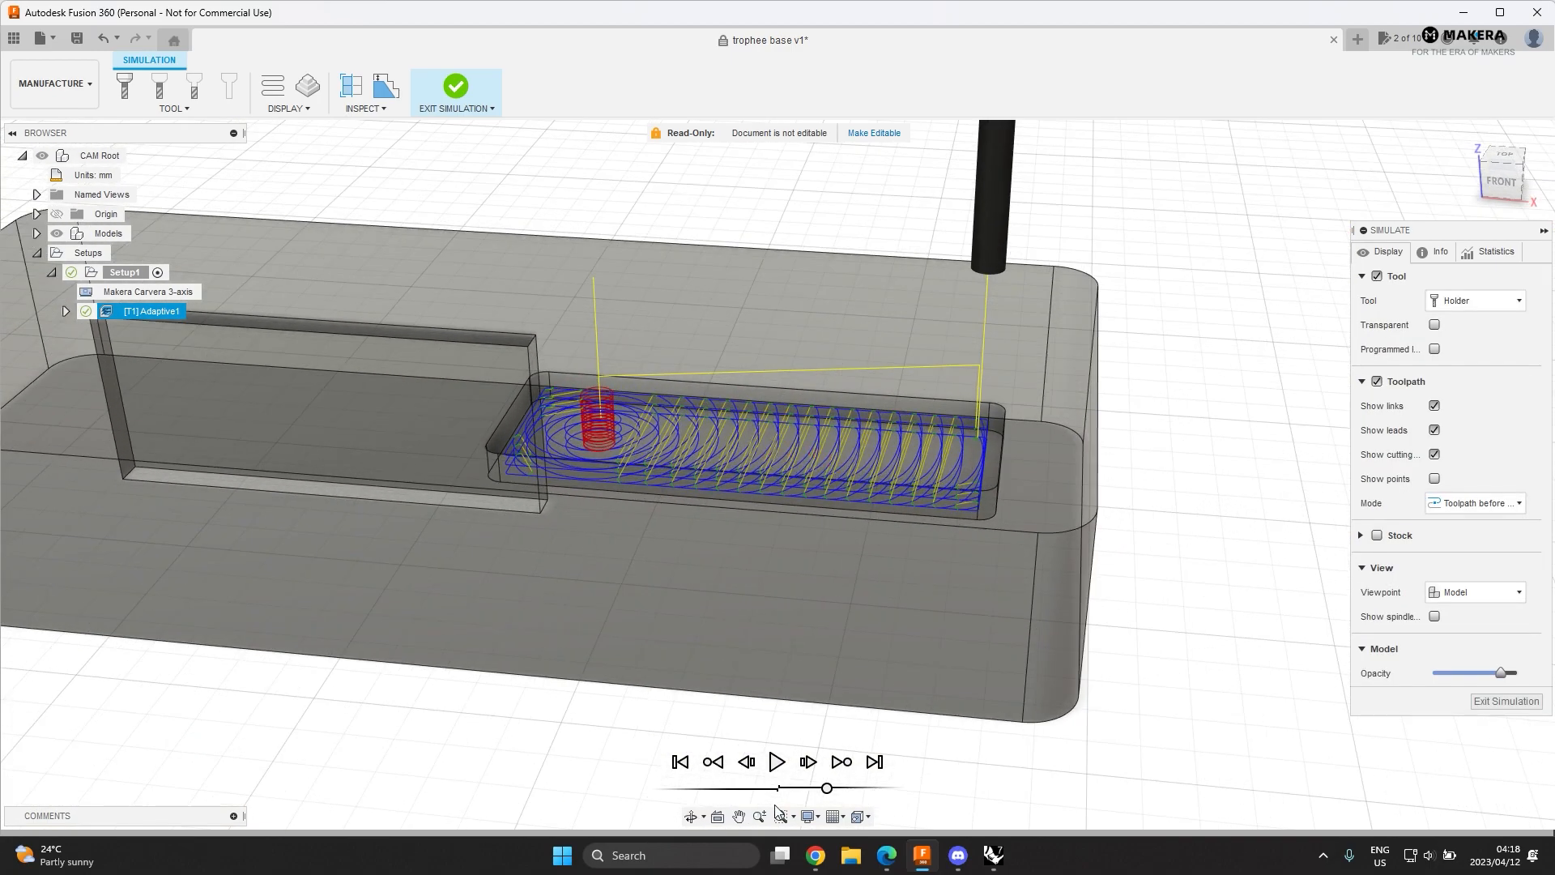
{"action": "left_click", "coordinate": [455, 86]}
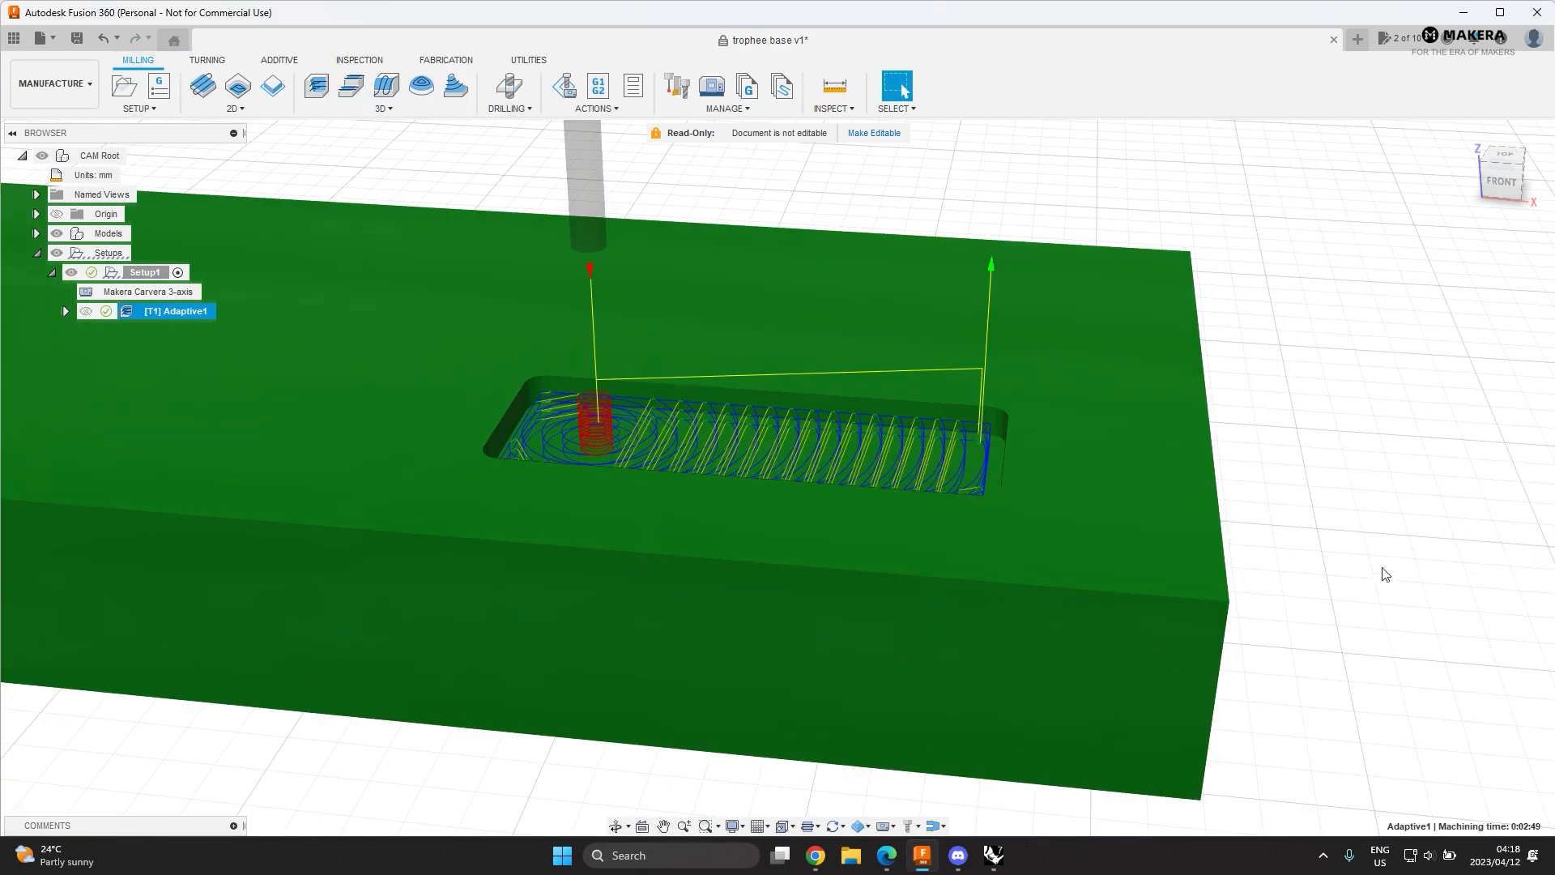
- Start a 2D Slot operation and pick the narrow slot's outlines on both the top and bottom faces of the base
{"action": "scroll", "coordinate": [1342, 525], "scroll_direction": "up", "scroll_amount": 3}
{"action": "scroll", "coordinate": [1342, 525], "scroll_direction": "down", "scroll_amount": 5}
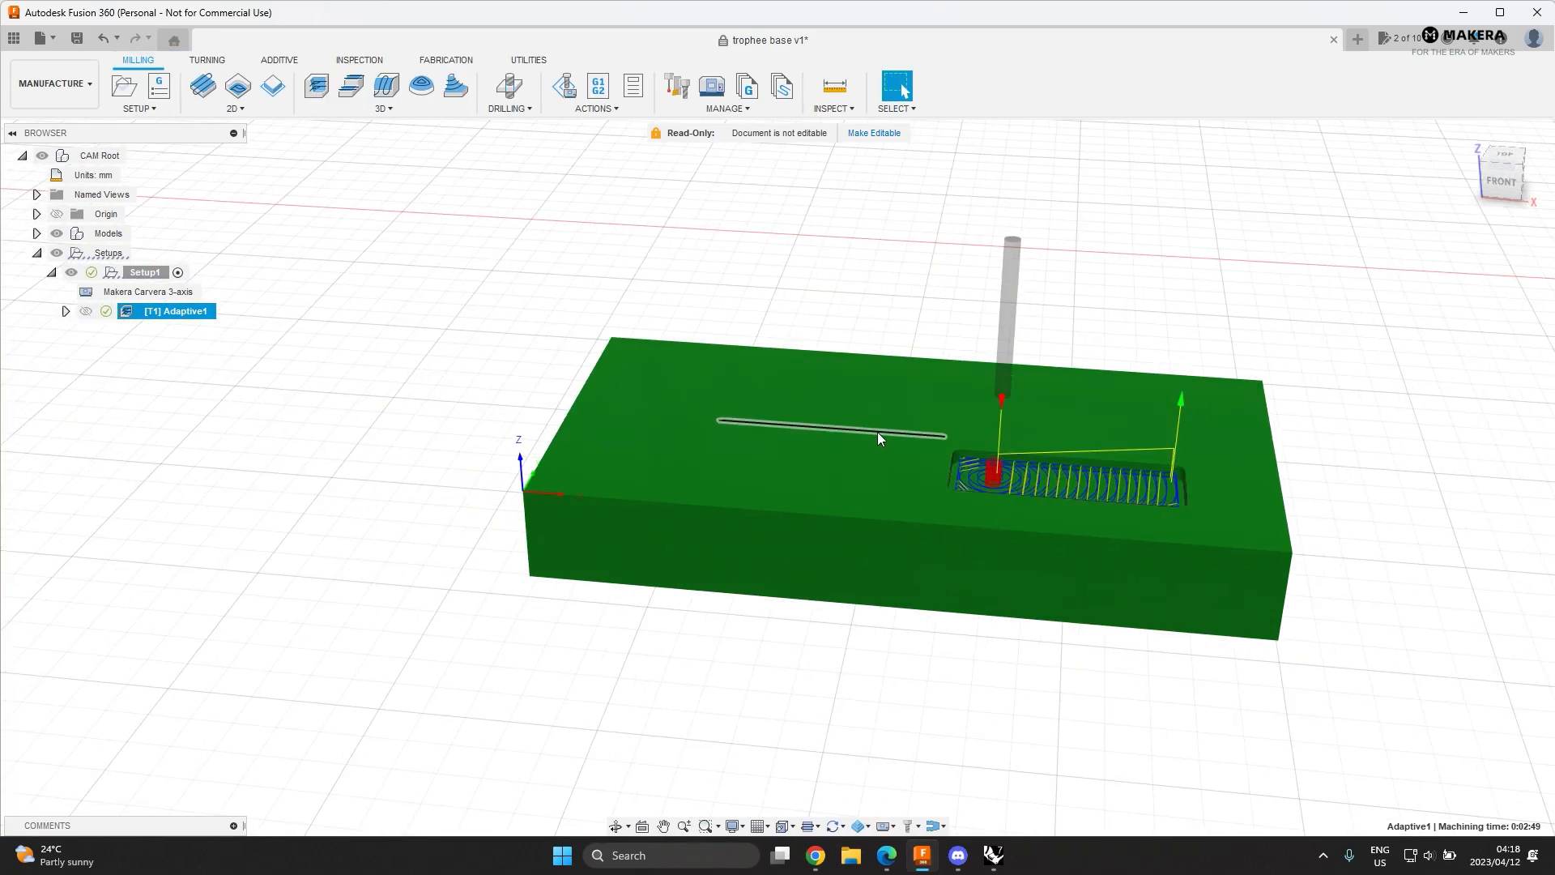
{"action": "left_click", "coordinate": [236, 108]}
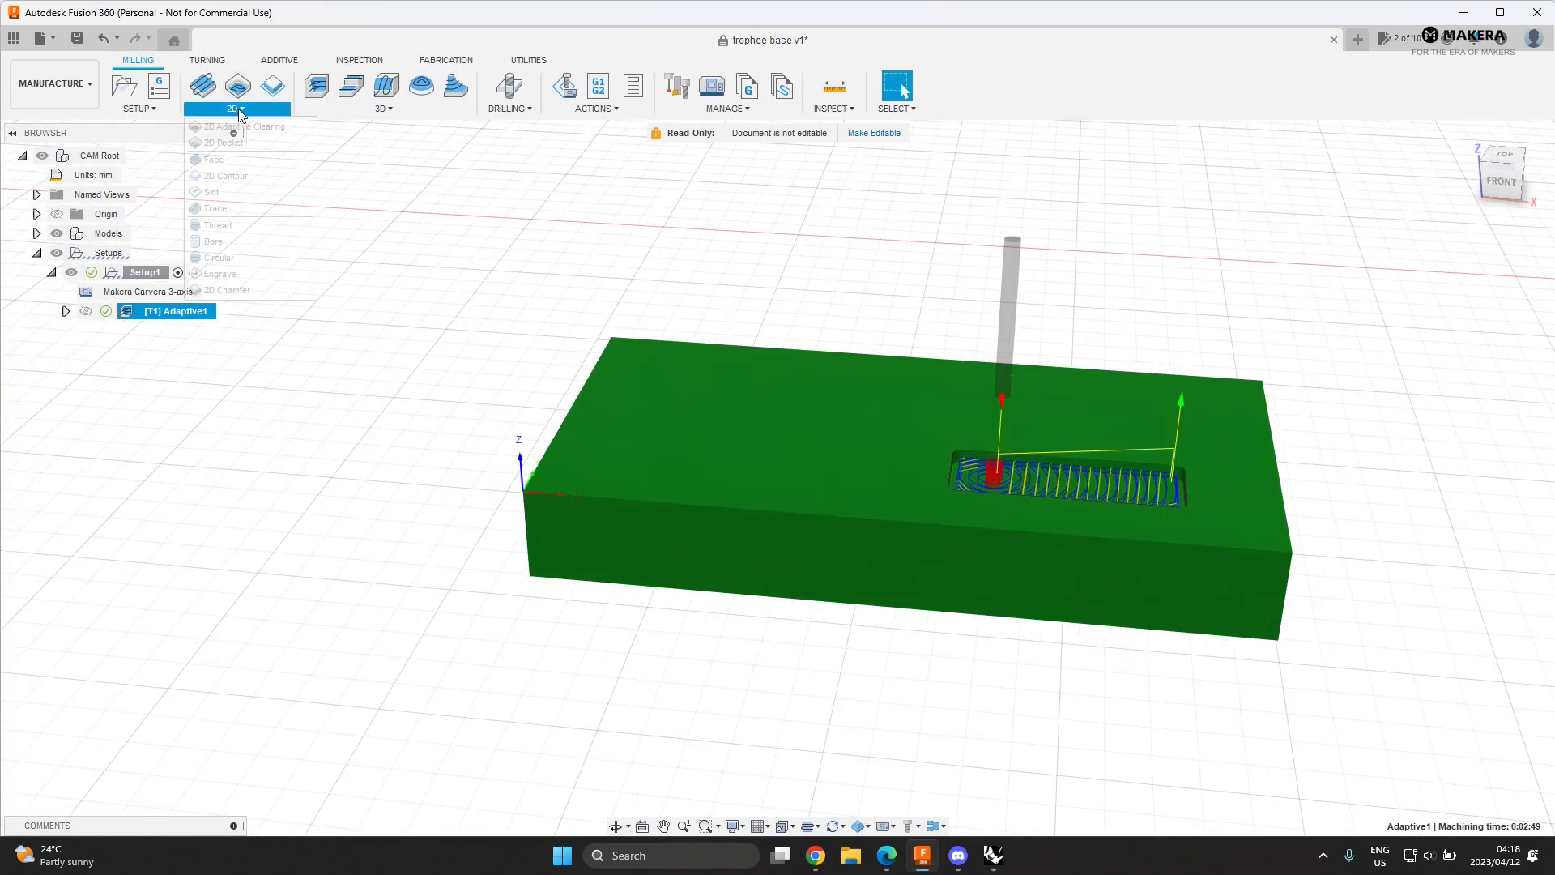
{"action": "left_click", "coordinate": [247, 191]}
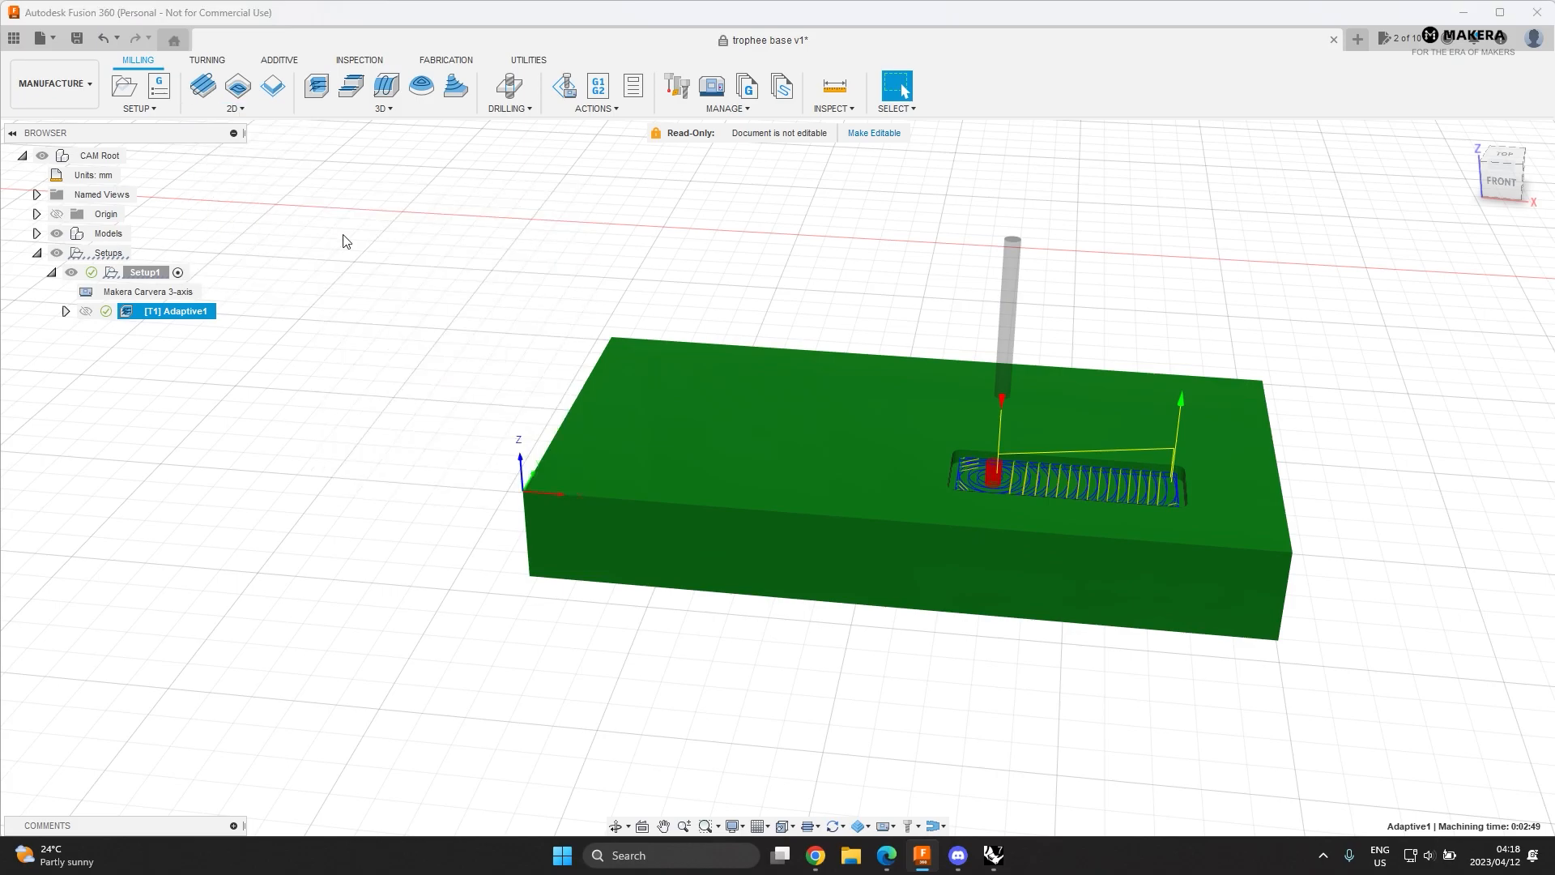
{"action": "left_click", "coordinate": [808, 420]}
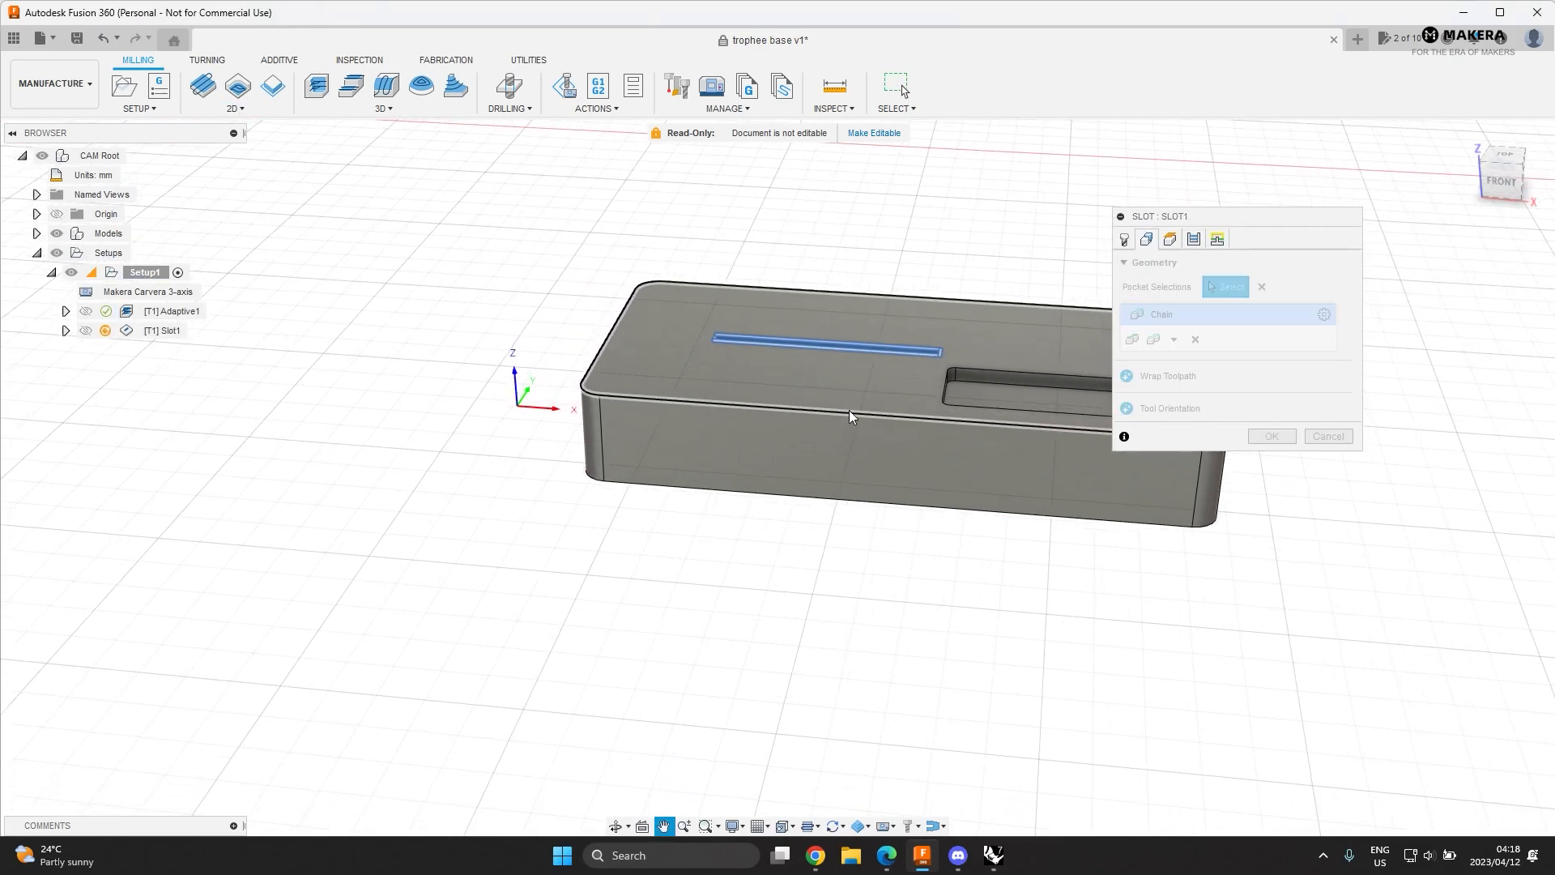
{"action": "middle_click_drag", "start_coordinate": [860, 437], "coordinate": [872, 404], "text": "shift"}
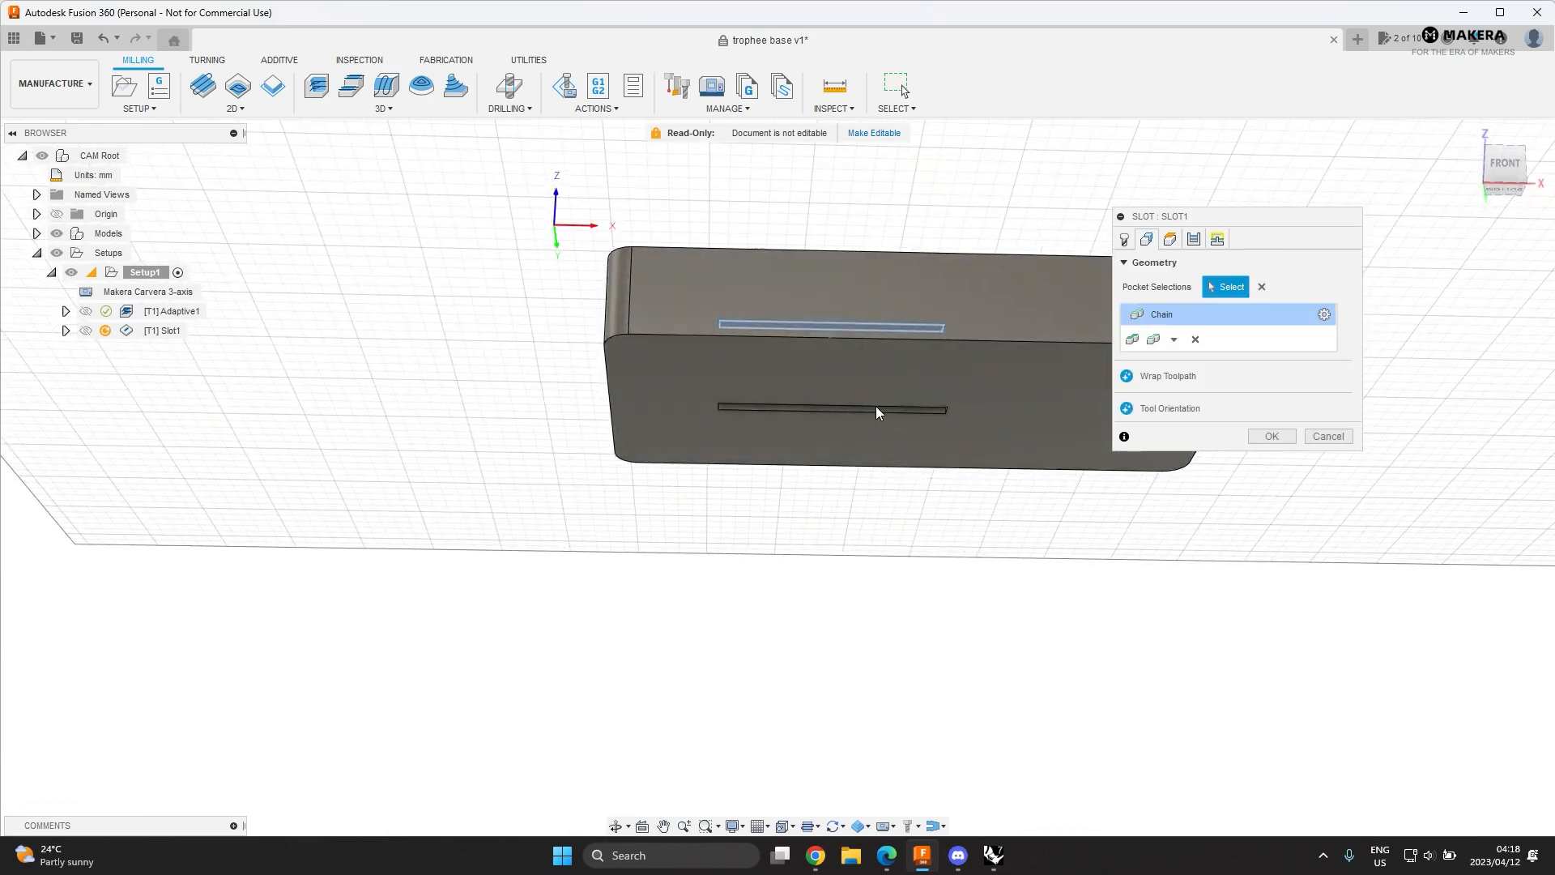
{"action": "left_click", "coordinate": [882, 407]}
{"action": "middle_click_drag", "start_coordinate": [911, 257], "coordinate": [889, 328], "text": "shift"}
- Enable Multiple Depths for the slot operation with a 1 mm maximum roughing stepdown and generate its toolpath
{"action": "left_click", "coordinate": [1125, 241]}
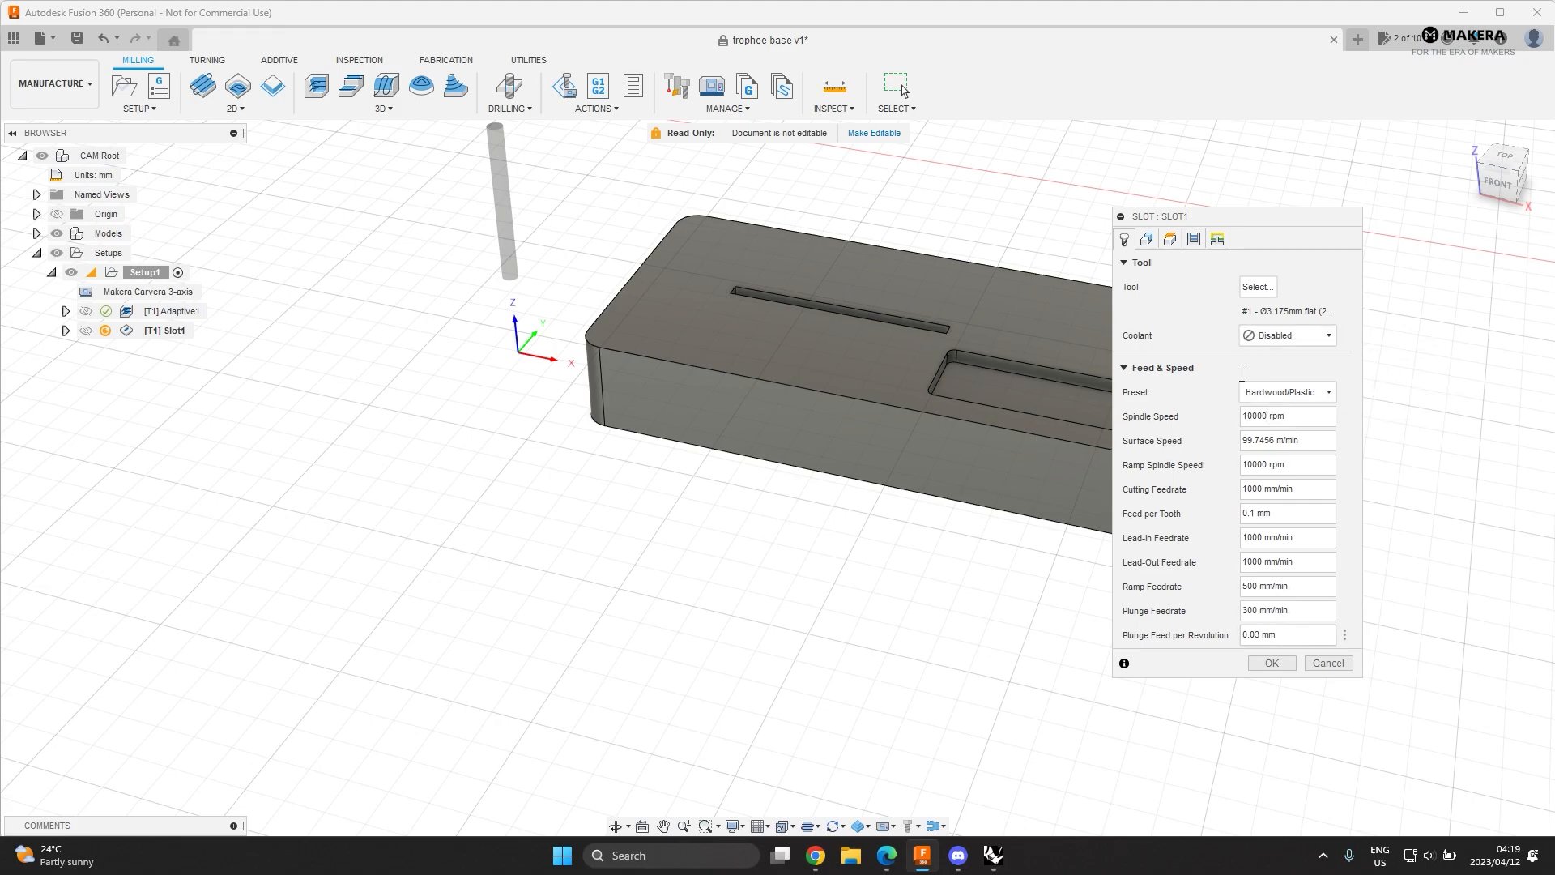
{"action": "left_click", "coordinate": [1146, 240]}
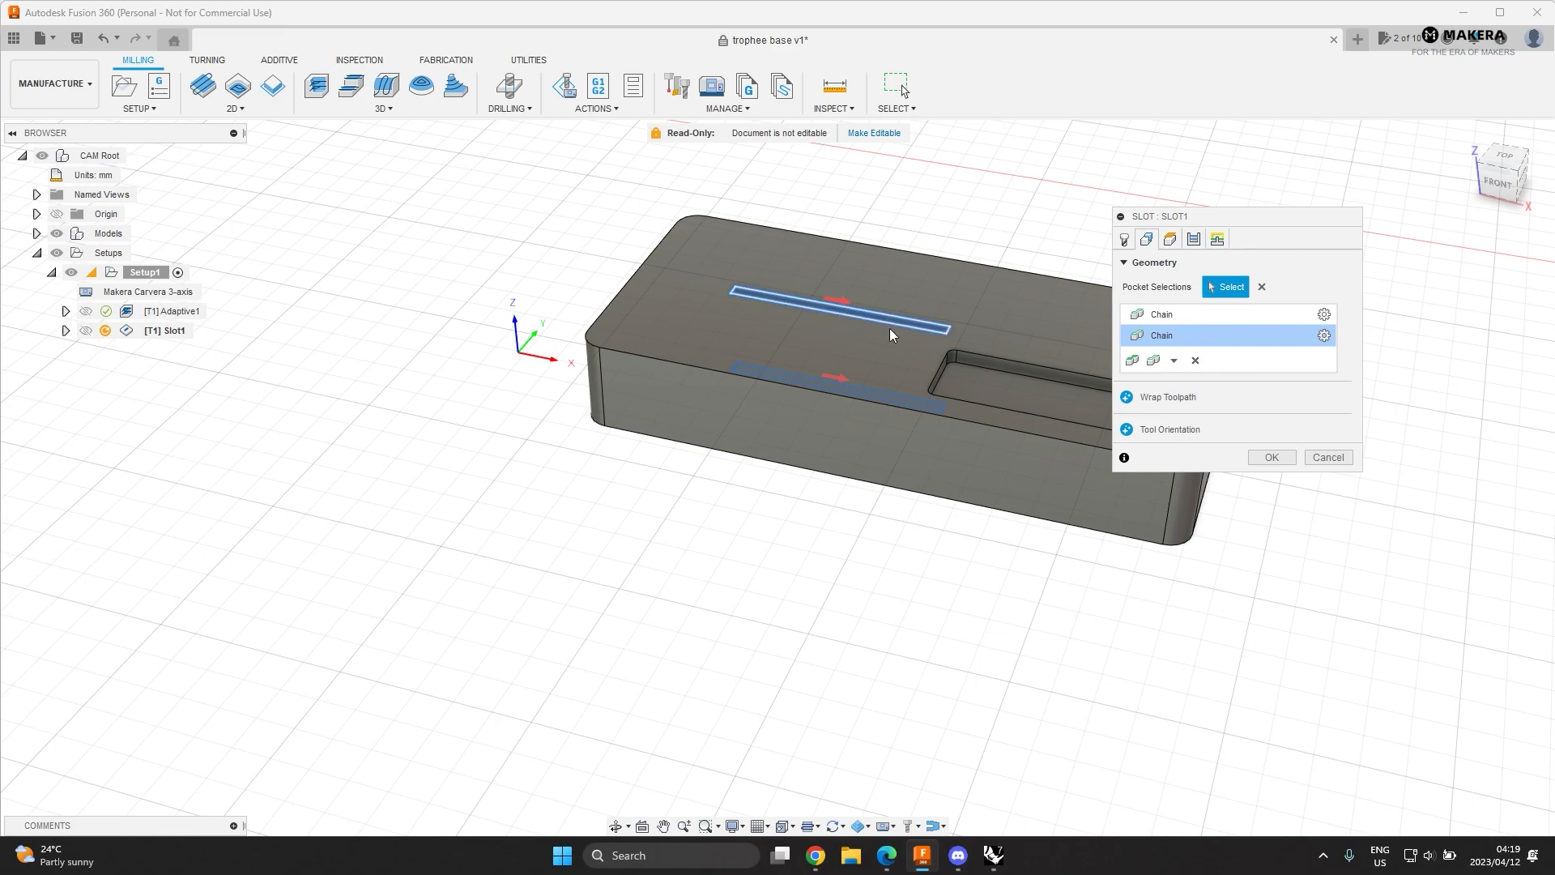
{"action": "left_click", "coordinate": [1174, 243]}
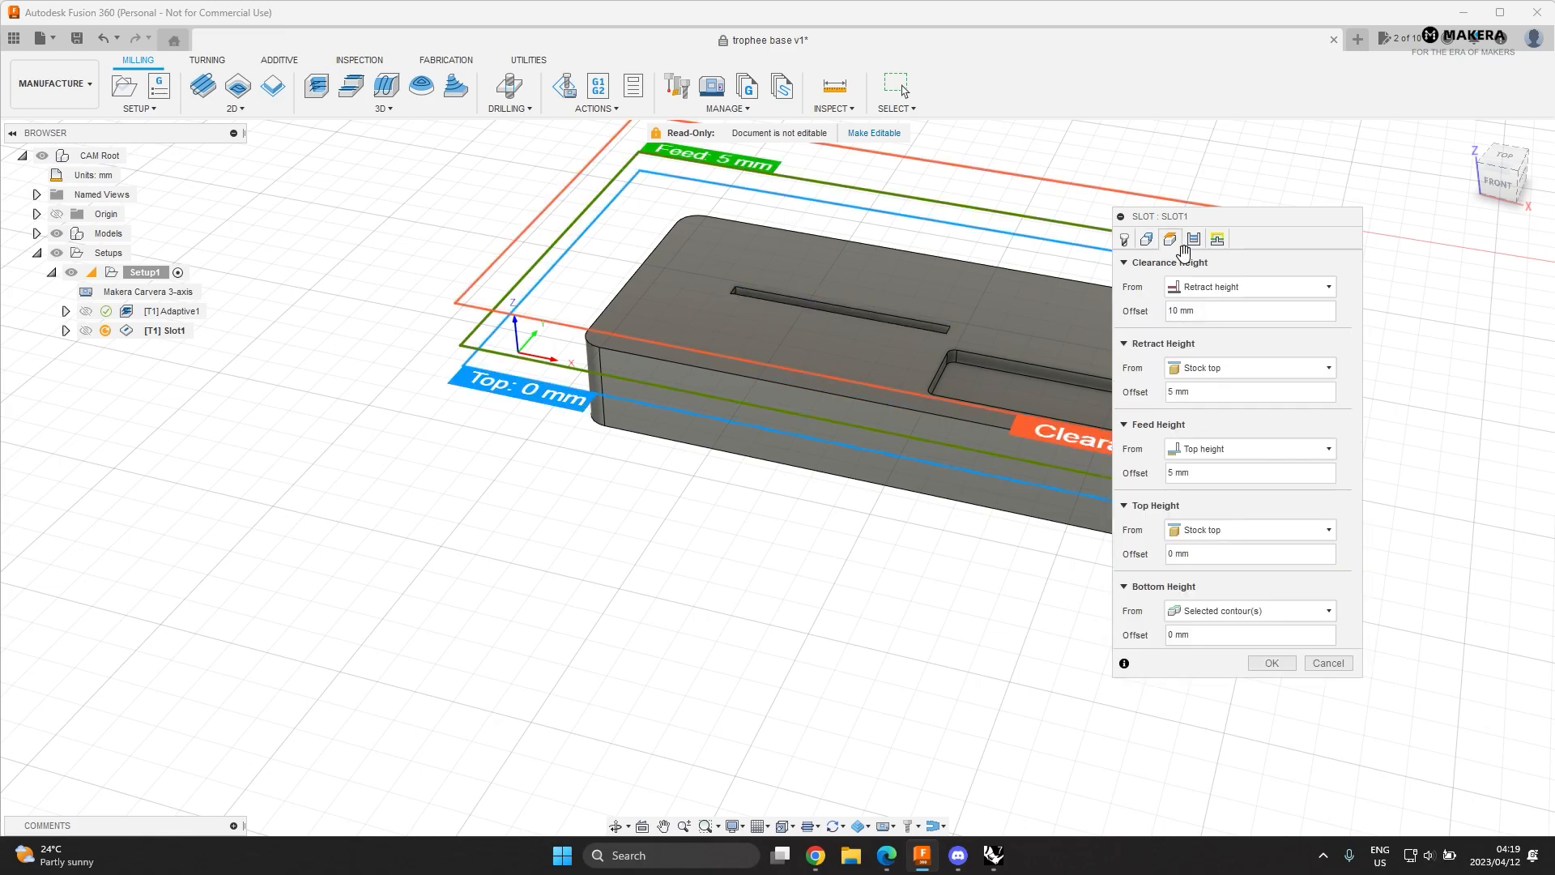
{"action": "middle_click_drag", "start_coordinate": [897, 451], "coordinate": [912, 406], "text": "shift"}
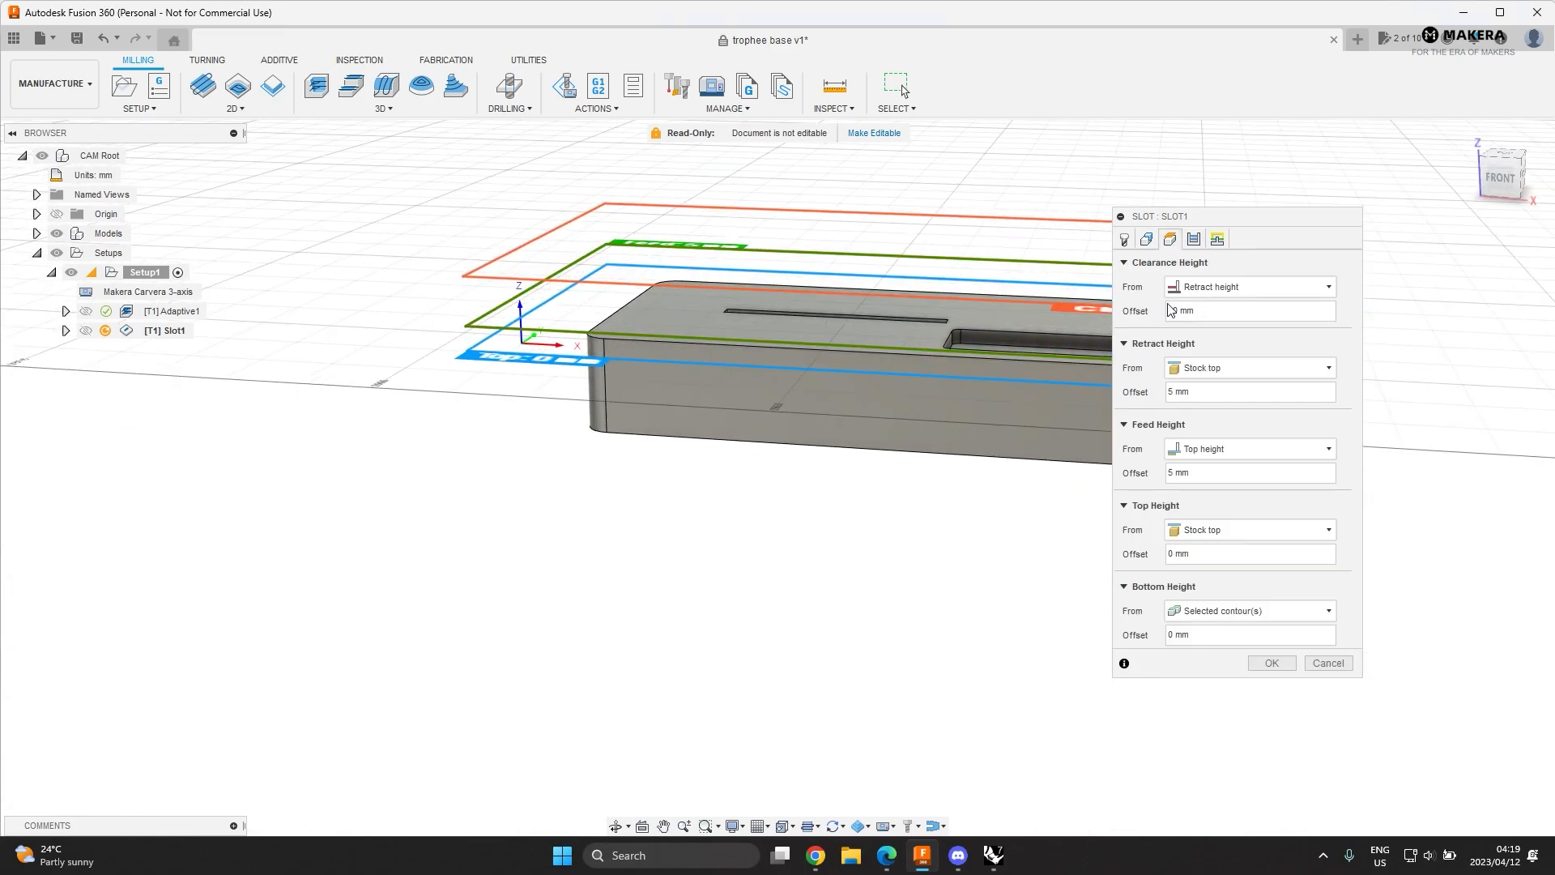
{"action": "left_click", "coordinate": [1194, 239]}
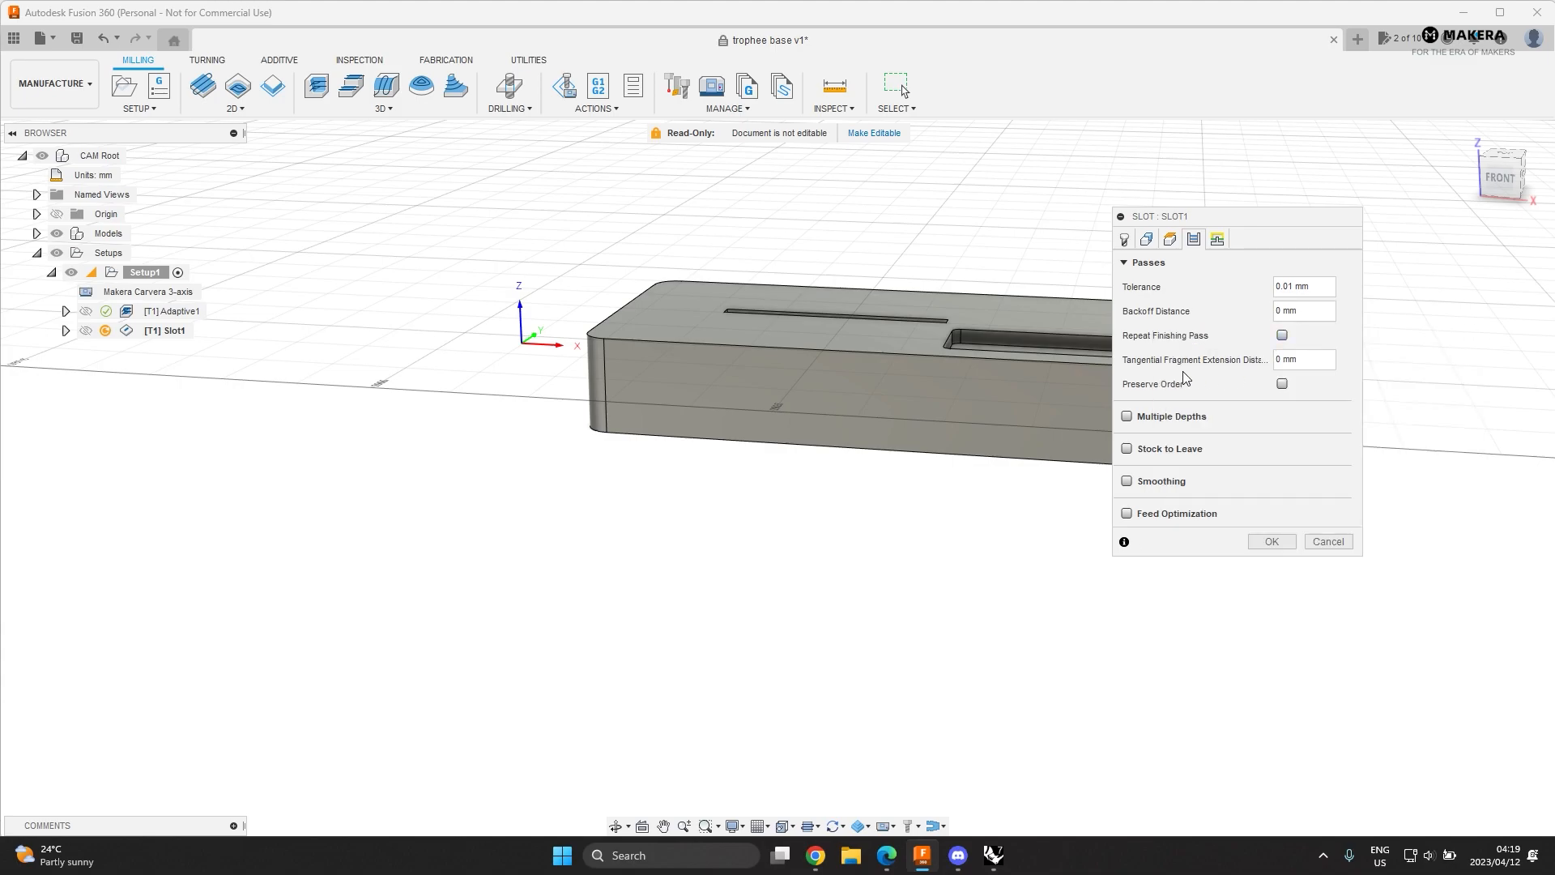
{"action": "left_click", "coordinate": [1127, 417]}
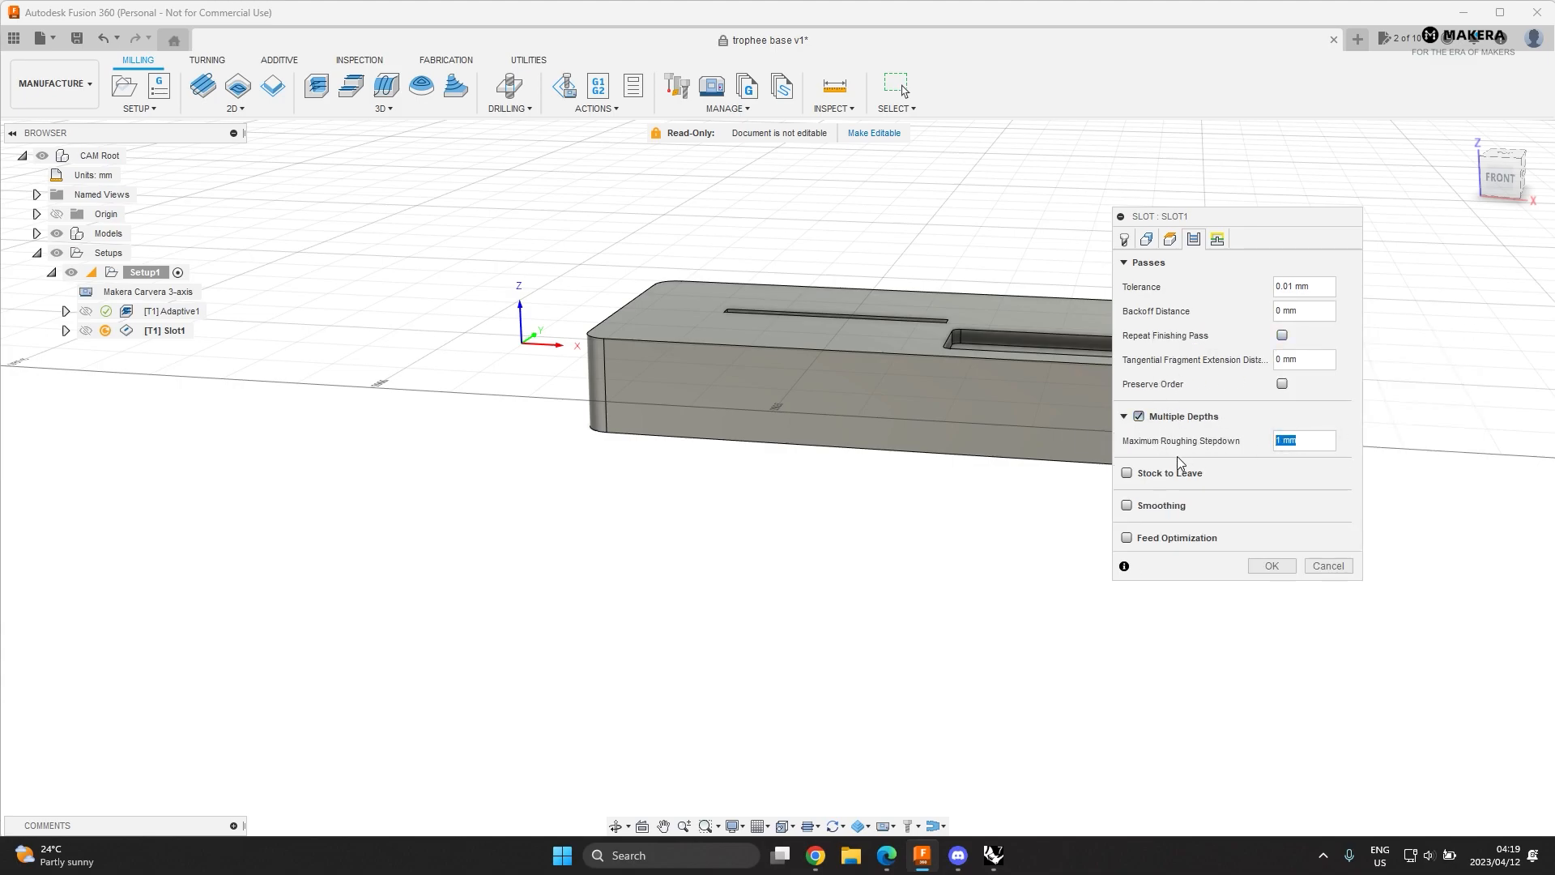
{"action": "left_click", "coordinate": [1272, 566]}
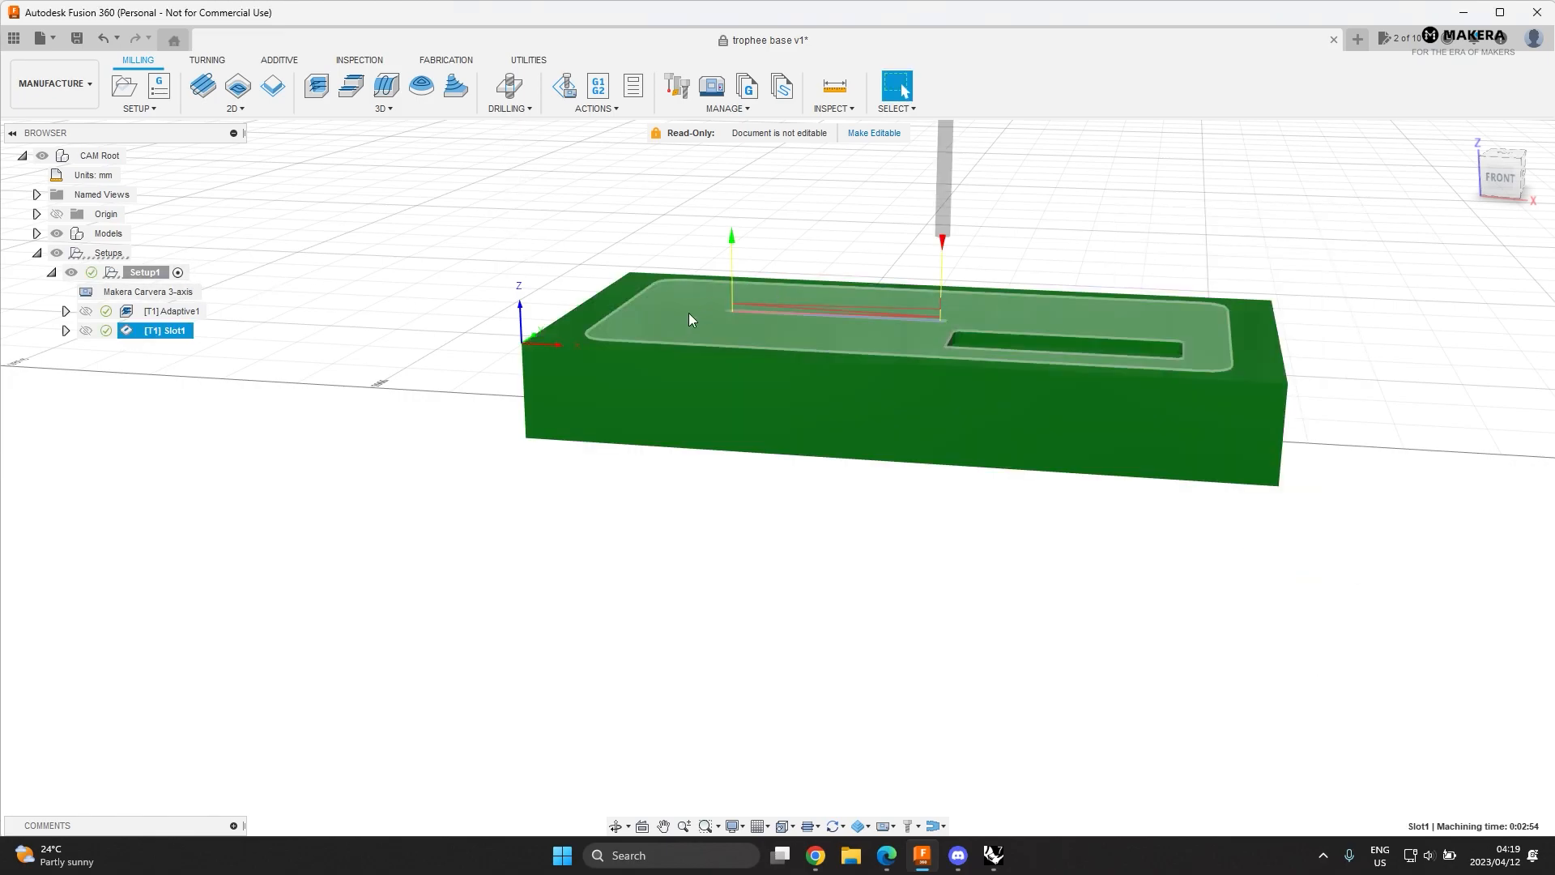
- Edit the slot operation to deselect the top-face outline, keeping only the bottom one, and regenerate the toolpath
{"action": "mouse_move", "coordinate": [931, 290]}
{"action": "middle_mouse_down"}
{"action": "mouse_move", "coordinate": [923, 324]}
{"action": "mouse_move", "coordinate": [882, 329]}
{"action": "mouse_move", "coordinate": [891, 357]}
{"action": "mouse_move", "coordinate": [902, 294]}
{"action": "middle_mouse_up"}
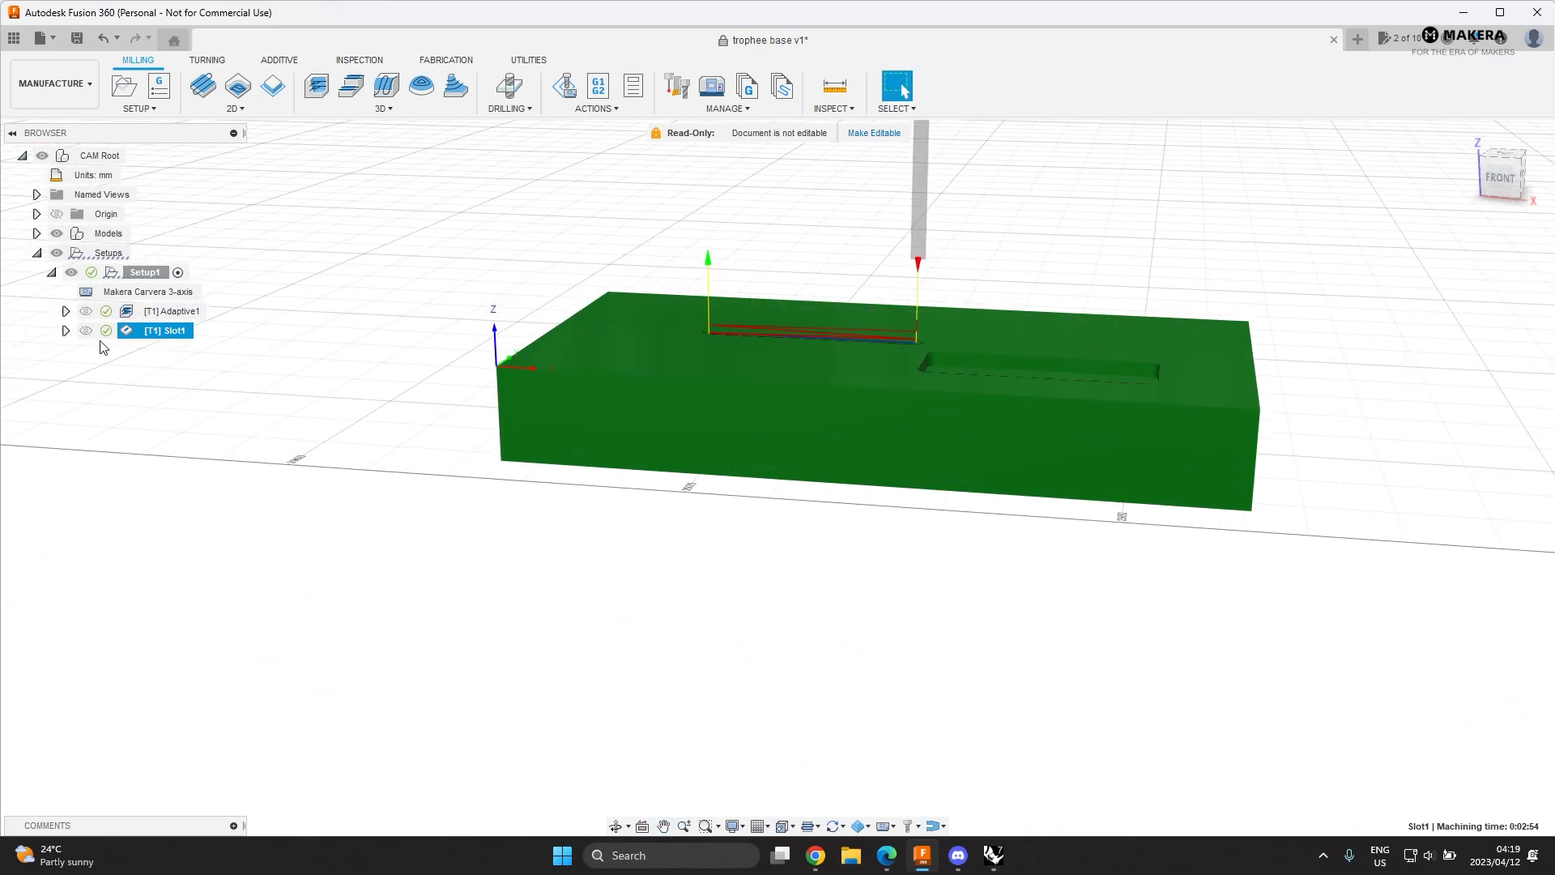
{"action": "double_click", "coordinate": [172, 334]}
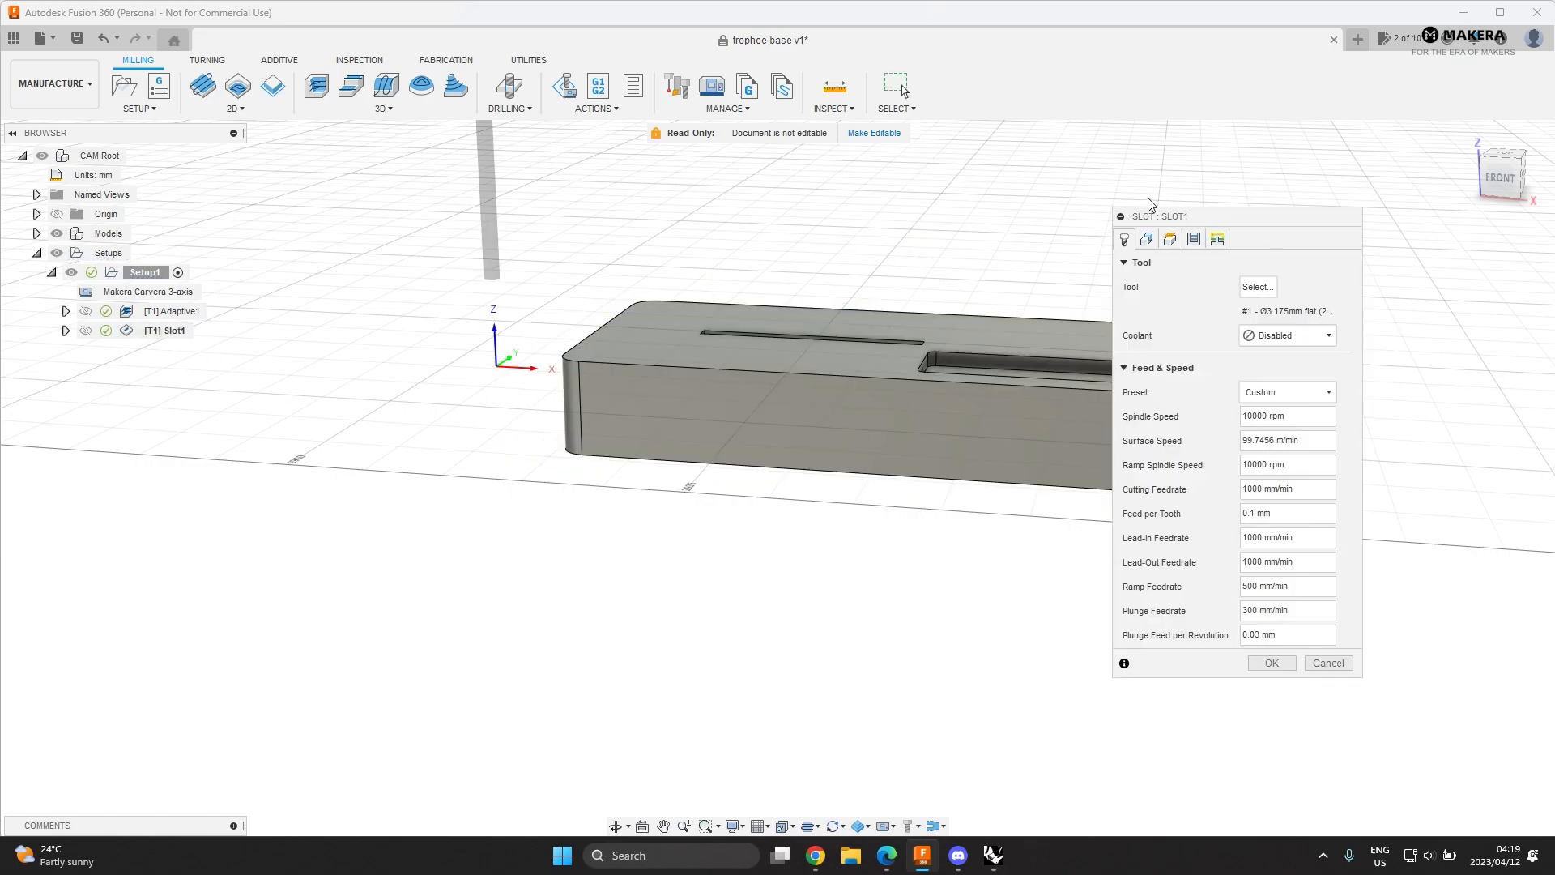
{"action": "left_click", "coordinate": [1169, 239]}
{"action": "left_click", "coordinate": [1146, 239]}
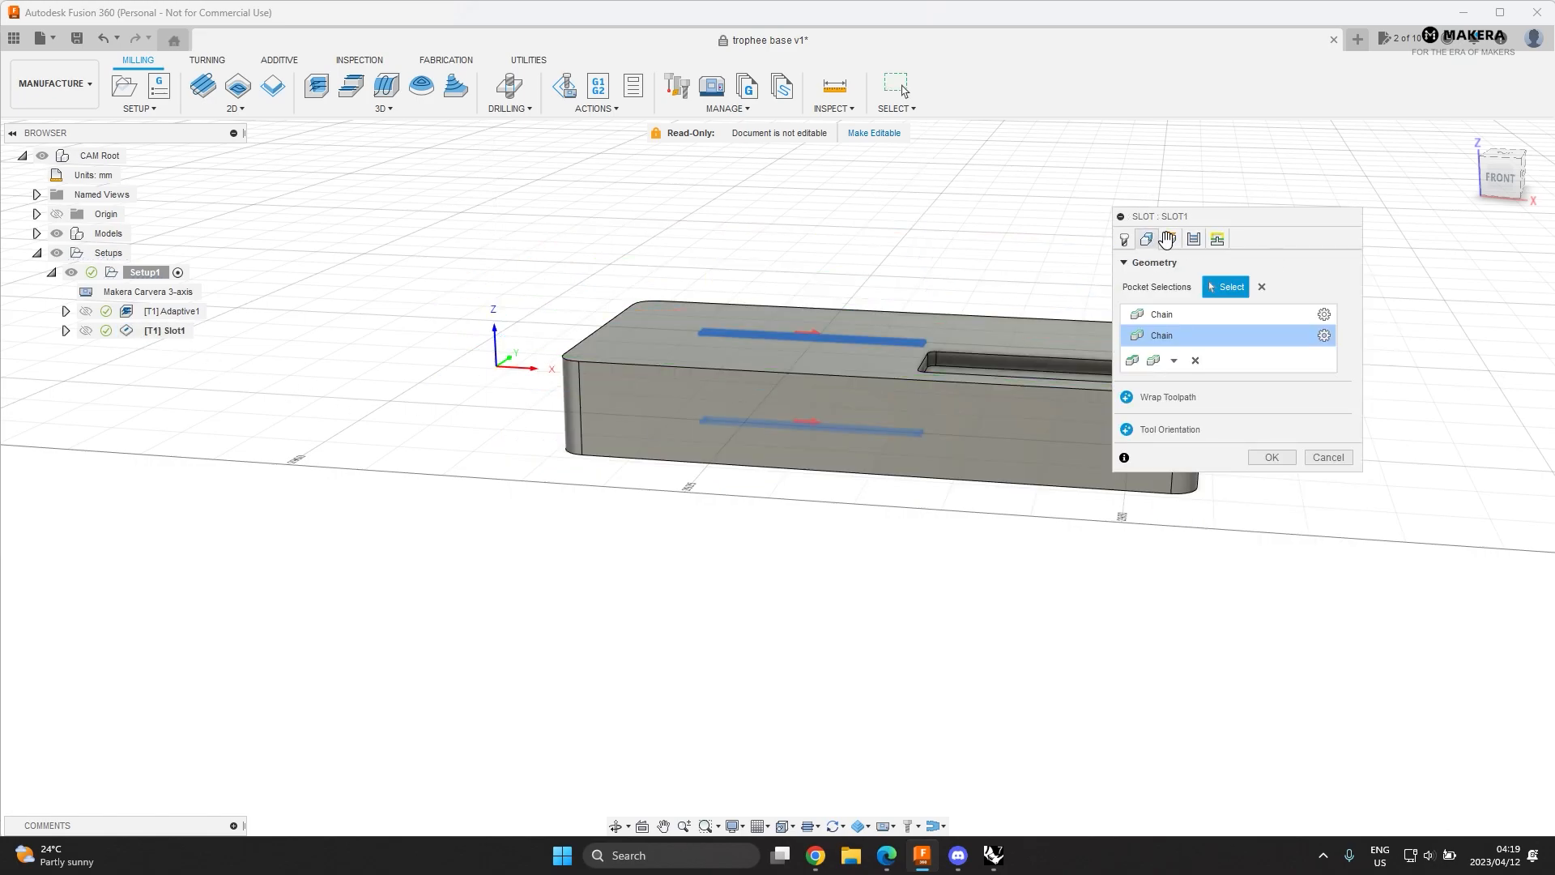
{"action": "left_click", "coordinate": [878, 342]}
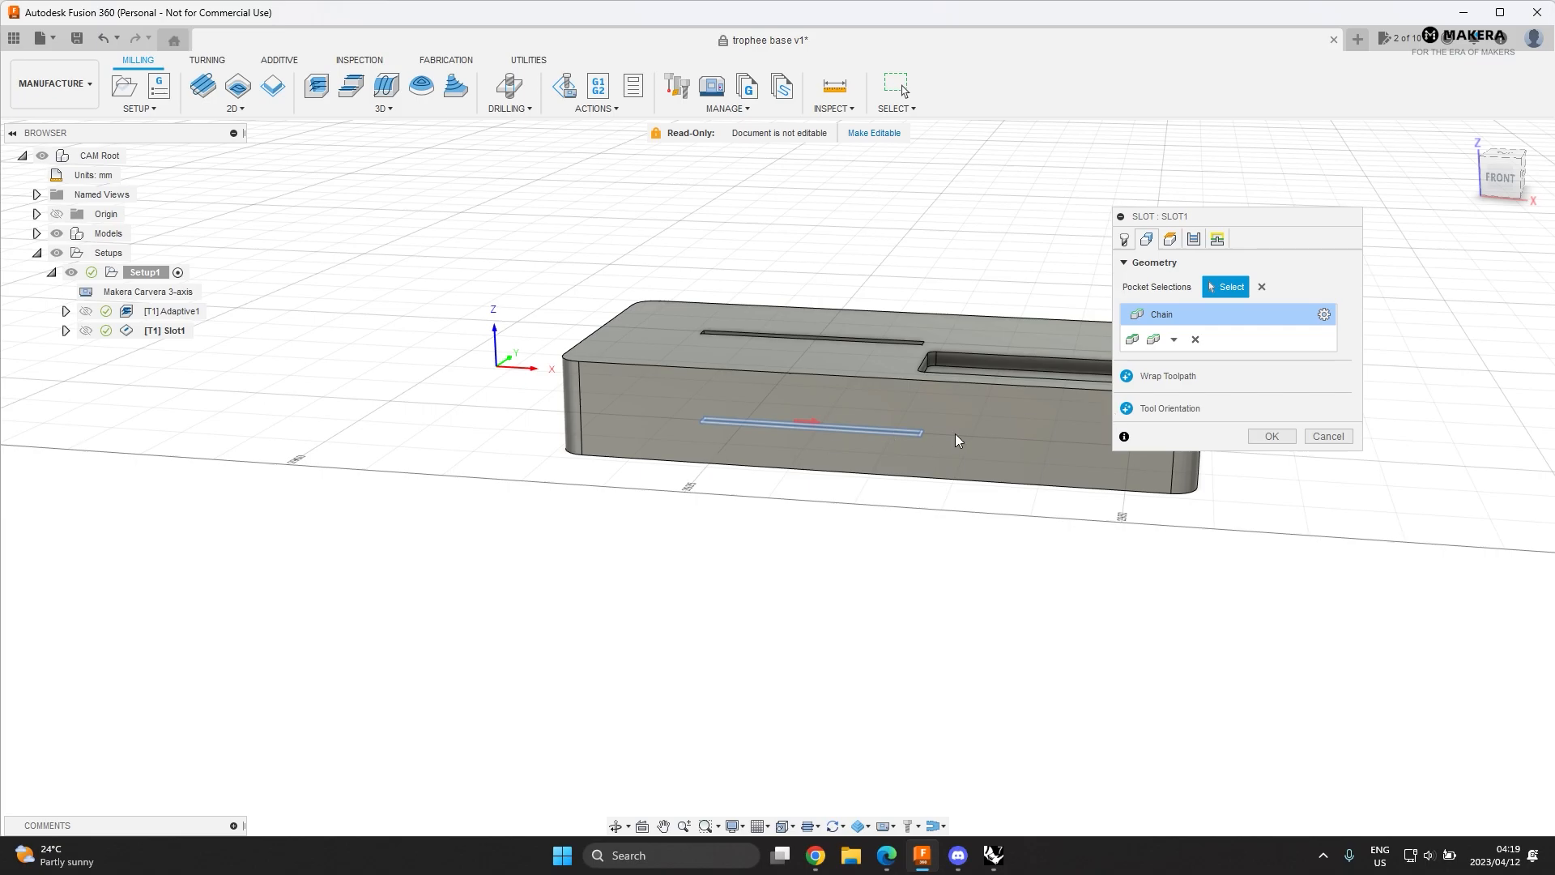
{"action": "left_click", "coordinate": [1270, 436]}
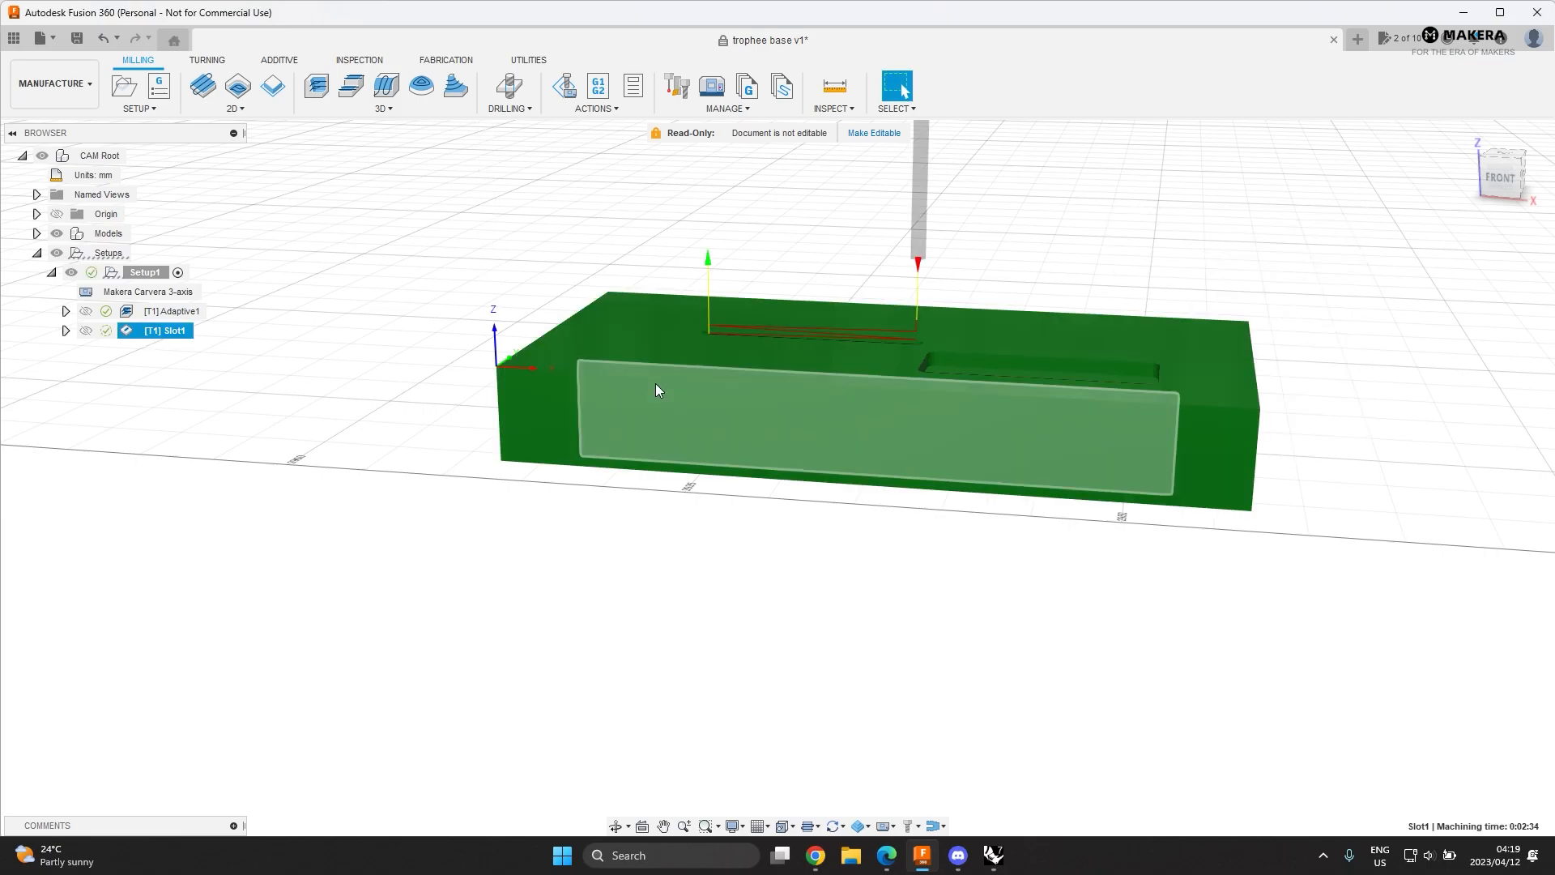
- Examine the regenerated slot toolpath from behind and up close along the narrow slot
{"action": "middle_click_drag", "start_coordinate": [812, 292], "coordinate": [688, 292], "text": "shift"}
{"action": "scroll", "coordinate": [891, 386], "scroll_direction": "down", "scroll_amount": 3}
{"action": "scroll", "coordinate": [891, 387], "scroll_direction": "up", "scroll_amount": 10}
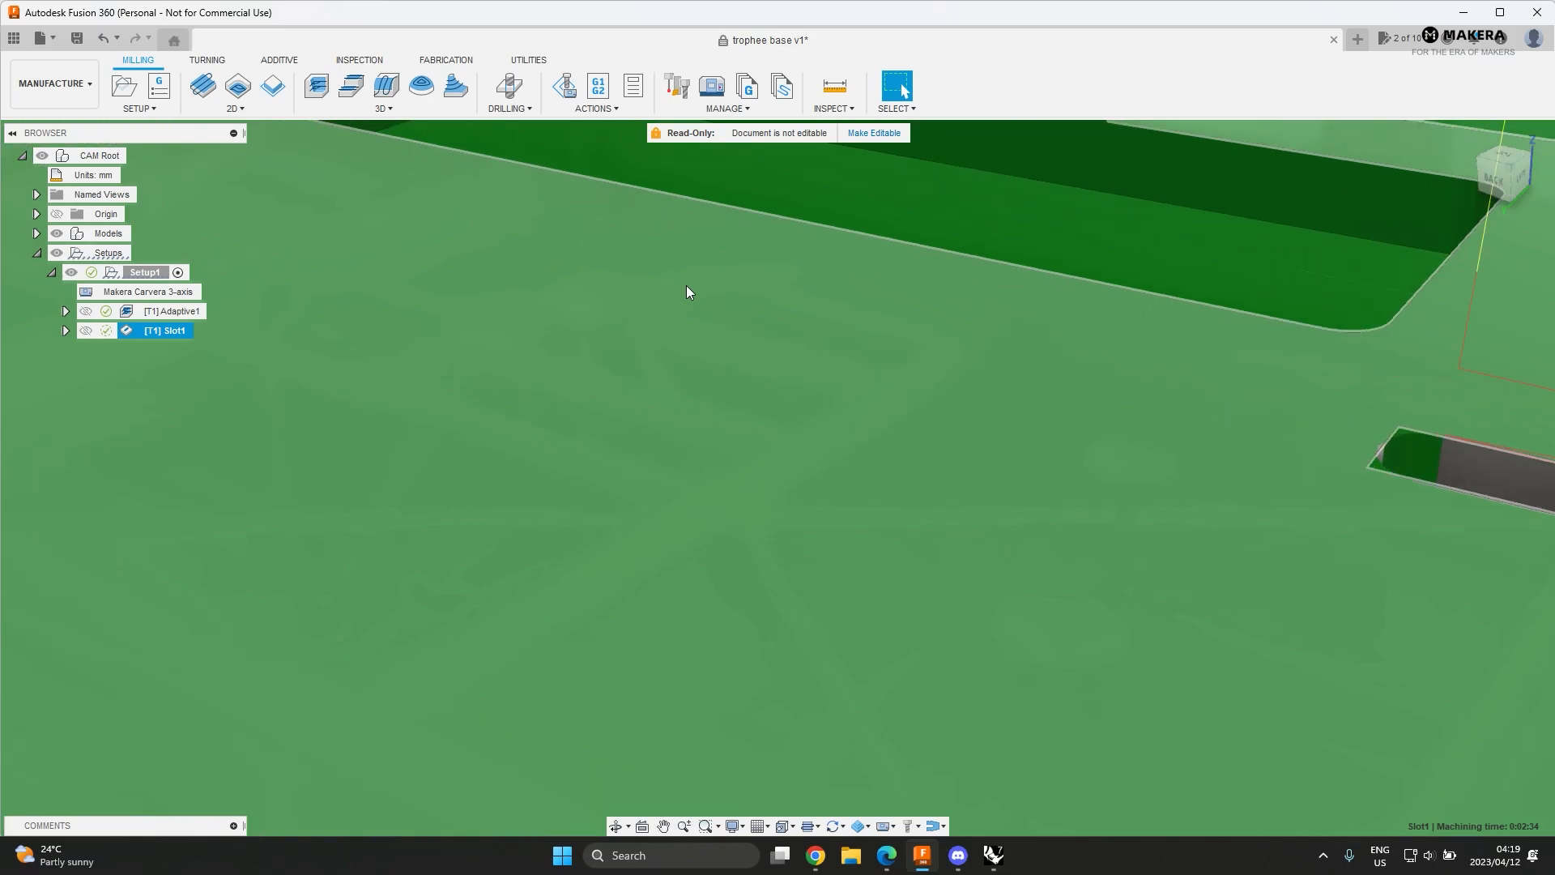
{"action": "scroll", "coordinate": [698, 289], "scroll_direction": "down", "scroll_amount": 2}
{"action": "scroll", "coordinate": [699, 290], "scroll_direction": "down", "scroll_amount": 6}
{"action": "scroll", "coordinate": [1032, 392], "scroll_direction": "up", "scroll_amount": 7}
{"action": "middle_click_drag", "start_coordinate": [1032, 392], "coordinate": [972, 392], "text": "shift"}
{"action": "scroll", "coordinate": [1178, 397], "scroll_direction": "up", "scroll_amount": 4}
{"action": "scroll", "coordinate": [1153, 401], "scroll_direction": "down", "scroll_amount": 5}
{"action": "middle_click_drag", "start_coordinate": [783, 410], "coordinate": [810, 403]}
- Simulate the slot toolpath through its depth passes, check the tool at the slot's bottom, and exit the simulation
{"action": "right_click", "coordinate": [174, 332]}
{"action": "left_click", "coordinate": [211, 107]}
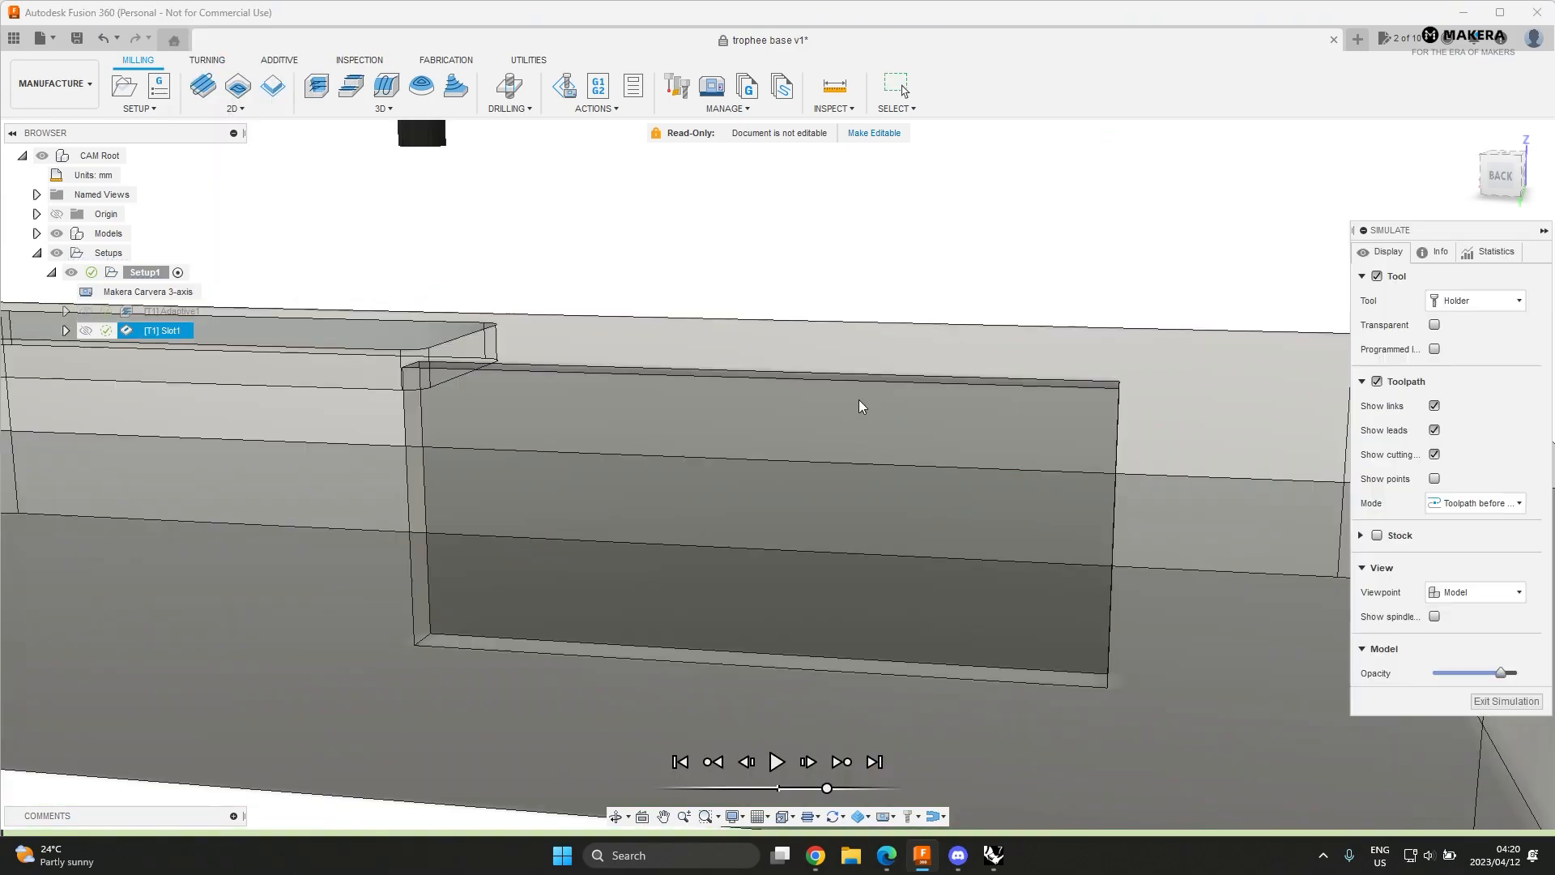
{"action": "left_click", "coordinate": [776, 761]}
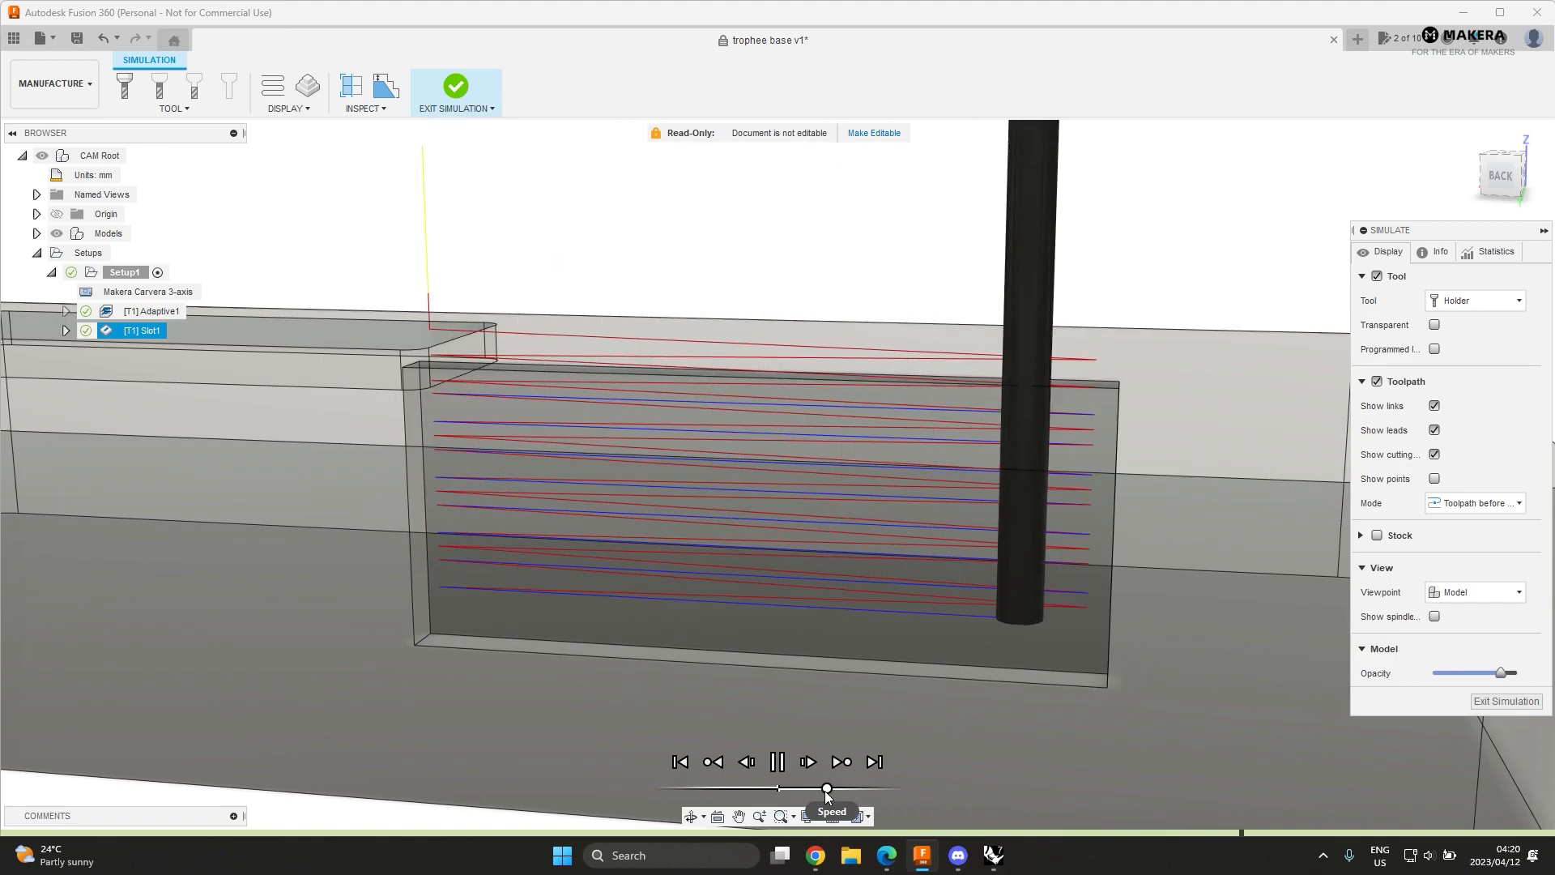
{"action": "middle_click_drag", "start_coordinate": [1147, 673], "coordinate": [1169, 705], "text": "shift"}
{"action": "left_click", "coordinate": [459, 84]}
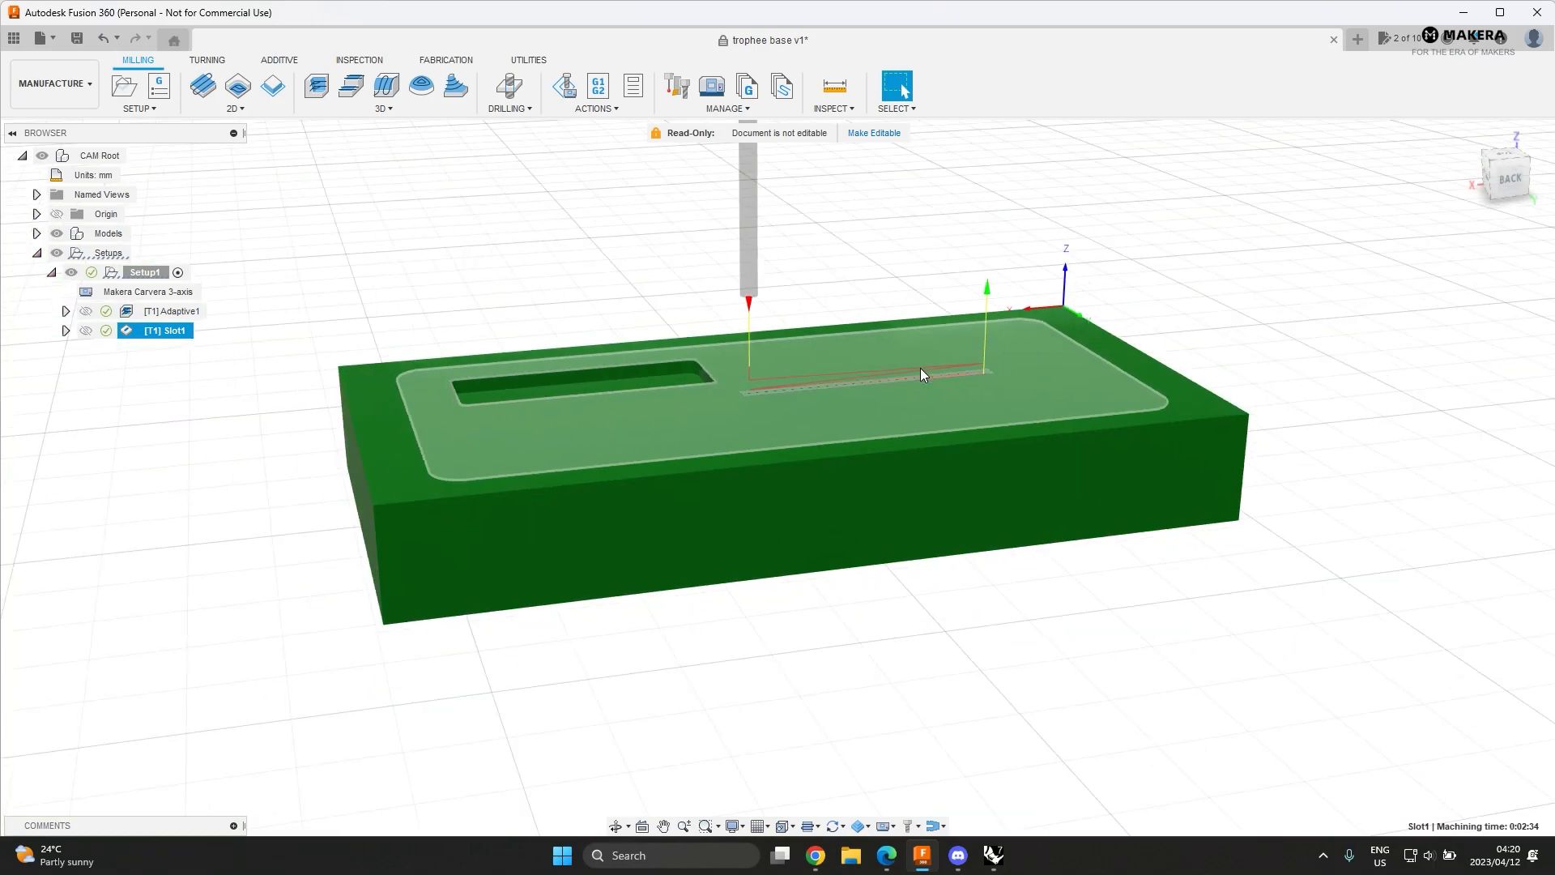
- Start a 2D Contour operation with the 3.175 mm flat tool and pick the base's bottom outer edge as its contour
{"action": "scroll", "coordinate": [920, 367], "scroll_direction": "down", "scroll_amount": 3}
{"action": "middle_click_drag", "start_coordinate": [1198, 345], "coordinate": [1176, 381], "text": "shift"}
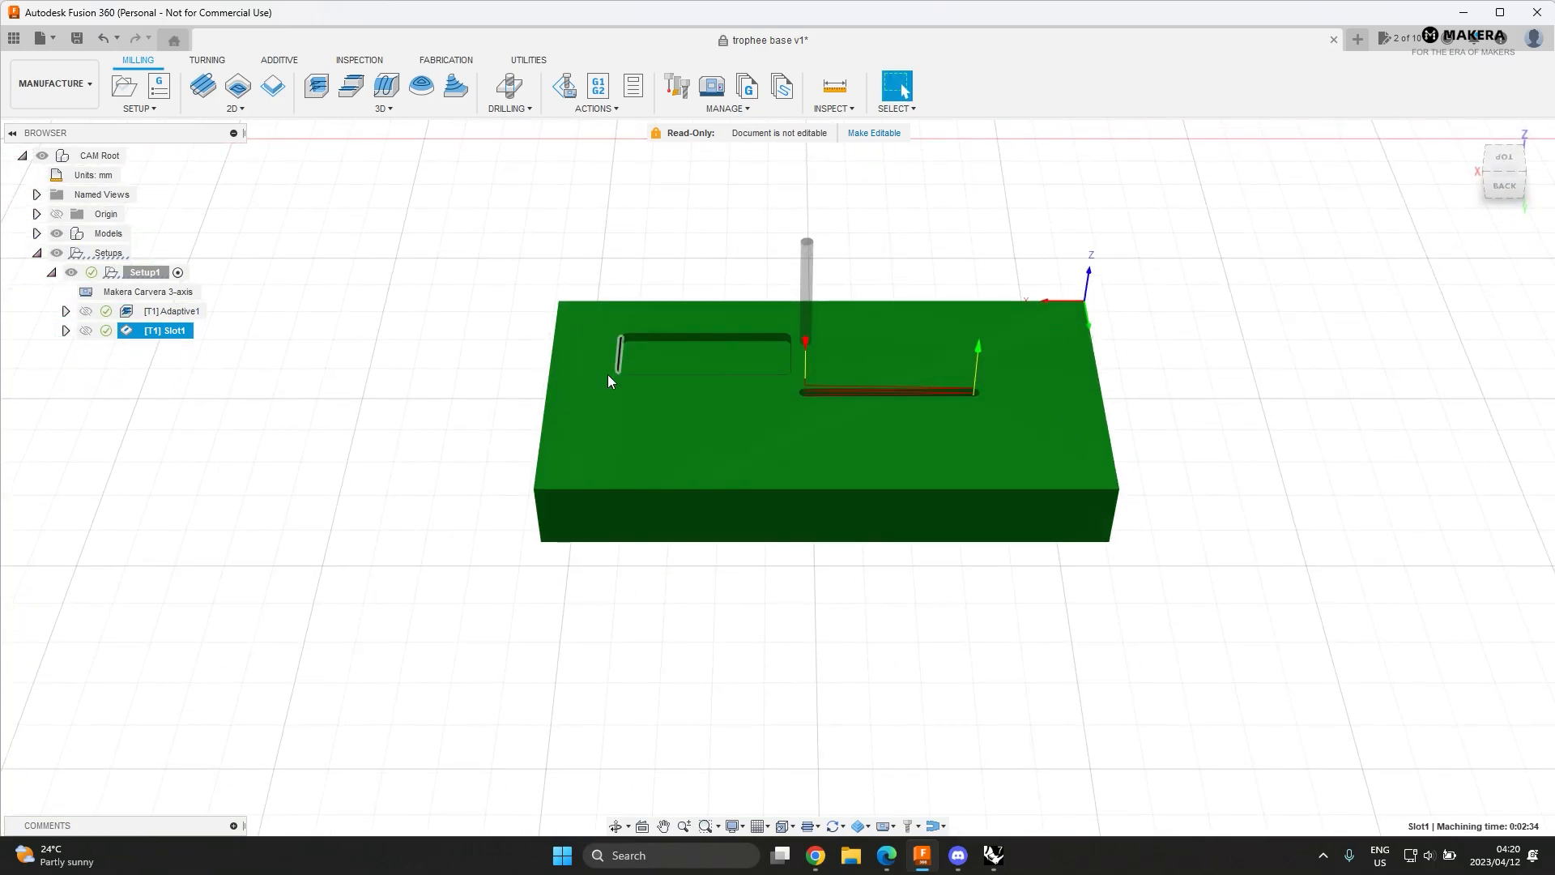
{"action": "left_click", "coordinate": [273, 86]}
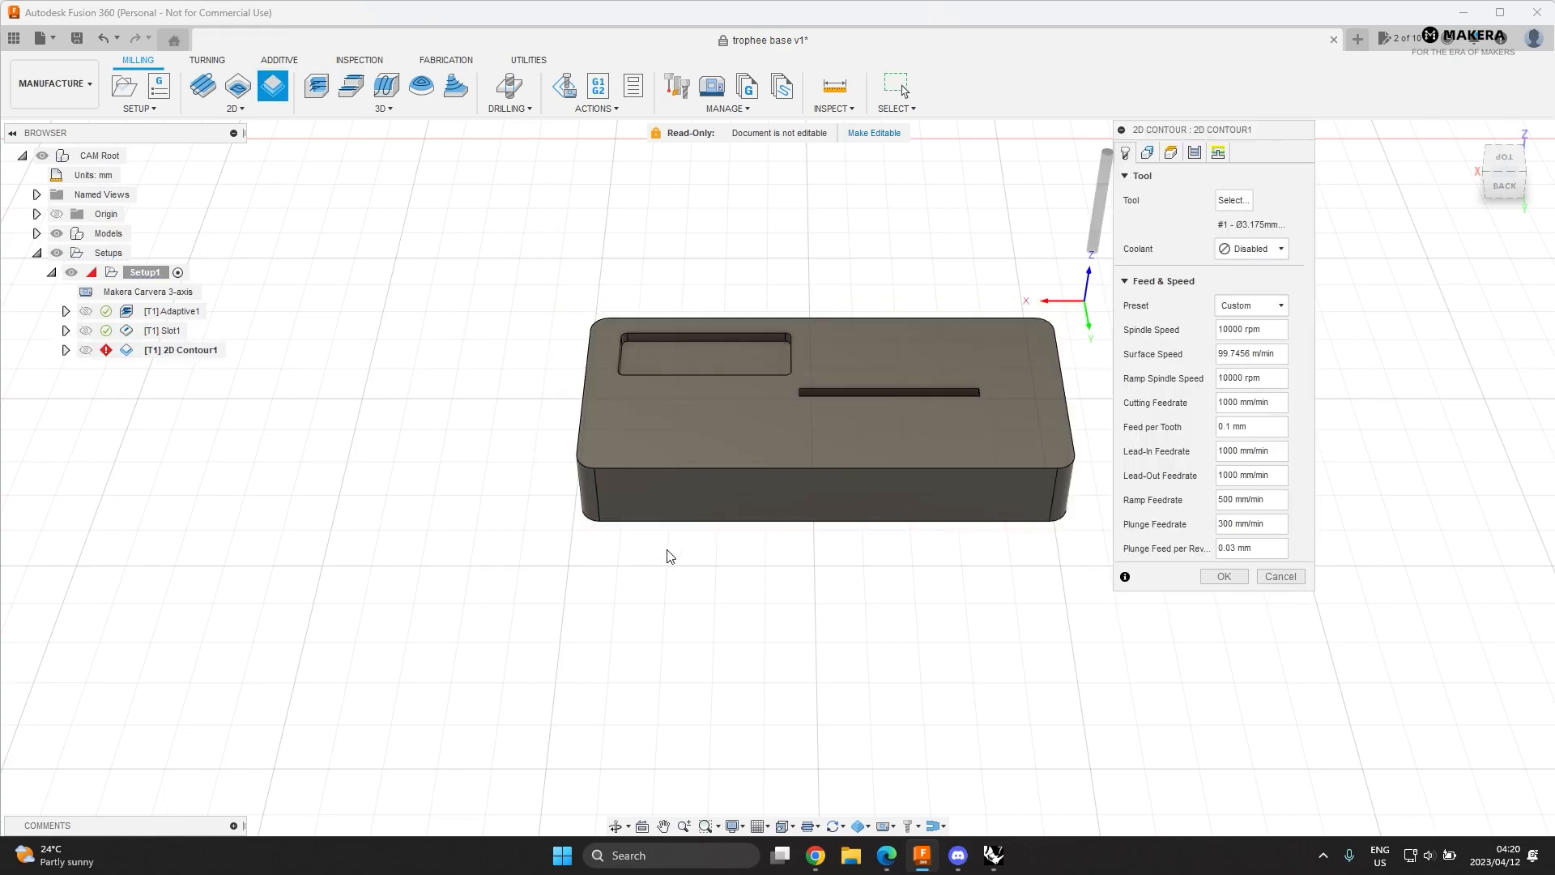
{"action": "left_click", "coordinate": [701, 528]}
{"action": "middle_click_drag", "start_coordinate": [714, 565], "coordinate": [761, 535], "text": "shift"}
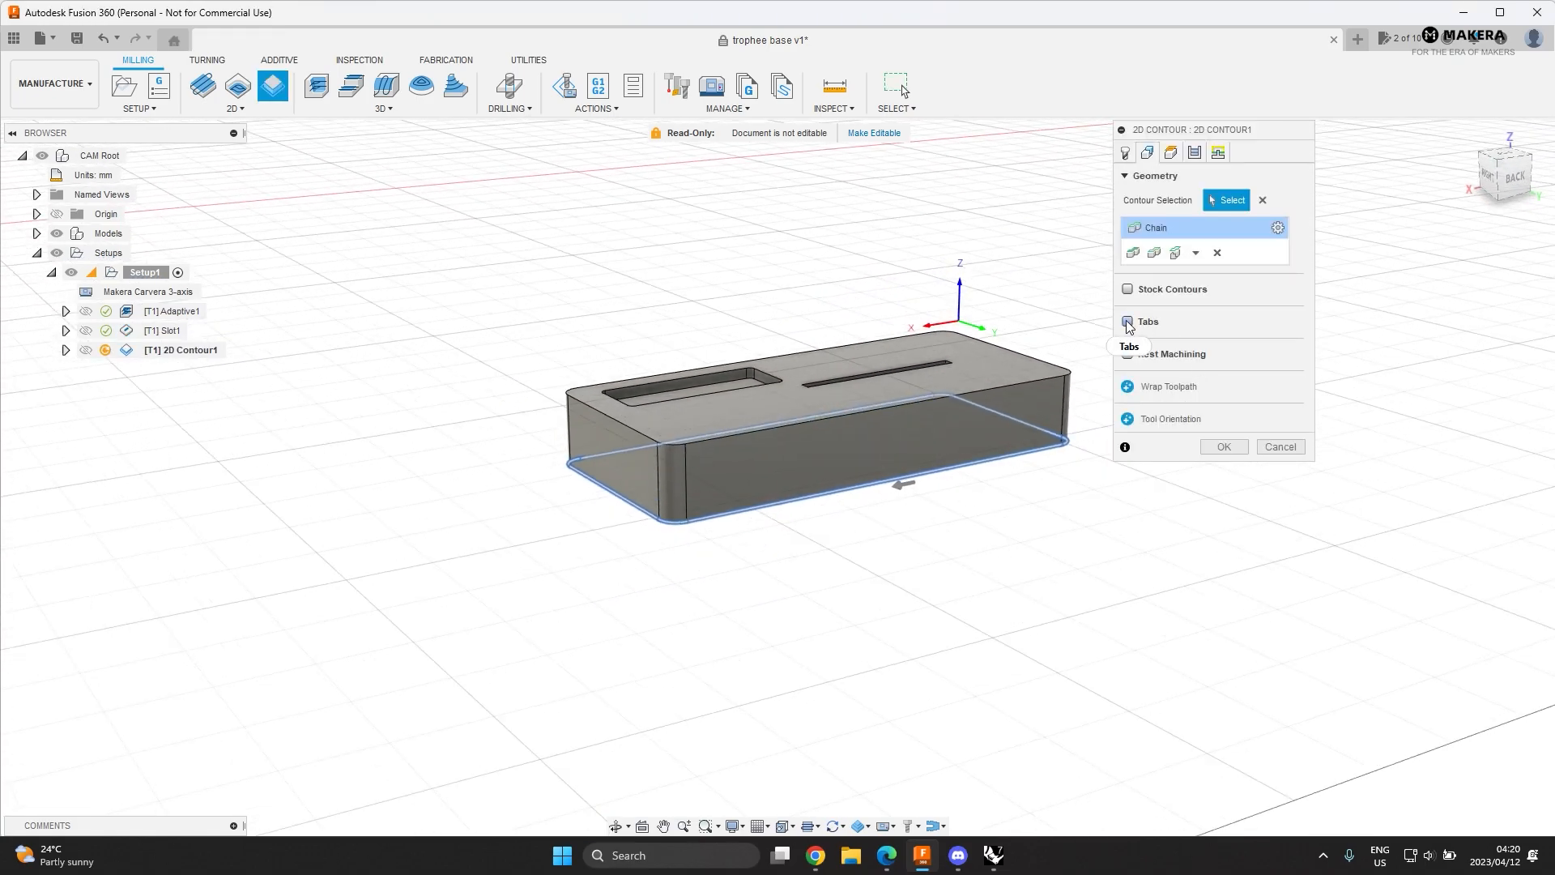
{"action": "left_click", "coordinate": [1131, 155]}
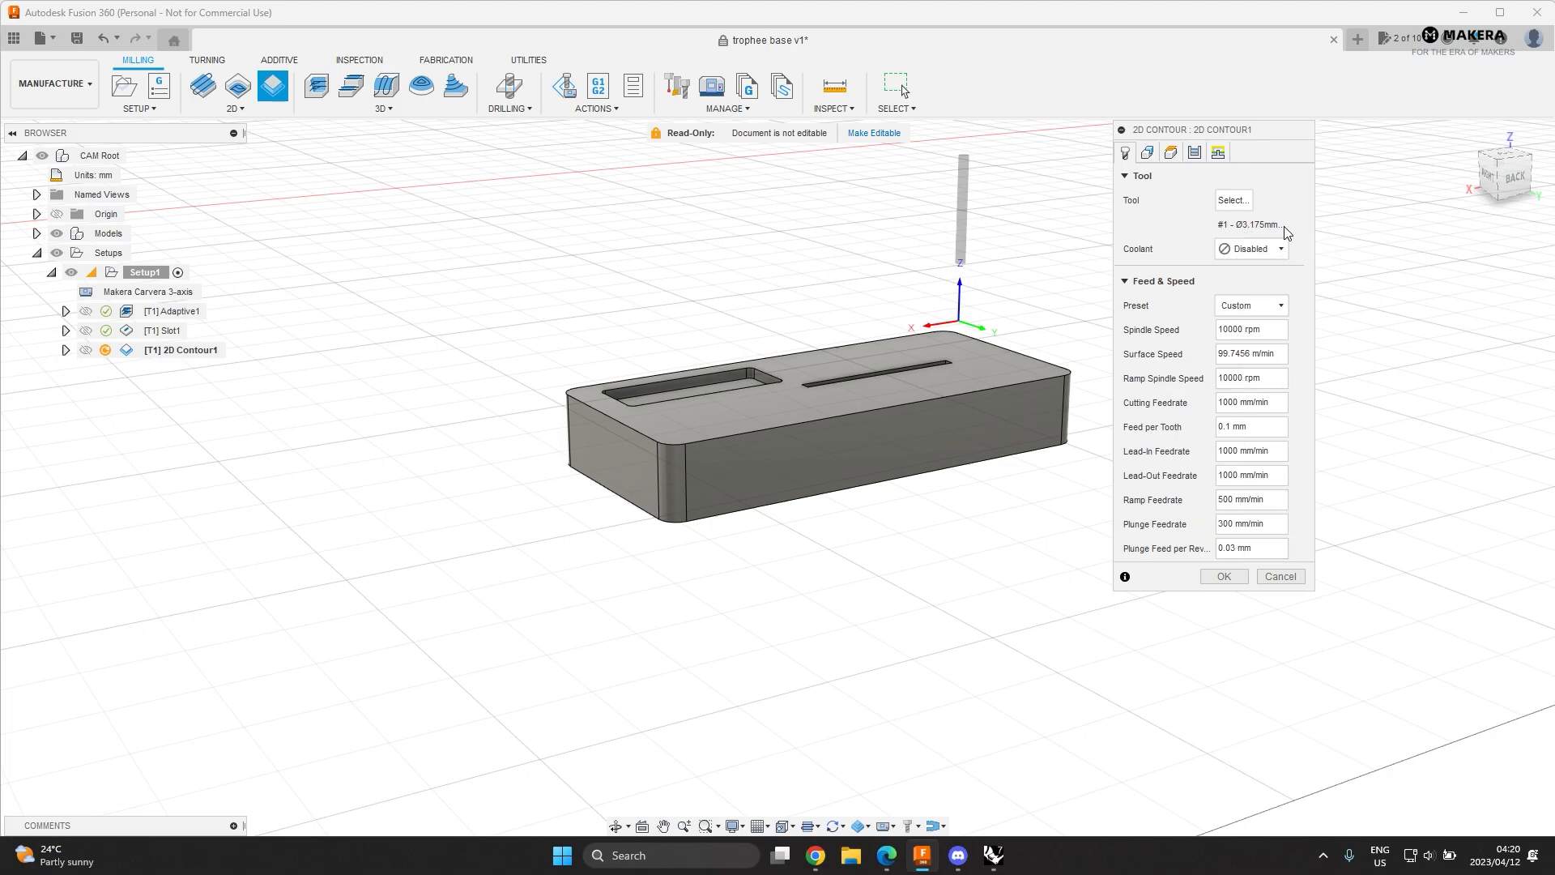
{"action": "left_click", "coordinate": [1147, 153]}
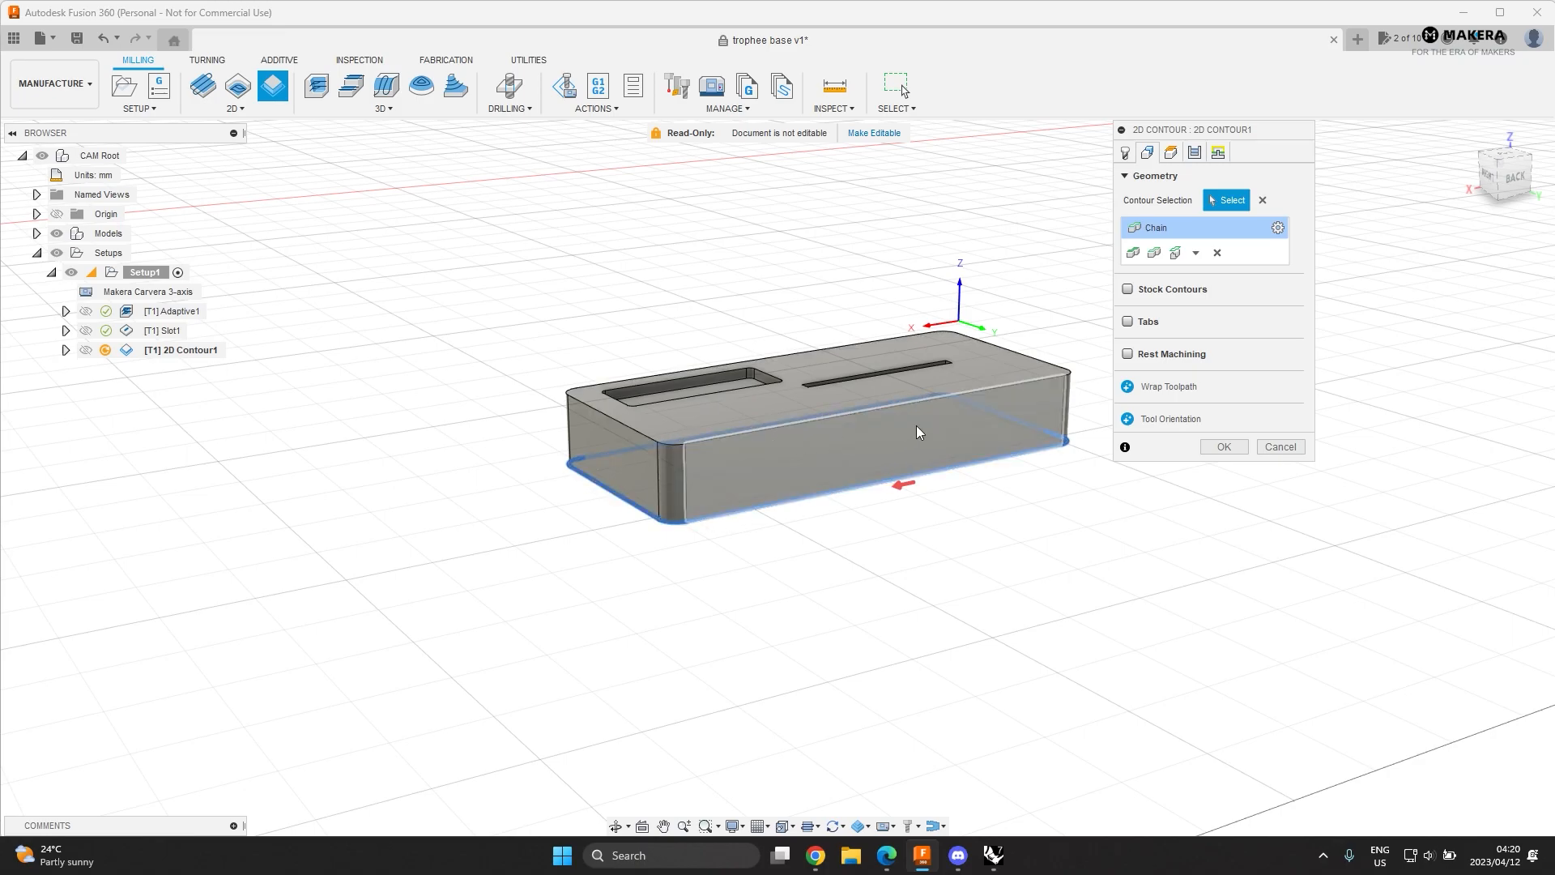
- Enable rectangular tabs for the contour and place a manual tab on the long bottom edge
{"action": "left_click", "coordinate": [1127, 321]}
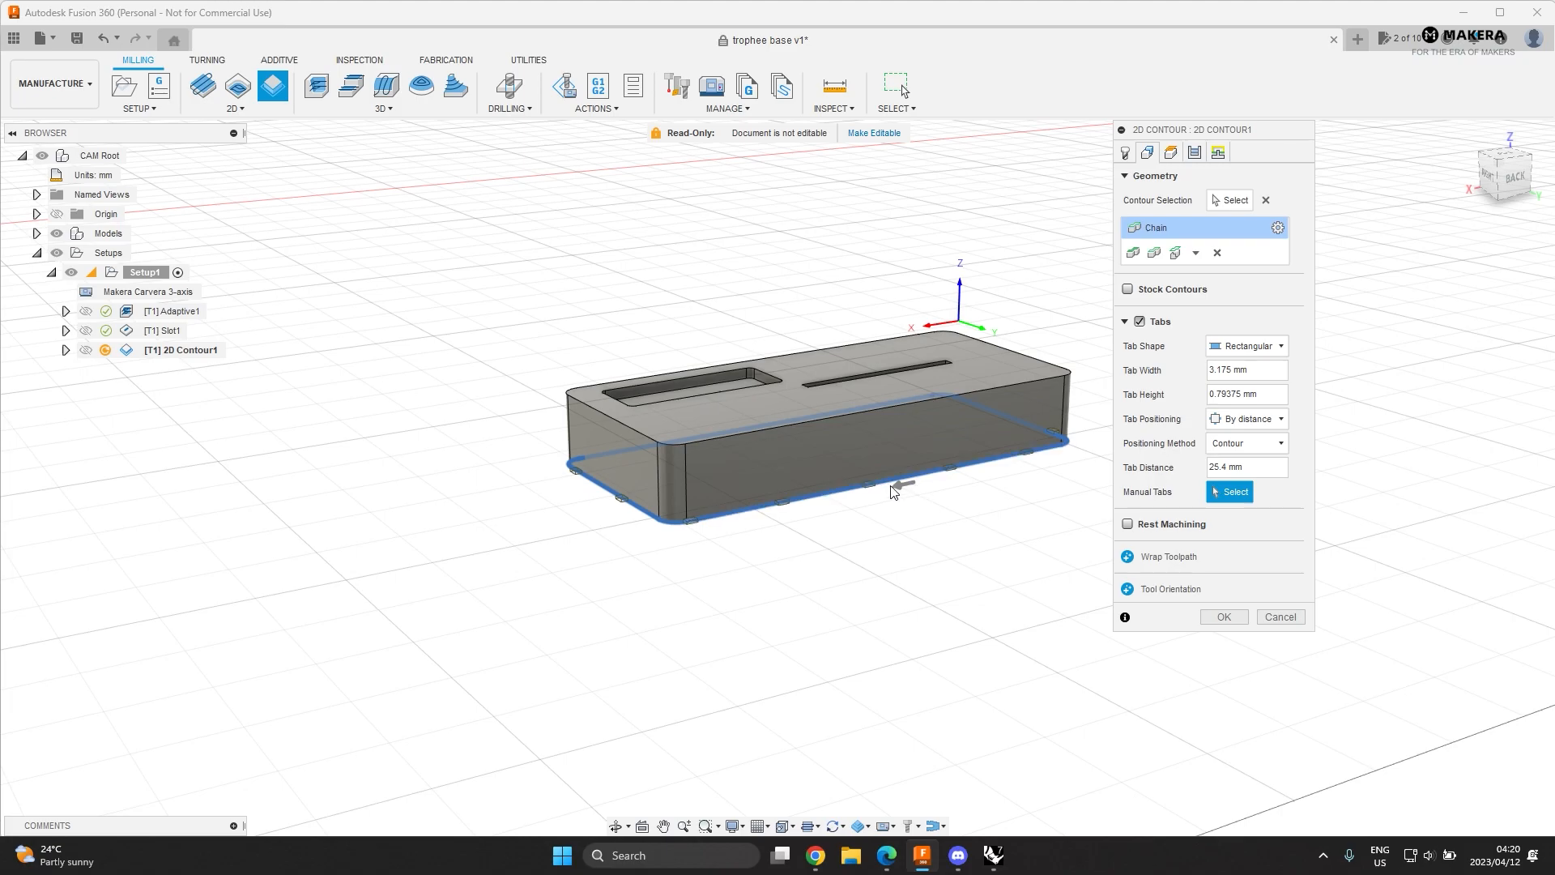
{"action": "scroll", "coordinate": [819, 486], "scroll_direction": "up", "scroll_amount": 8}
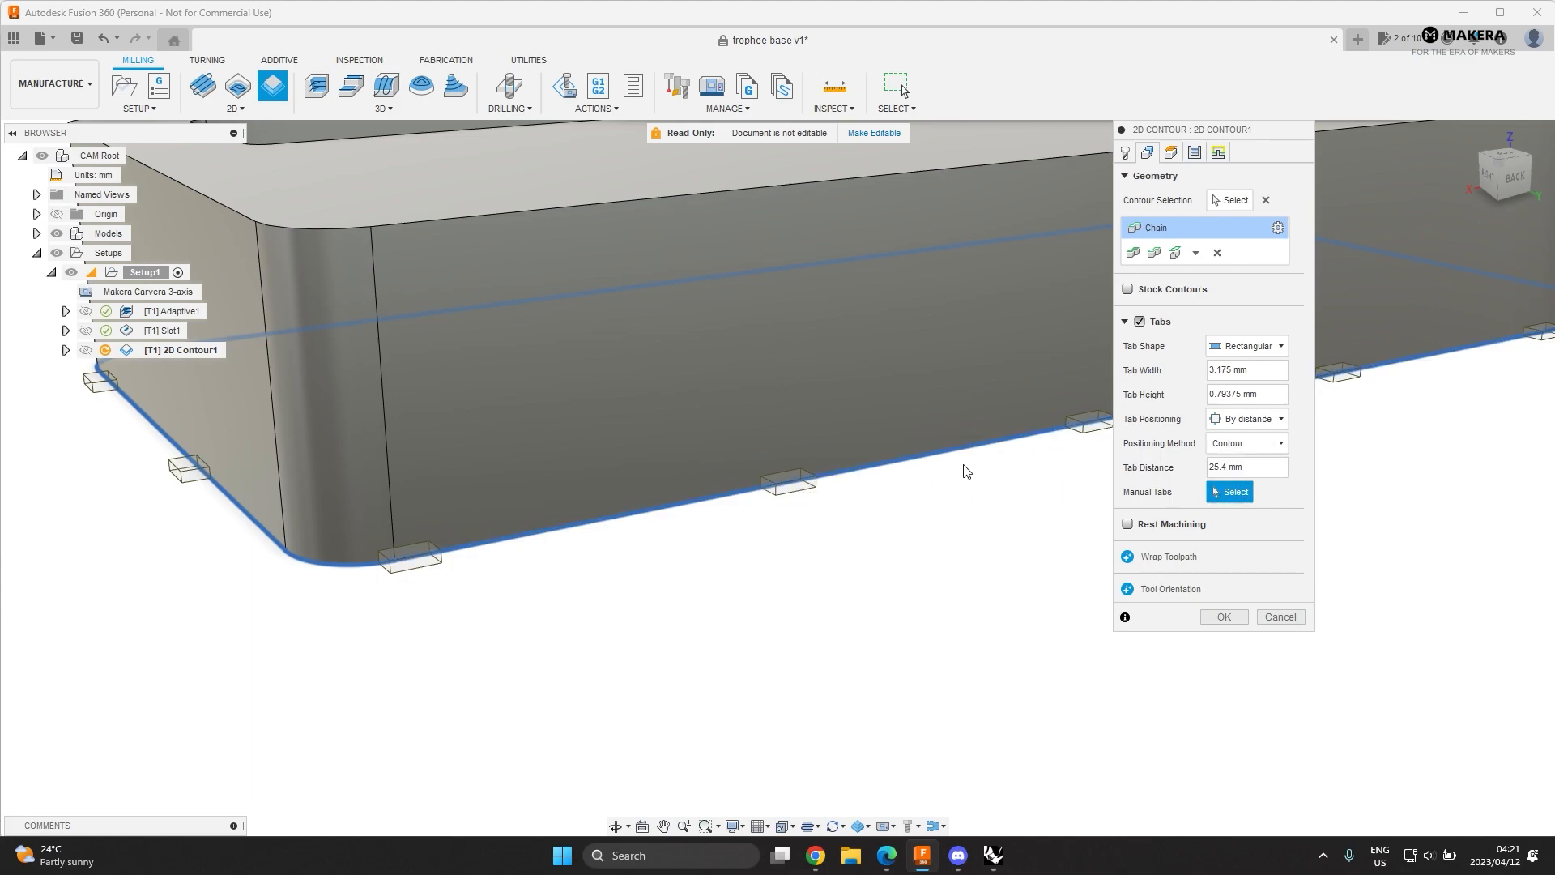
{"action": "left_click", "coordinate": [939, 452]}
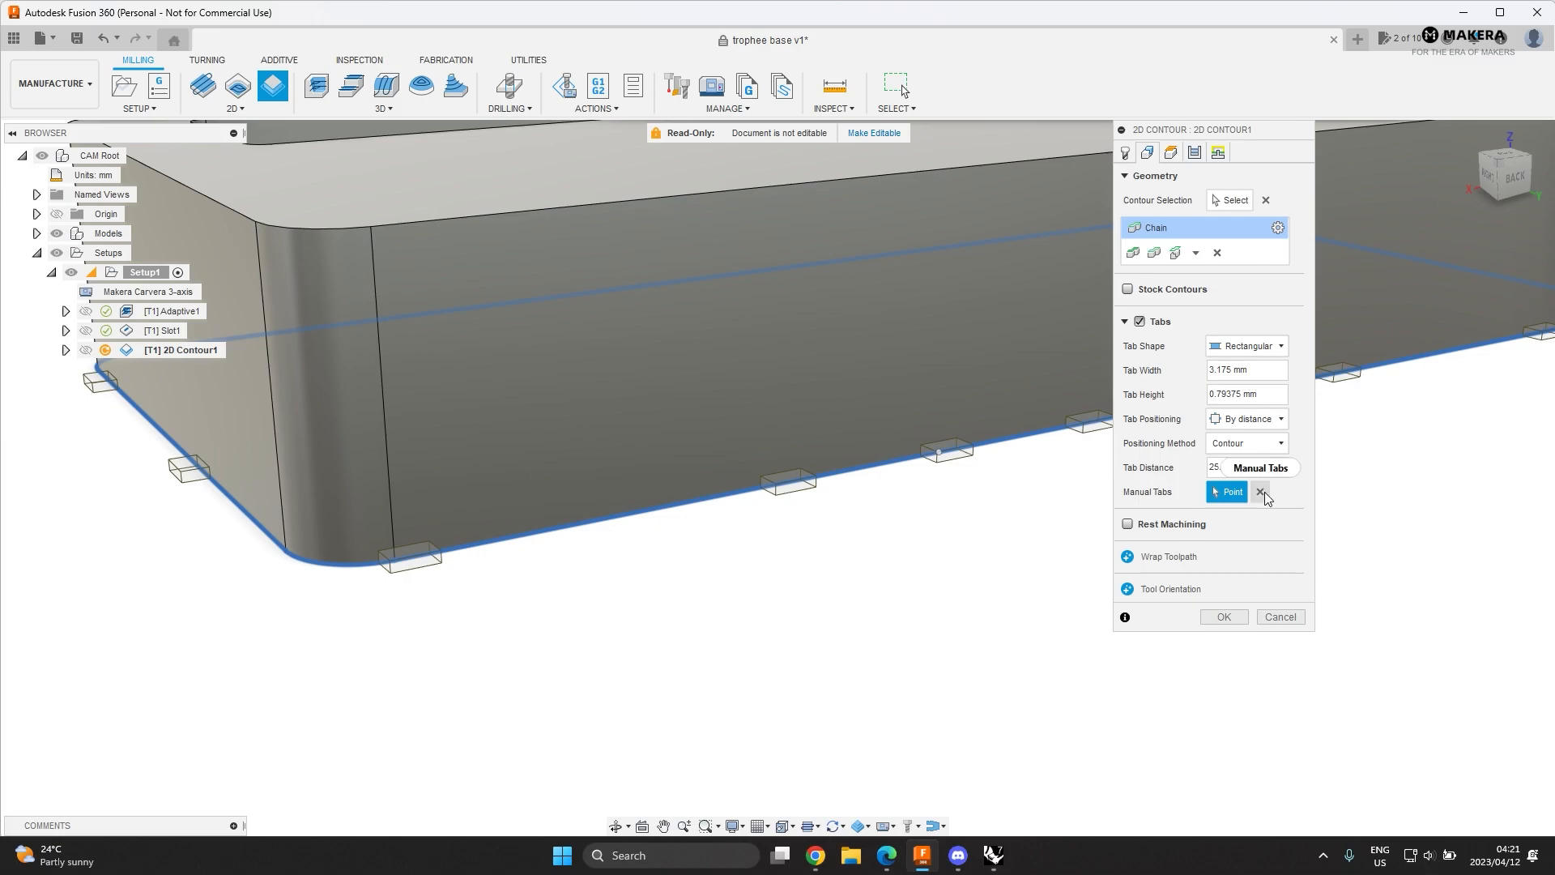
{"action": "left_click", "coordinate": [1281, 348]}
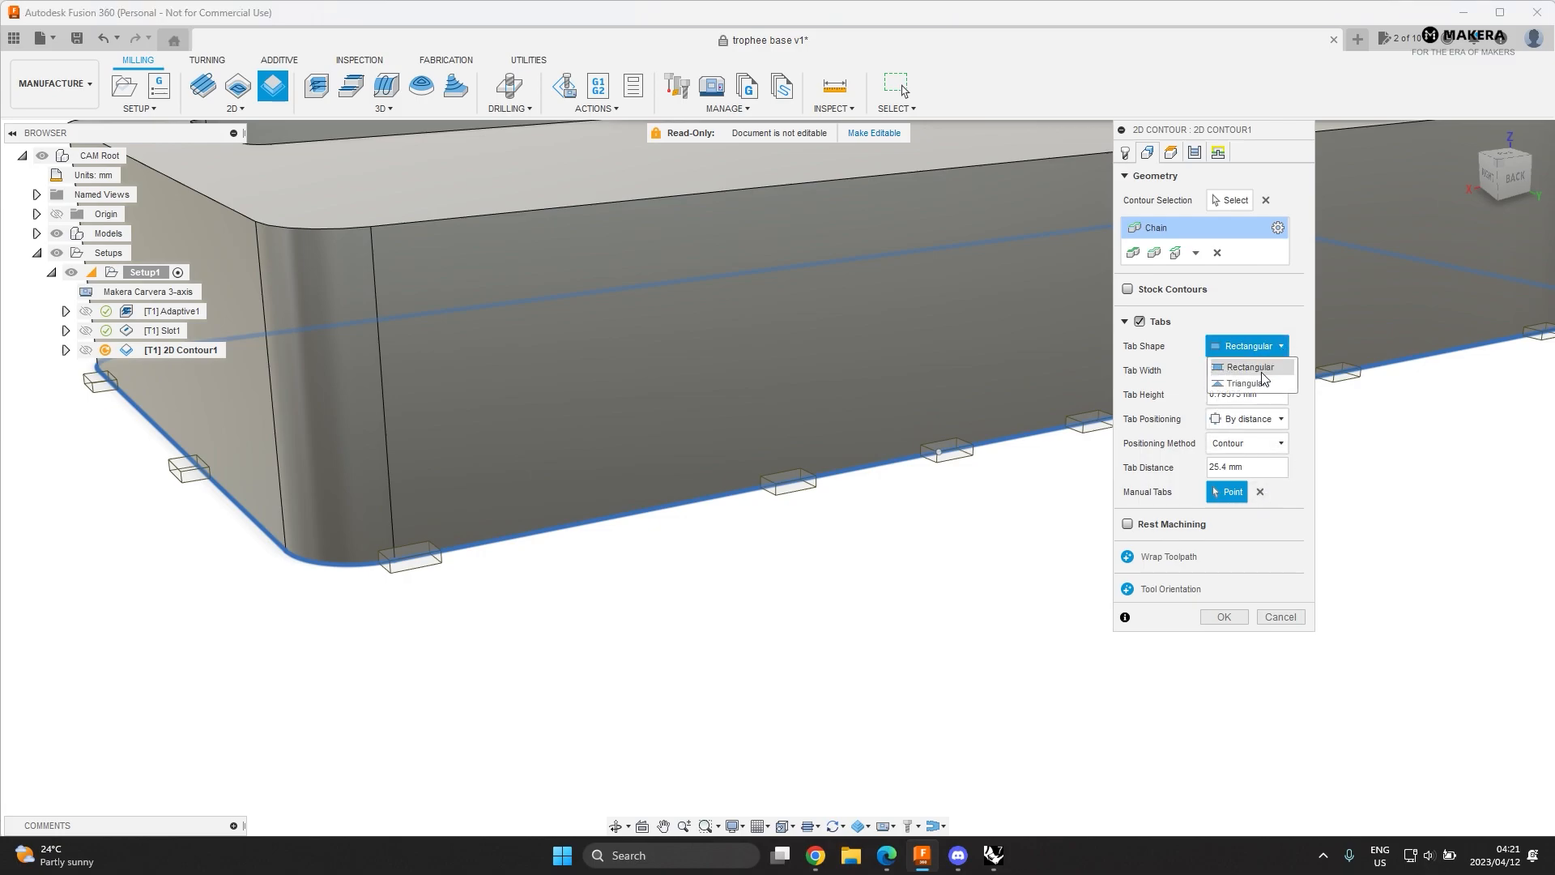
{"action": "left_click", "coordinate": [1260, 369]}
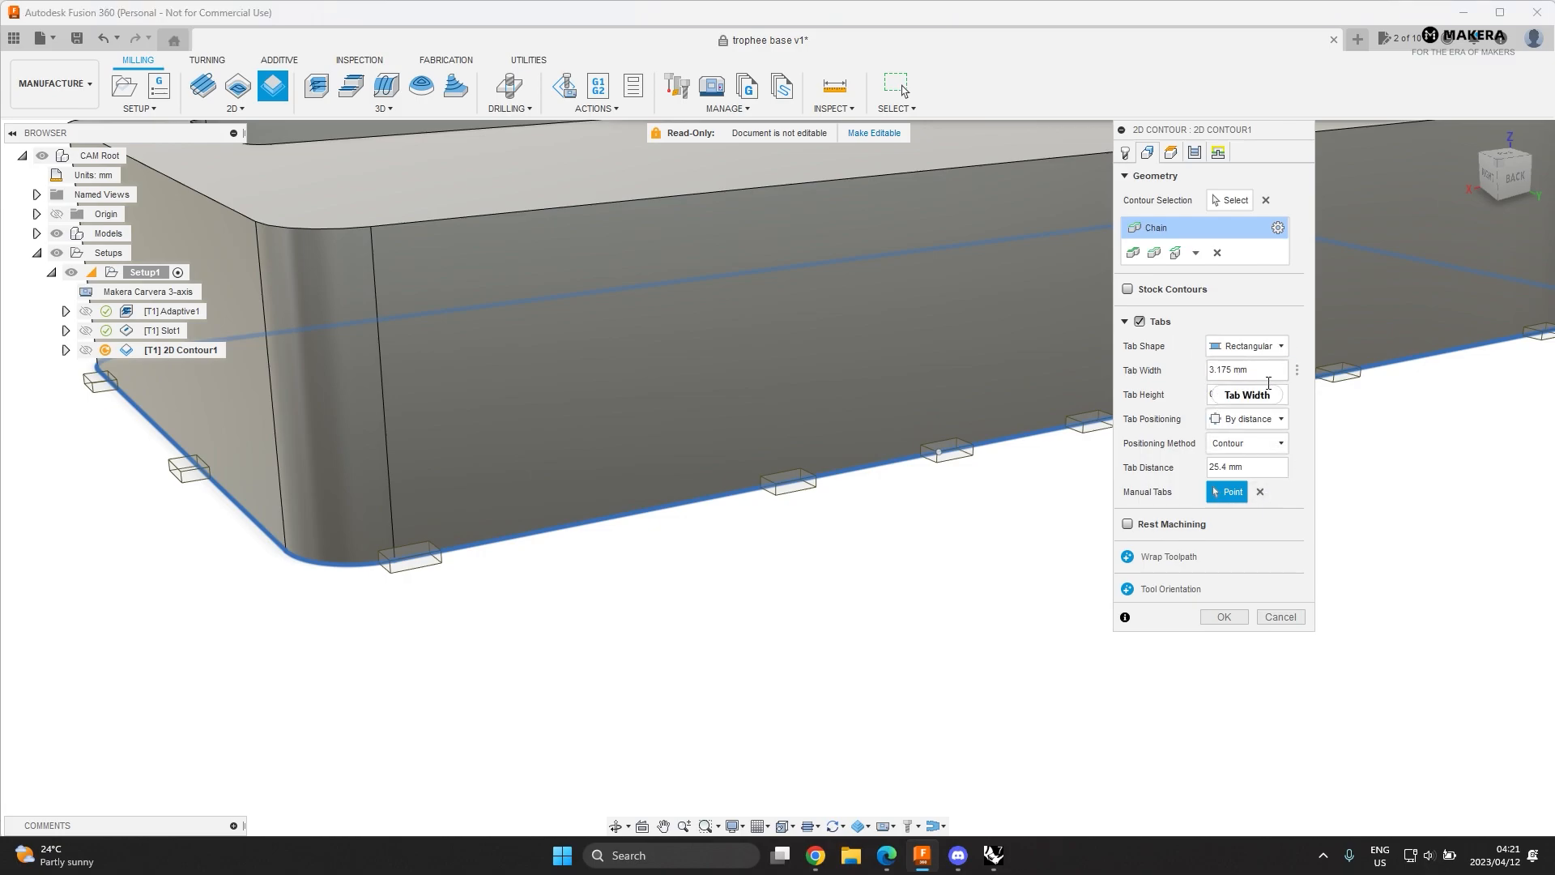
- Switch tab positioning to Number of tabs, clear the manual tab, and set 6 tabs per contour
{"action": "left_click", "coordinate": [1282, 419]}
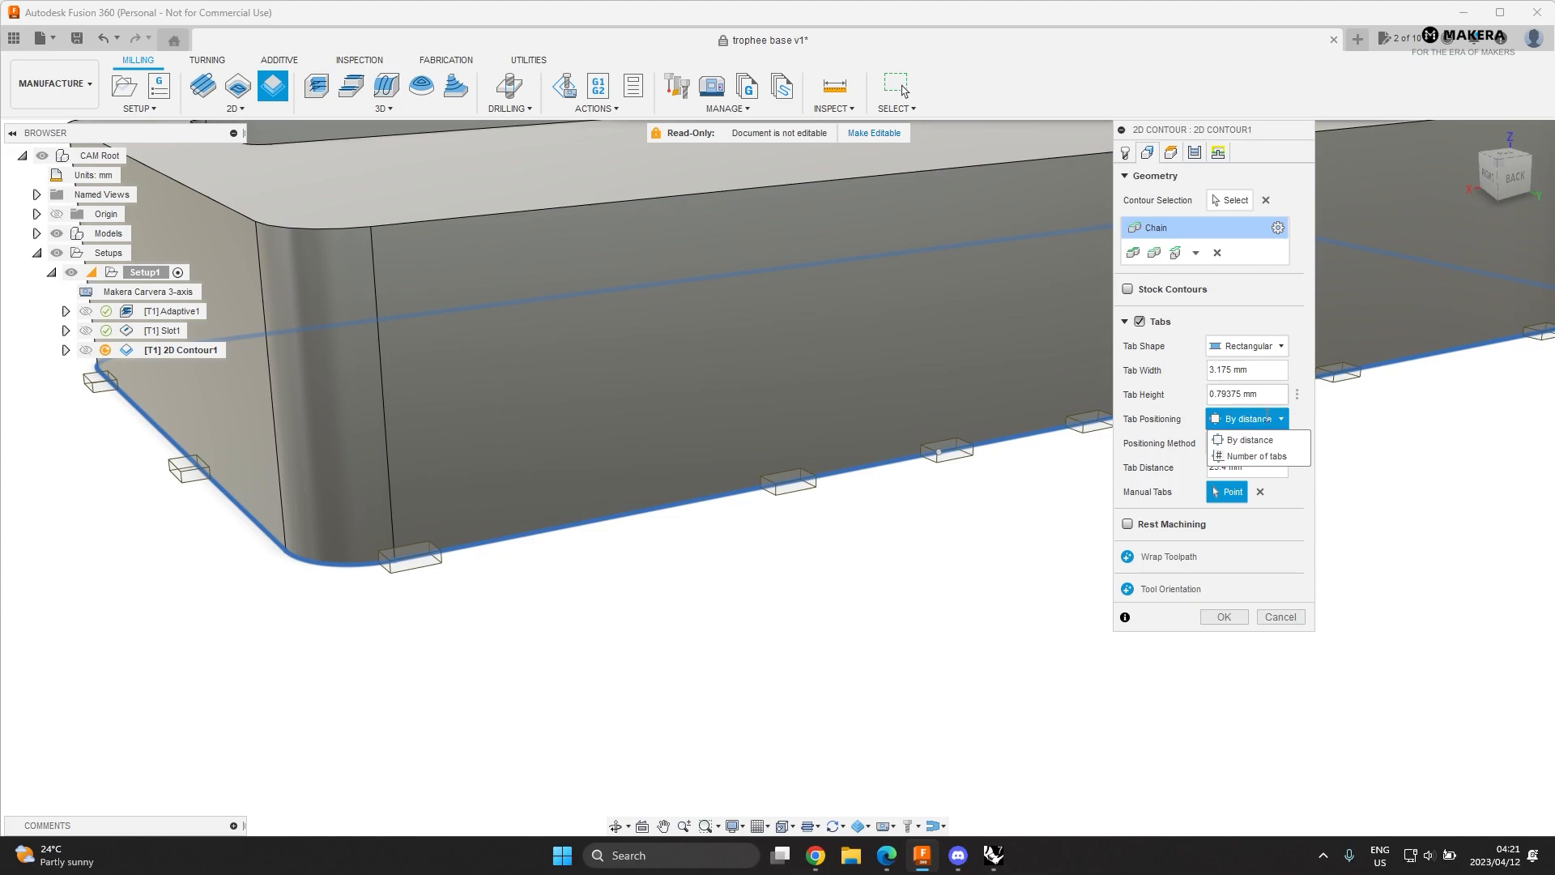
{"action": "left_click", "coordinate": [1276, 456]}
{"action": "scroll", "coordinate": [857, 533], "scroll_direction": "down", "scroll_amount": 4}
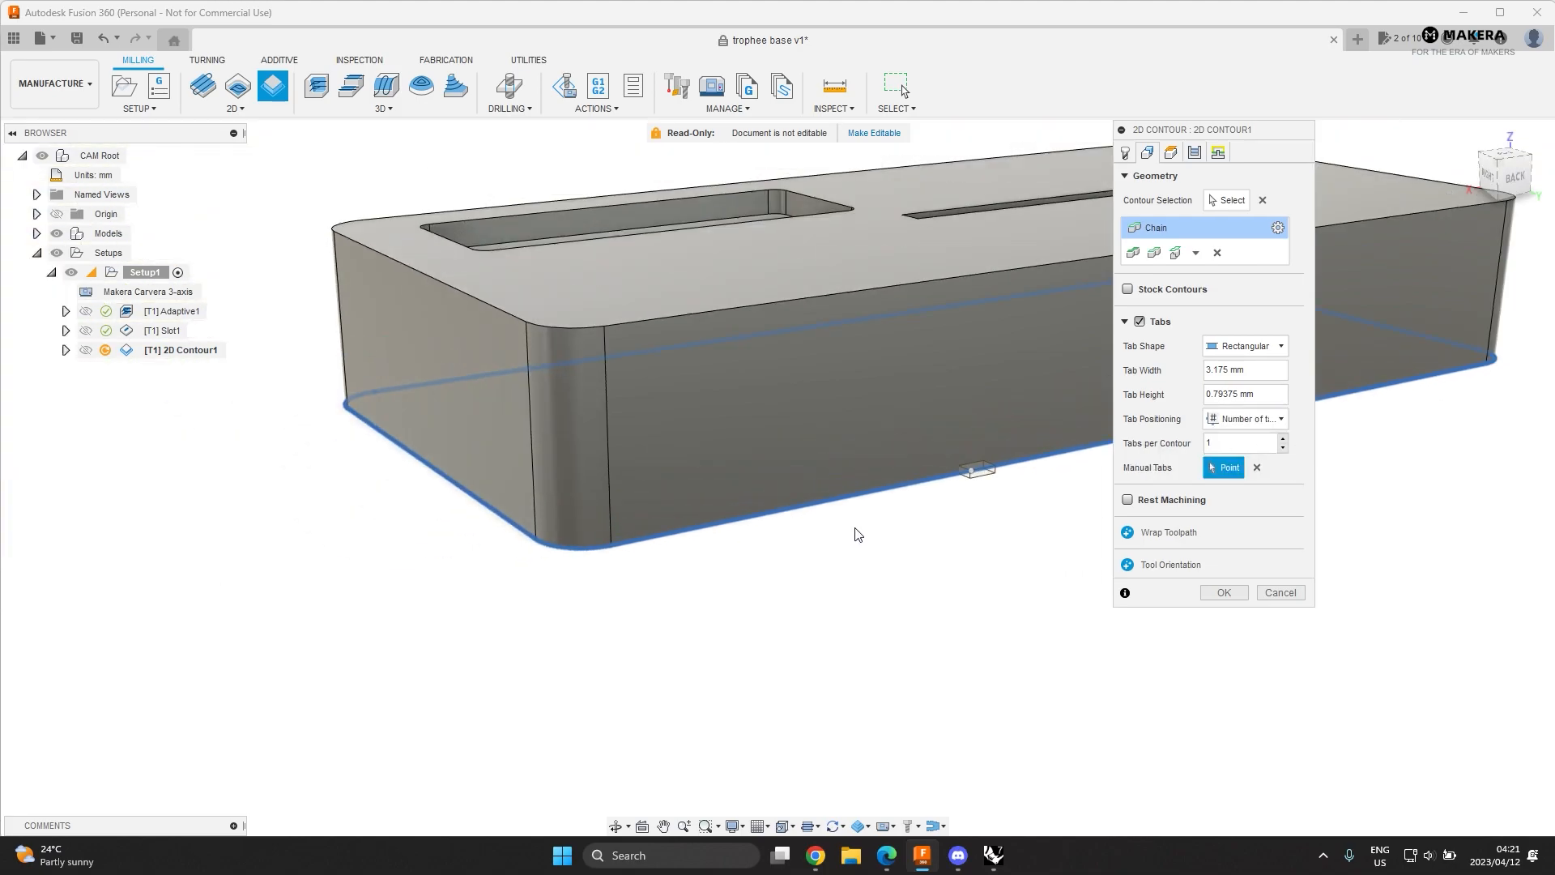
{"action": "scroll", "coordinate": [857, 534], "scroll_direction": "down", "scroll_amount": 3}
{"action": "scroll", "coordinate": [1042, 484], "scroll_direction": "up", "scroll_amount": 2}
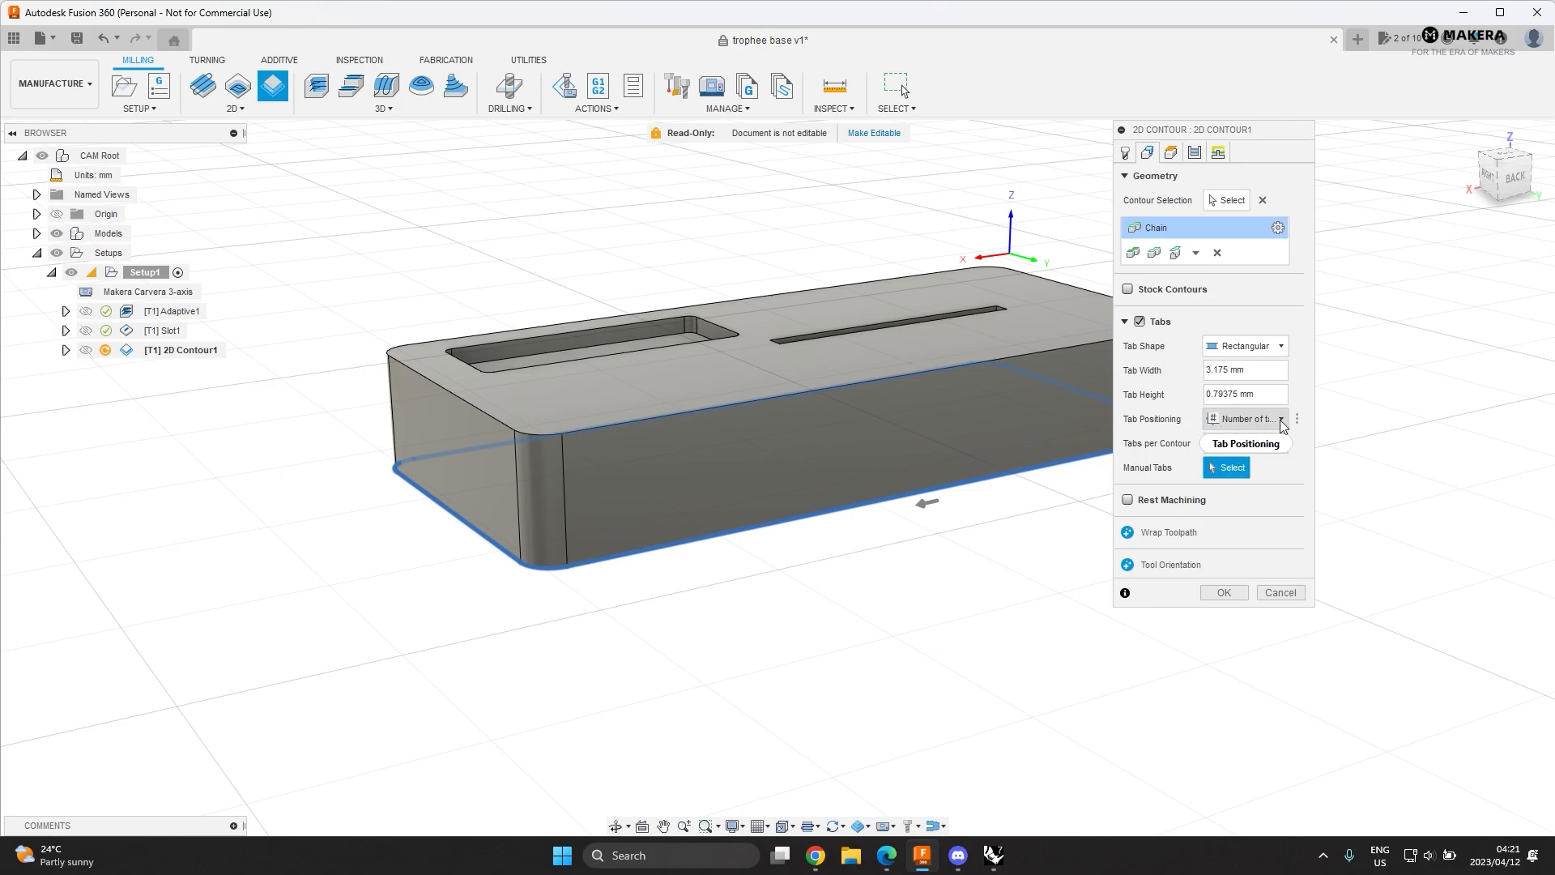
{"action": "left_click", "coordinate": [1284, 440]}
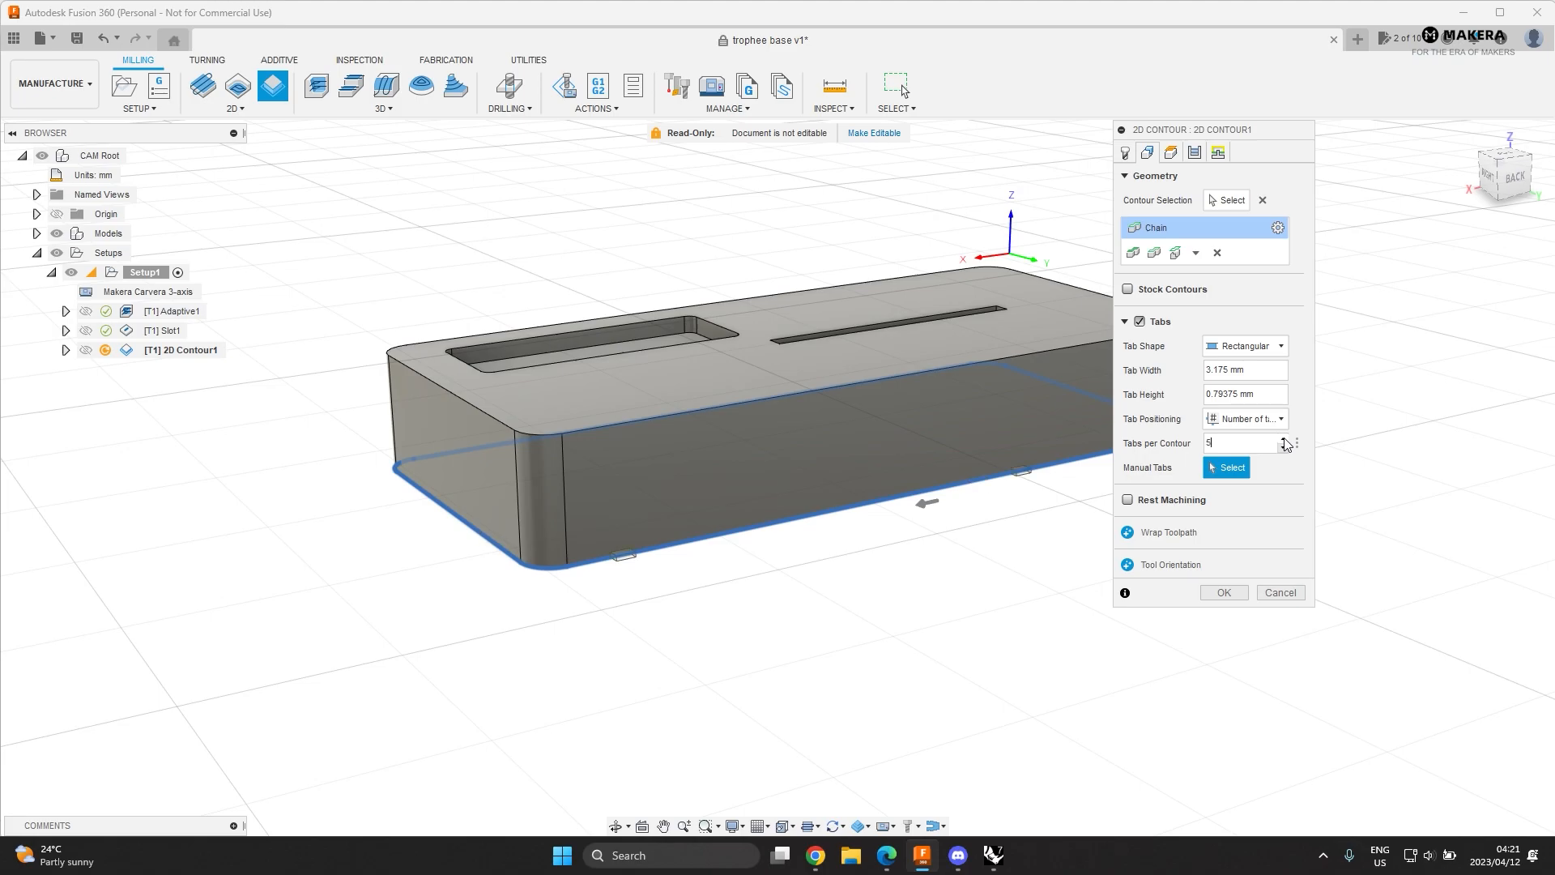
{"action": "middle_click_drag", "start_coordinate": [849, 431], "coordinate": [769, 640], "text": "shift"}
- Set the tab height to 1.5 mm and check the tabs along the base's bottom edge
{"action": "left_click_drag", "start_coordinate": [1211, 370], "coordinate": [1305, 407]}
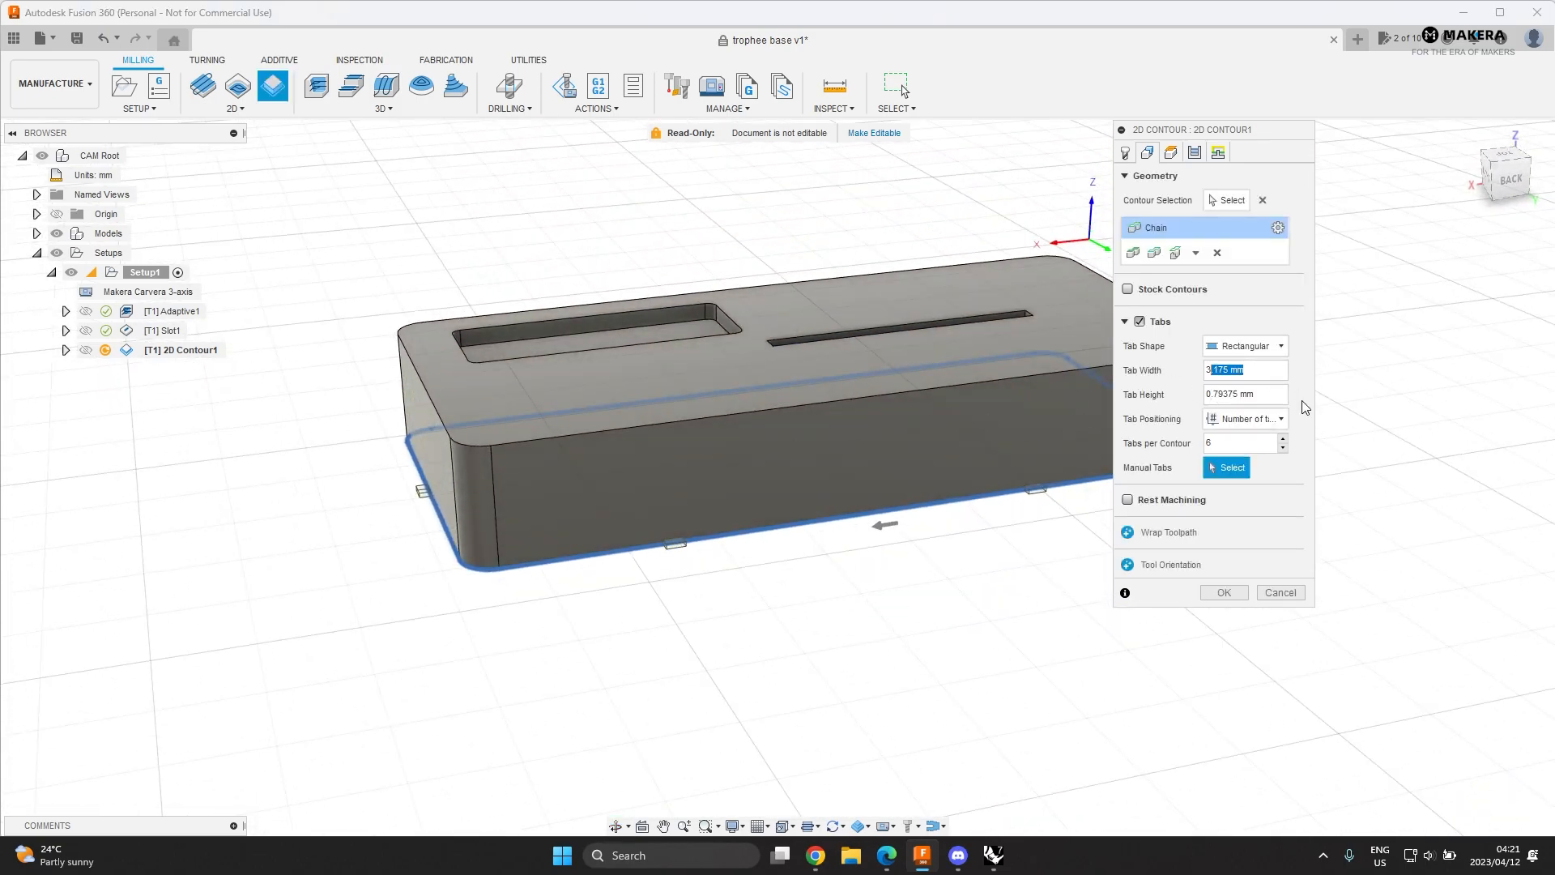
{"action": "left_click", "coordinate": [1269, 396]}
{"action": "left_click", "coordinate": [1237, 601]}
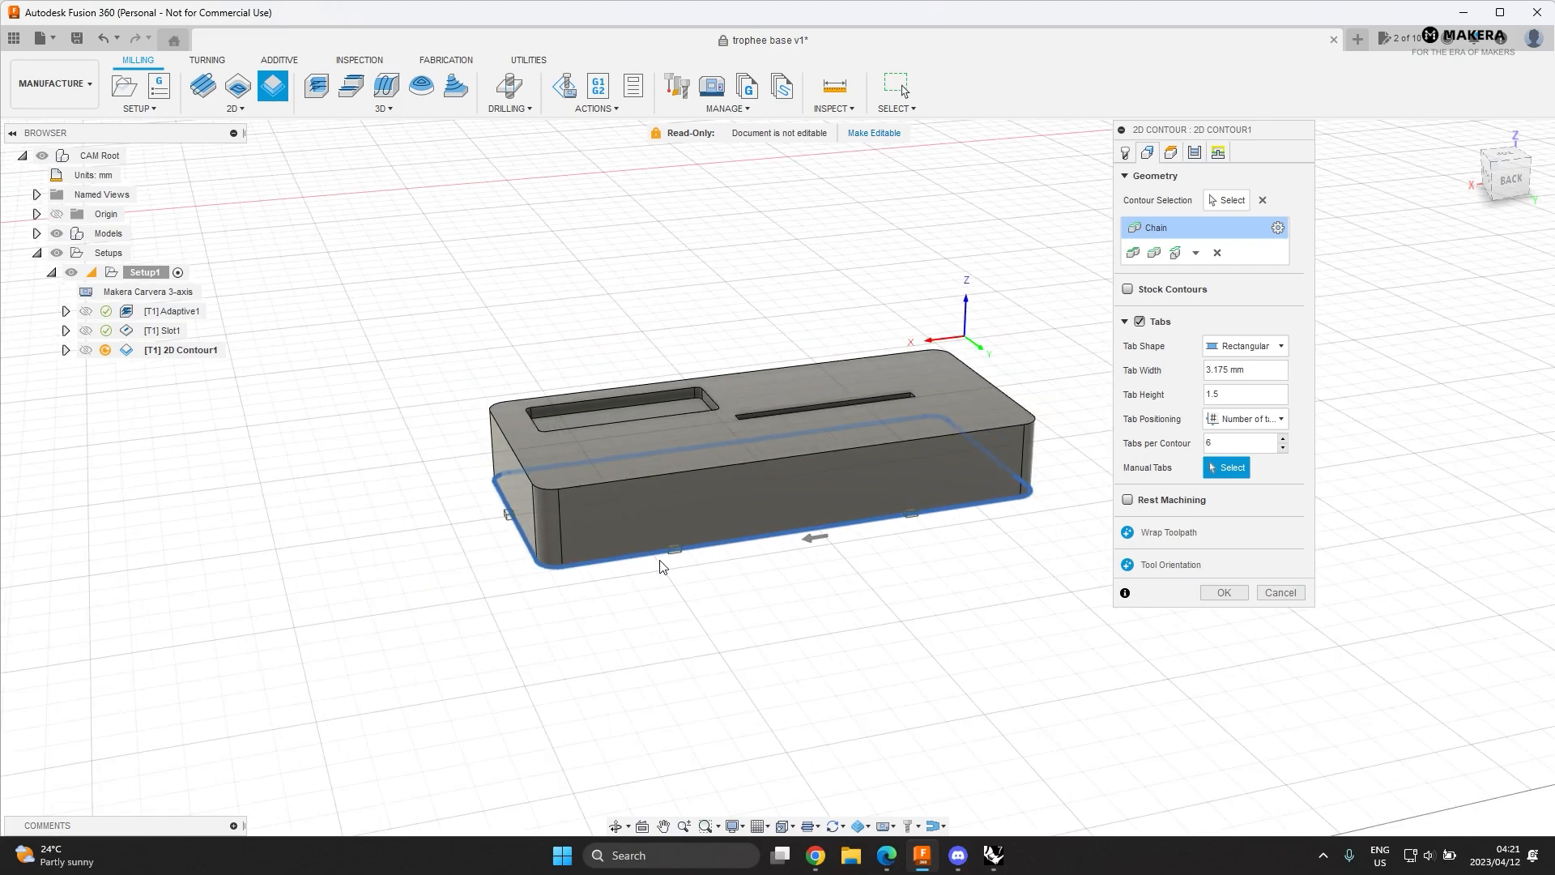
{"action": "scroll", "coordinate": [729, 551], "scroll_direction": "up", "scroll_amount": 6}
{"action": "scroll", "coordinate": [735, 555], "scroll_direction": "down", "scroll_amount": 5}
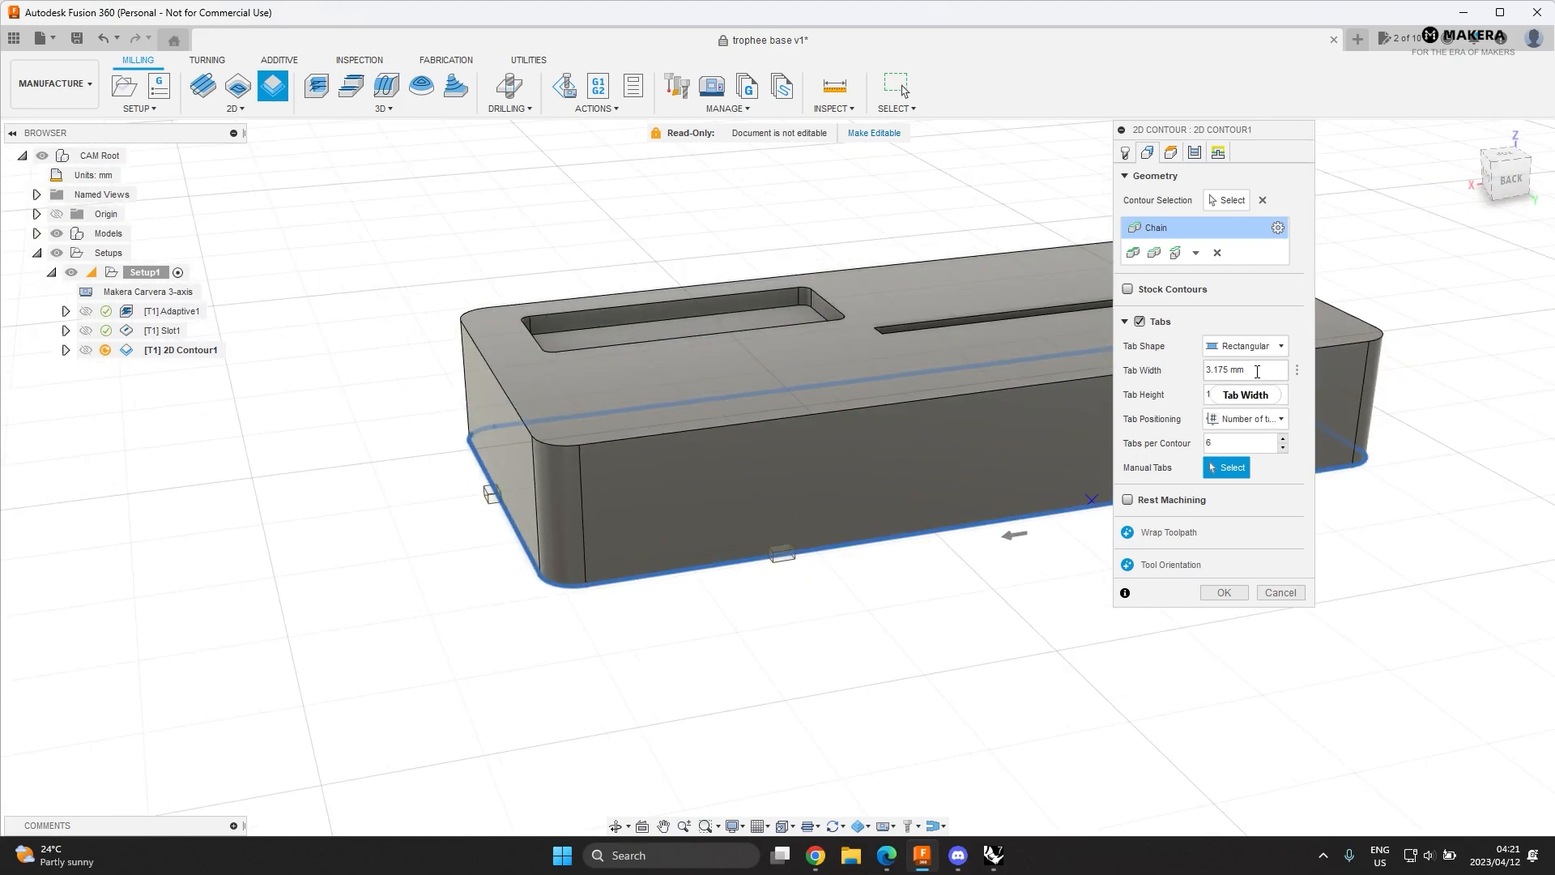
{"action": "middle_click_drag", "start_coordinate": [742, 528], "coordinate": [891, 526], "text": "shift"}
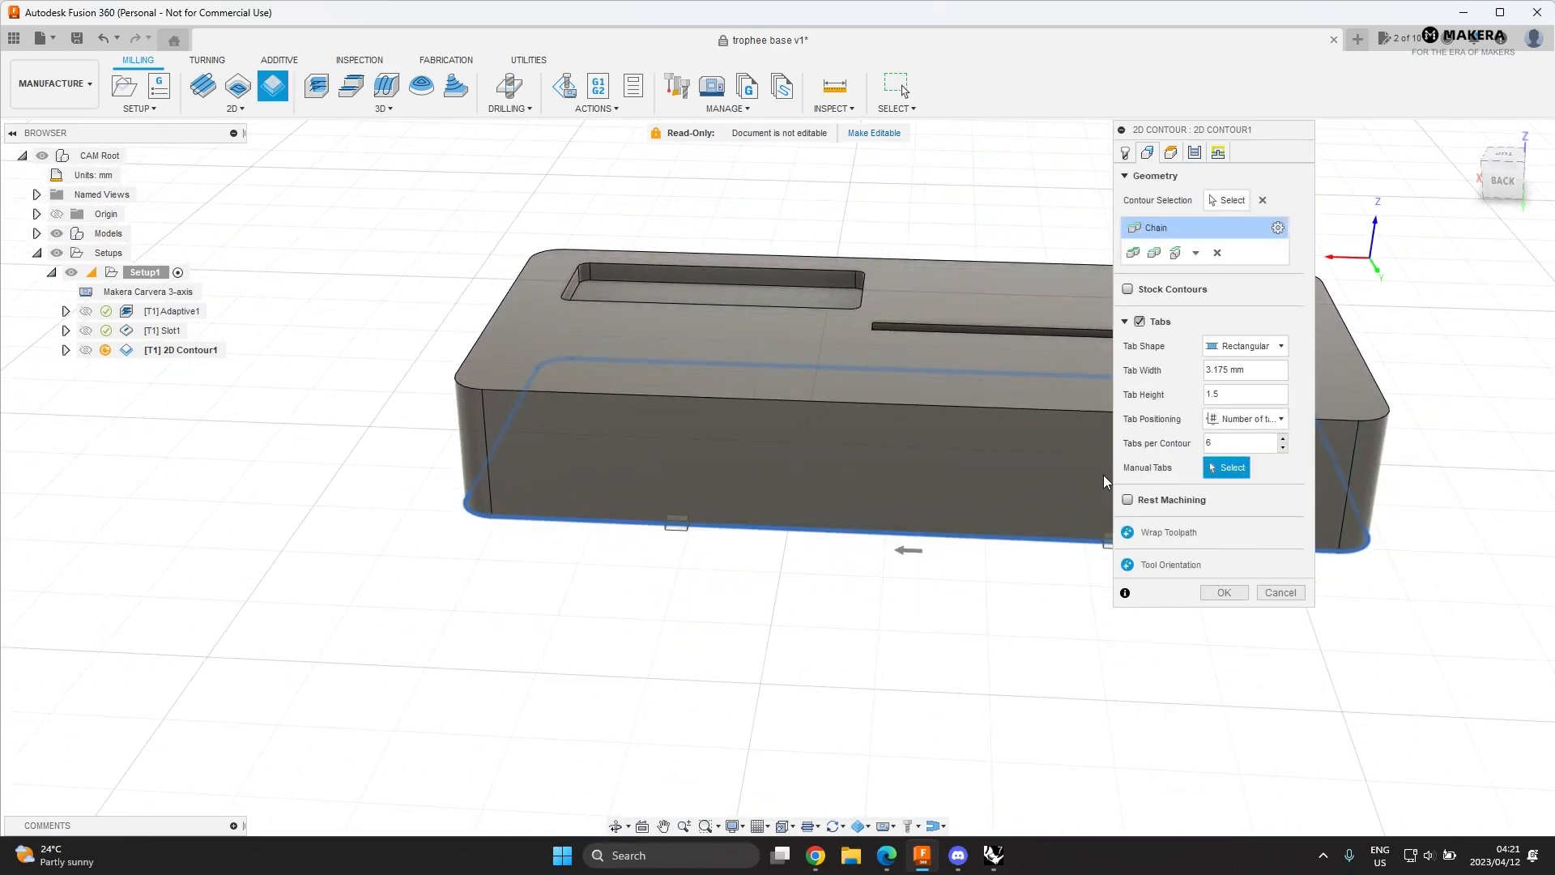
- Review the 2D Contour's clearance, retract, feed, top and bottom heights against the base model
{"action": "left_click", "coordinate": [1172, 154]}
{"action": "middle_click_drag", "start_coordinate": [681, 444], "coordinate": [741, 470], "text": "shift"}
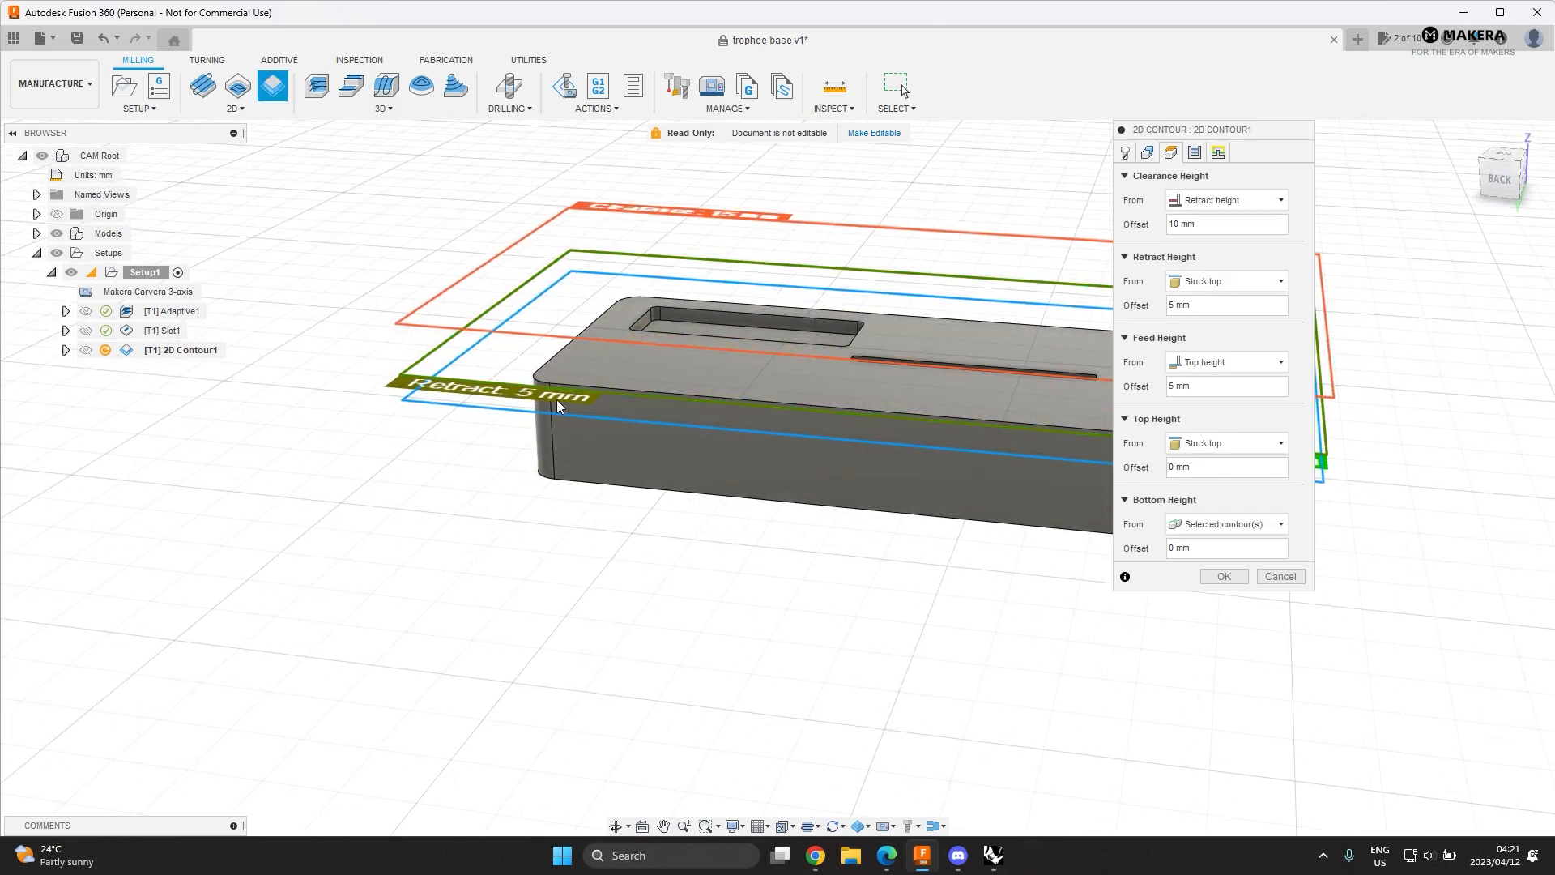
{"action": "middle_click_drag", "start_coordinate": [795, 528], "coordinate": [652, 389], "text": "shift"}
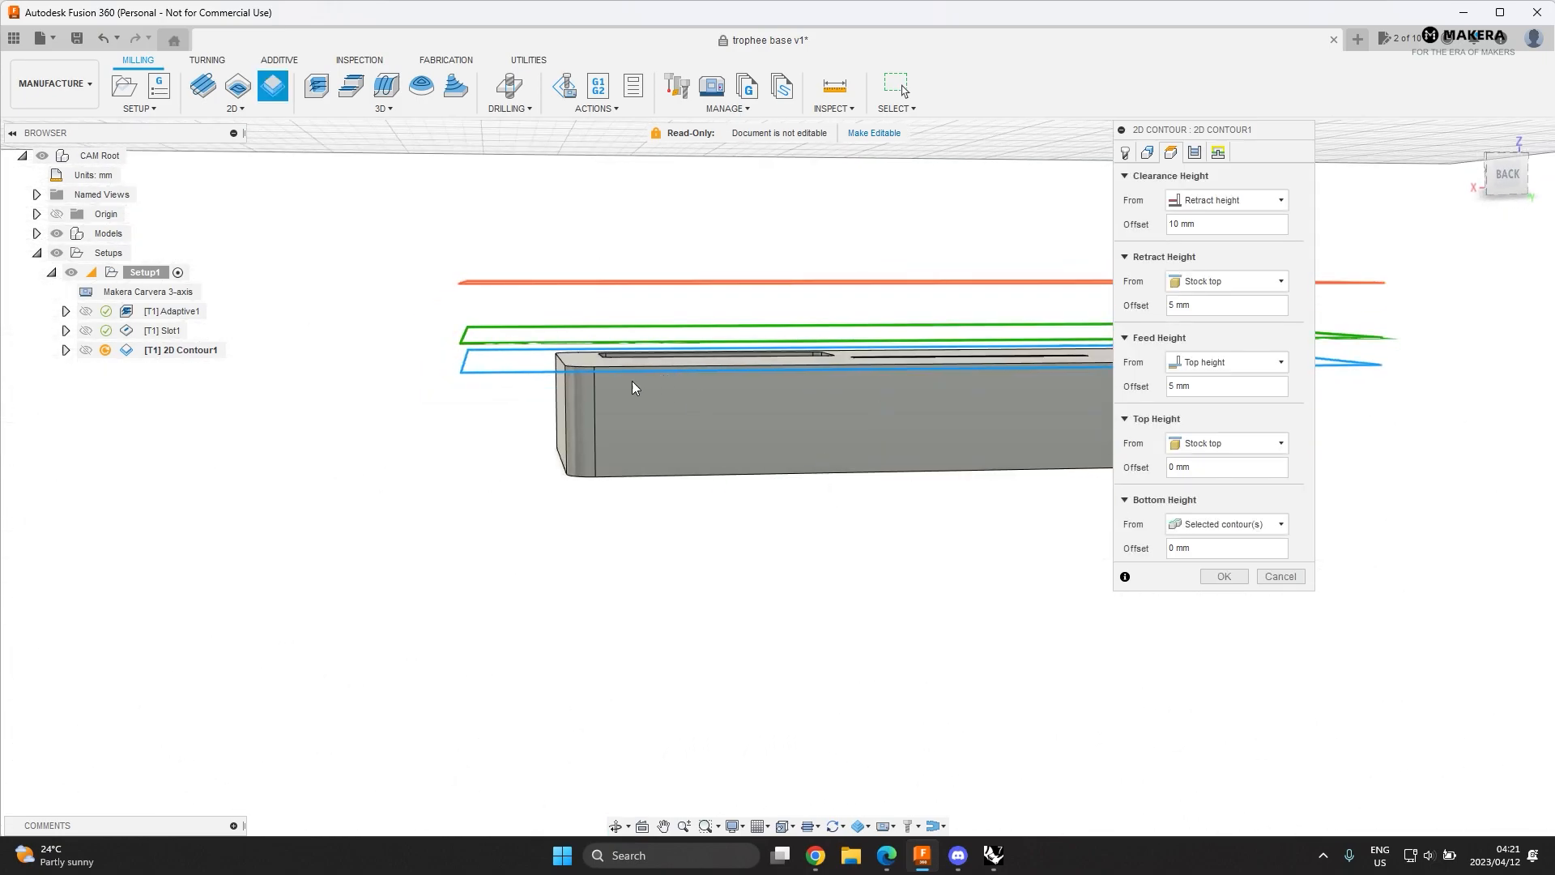
{"action": "middle_click_drag", "start_coordinate": [913, 397], "coordinate": [960, 498], "text": "shift"}
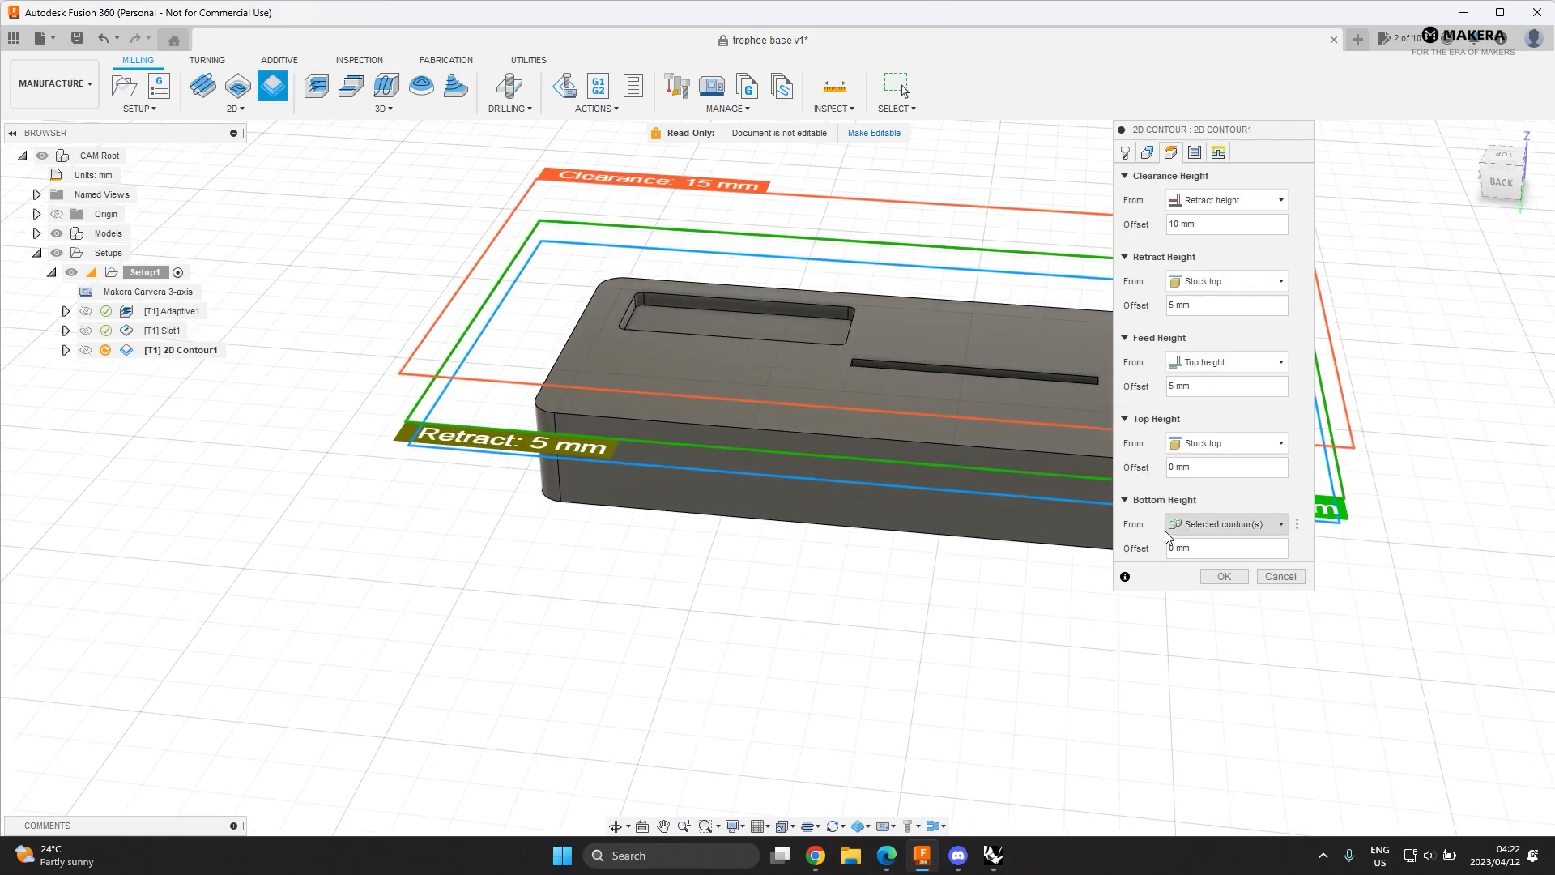
- Enable multiple depths with a 2 mm maximum roughing stepdown and generate the 2D Contour toolpath
{"action": "left_click", "coordinate": [1195, 154]}
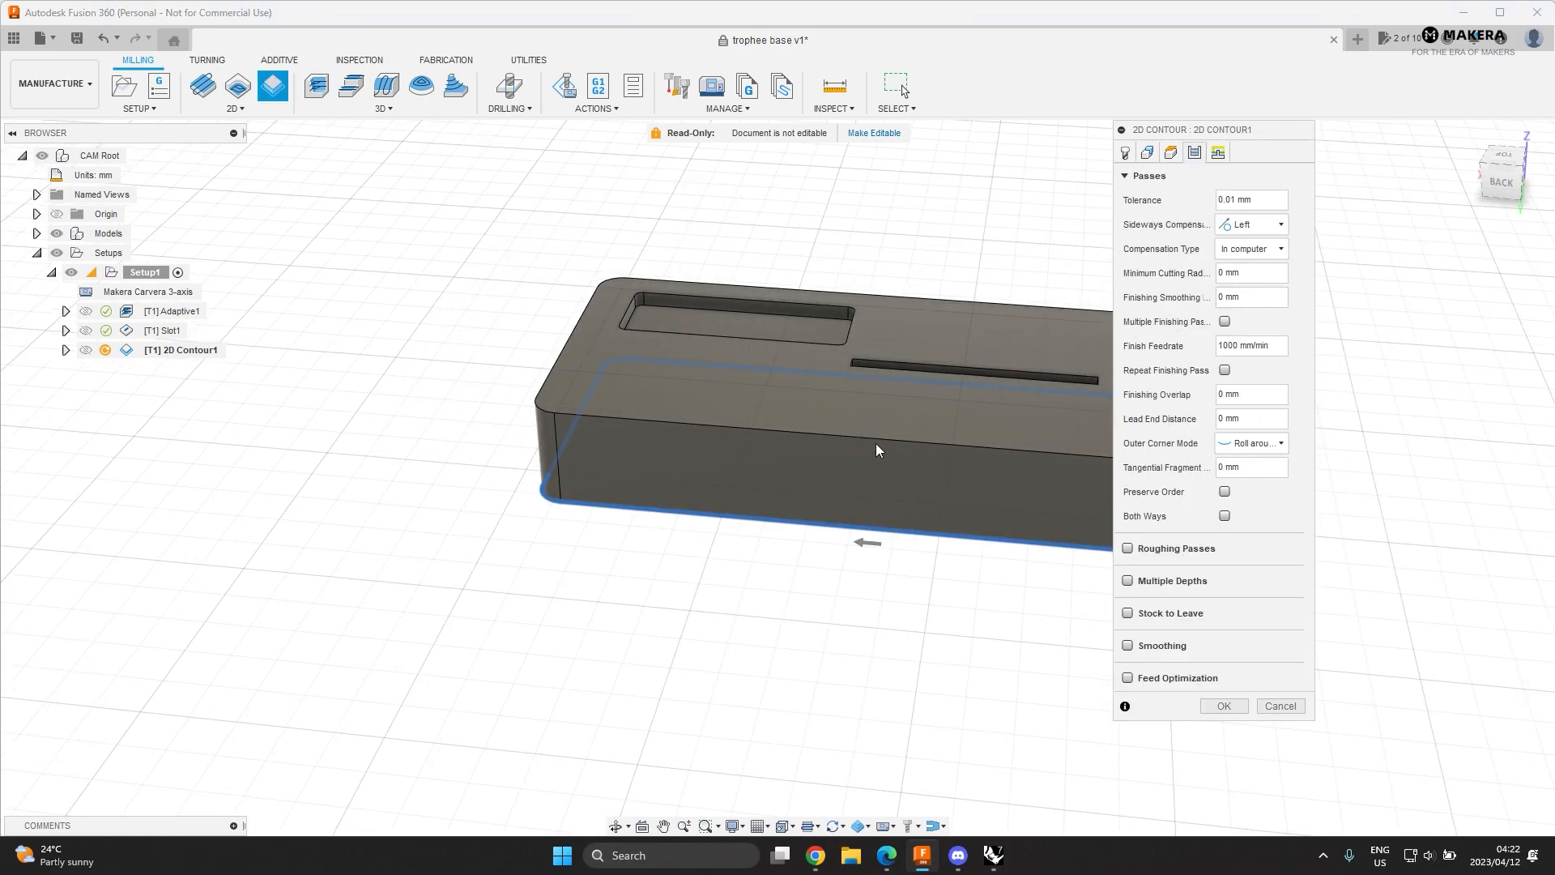
{"action": "left_click", "coordinate": [1127, 580]}
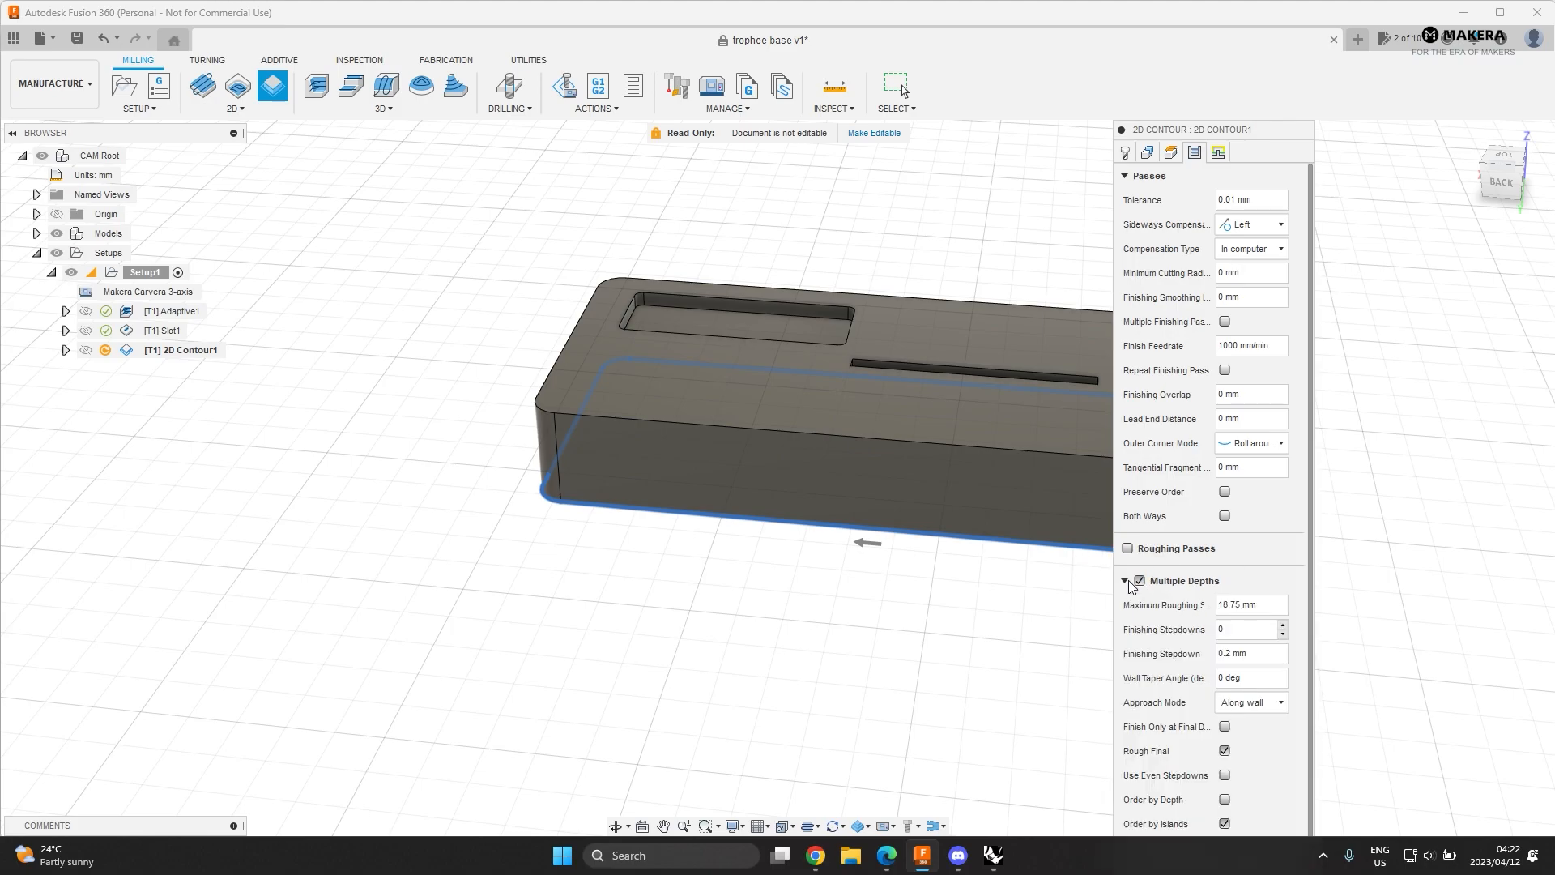
{"action": "scroll", "coordinate": [1190, 452], "scroll_direction": "down", "scroll_amount": 1}
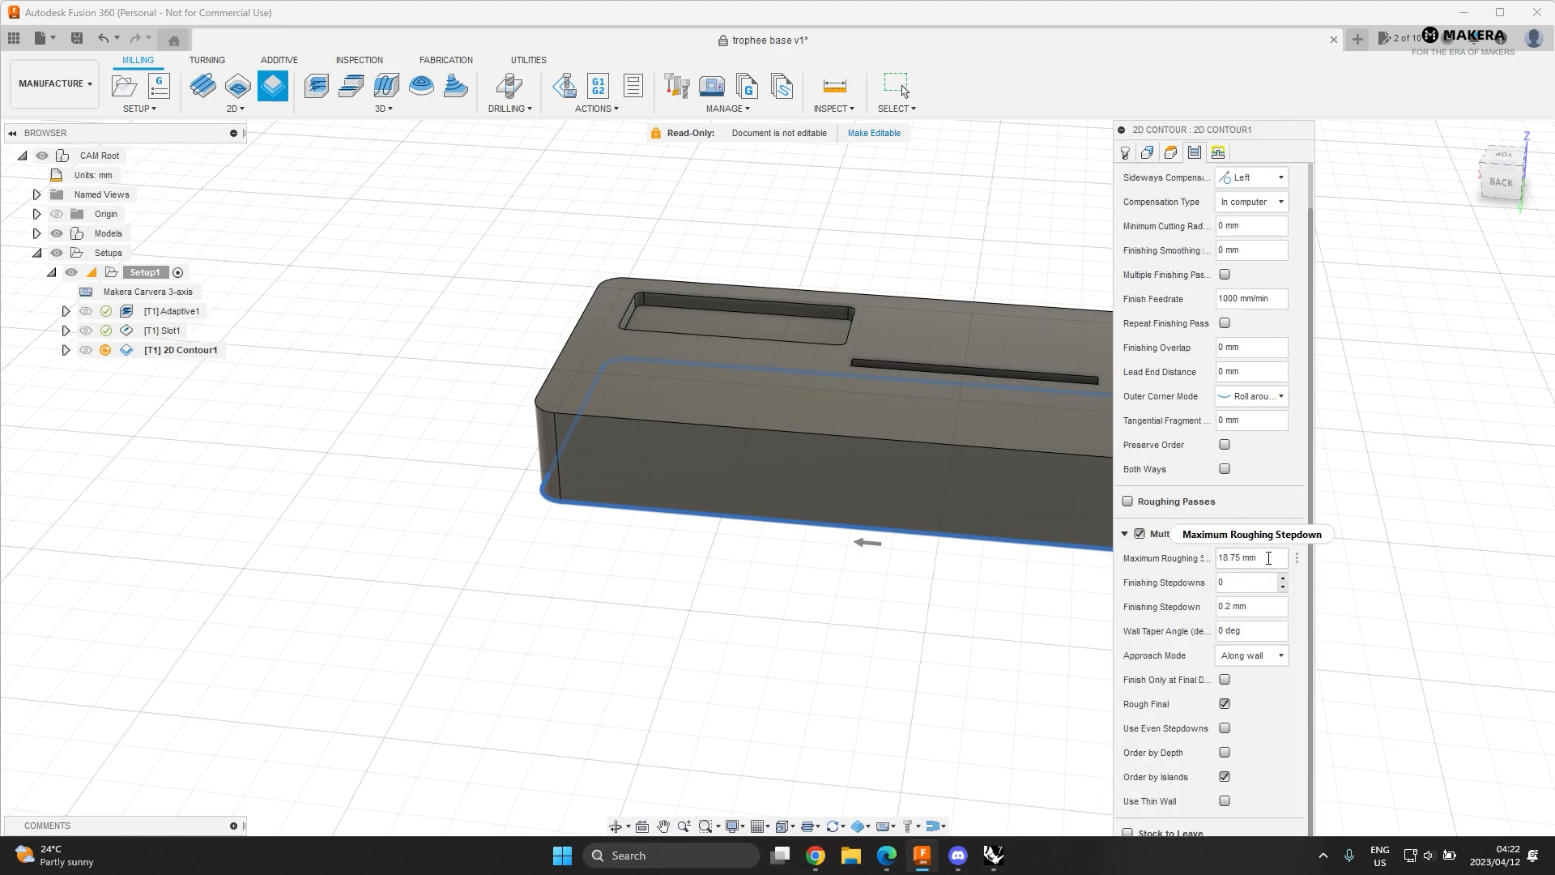
{"action": "left_click_drag", "start_coordinate": [1269, 558], "coordinate": [996, 565]}
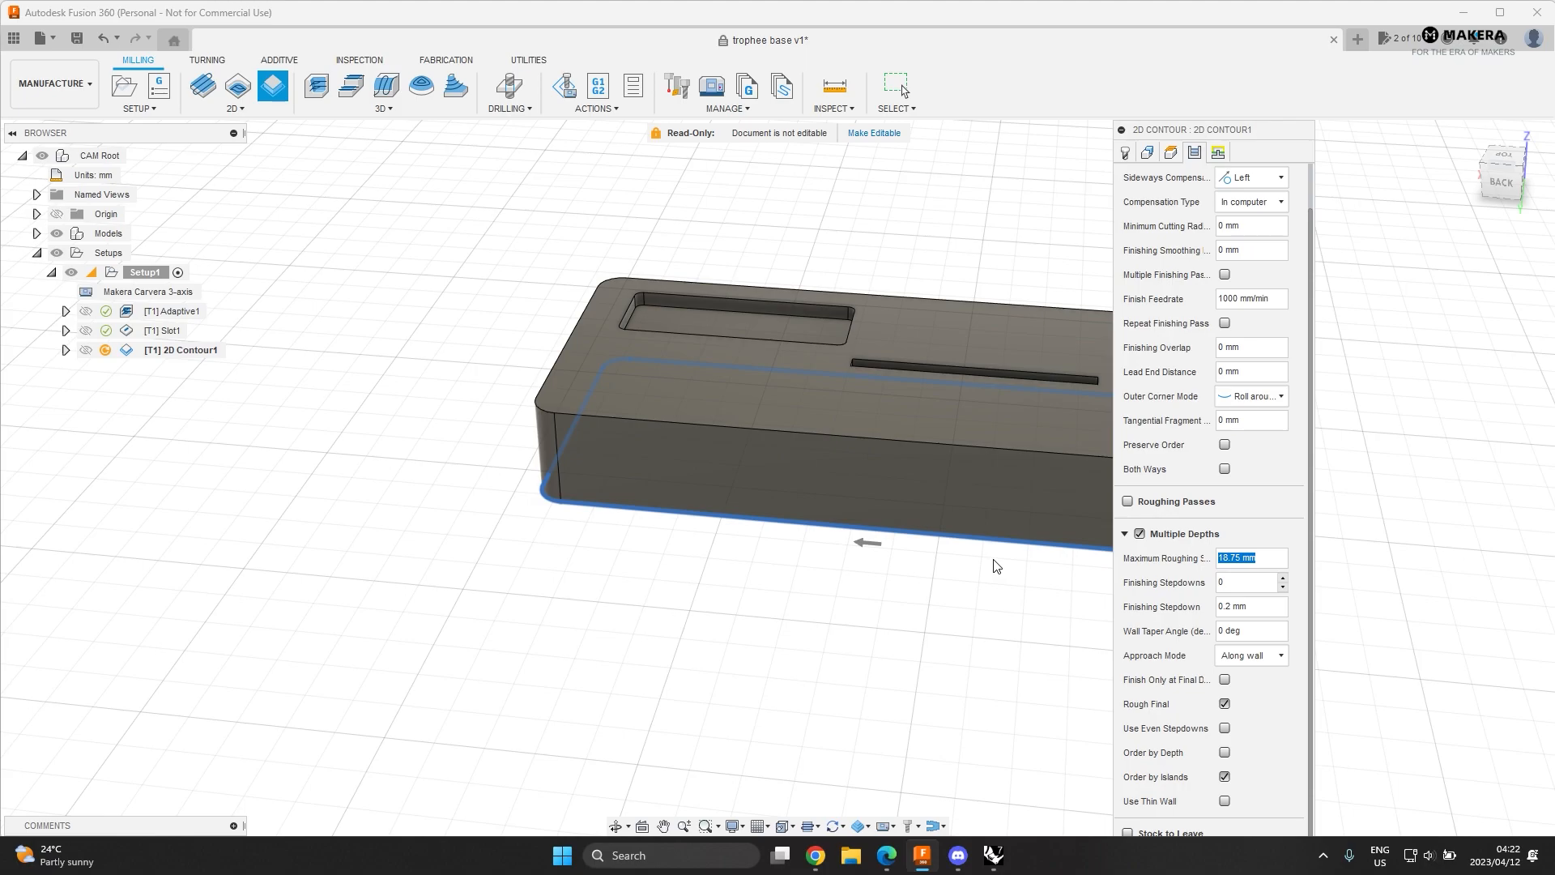
{"action": "scroll", "coordinate": [1367, 573], "scroll_direction": "up", "scroll_amount": 3}
{"action": "scroll", "coordinate": [1175, 628], "scroll_direction": "up", "scroll_amount": 1}
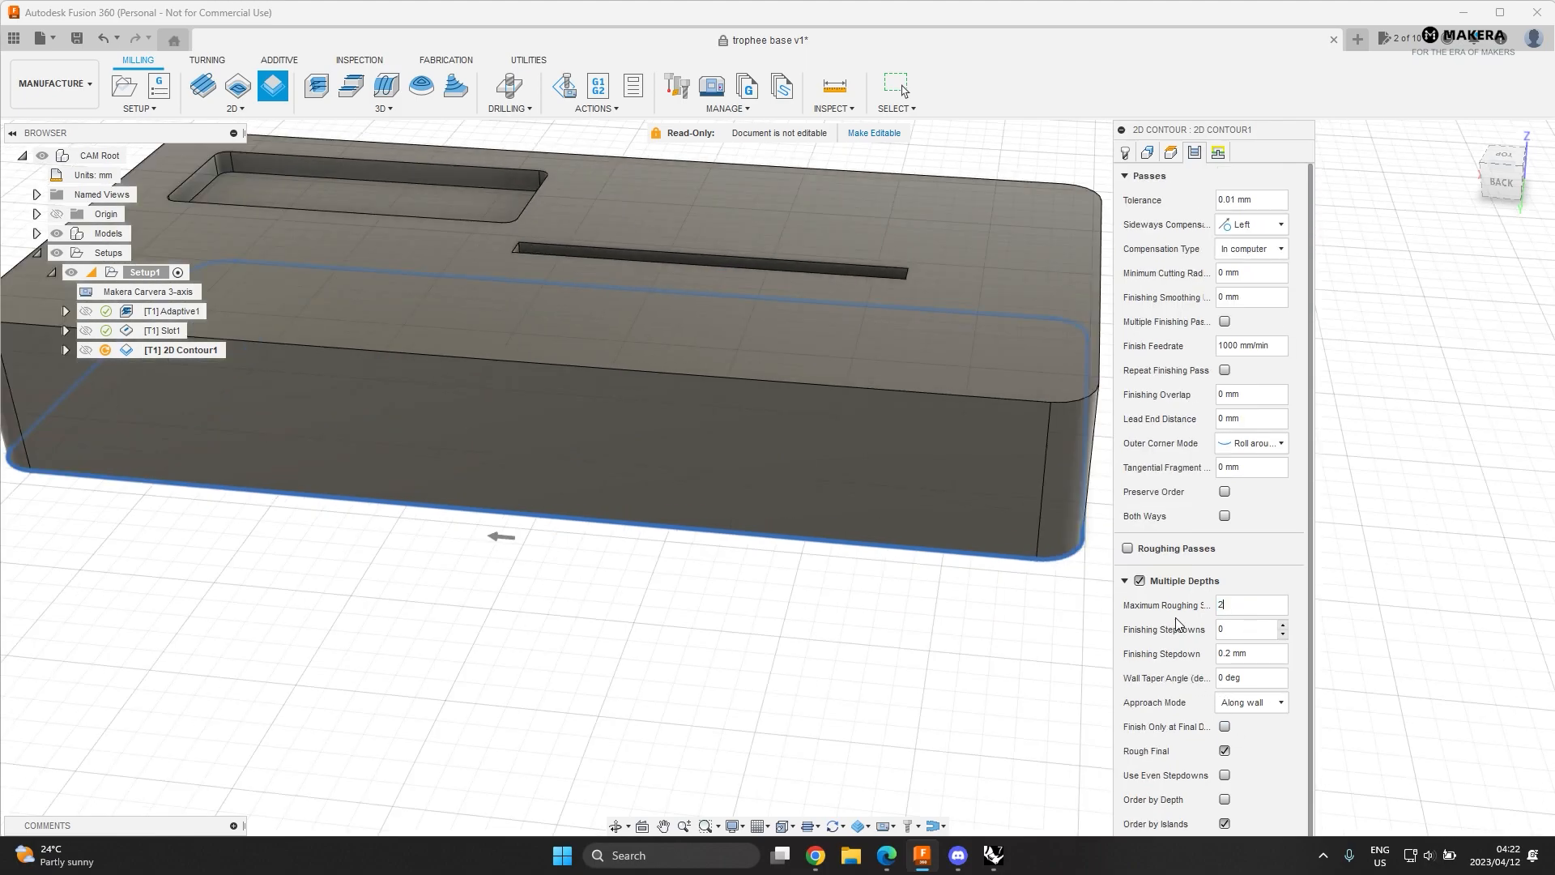
{"action": "scroll", "coordinate": [1201, 613], "scroll_direction": "down", "scroll_amount": 1}
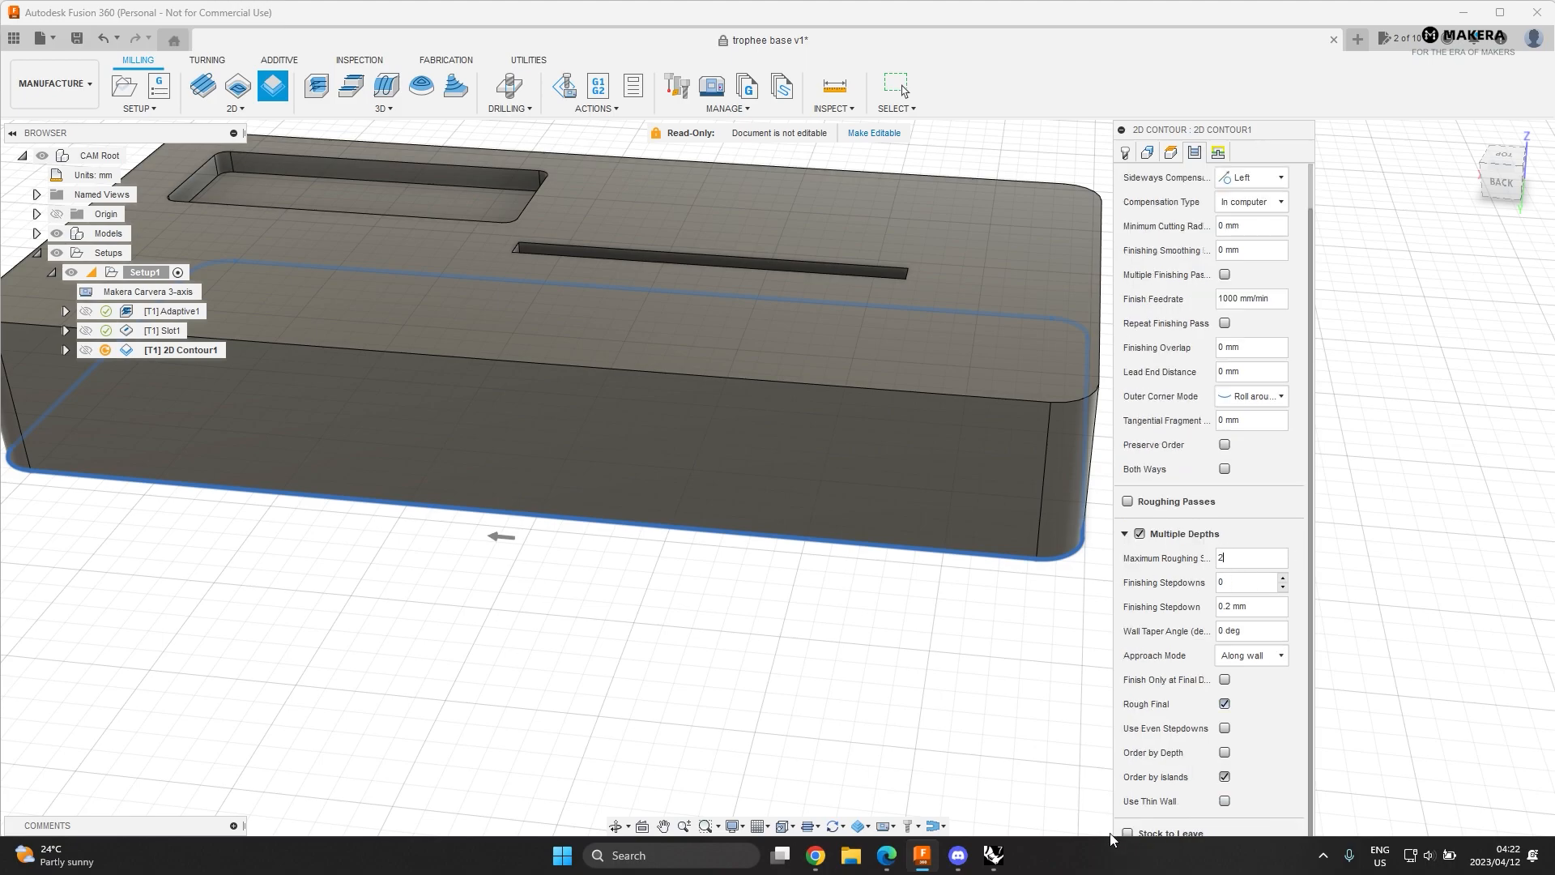
{"action": "left_click_drag", "start_coordinate": [1271, 140], "coordinate": [1164, 44]}
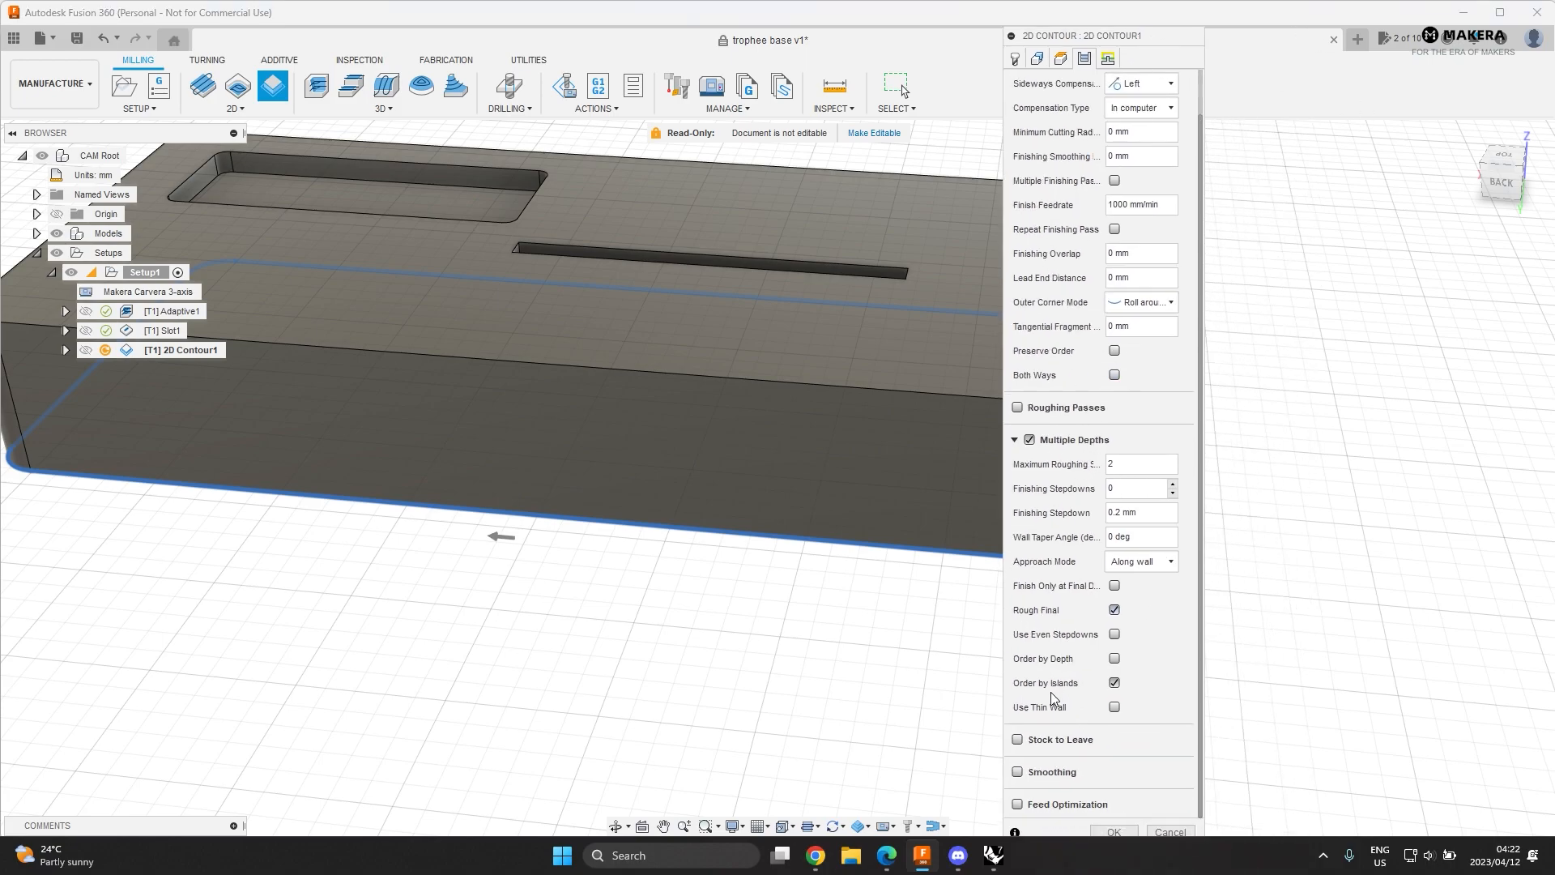
{"action": "left_click", "coordinate": [1015, 440]}
{"action": "left_click", "coordinate": [1114, 615]}
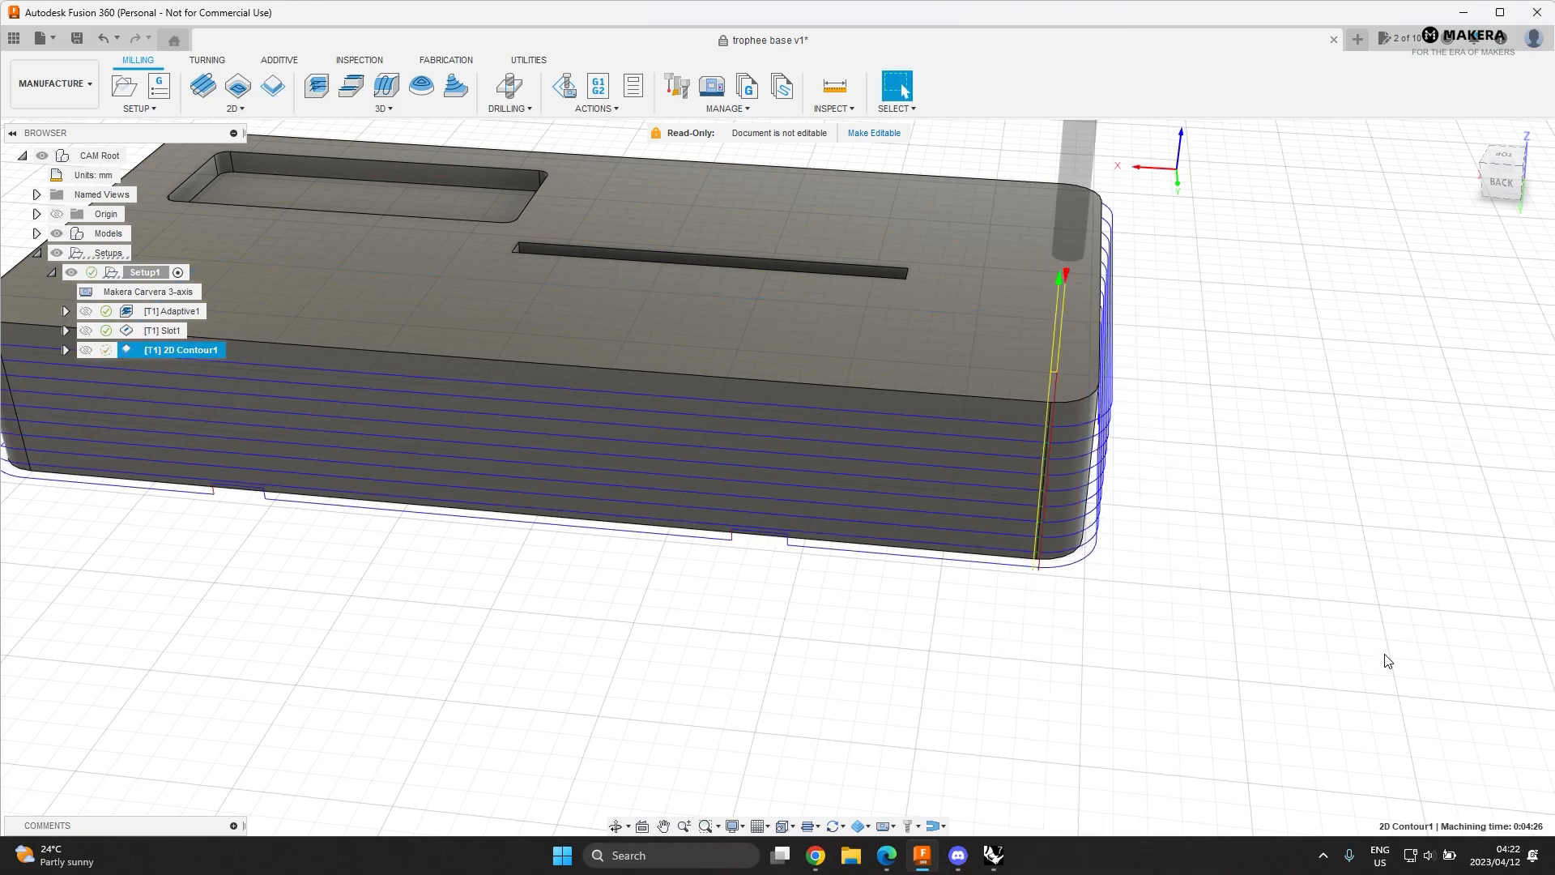
- Simulate the 2D Contour toolpath, inspect the depth passes and tabs around the base, and exit the simulation
{"action": "scroll", "coordinate": [1374, 494], "scroll_direction": "up", "scroll_amount": 2}
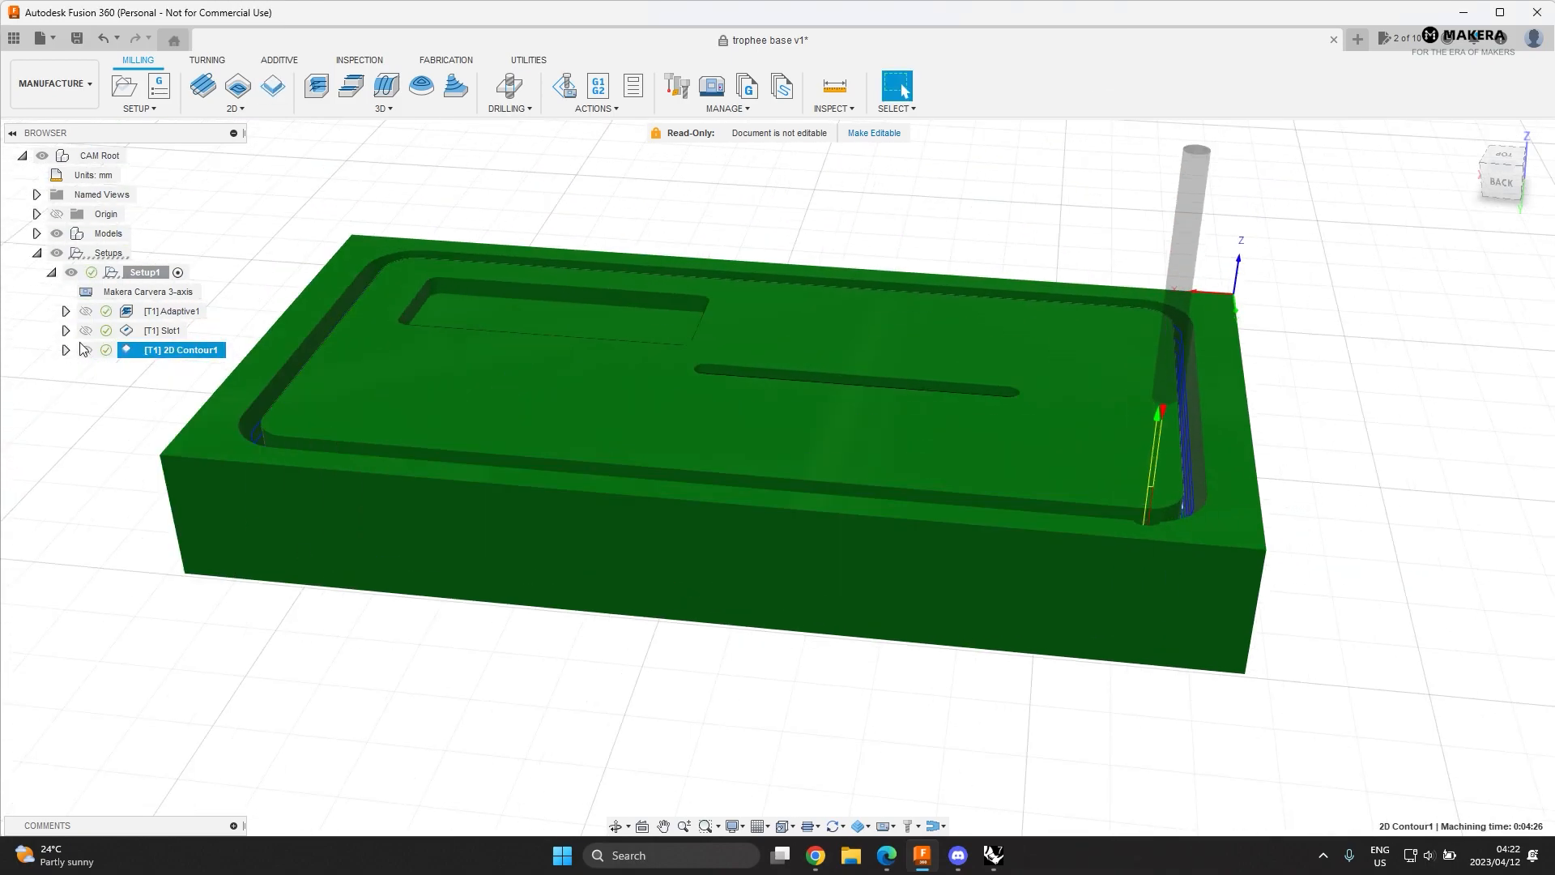
{"action": "right_click", "coordinate": [195, 350]}
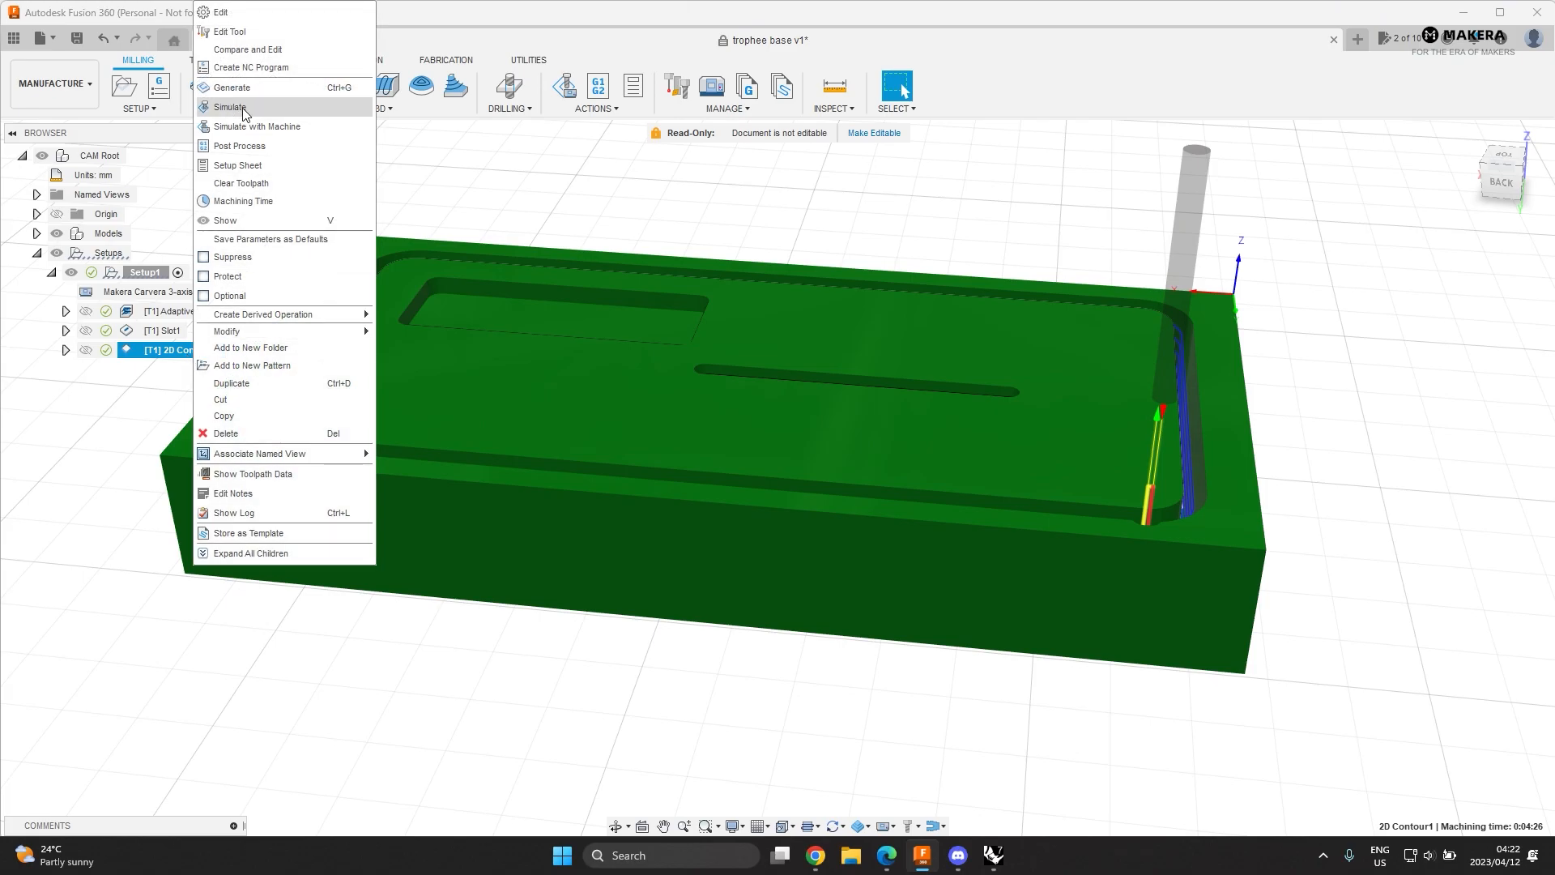
{"action": "left_click", "coordinate": [231, 107]}
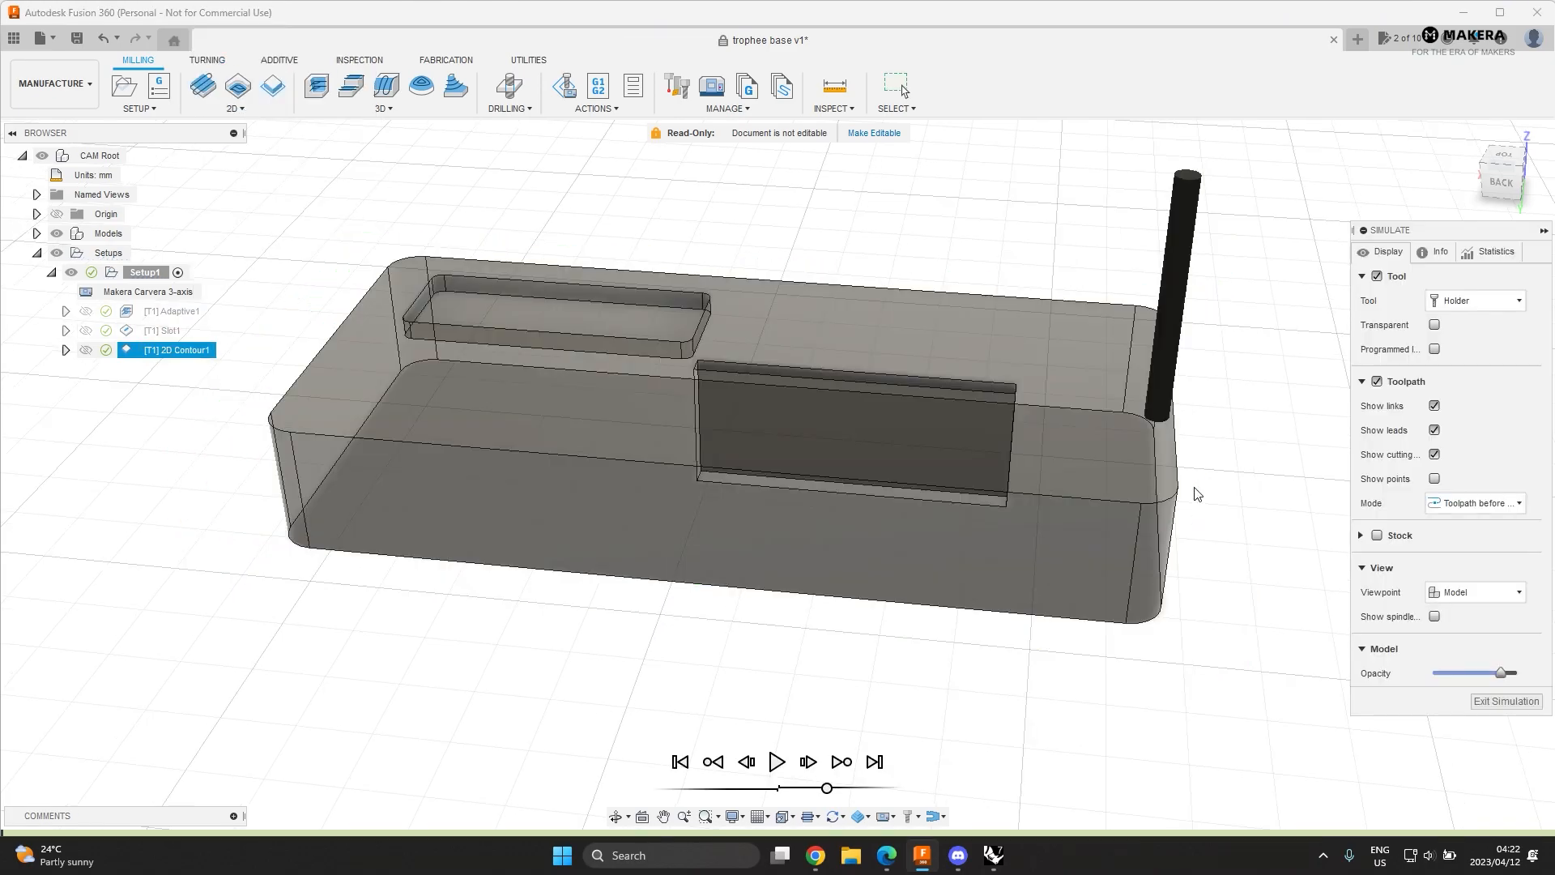
{"action": "left_click", "coordinate": [776, 761]}
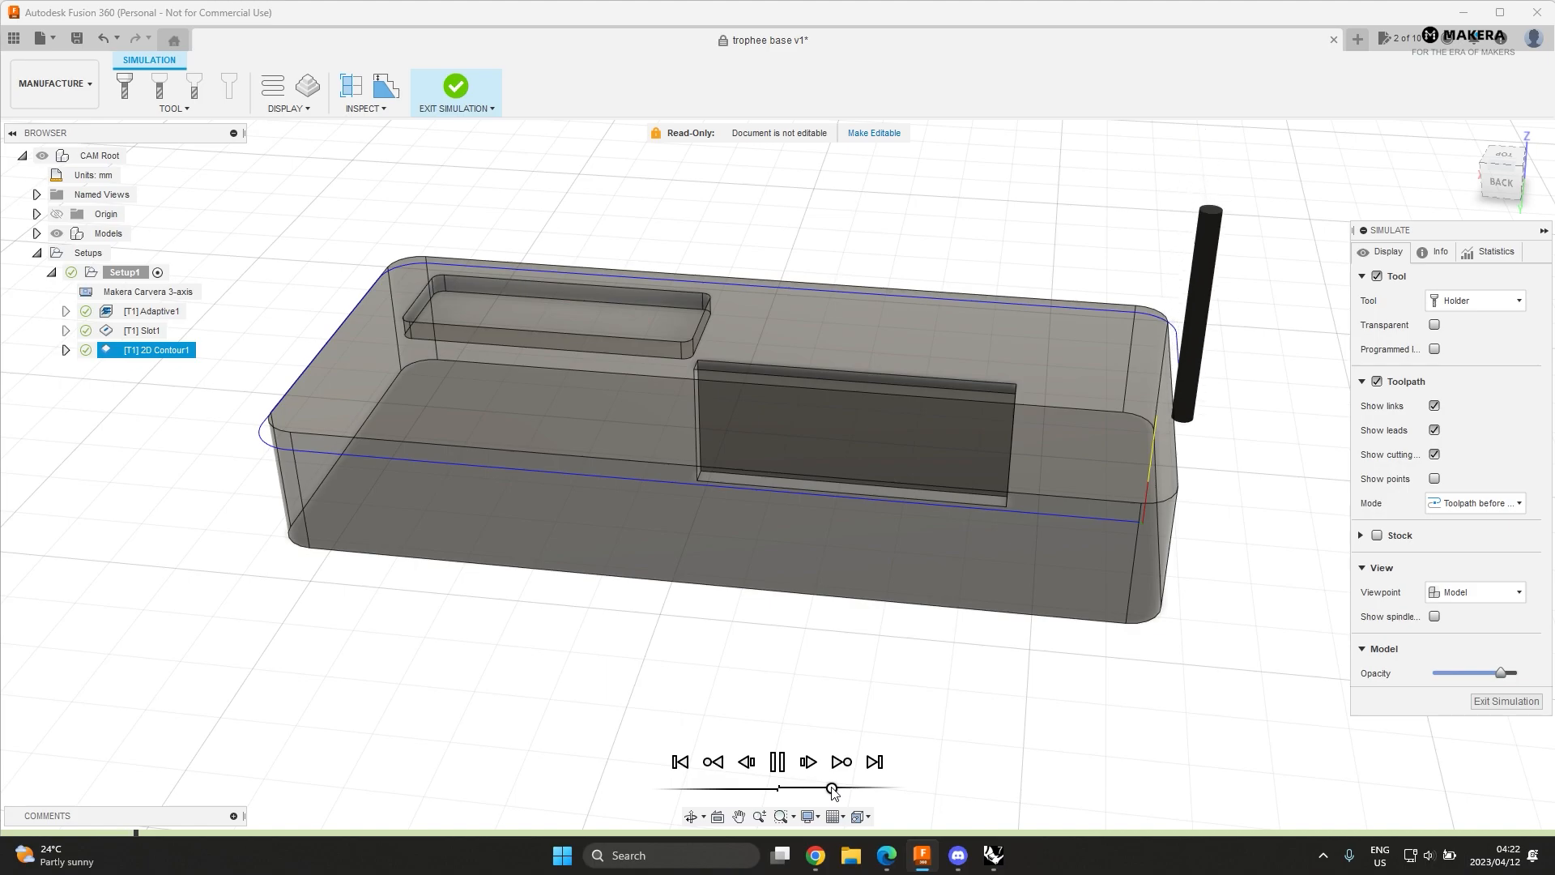
{"action": "middle_click_drag", "start_coordinate": [1087, 628], "coordinate": [1079, 579], "text": "shift"}
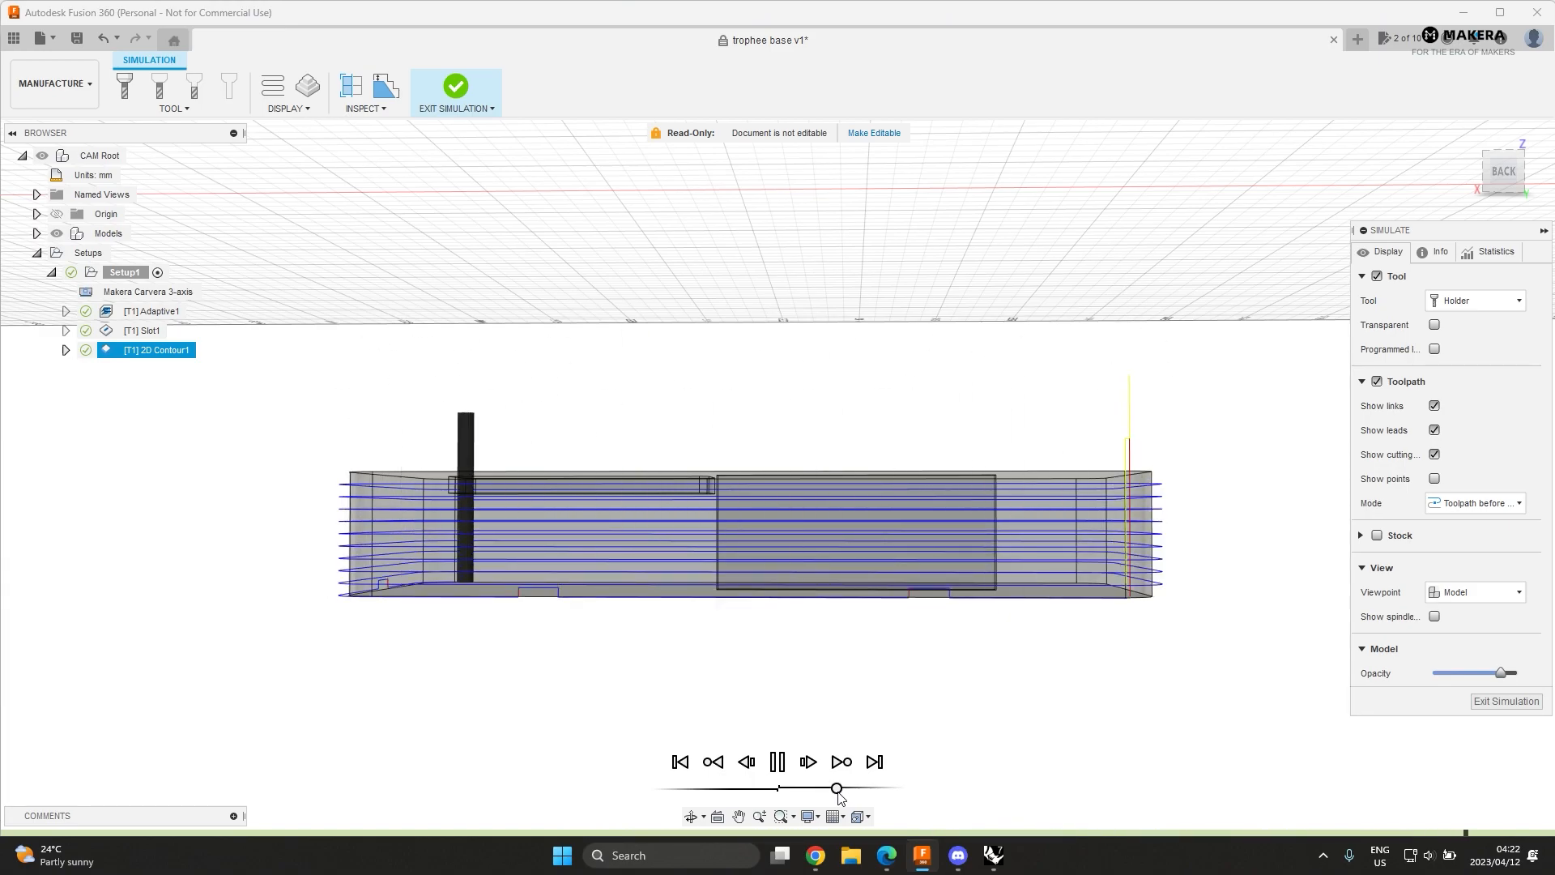
{"action": "middle_click_drag", "start_coordinate": [1147, 582], "coordinate": [1076, 622], "text": "shift"}
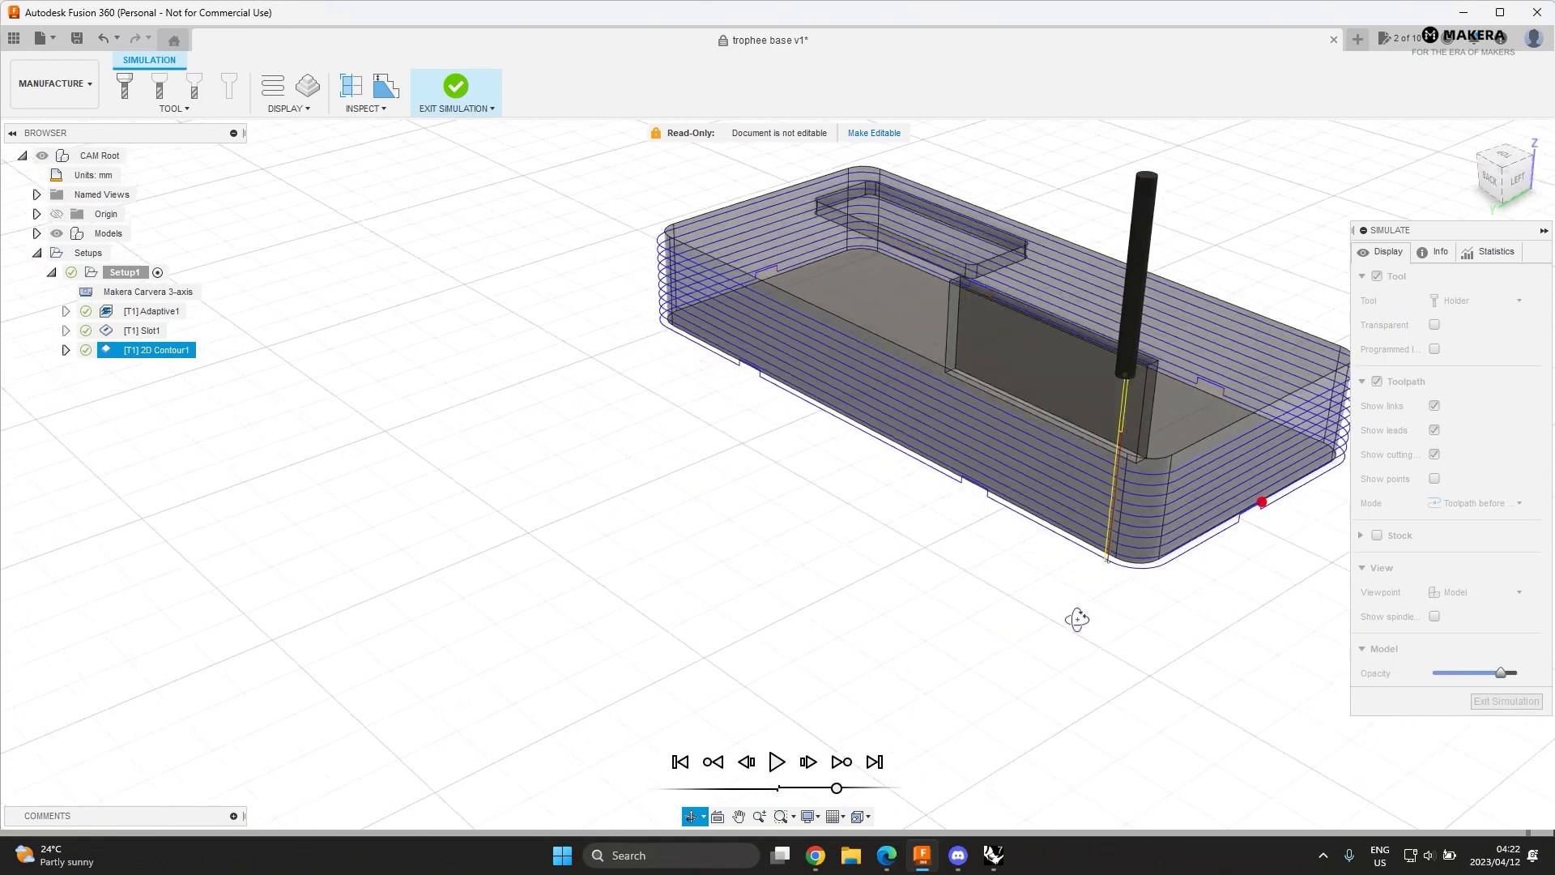
{"action": "scroll", "coordinate": [616, 557], "scroll_direction": "up", "scroll_amount": 3}
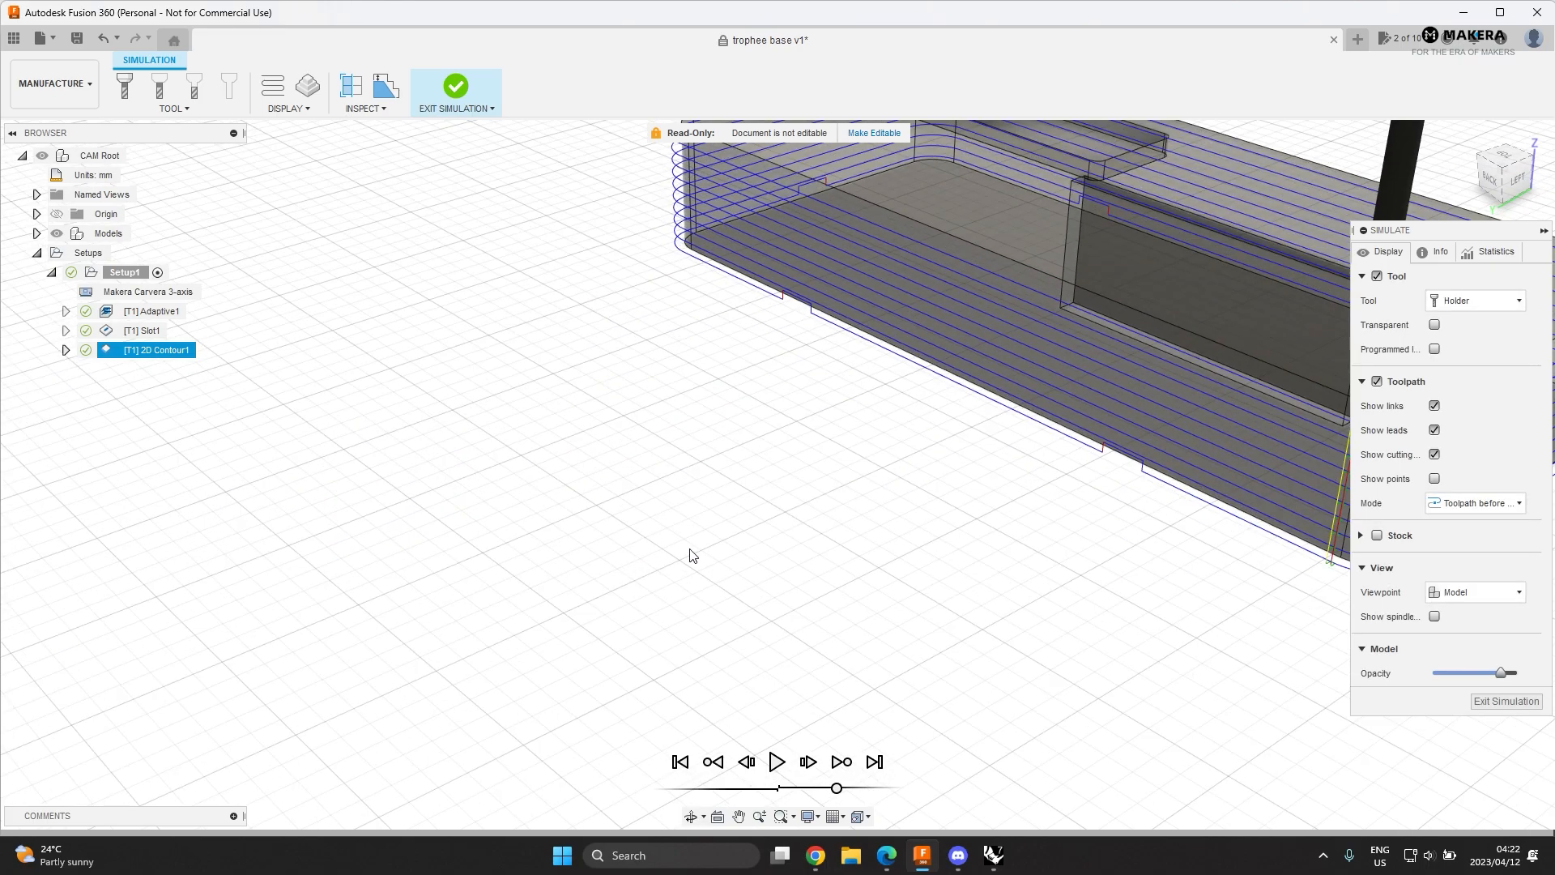
{"action": "scroll", "coordinate": [684, 556], "scroll_direction": "down", "scroll_amount": 5}
{"action": "scroll", "coordinate": [982, 478], "scroll_direction": "up", "scroll_amount": 4}
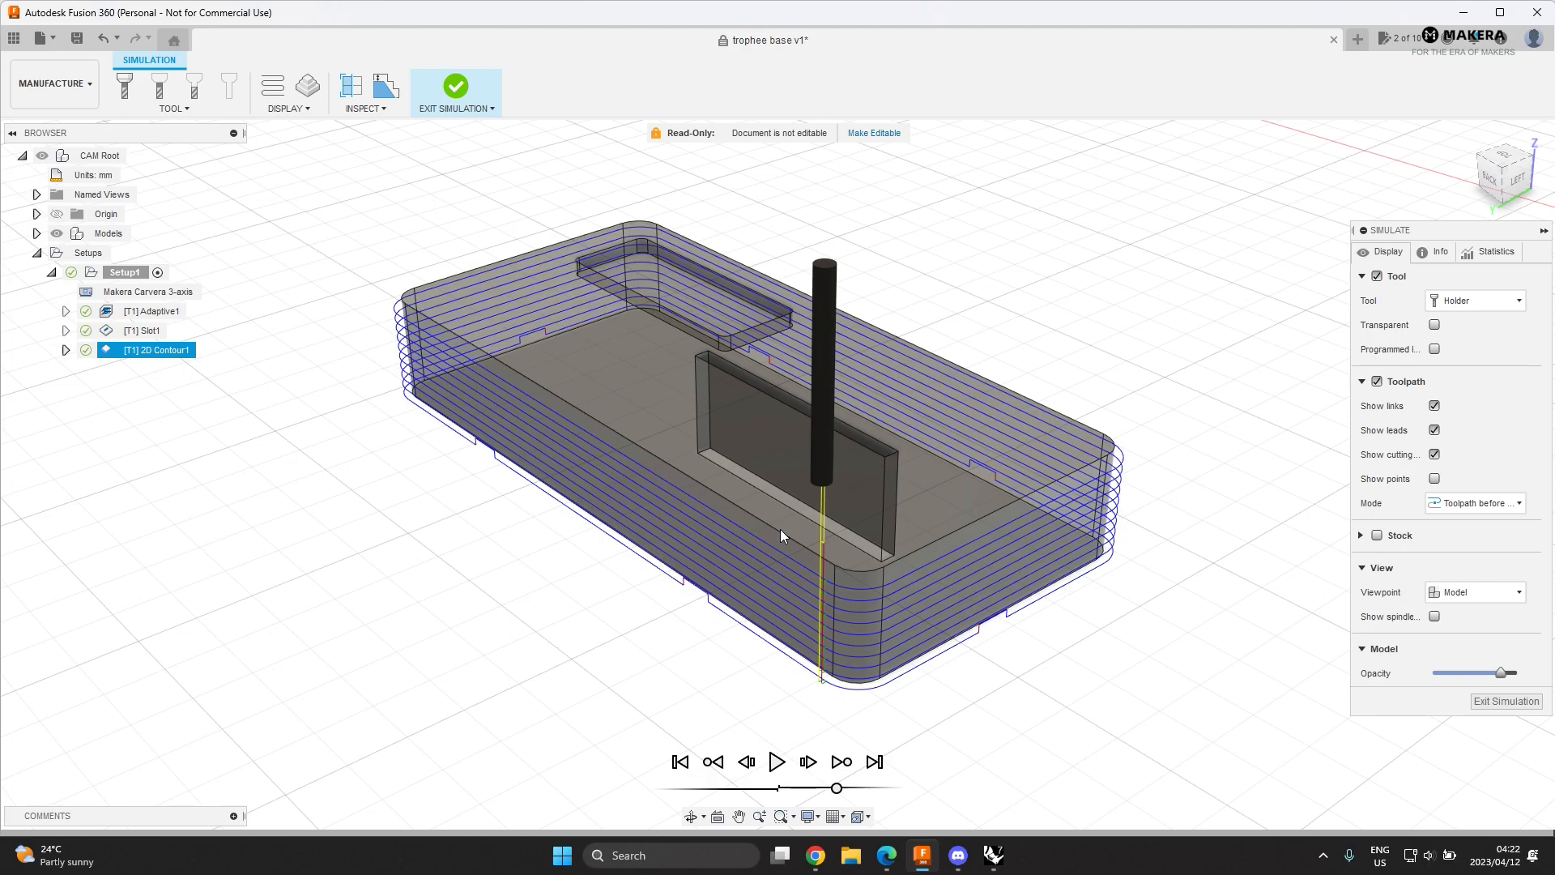
{"action": "left_click", "coordinate": [455, 87]}
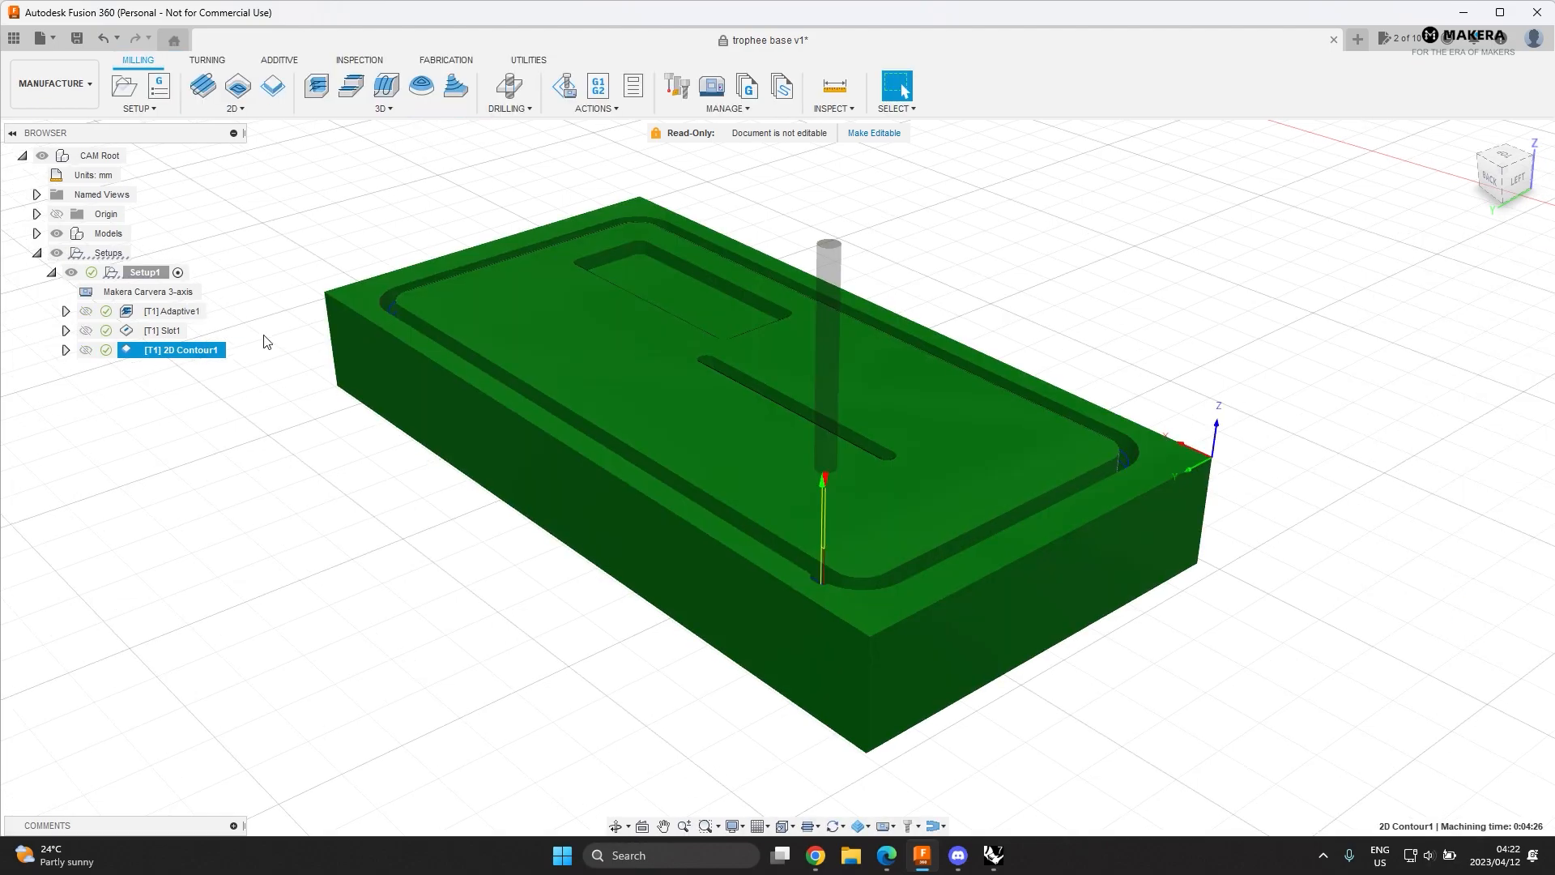
- Create an NC program from the Adaptive1, Slot1 and 2D Contour1 operations, name its file "Trophee base", and post it
{"action": "left_click_drag", "start_coordinate": [104, 382], "coordinate": [183, 334]}
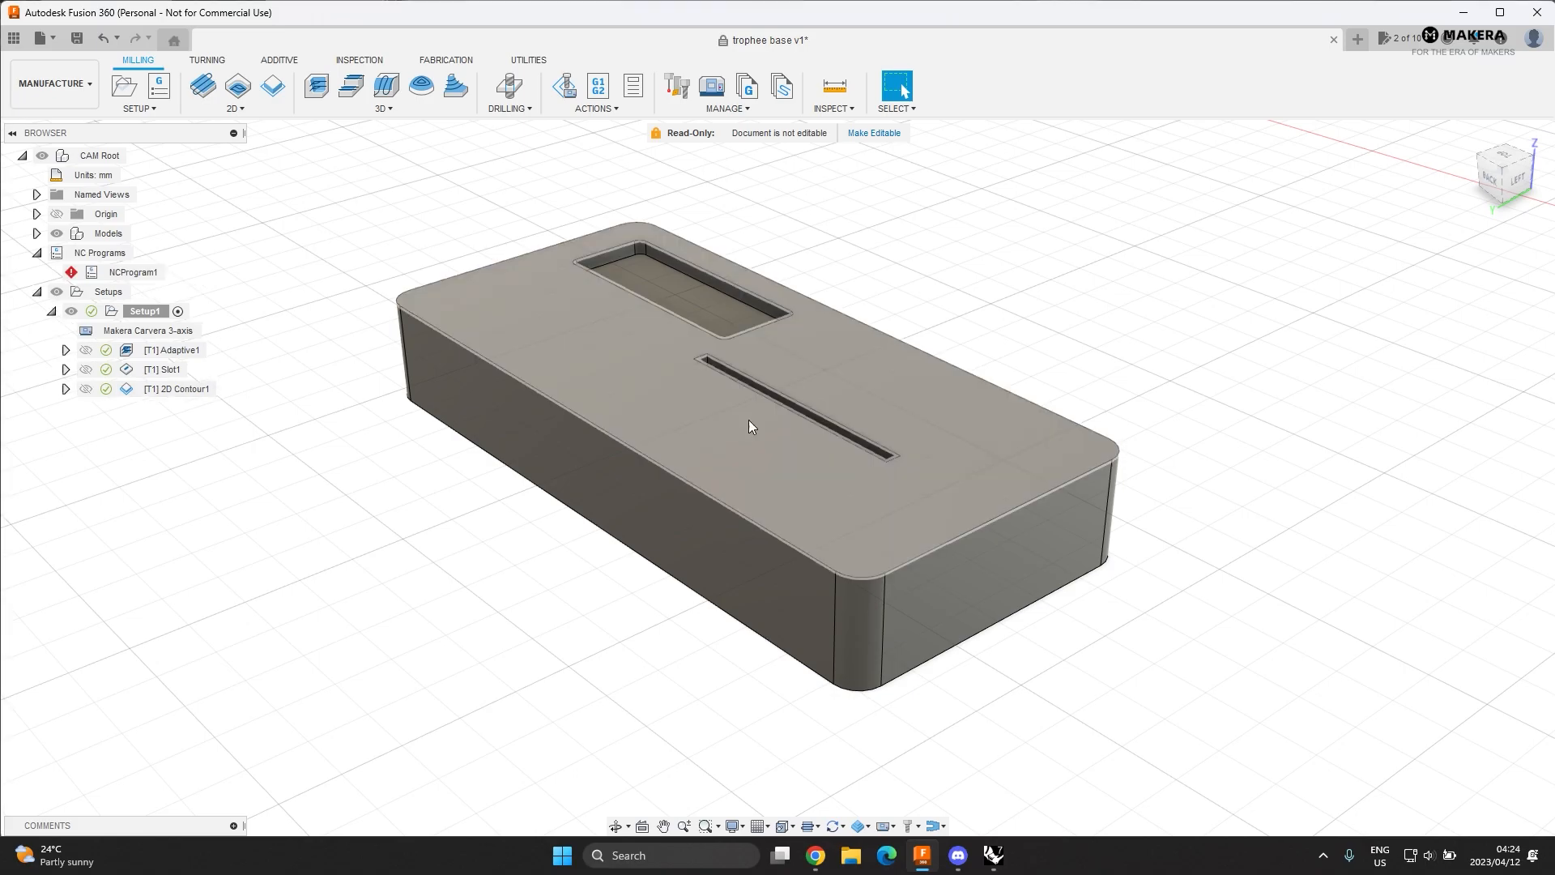
{"action": "scroll", "coordinate": [982, 494], "scroll_direction": "up", "scroll_amount": 2}
{"action": "scroll", "coordinate": [975, 494], "scroll_direction": "down", "scroll_amount": 1}
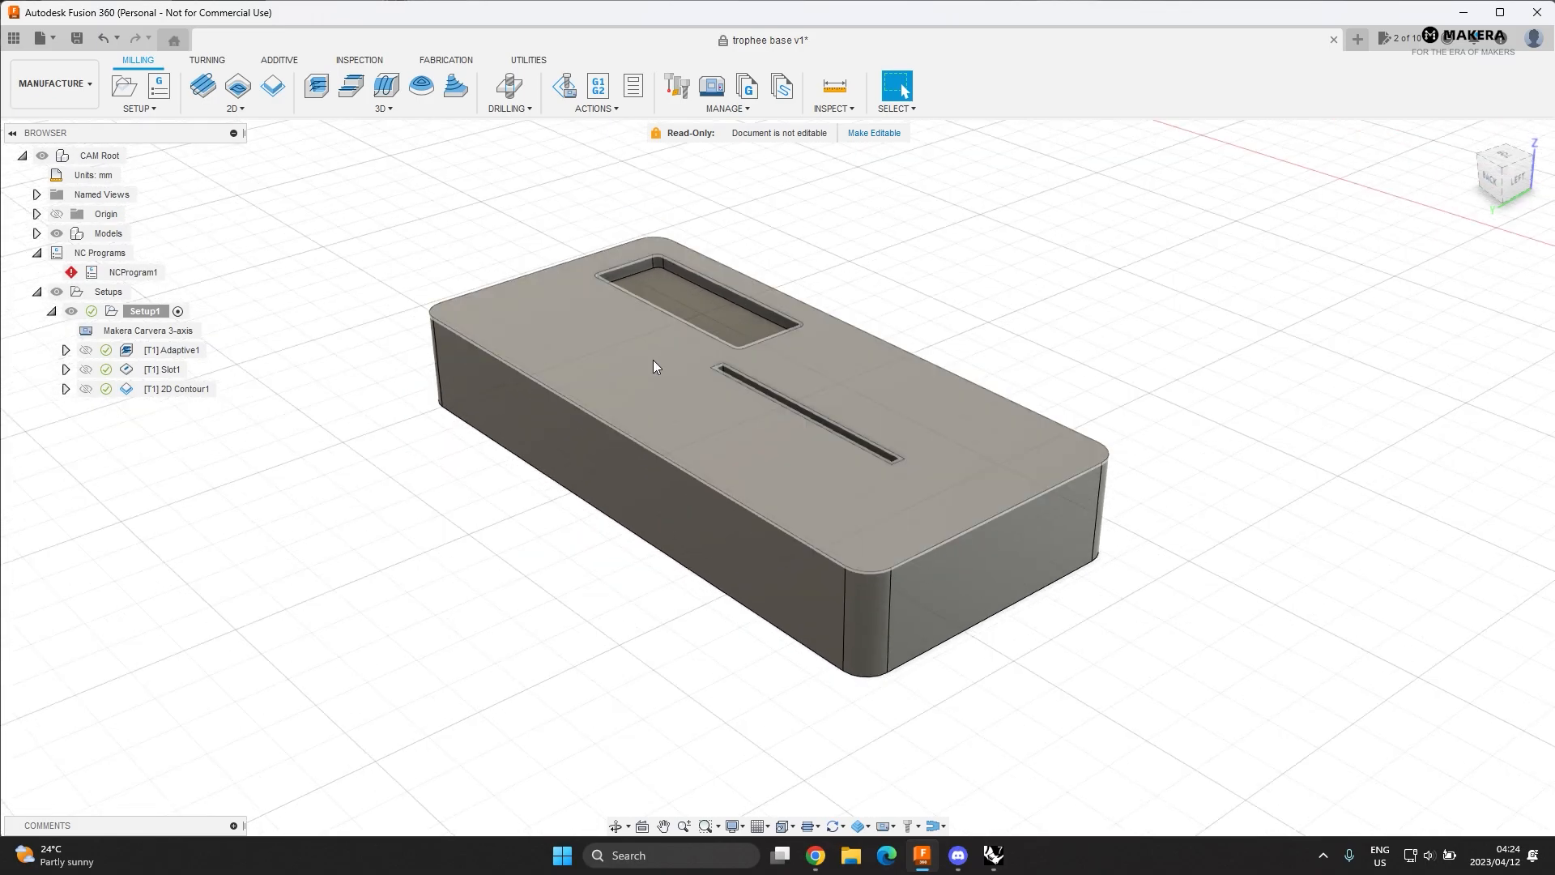
{"action": "left_click", "coordinate": [172, 350]}
{"action": "left_click", "coordinate": [168, 371], "text": "ctrl"}
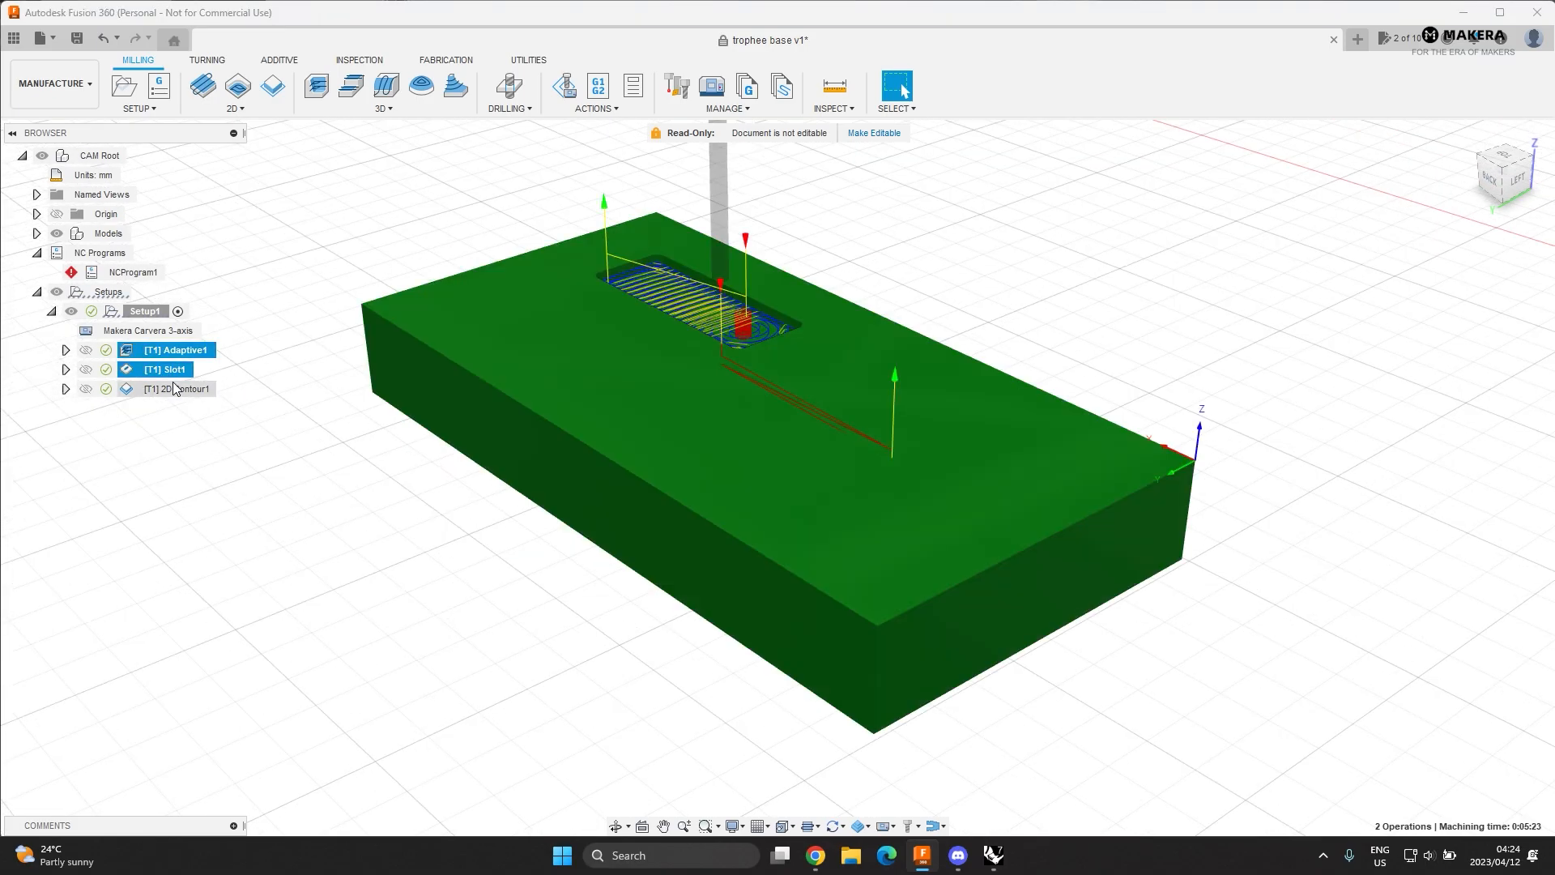
{"action": "left_click", "coordinate": [178, 391], "text": "ctrl"}
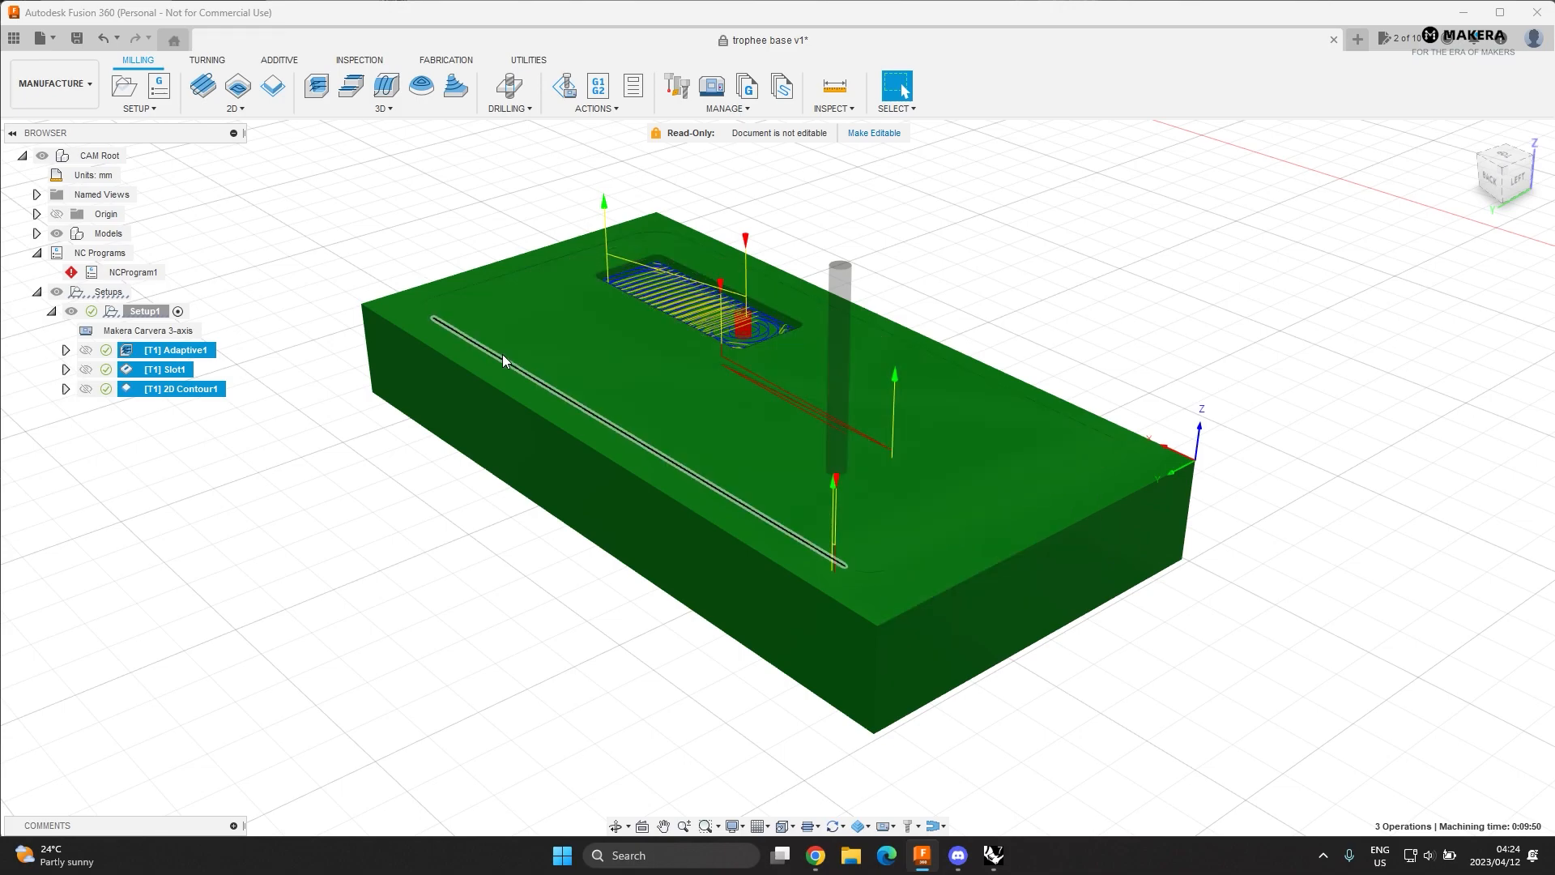
{"action": "left_click", "coordinate": [159, 92]}
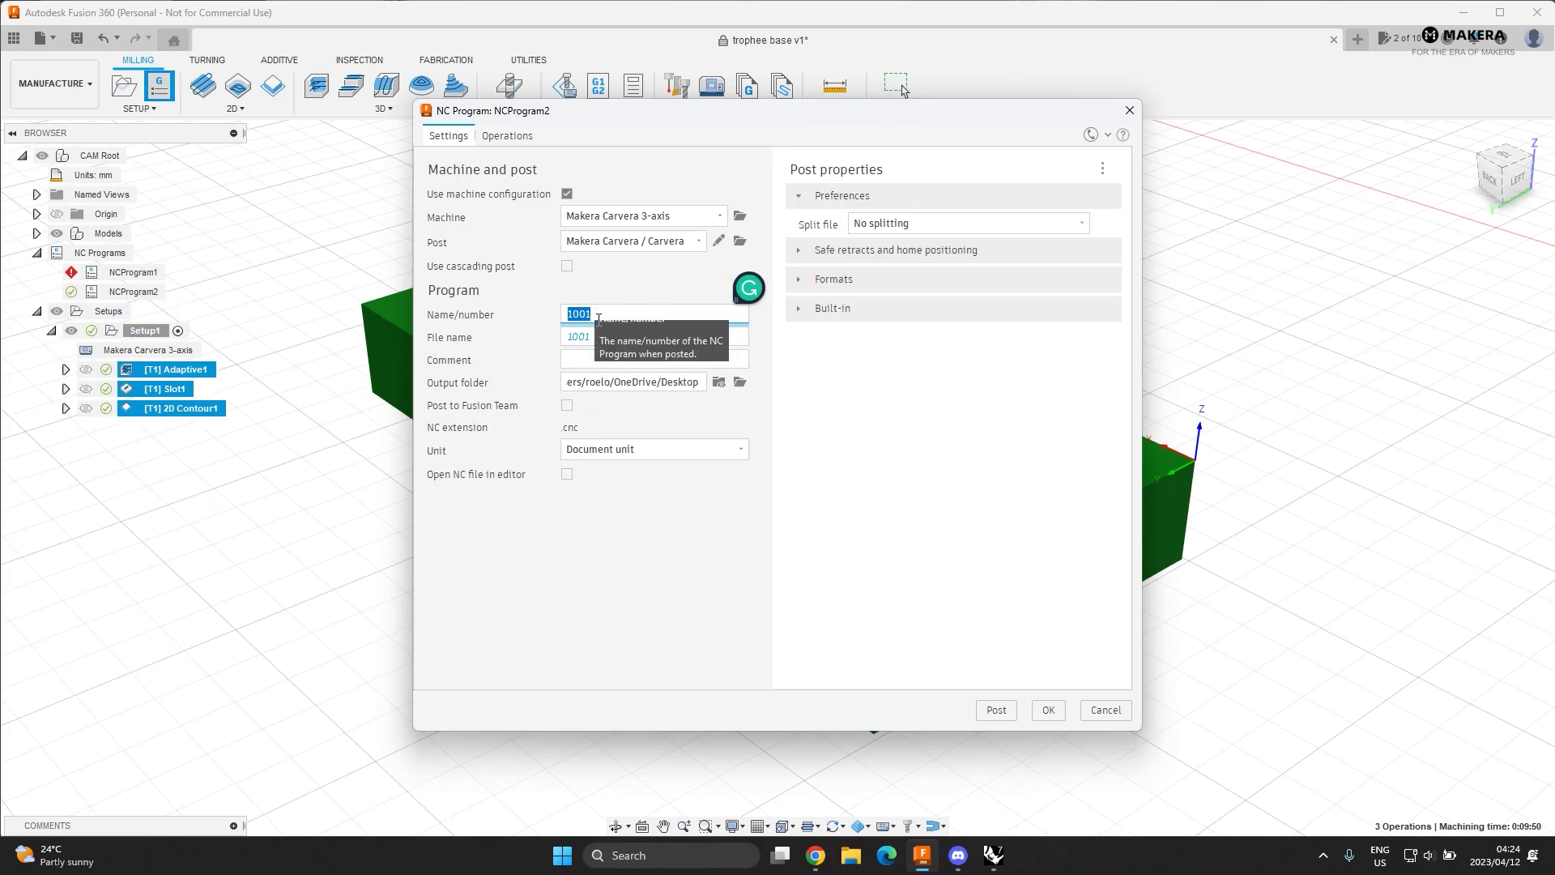
{"action": "key", "text": "Tab"}
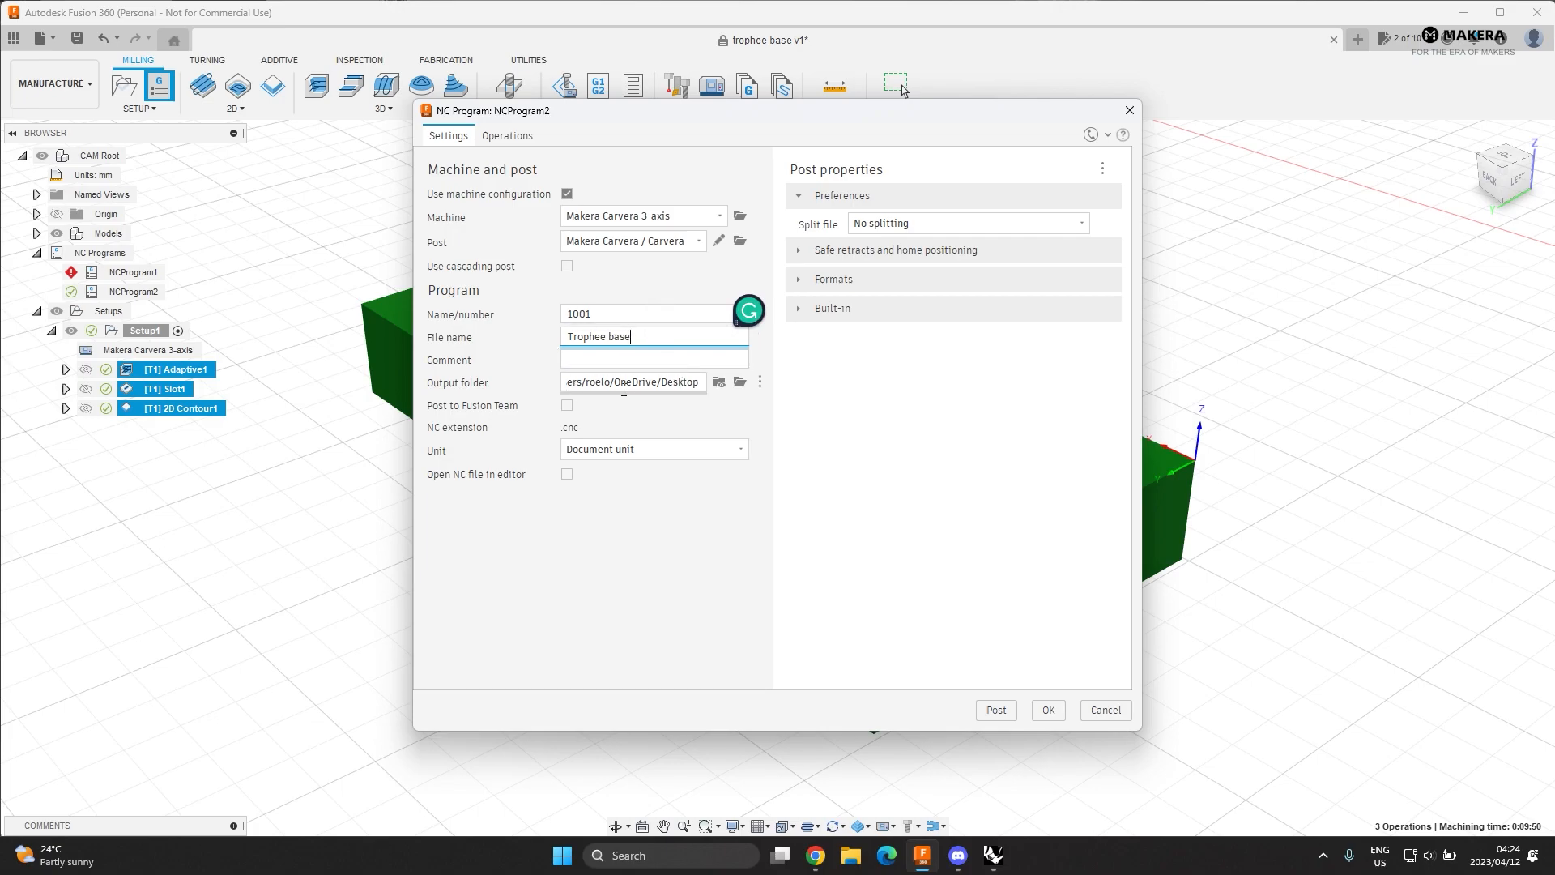
{"action": "left_click", "coordinate": [996, 710]}
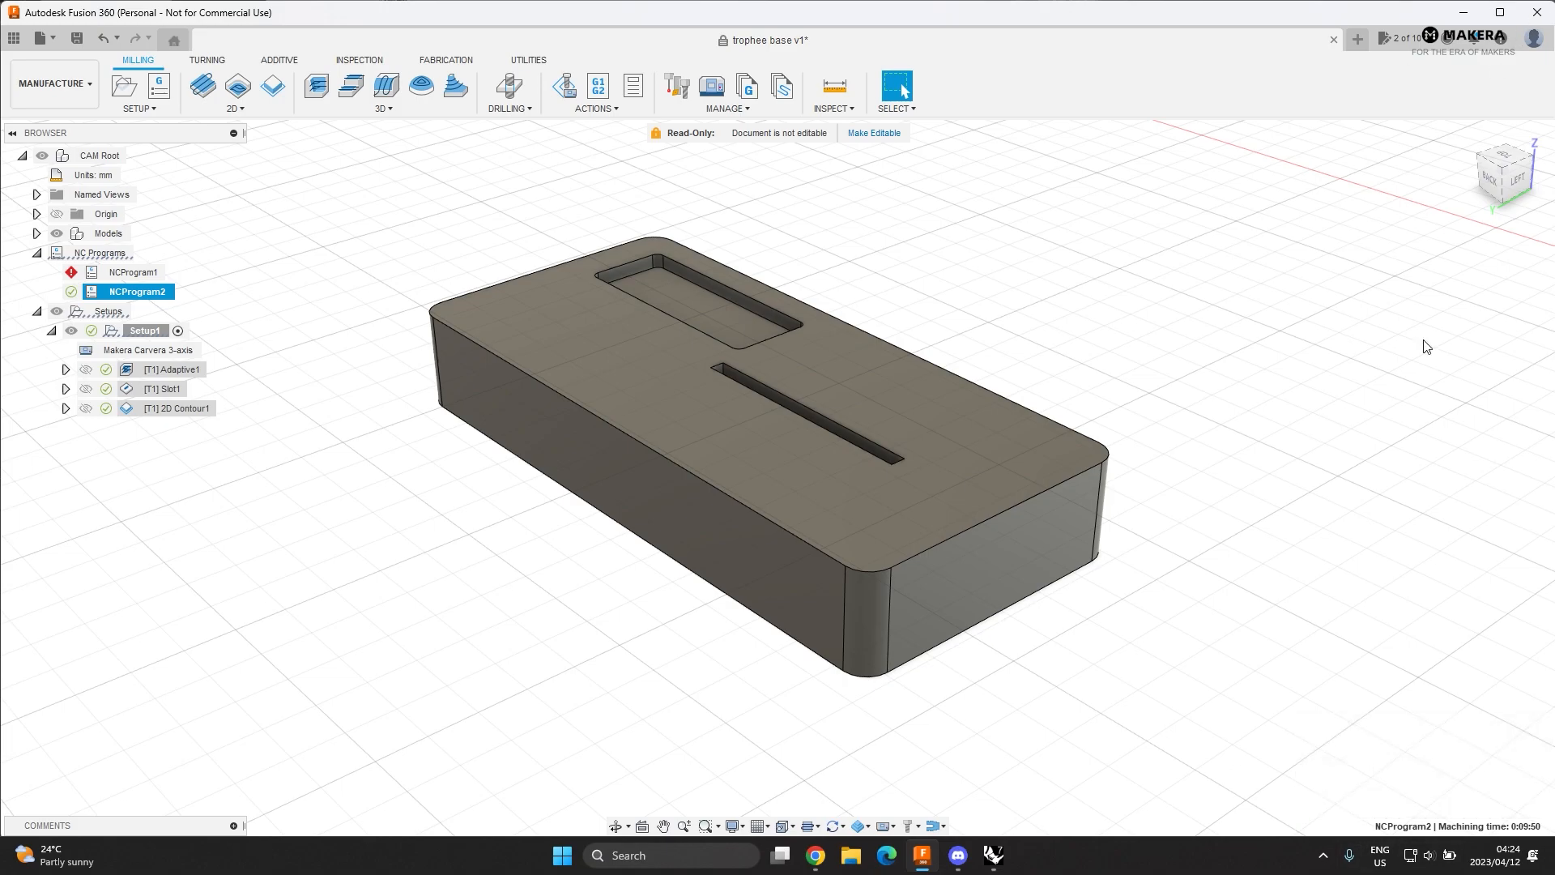
- Switch to the desktop and open the posted Trophee base file in Notepad
{"action": "left_click", "coordinate": [1463, 15]}
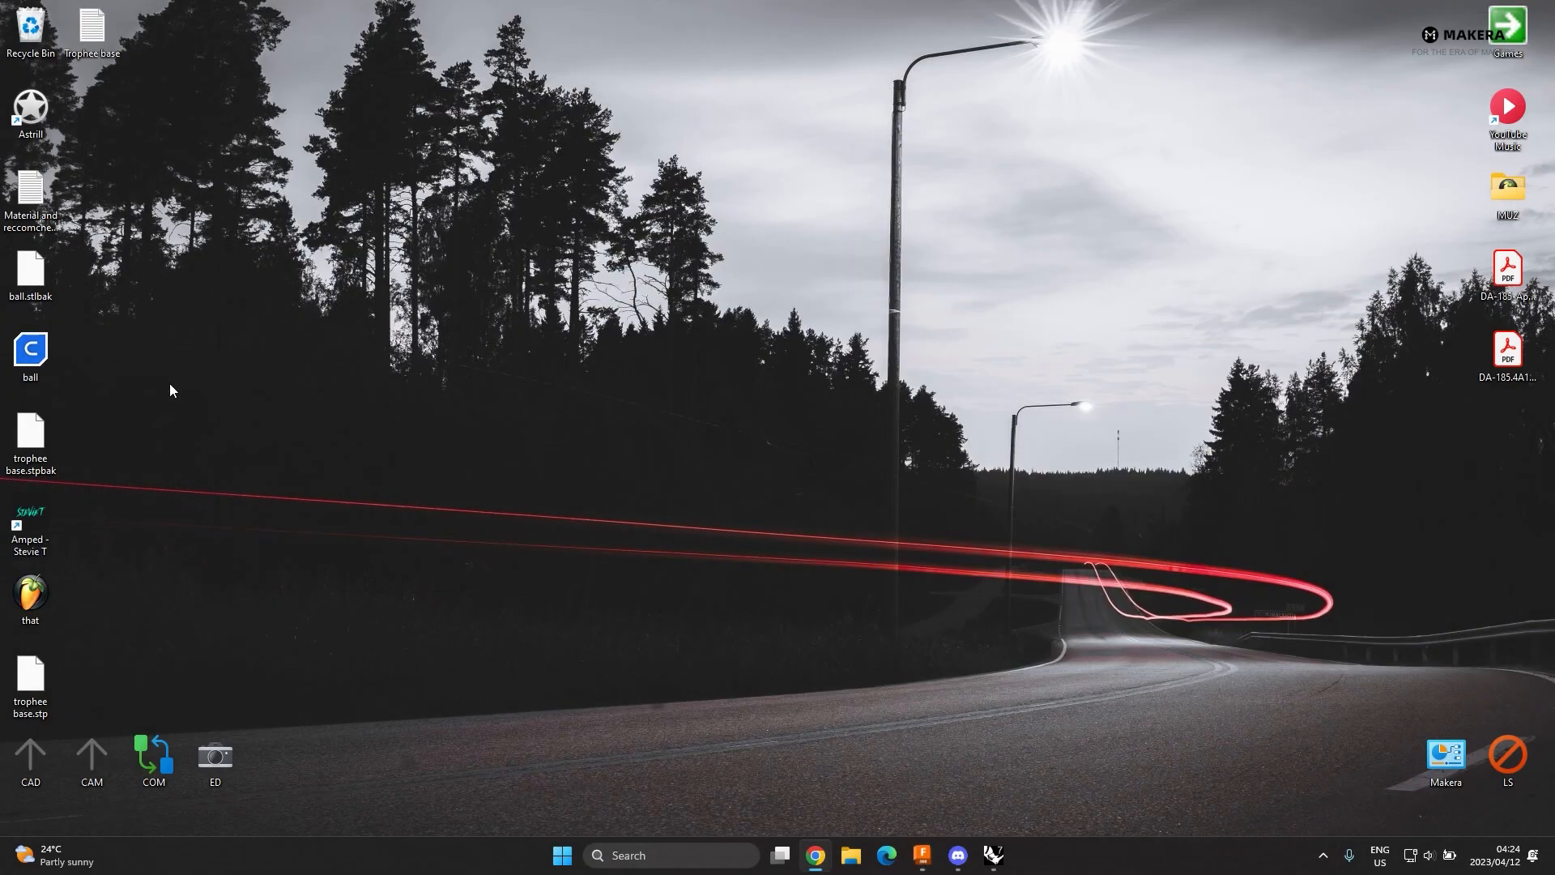
{"action": "double_click", "coordinate": [85, 16]}
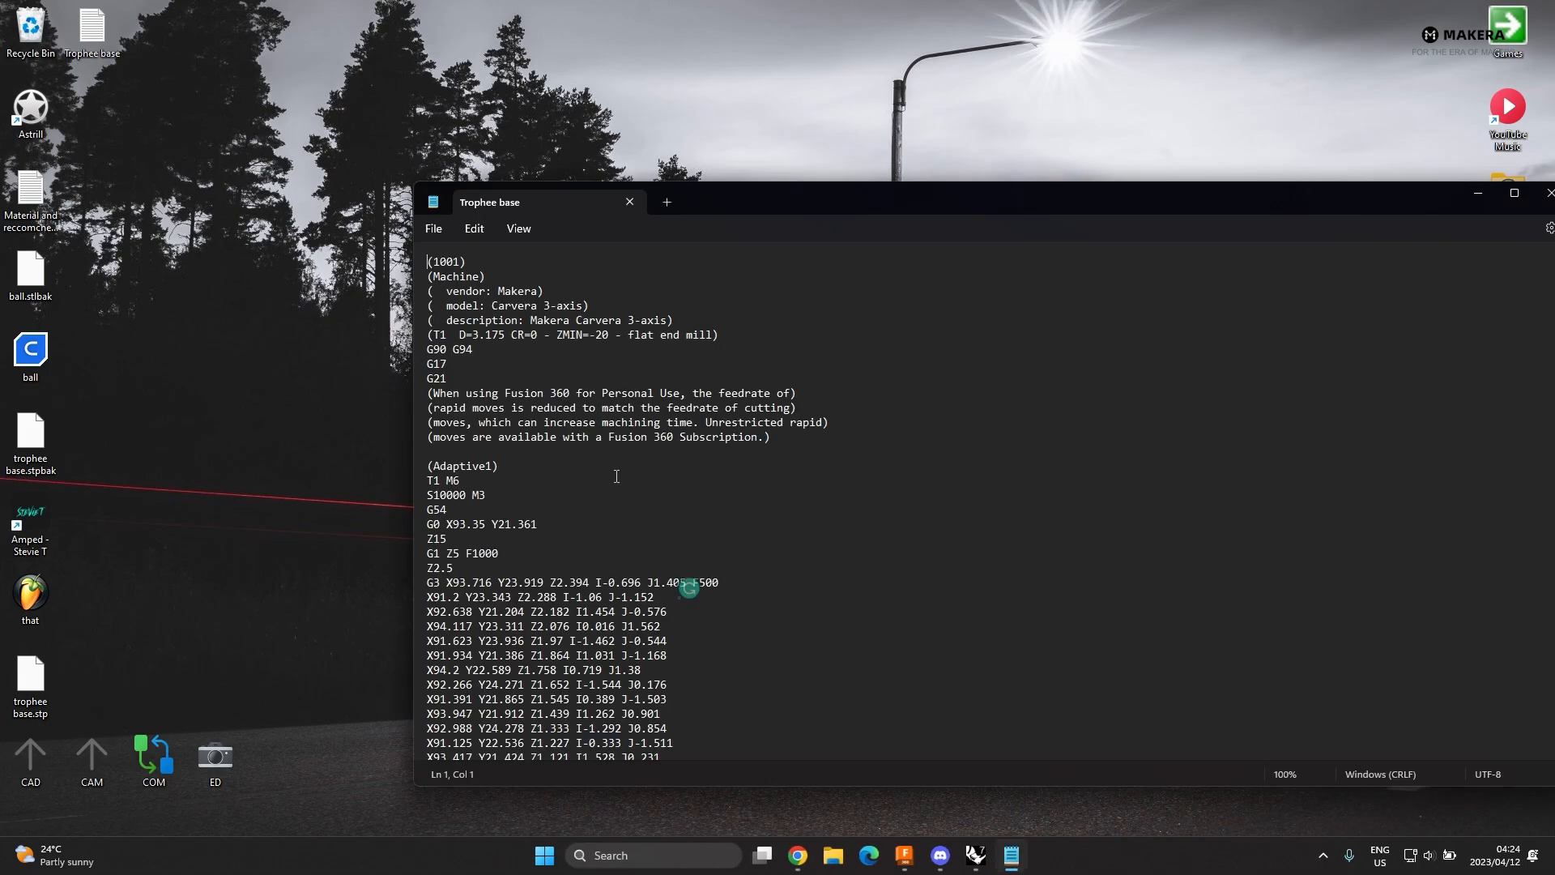
{"action": "left_click_drag", "start_coordinate": [971, 196], "coordinate": [725, 58]}
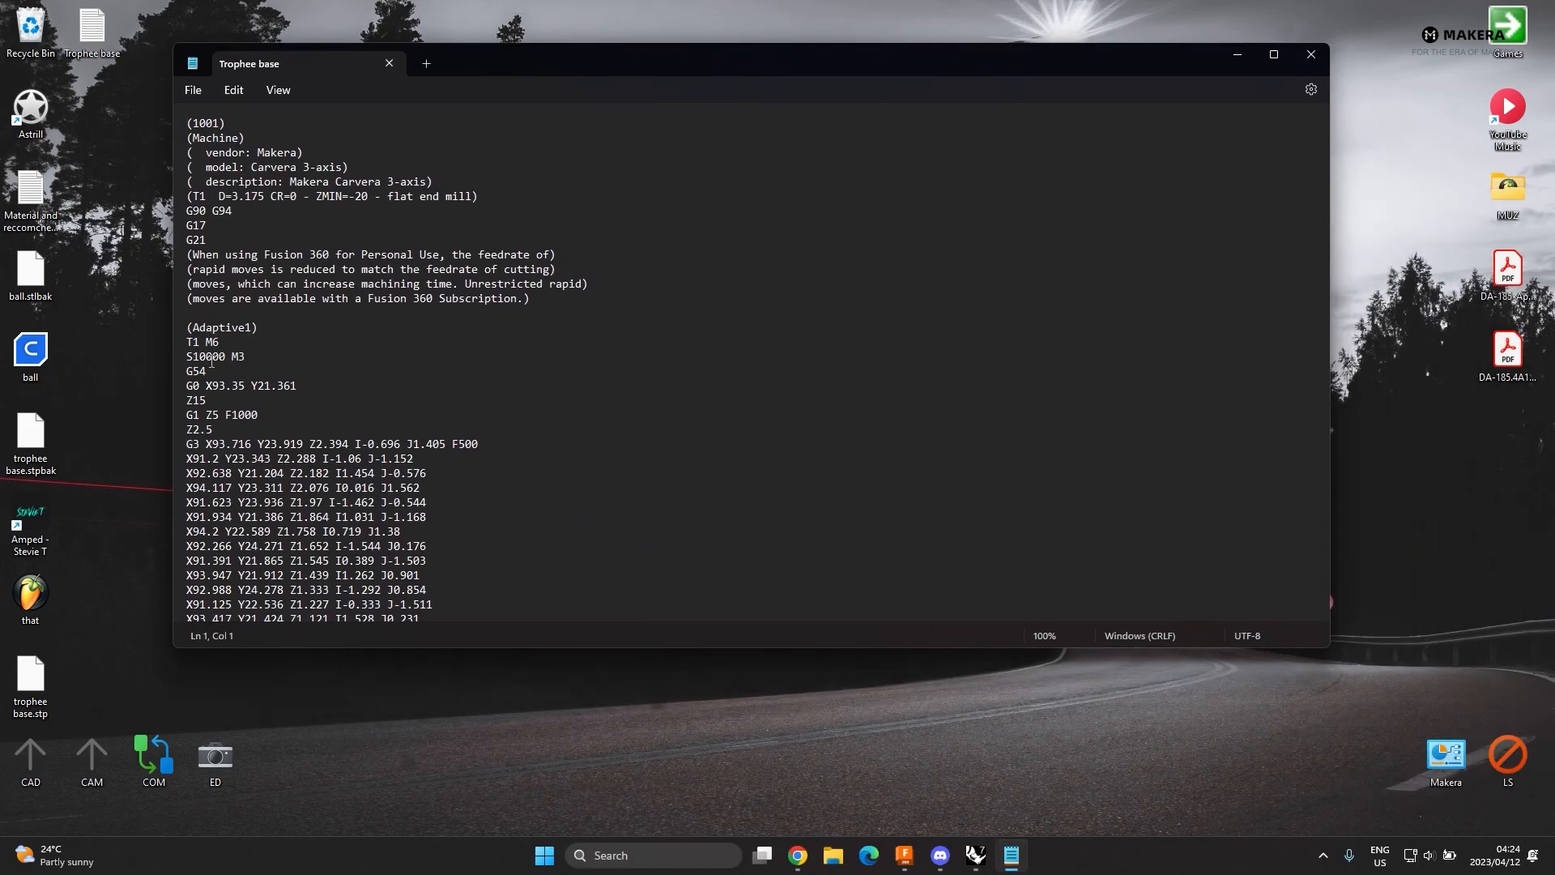
- Examine the G-code of the posted Trophee base file, reading through the adaptive toolpath's coordinate moves
{"action": "scroll", "coordinate": [211, 358], "scroll_direction": "down", "scroll_amount": 20}
{"action": "scroll", "coordinate": [355, 415], "scroll_direction": "down", "scroll_amount": 20}
{"action": "scroll", "coordinate": [356, 416], "scroll_direction": "down", "scroll_amount": 20}
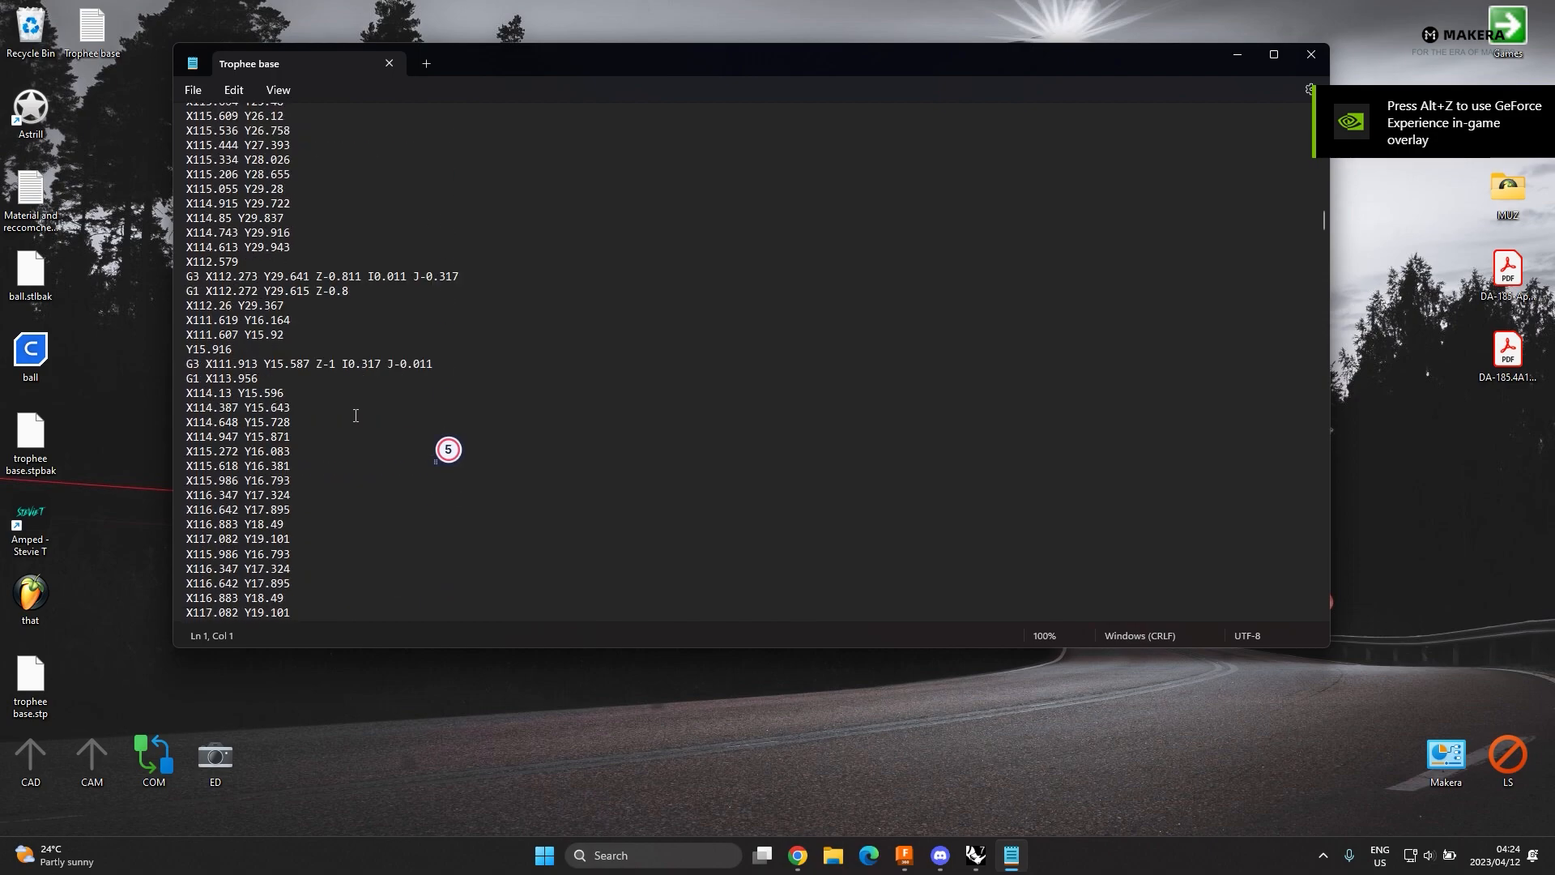
{"action": "scroll", "coordinate": [356, 416], "scroll_direction": "down", "scroll_amount": 20}
{"action": "scroll", "coordinate": [526, 340], "scroll_direction": "down", "scroll_amount": 20}
{"action": "scroll", "coordinate": [519, 338], "scroll_direction": "down", "scroll_amount": 10}
{"action": "left_click_drag", "start_coordinate": [1324, 300], "coordinate": [1309, 410]}
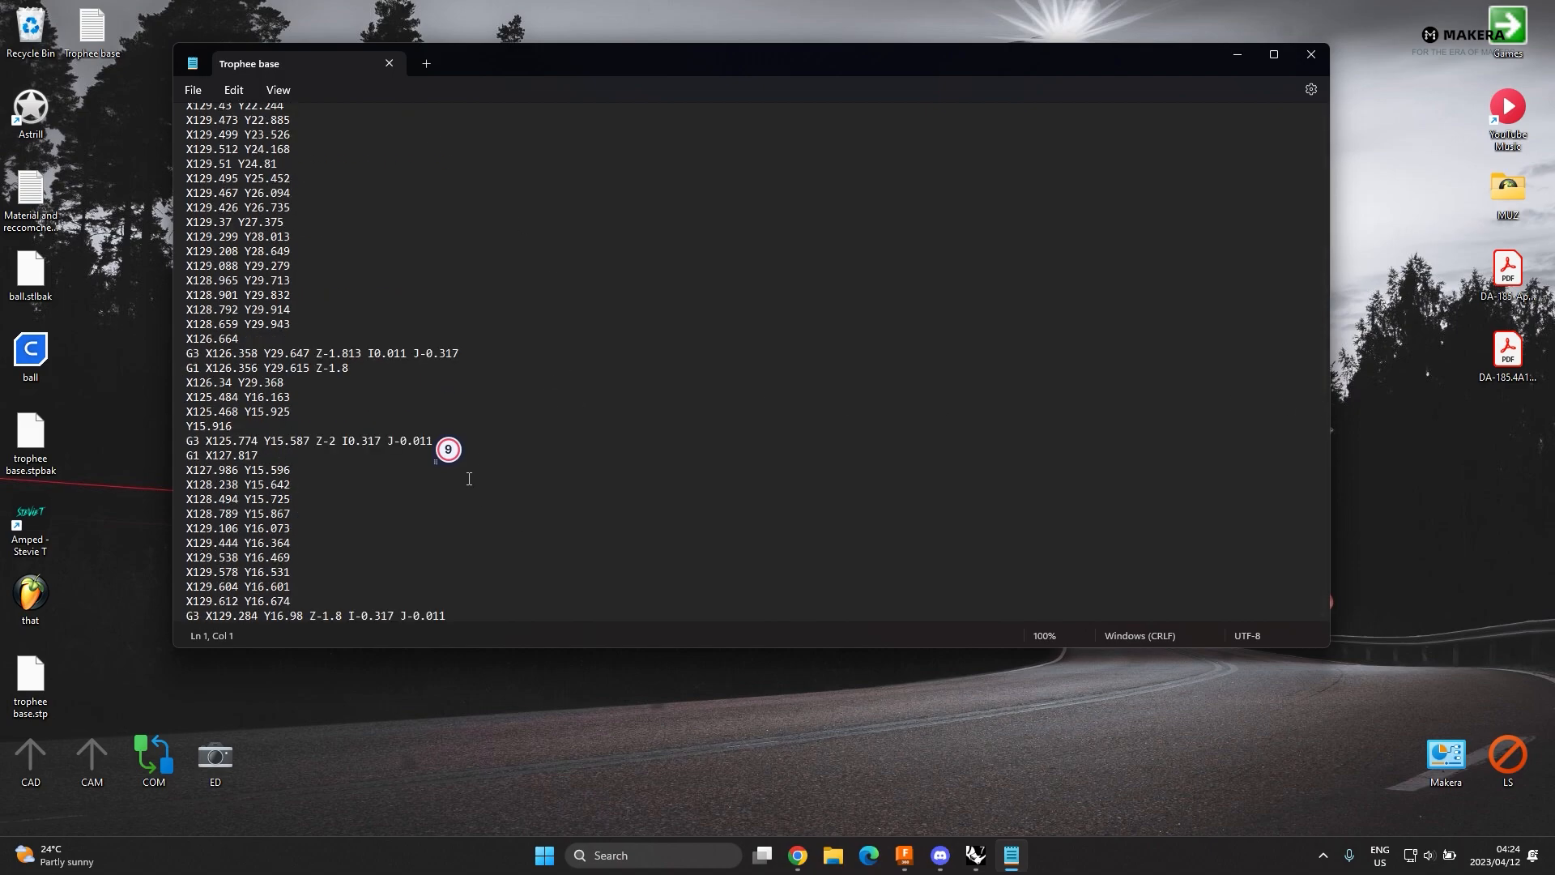
{"action": "scroll", "coordinate": [458, 518], "scroll_direction": "down", "scroll_amount": 2}
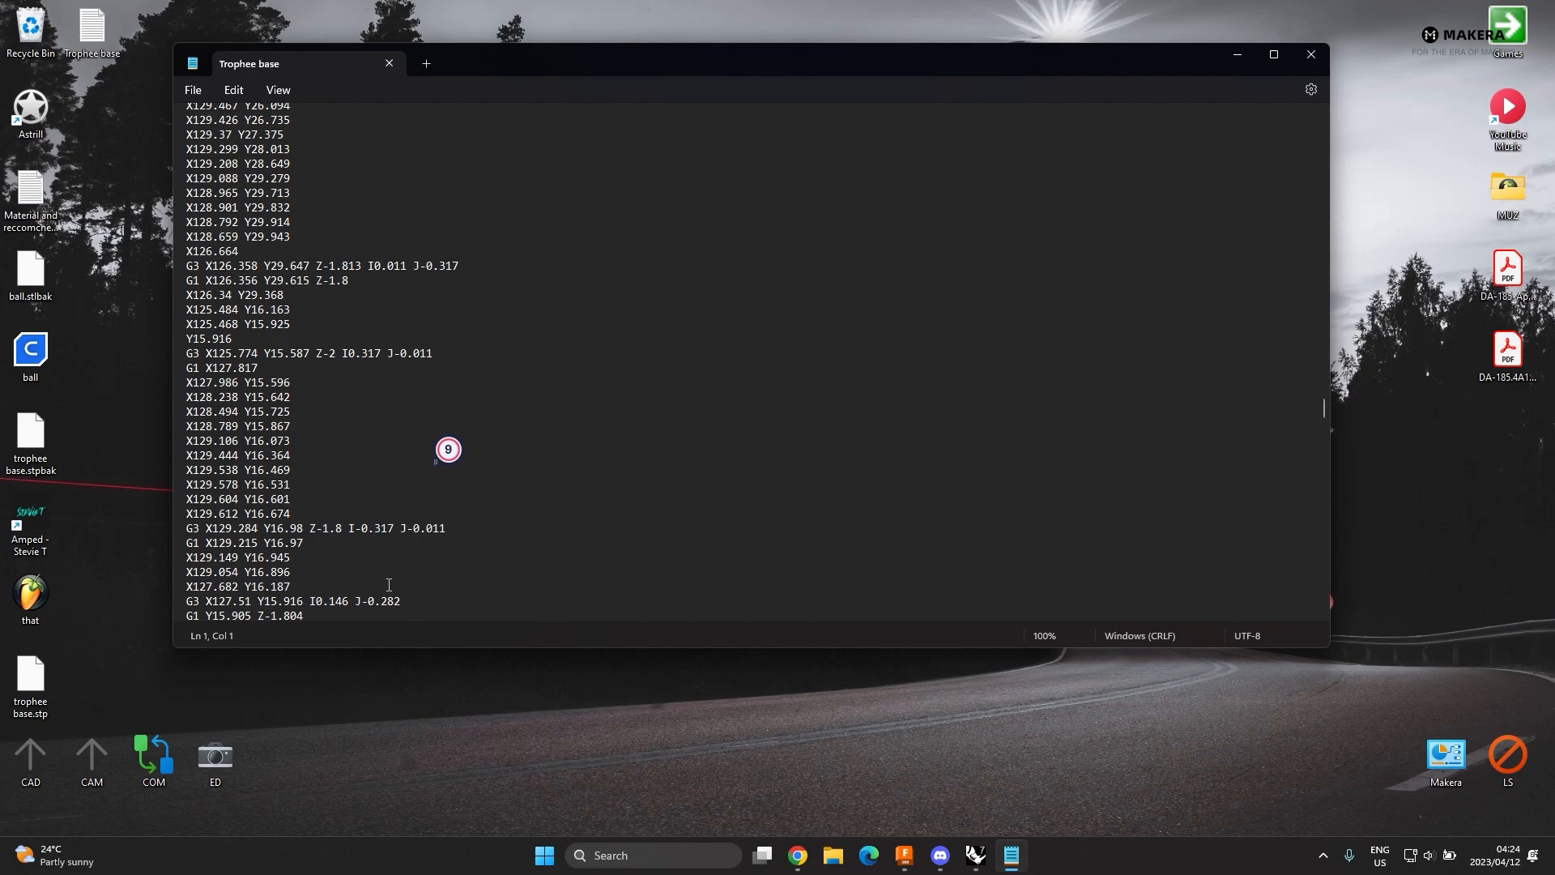
- Select all of the G-code text and check it from the program end back to its header
{"action": "key", "text": "ctrl+a"}
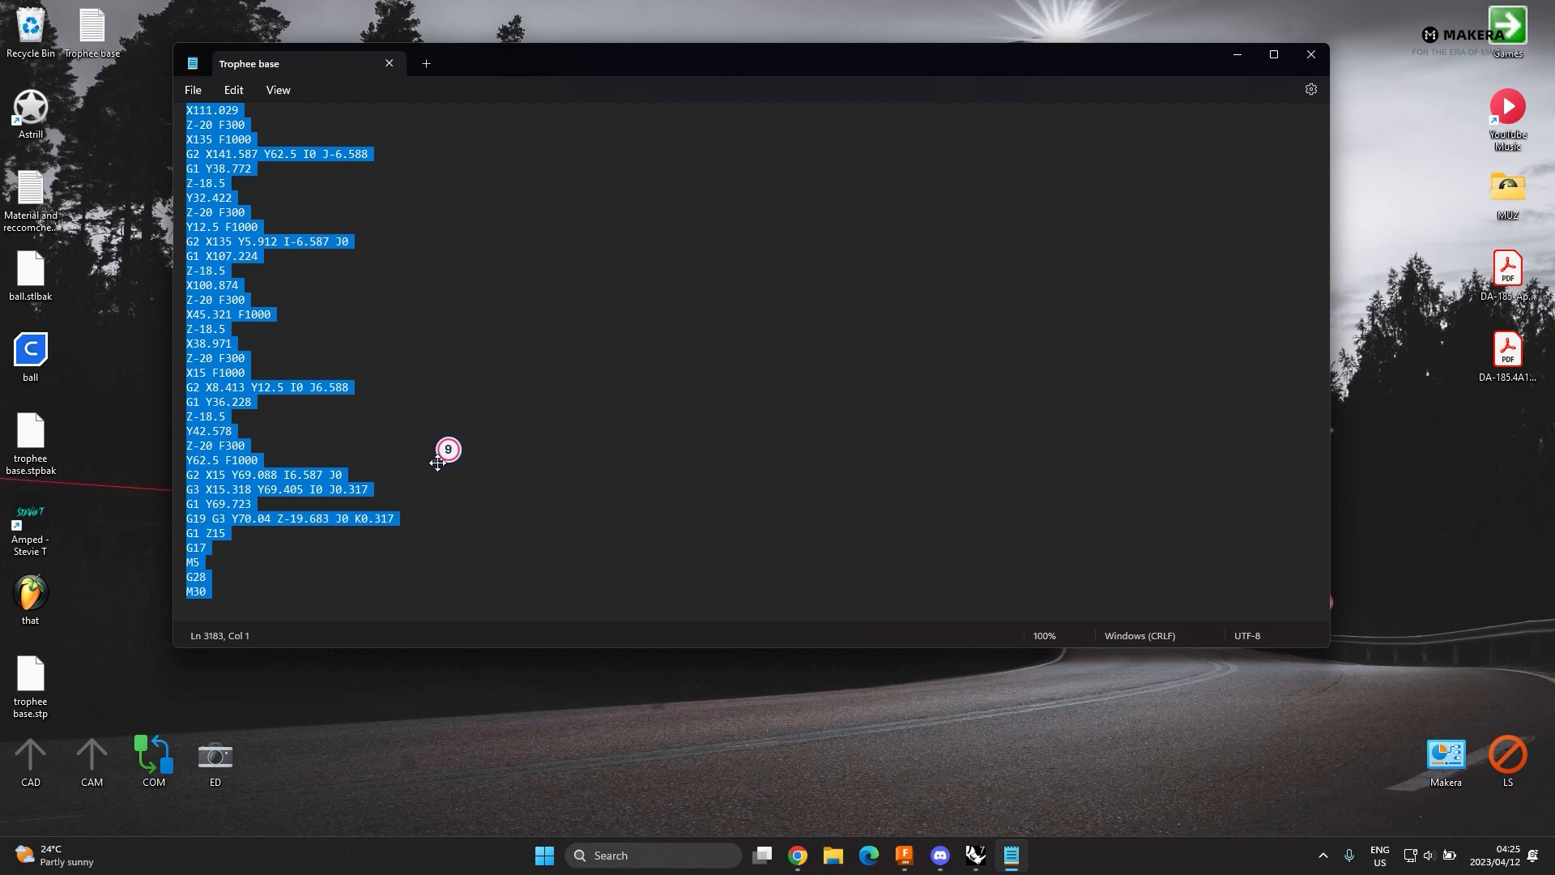
{"action": "scroll", "coordinate": [438, 462], "scroll_direction": "up", "scroll_amount": 7}
{"action": "left_click_drag", "start_coordinate": [1323, 598], "coordinate": [1300, 119]}
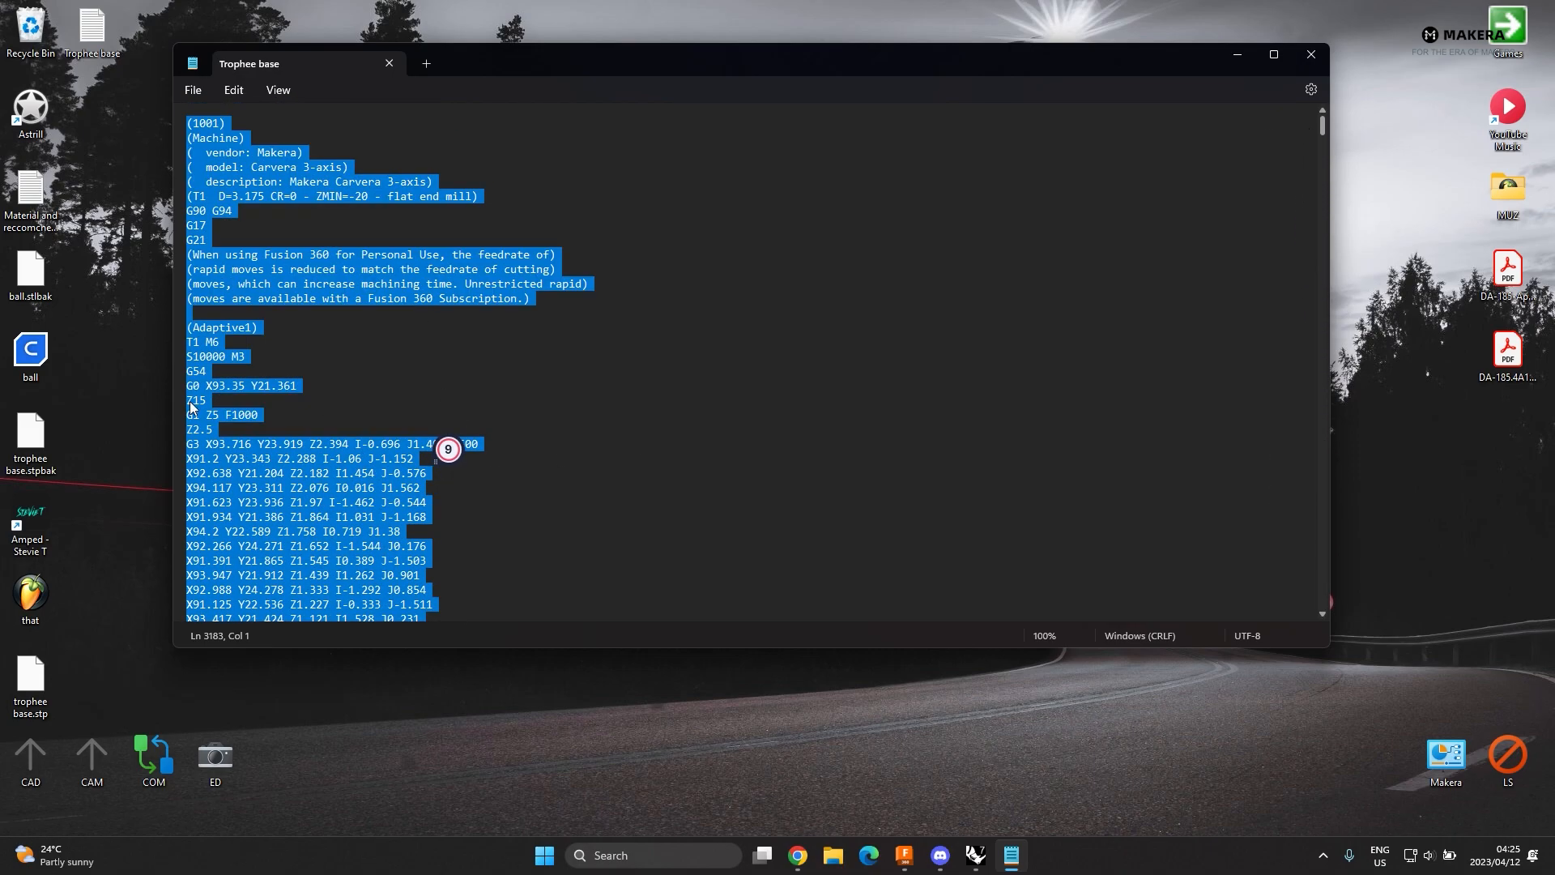
- Clear the text selection and check the start of the Adaptive1 code and the machine header of the Trophee base file
{"action": "scroll", "coordinate": [259, 354], "scroll_direction": "down", "scroll_amount": 4}
{"action": "left_click", "coordinate": [198, 173]}
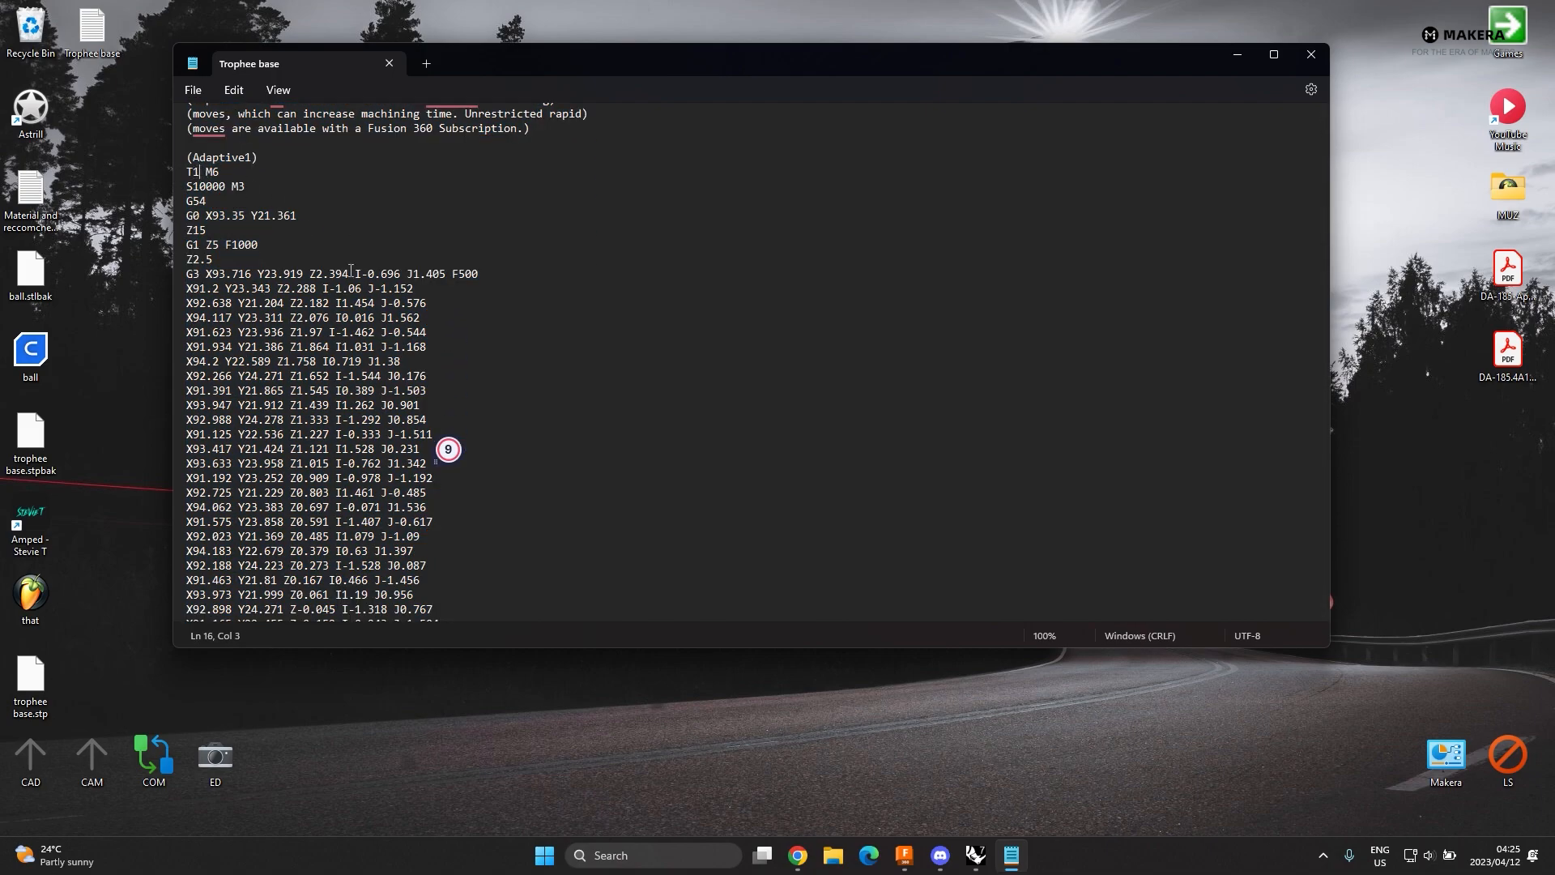
{"action": "scroll", "coordinate": [608, 338], "scroll_direction": "up", "scroll_amount": 4}
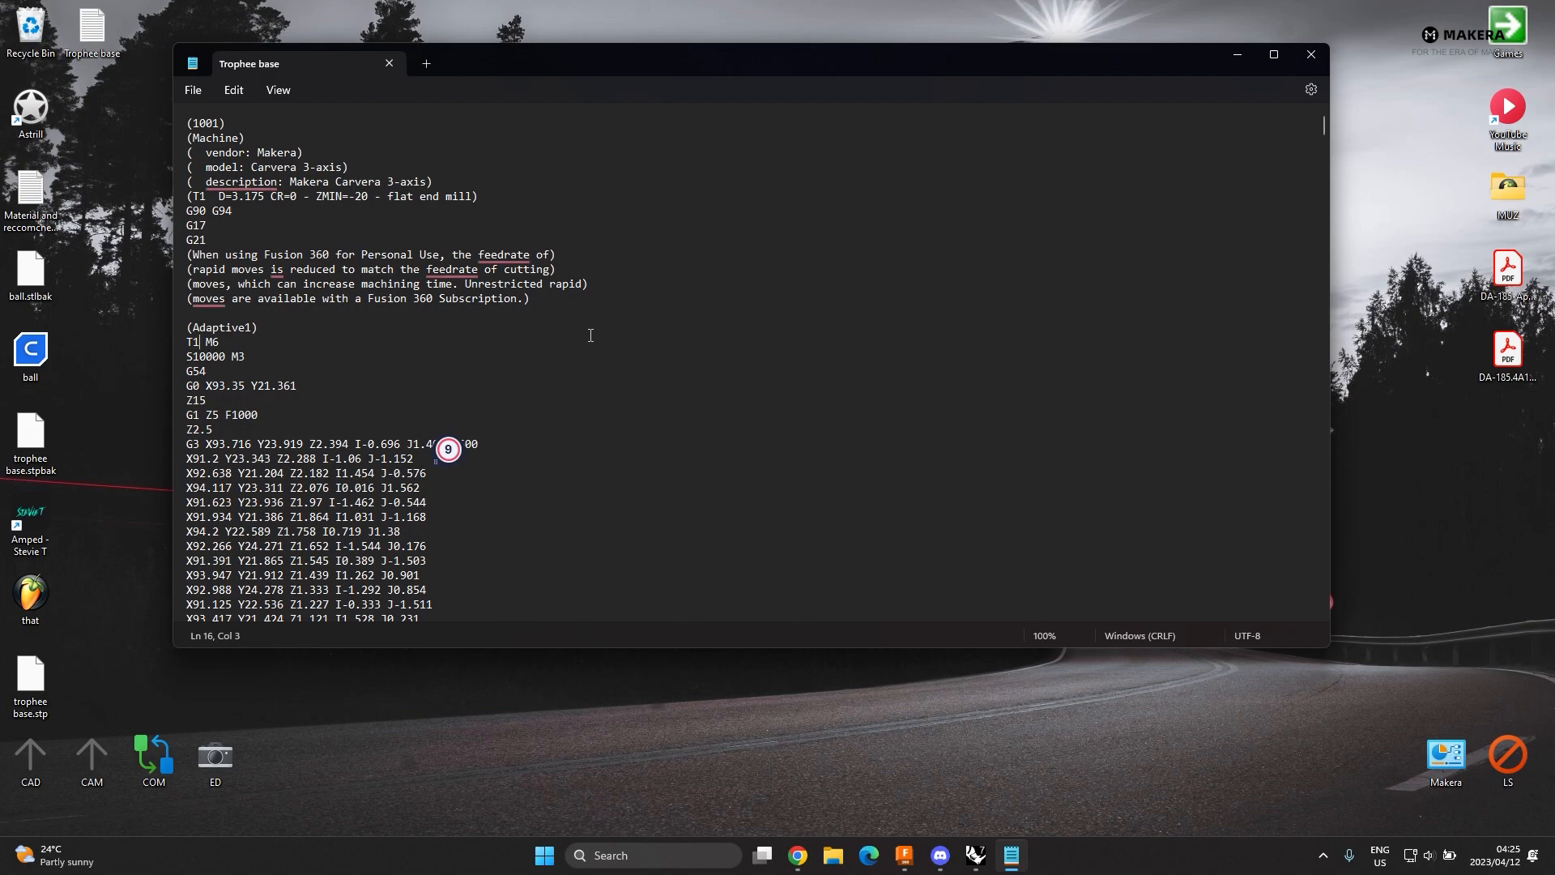
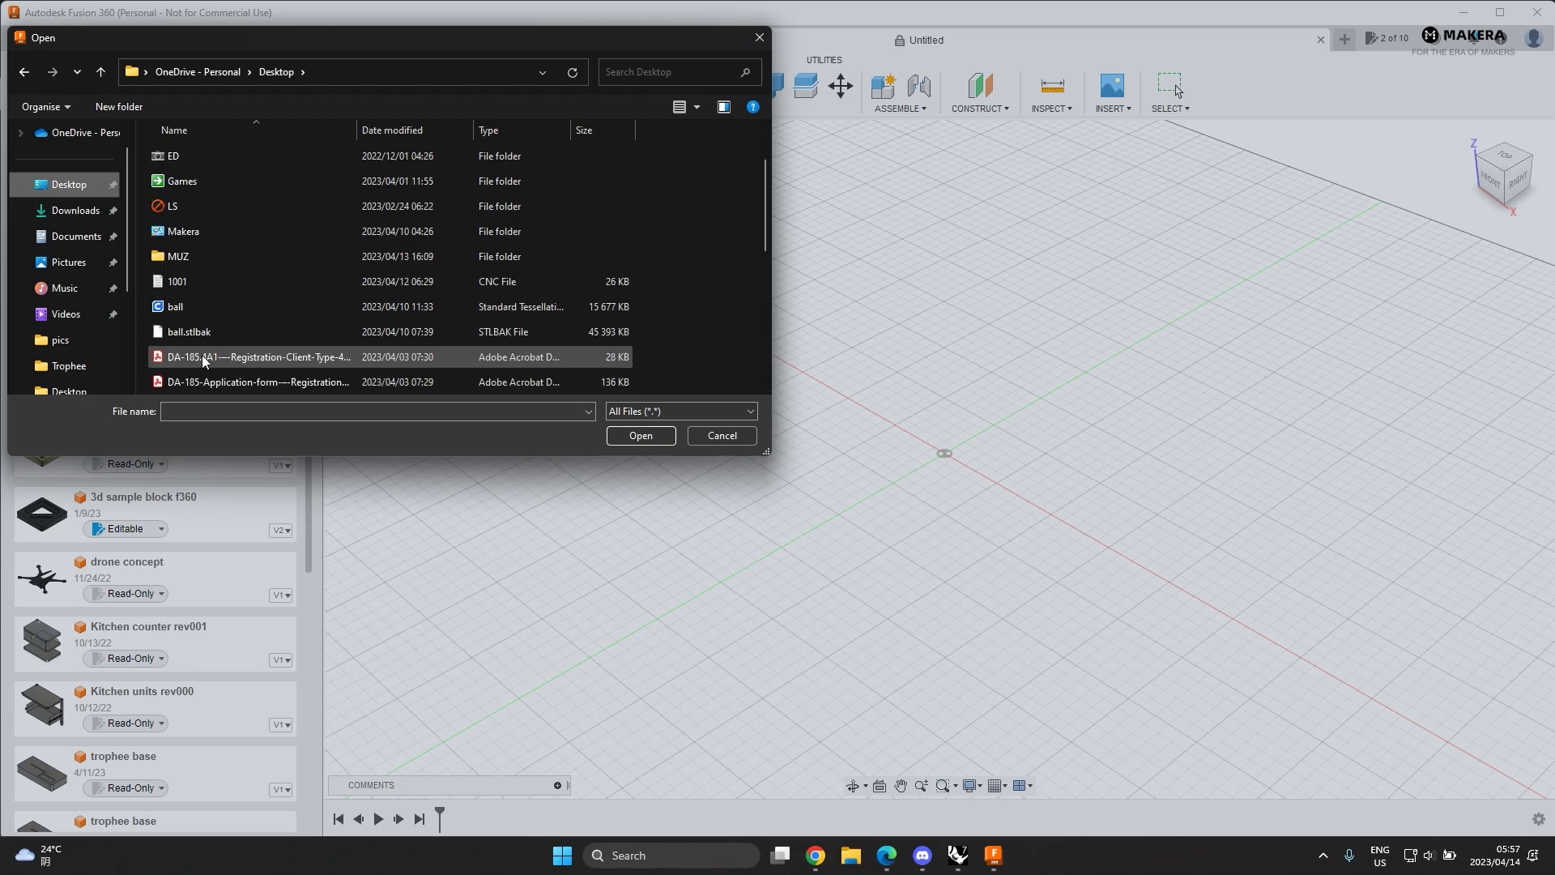
- Upload Wooden upright.stp from Desktop > Makera > Carvera > Projects > Trophee to the Admin Project and close the job status
{"action": "double_click", "coordinate": [192, 235]}
{"action": "double_click", "coordinate": [188, 156]}
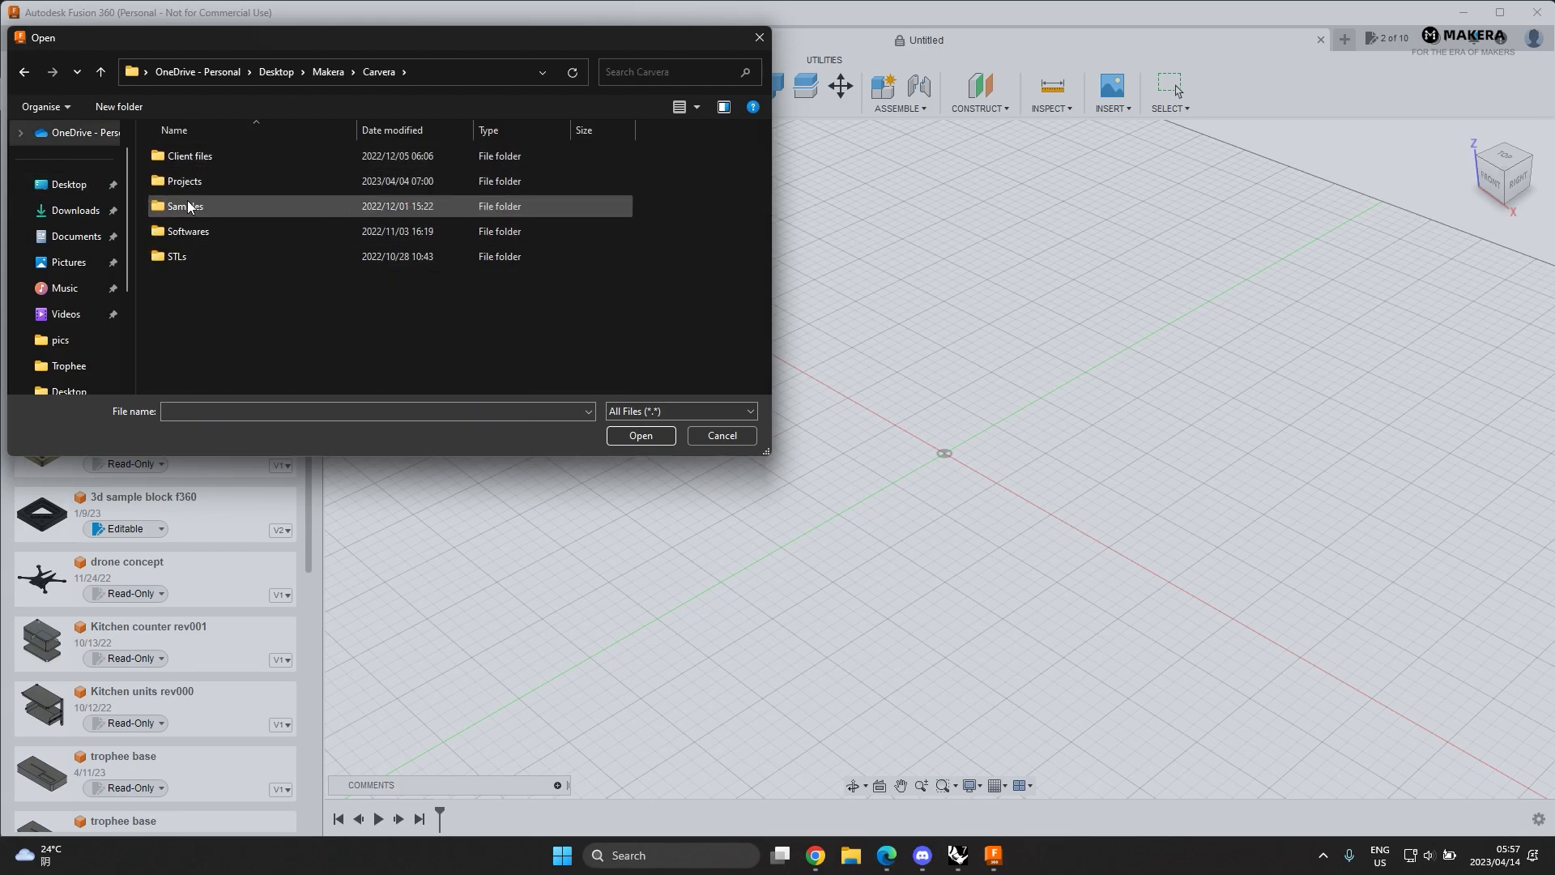
{"action": "double_click", "coordinate": [192, 181]}
{"action": "double_click", "coordinate": [203, 356]}
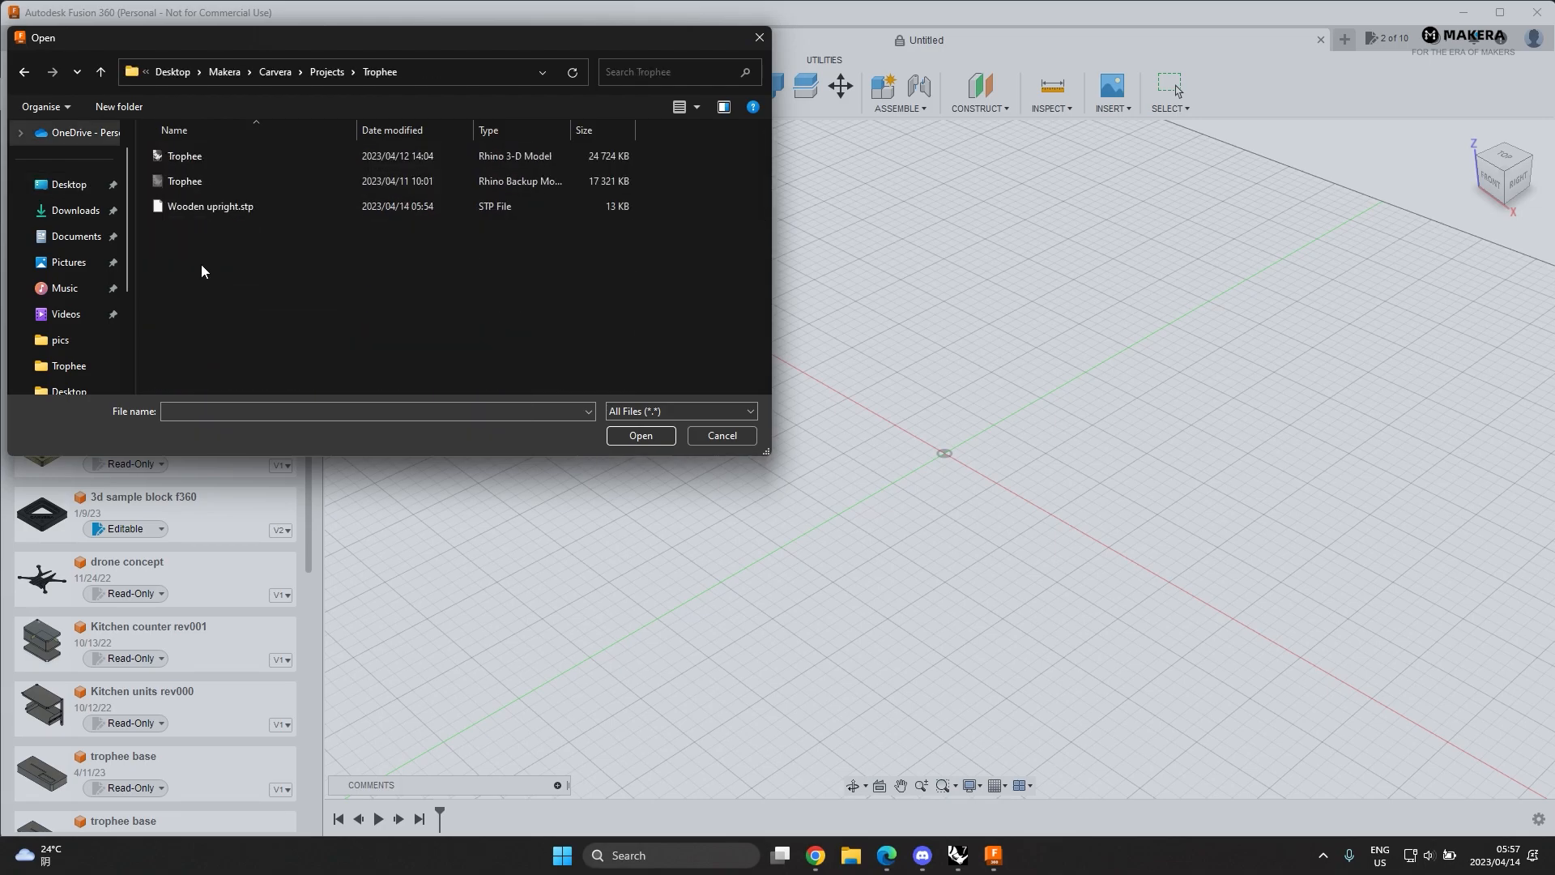
{"action": "double_click", "coordinate": [199, 209]}
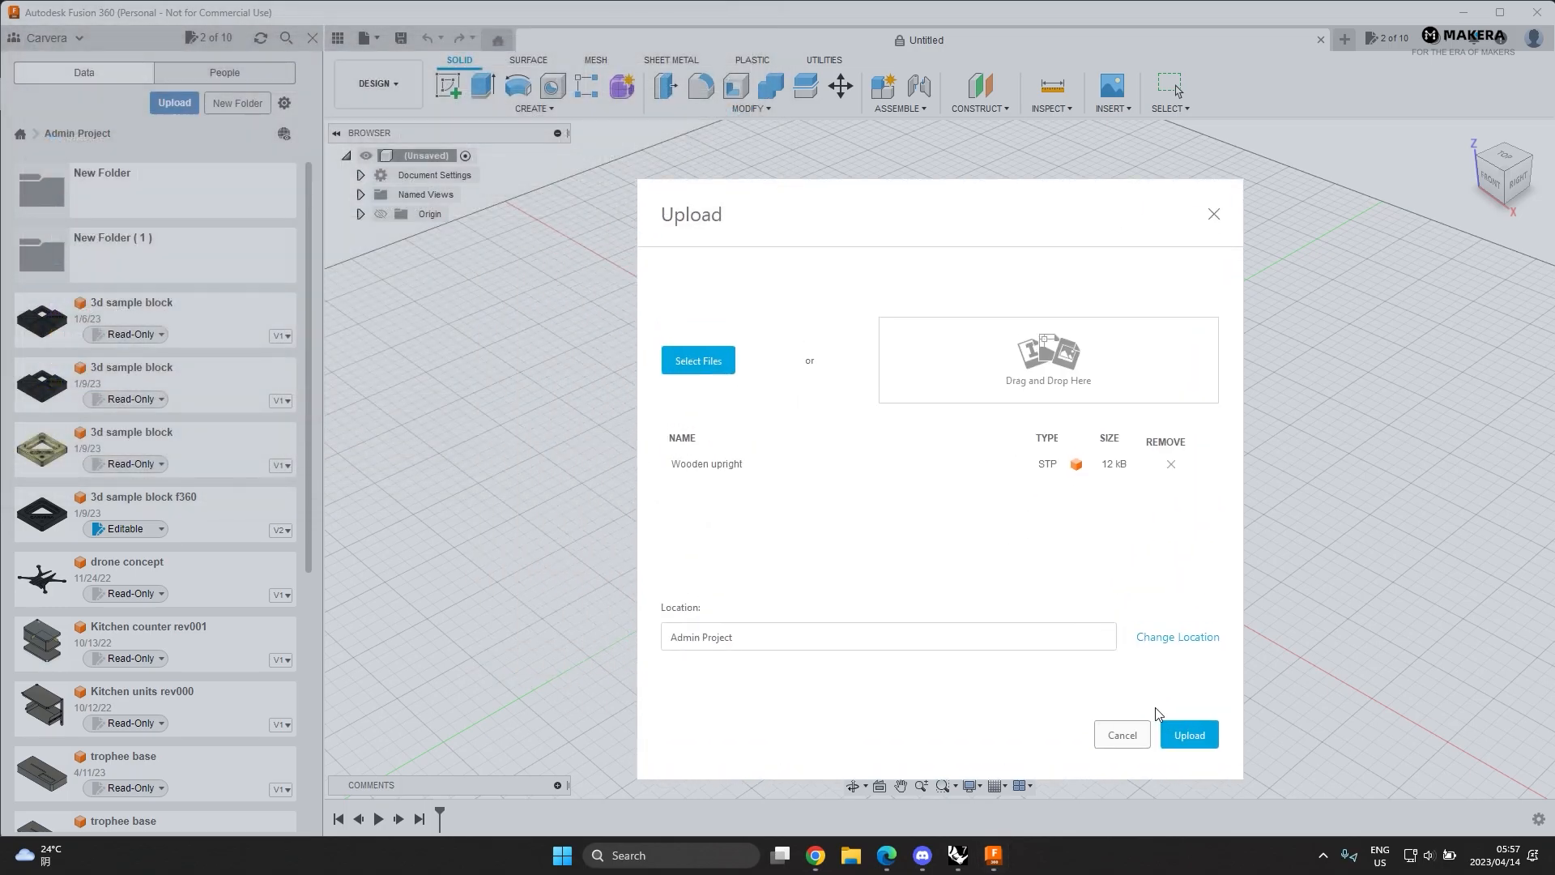
{"action": "left_click", "coordinate": [1186, 734]}
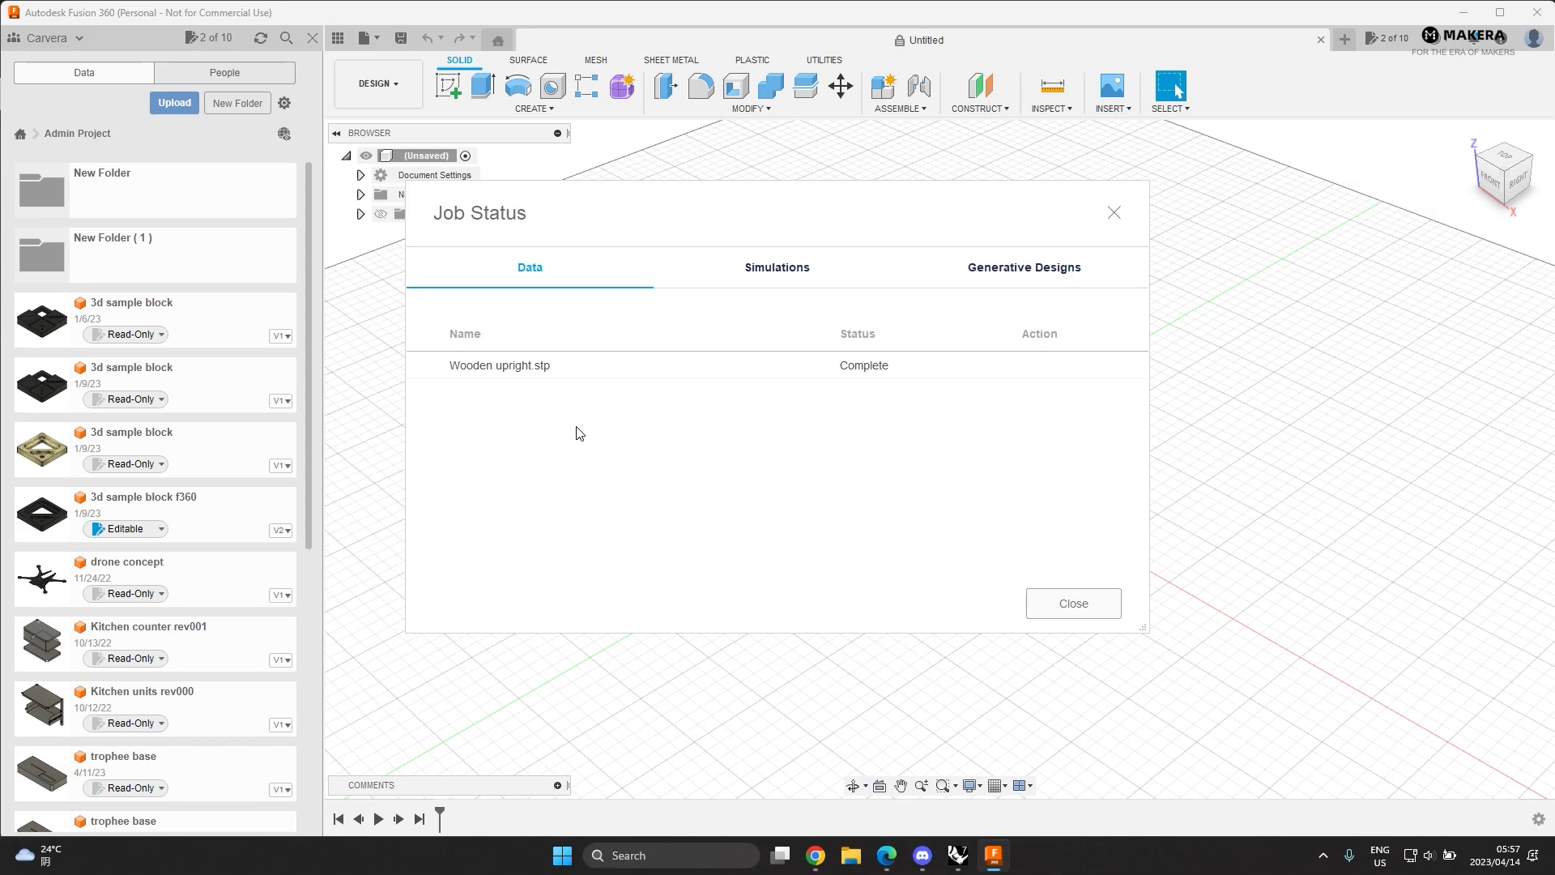
{"action": "left_click", "coordinate": [1083, 601]}
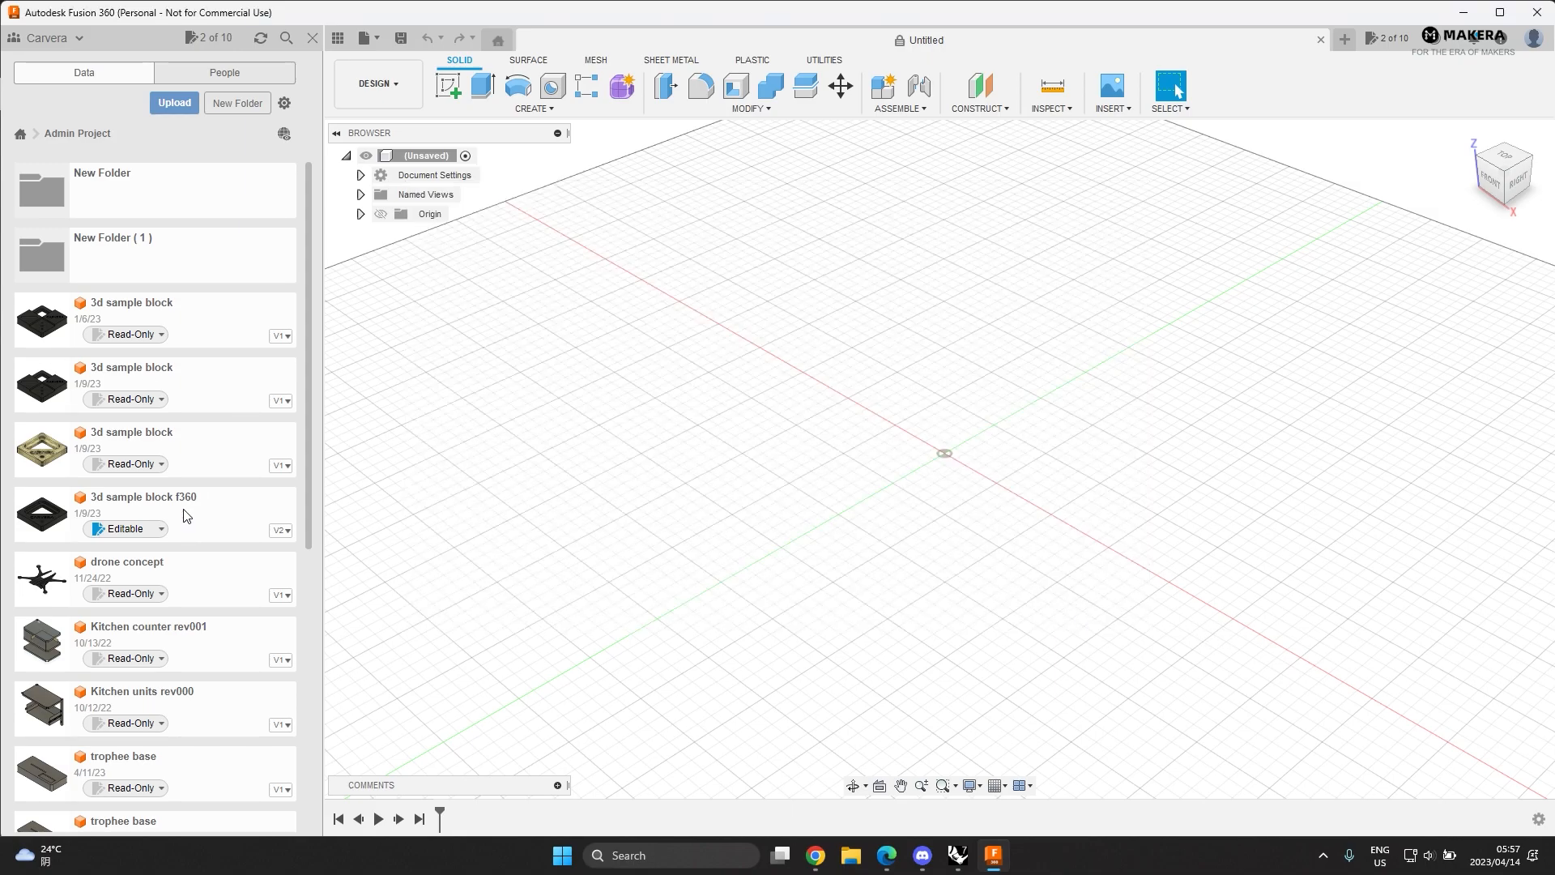
- Open the uploaded Wooden upright design from the Admin Project and hide the project data list
{"action": "scroll", "coordinate": [177, 584], "scroll_direction": "down", "scroll_amount": 5}
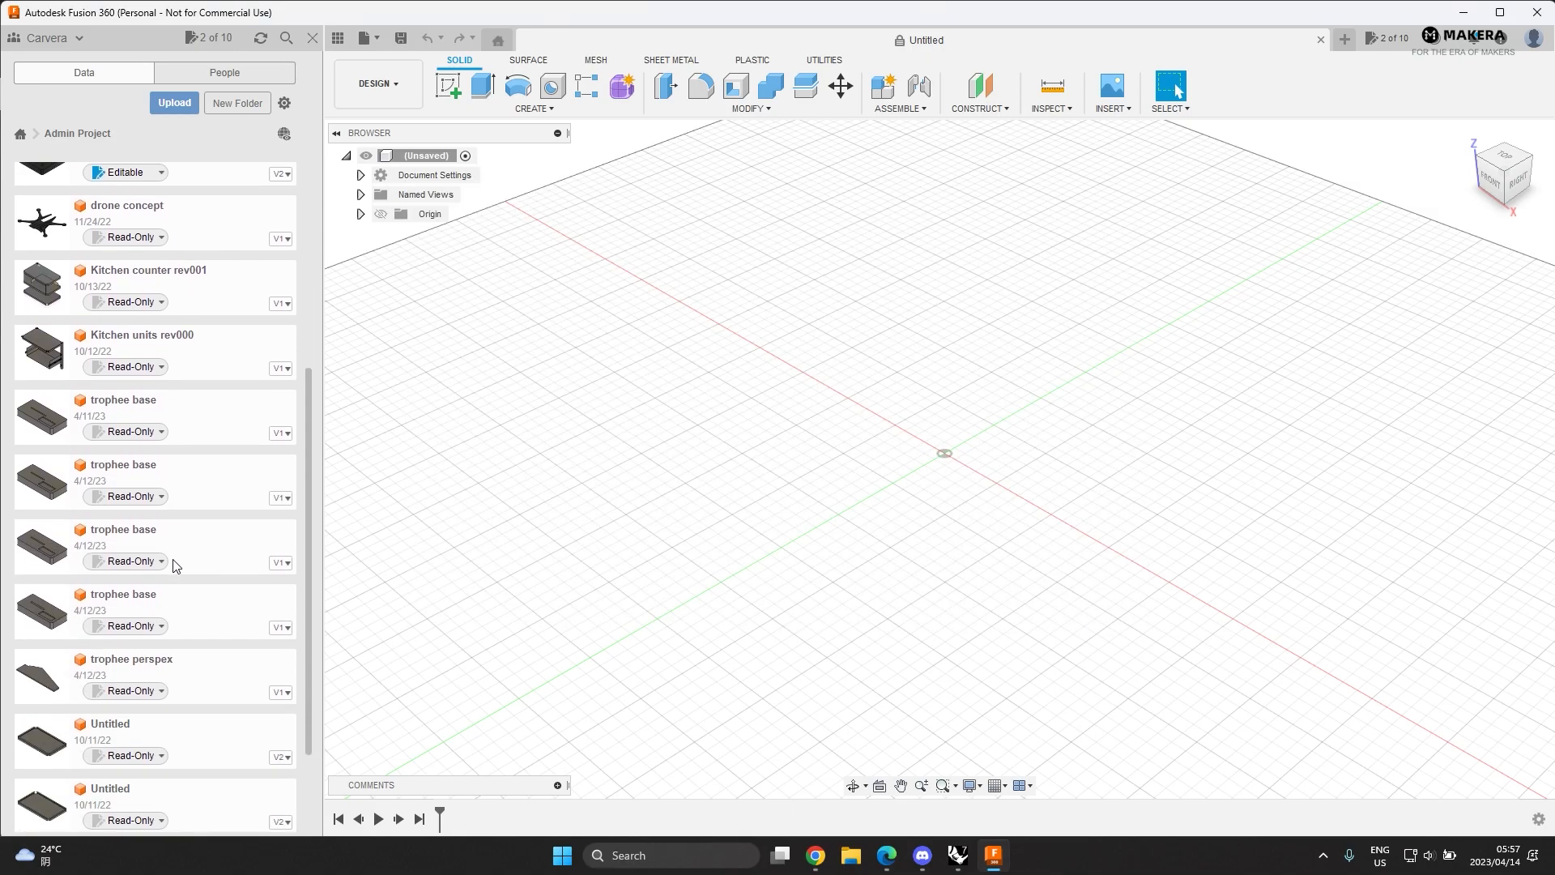
{"action": "scroll", "coordinate": [176, 627], "scroll_direction": "down", "scroll_amount": 1}
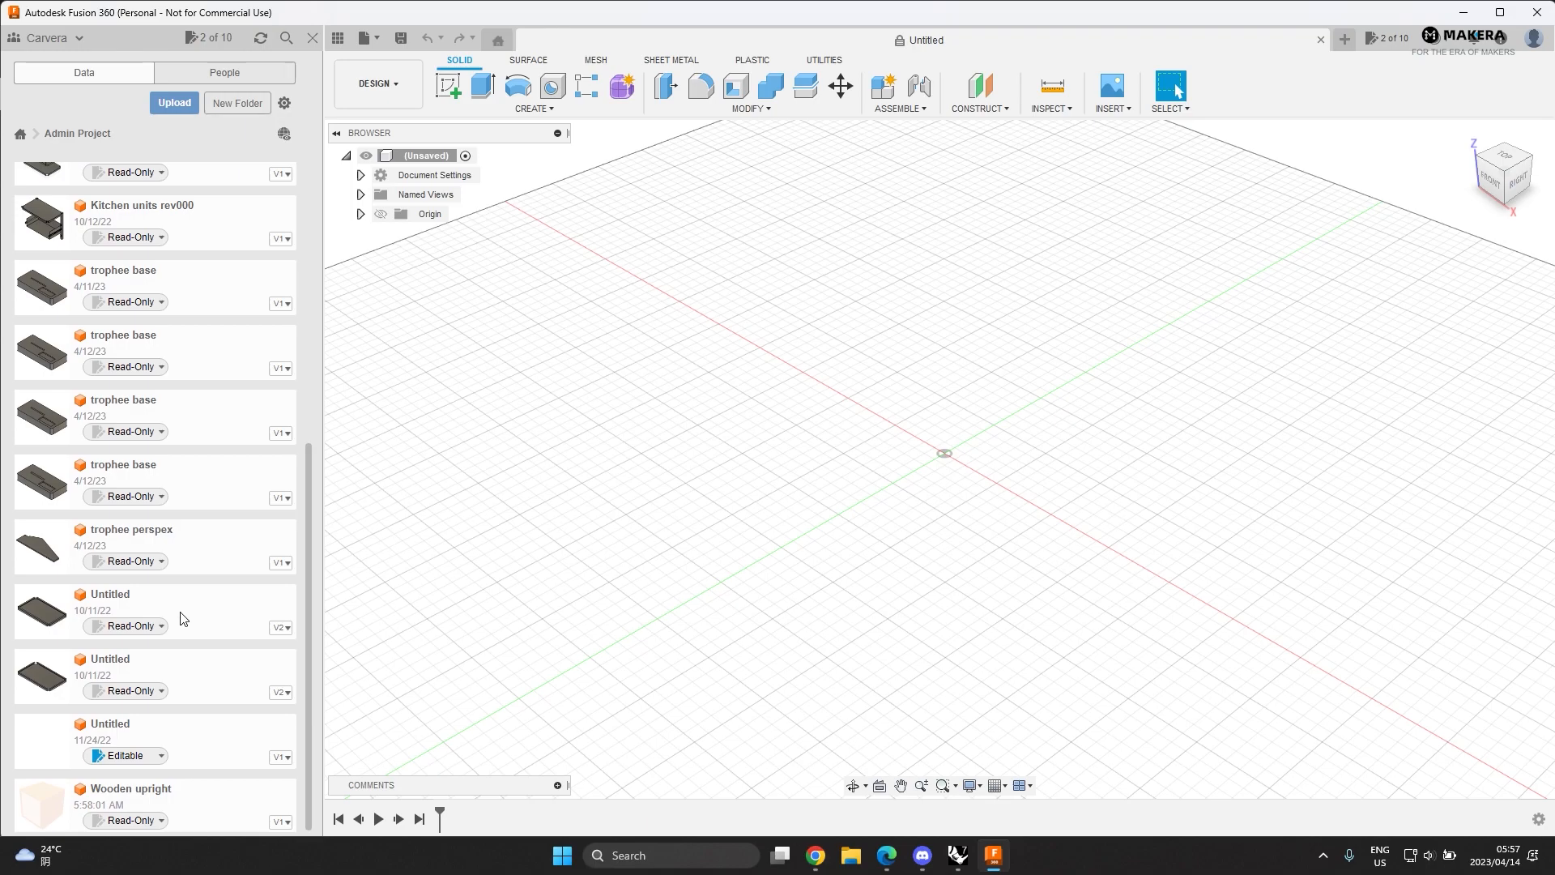
{"action": "double_click", "coordinate": [150, 792]}
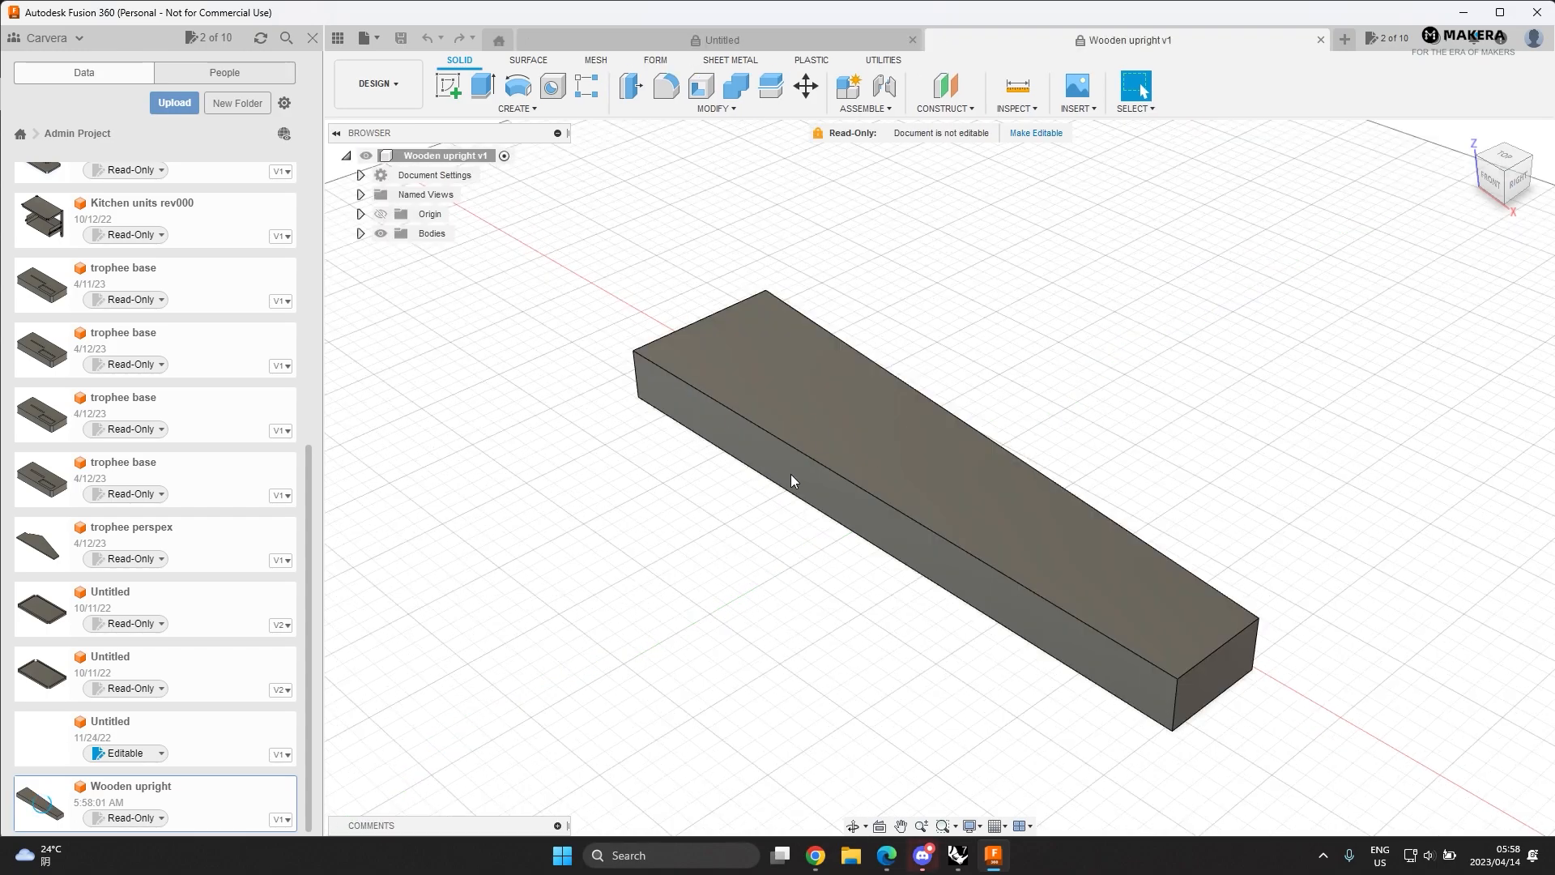
{"action": "scroll", "coordinate": [789, 470], "scroll_direction": "down", "scroll_amount": 2}
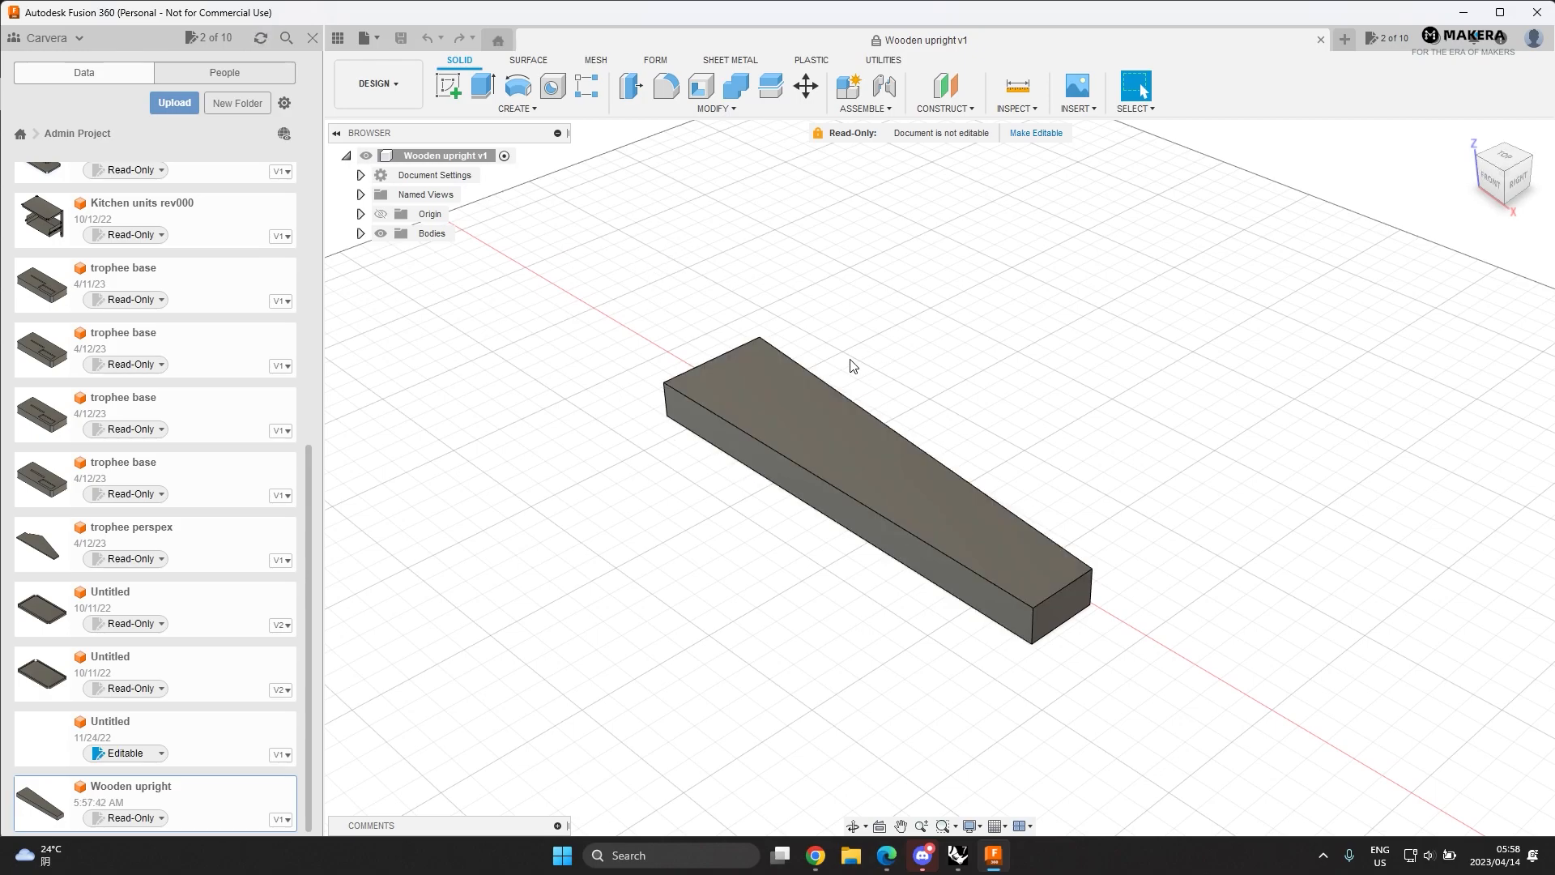
{"action": "middle_click_drag", "start_coordinate": [929, 386], "coordinate": [979, 382], "text": "shift"}
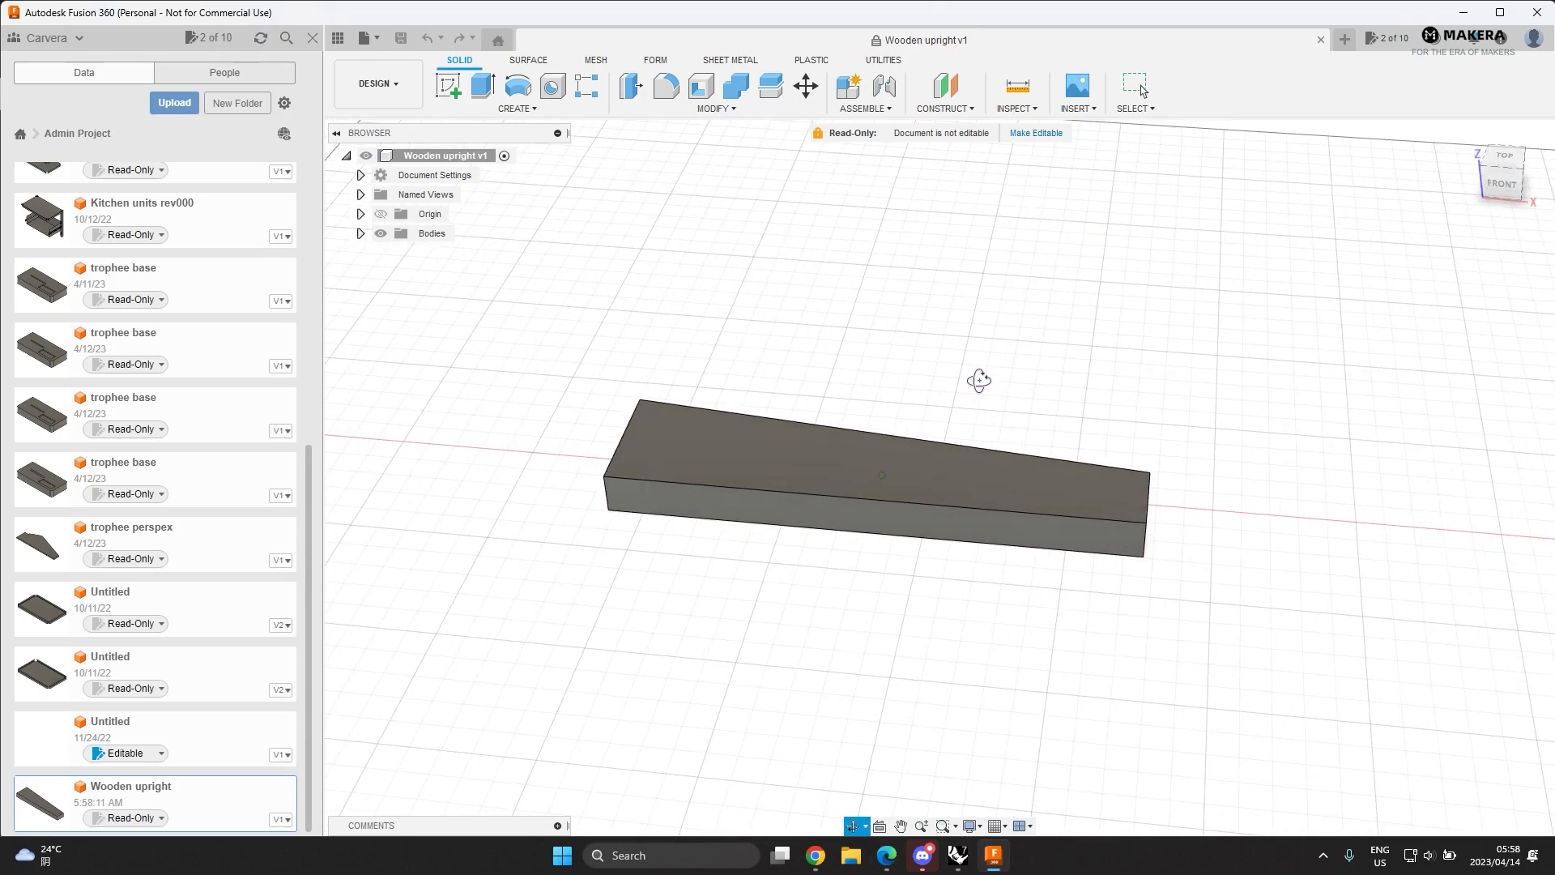
{"action": "left_click", "coordinate": [313, 38]}
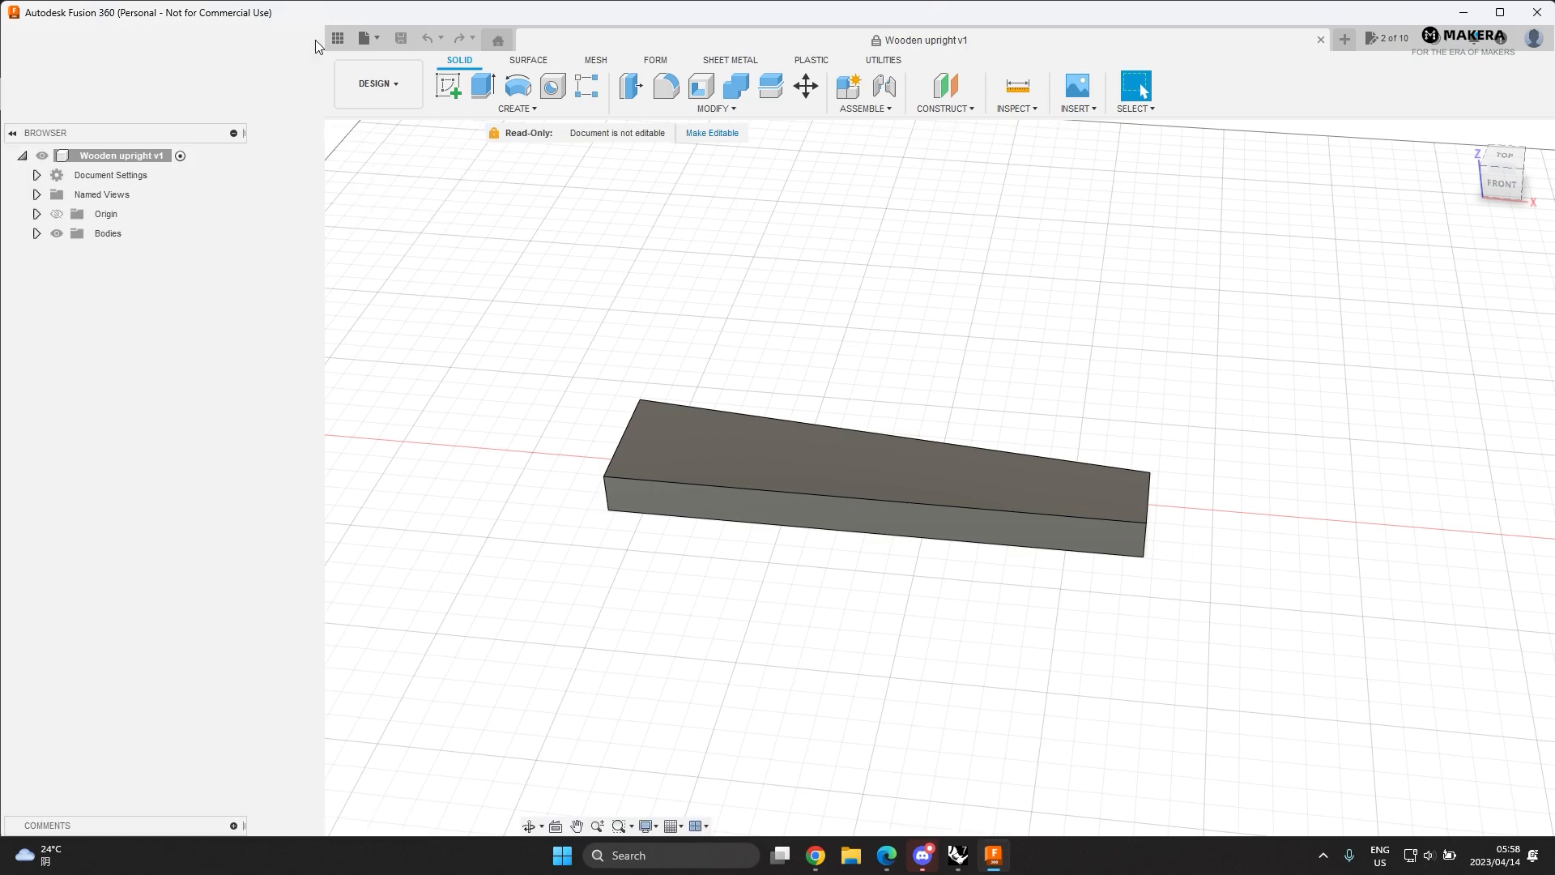
- Switch to the Manufacture workspace and start a new milling setup for the wooden upright
{"action": "left_click", "coordinate": [62, 90]}
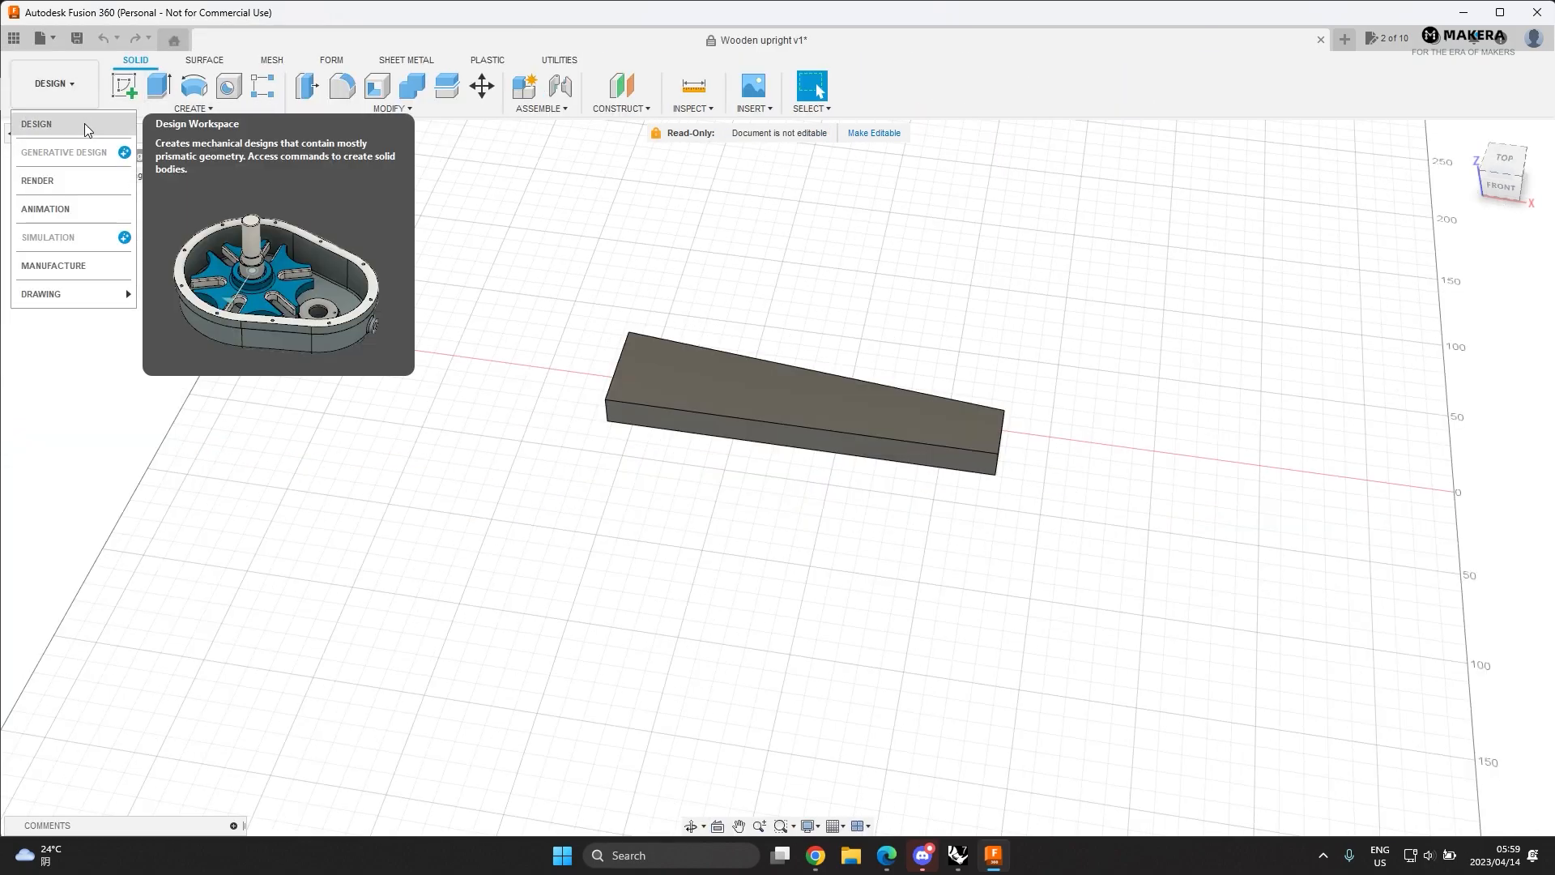
{"action": "left_click", "coordinate": [73, 265]}
{"action": "left_click", "coordinate": [119, 92]}
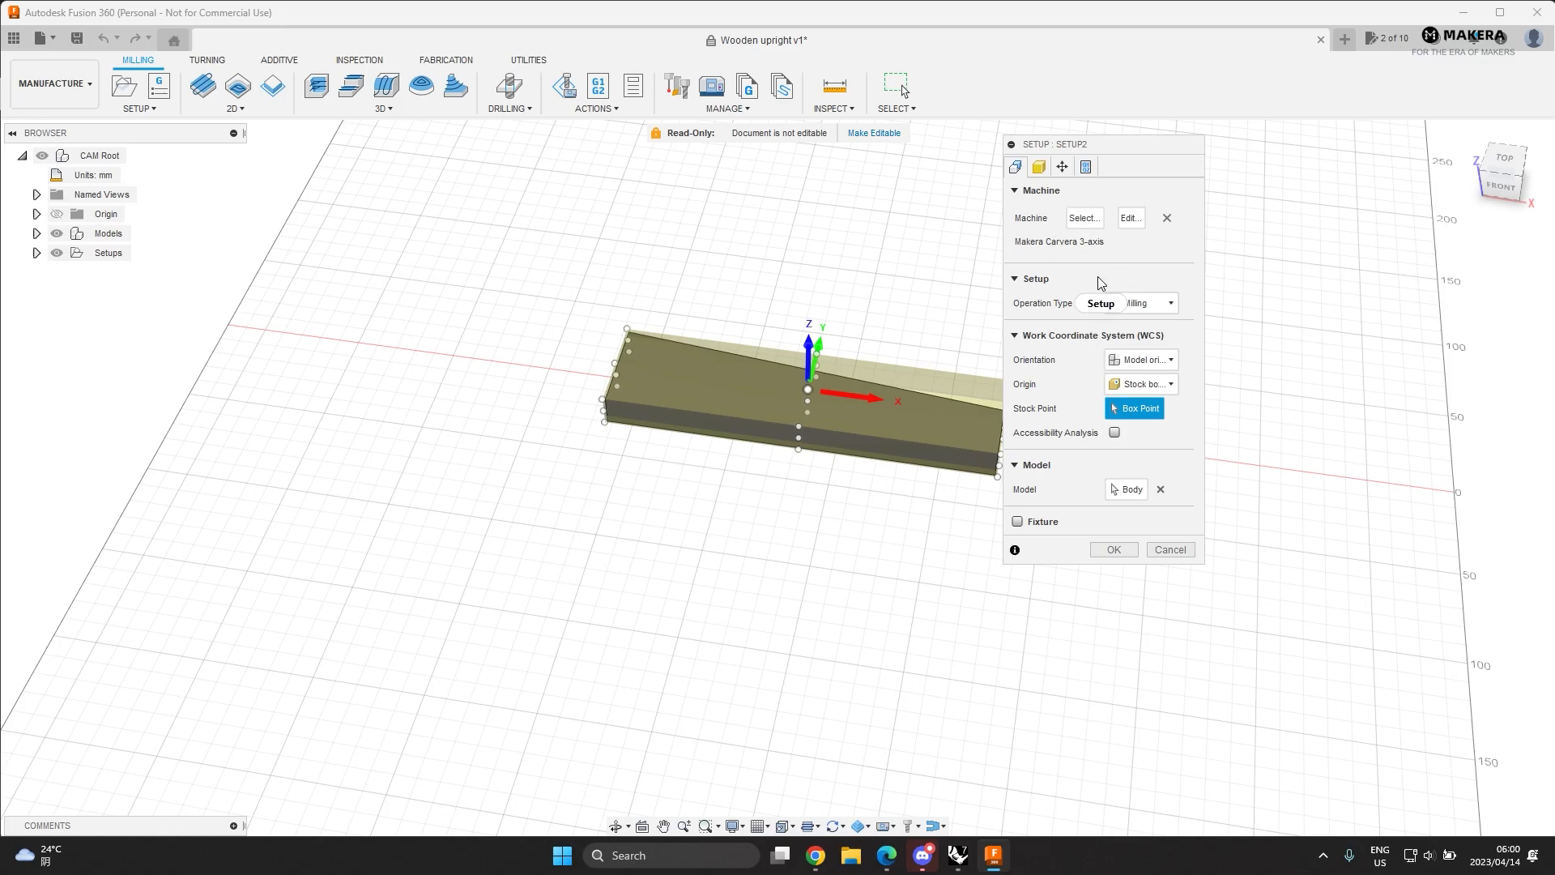
- Place the WCS origin on the stock box point at the upper corner on the -X, -Y side of the part's wide end
{"action": "left_click", "coordinate": [1151, 360]}
{"action": "left_click", "coordinate": [1165, 368]}
{"action": "left_click", "coordinate": [1170, 384]}
{"action": "left_click", "coordinate": [669, 444]}
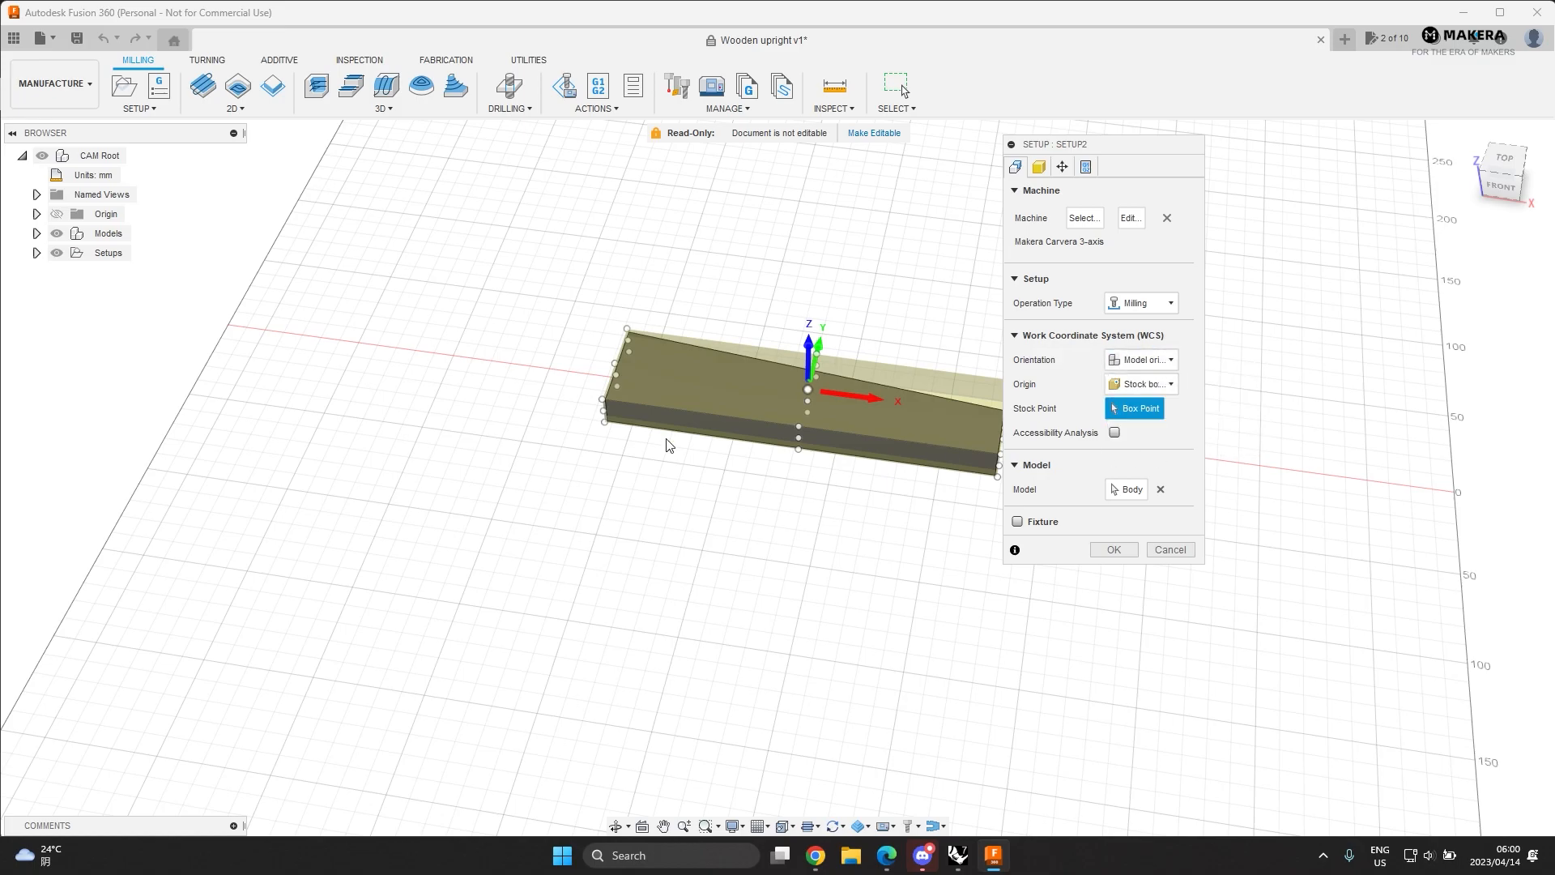
{"action": "left_click", "coordinate": [604, 399]}
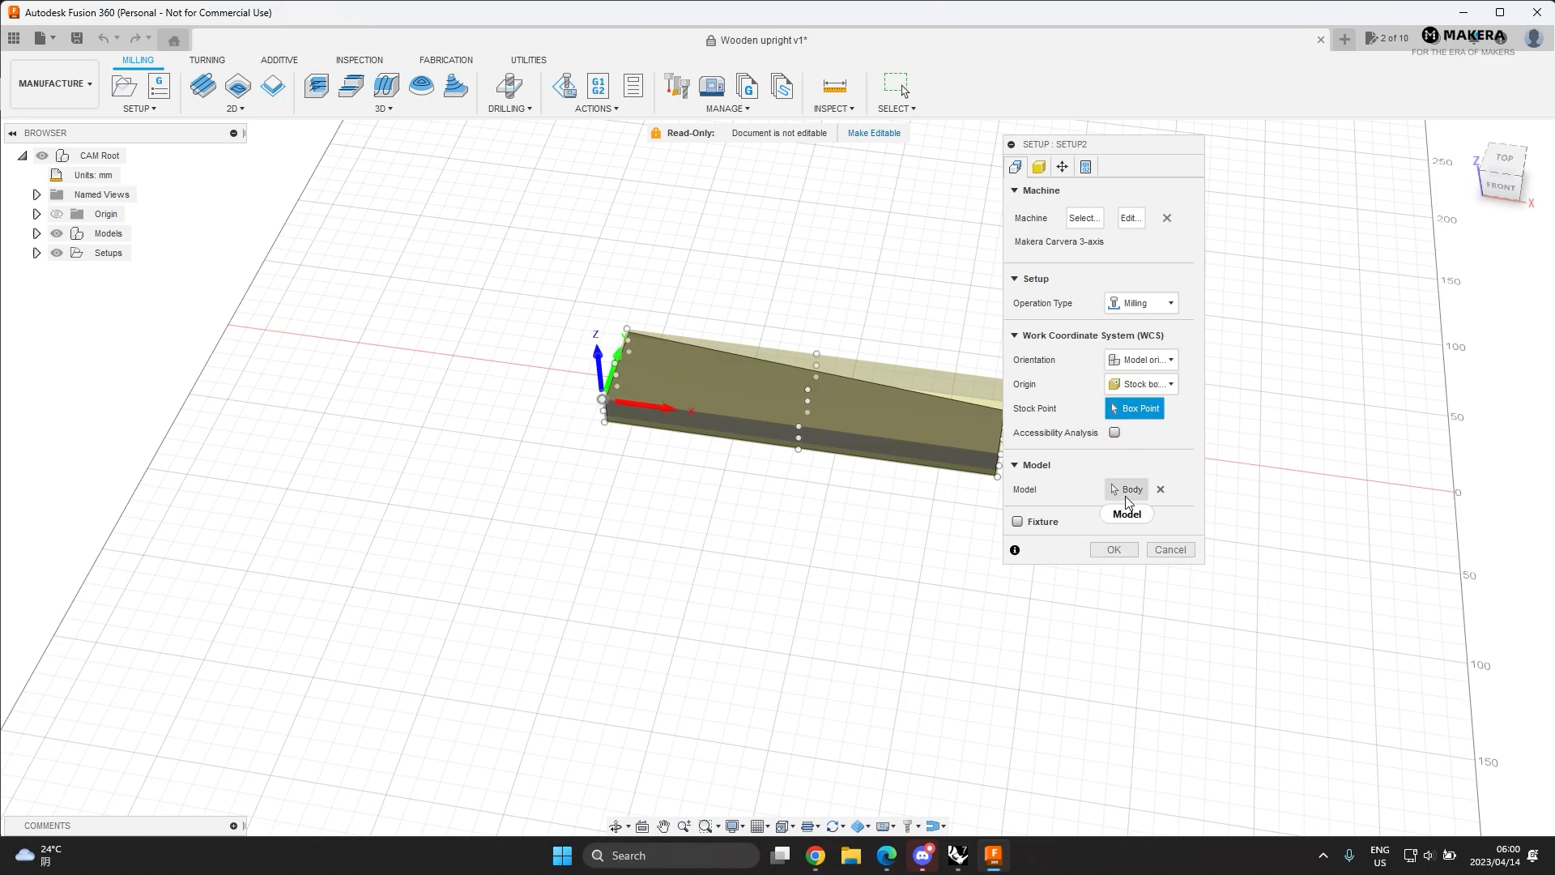
- Define the stock as a fixed size box 210 mm wide and 65 mm deep, keeping the model centered in X and Y
{"action": "left_click", "coordinate": [1040, 168]}
{"action": "left_click", "coordinate": [1173, 215]}
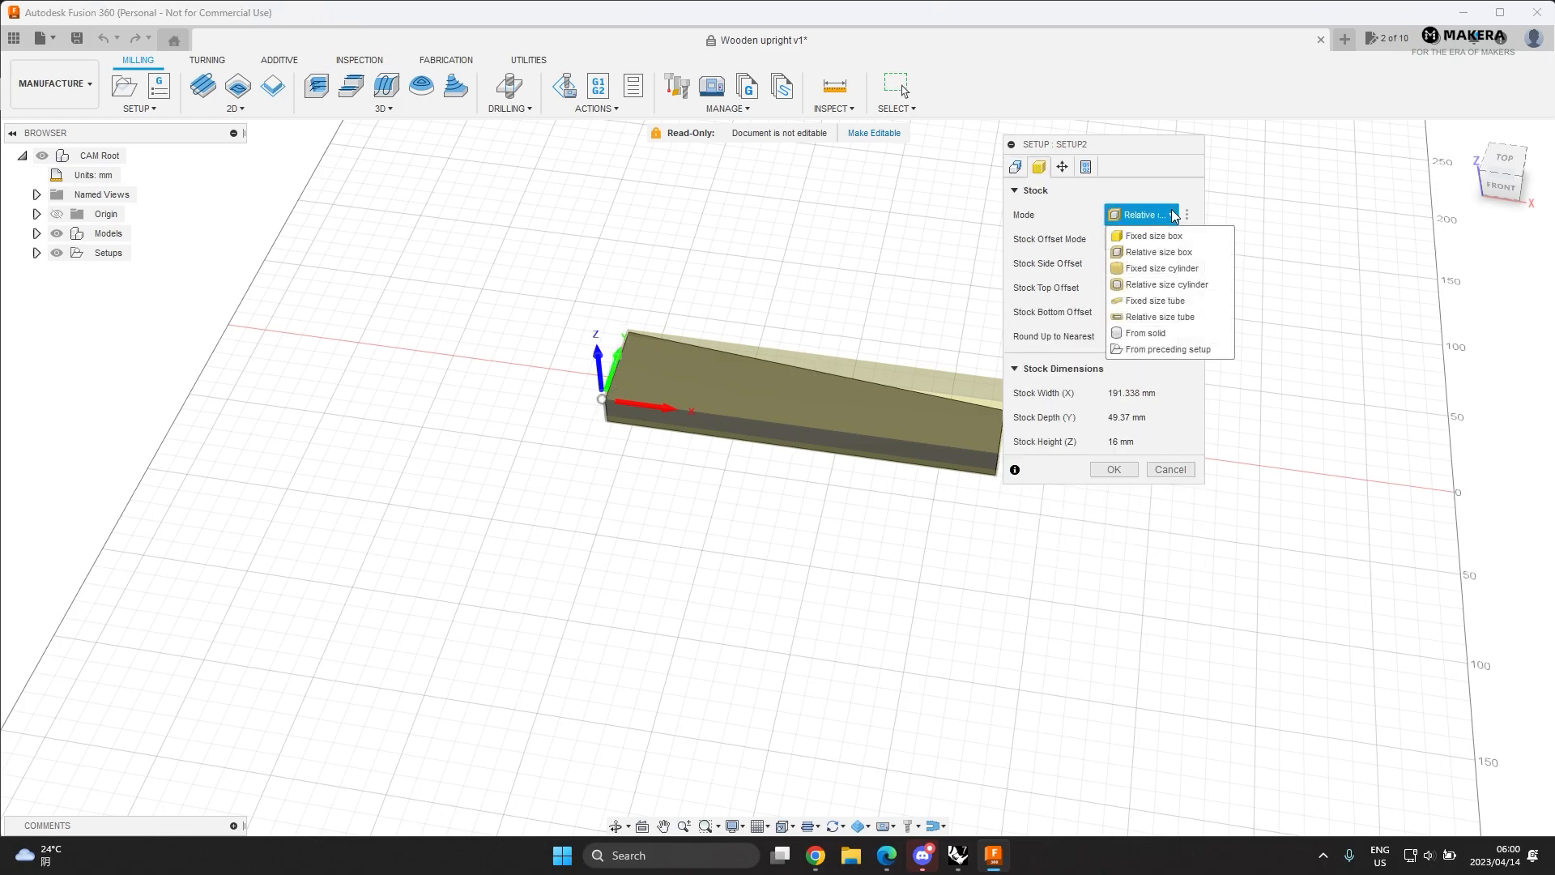
{"action": "left_click", "coordinate": [1166, 236]}
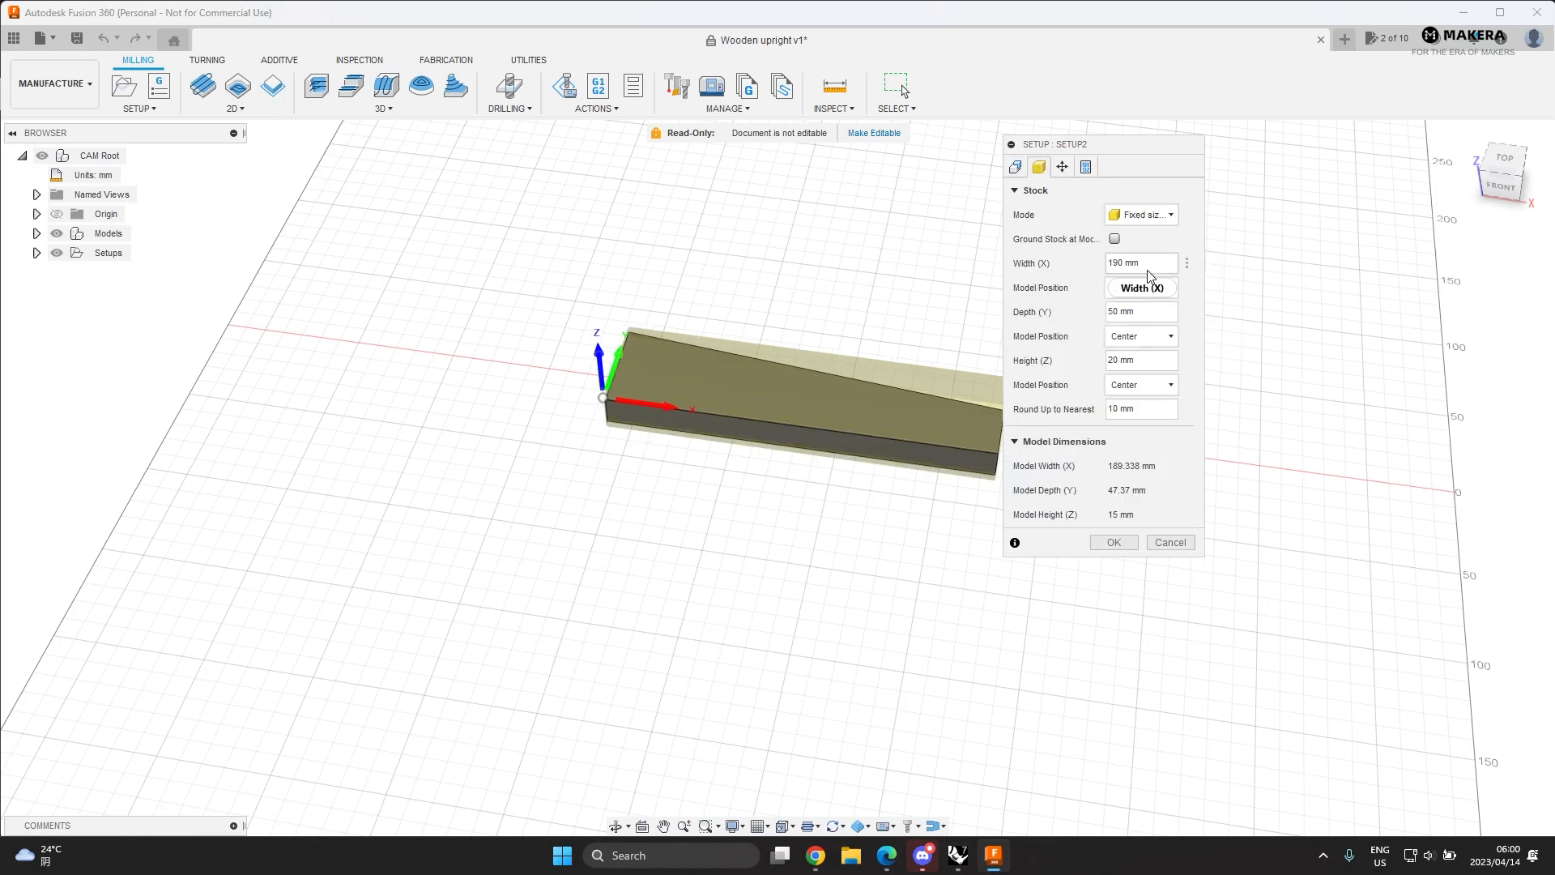
{"action": "left_click", "coordinate": [1143, 265]}
{"action": "type", "text": "210"}
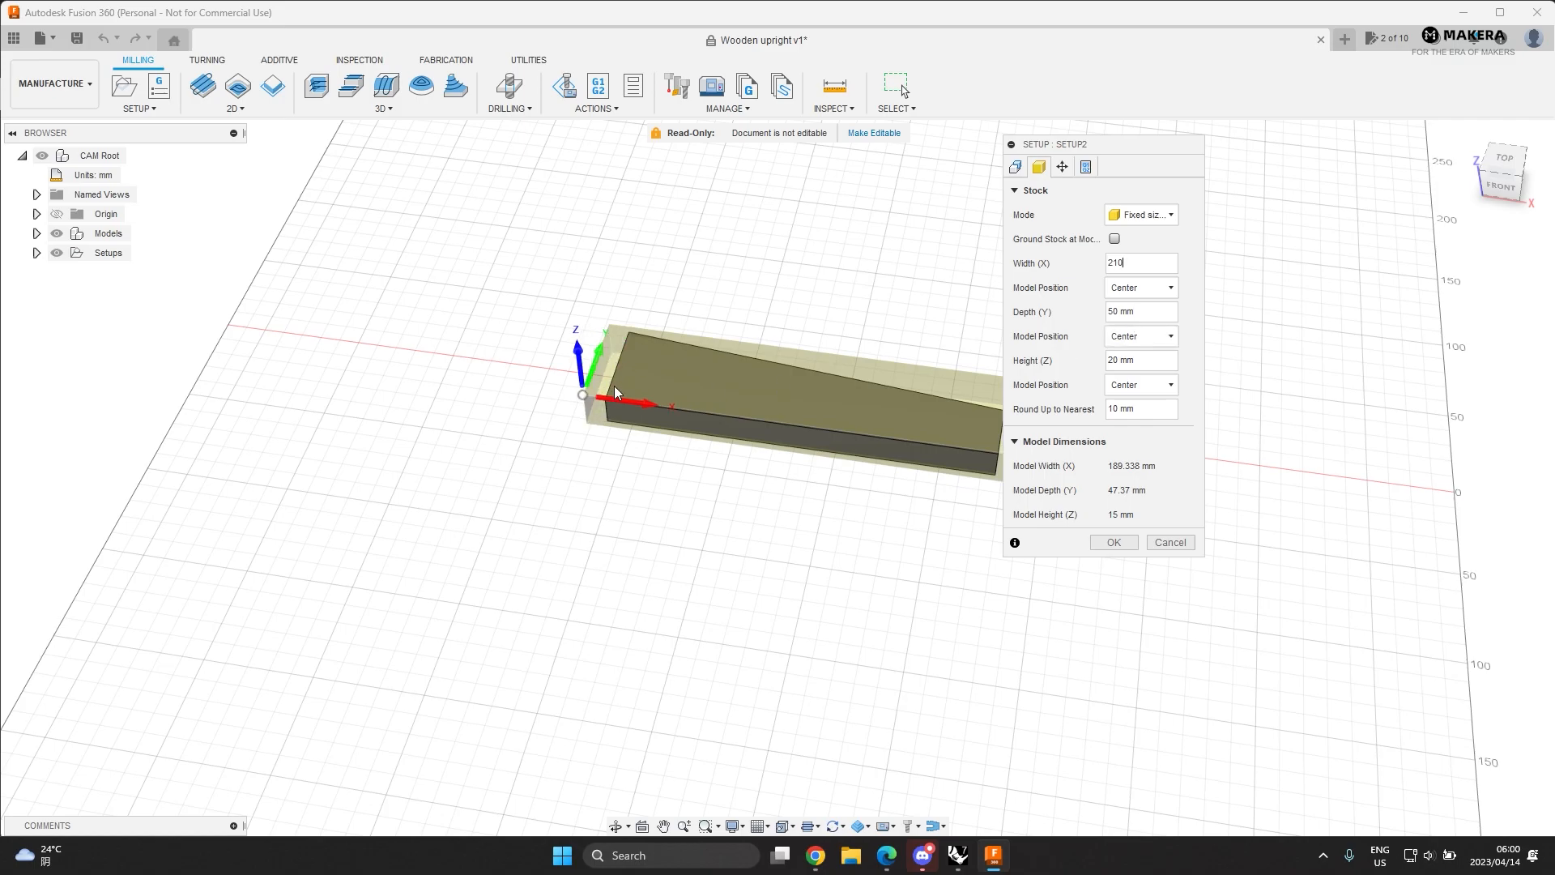
{"action": "left_click", "coordinate": [1171, 290]}
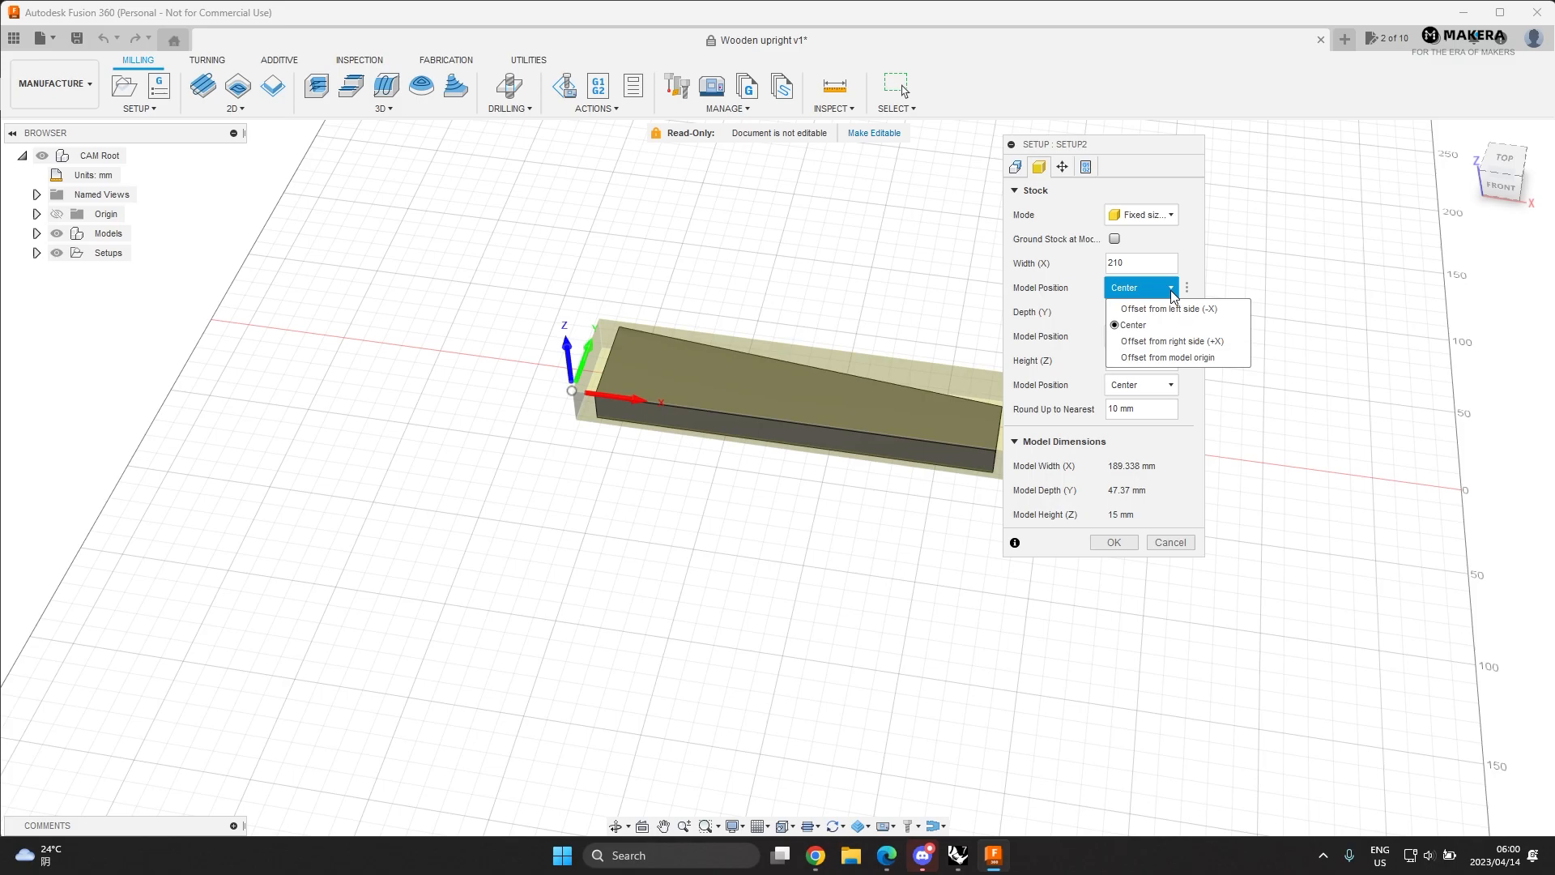
{"action": "left_click", "coordinate": [1171, 290]}
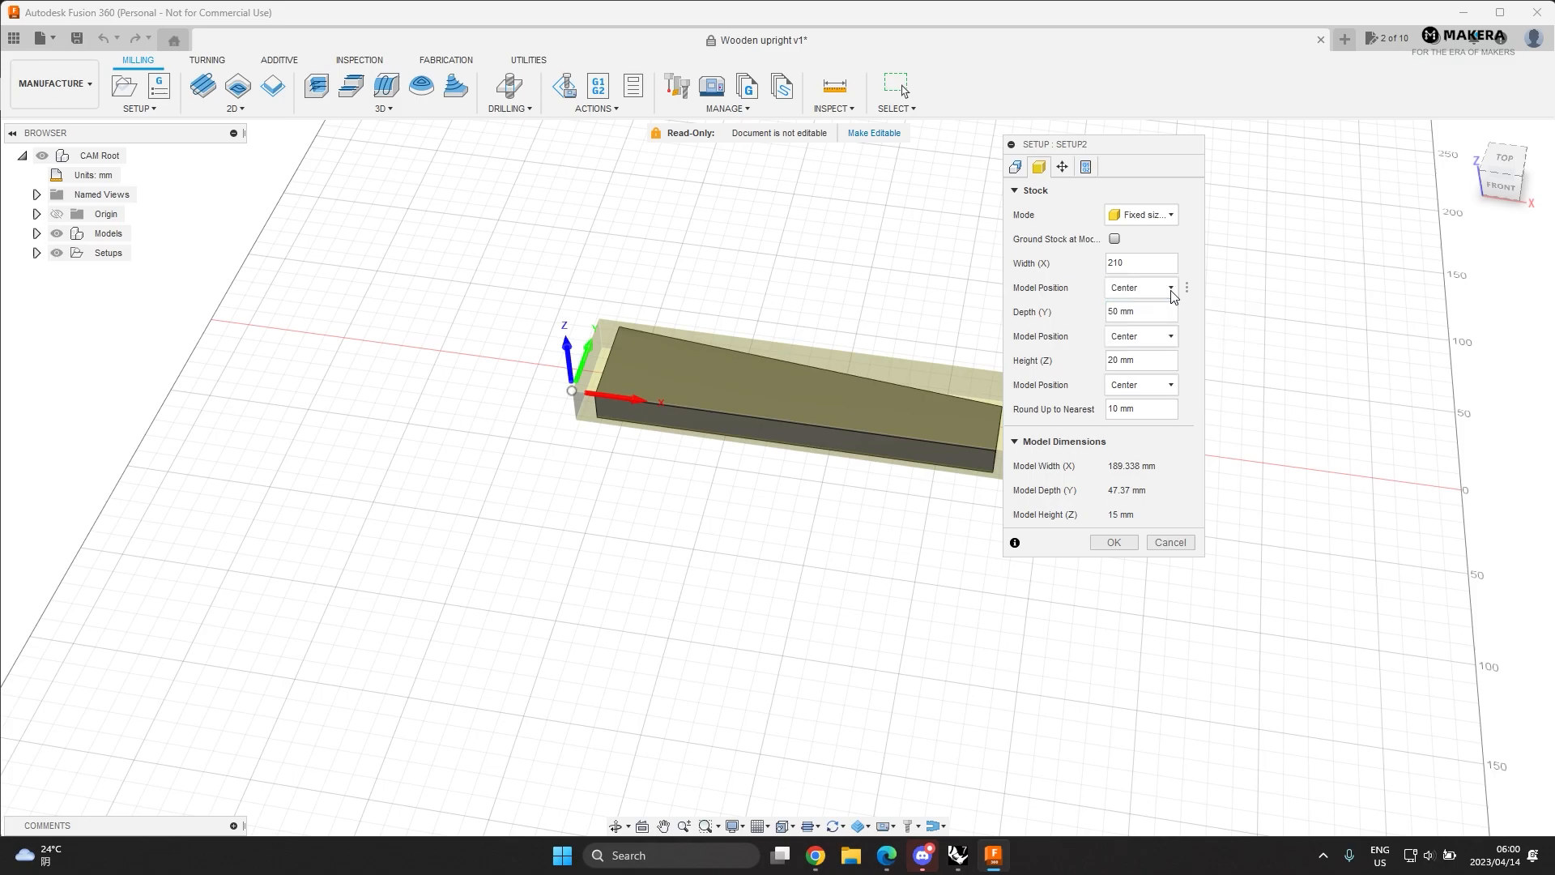
{"action": "left_click", "coordinate": [1150, 314]}
{"action": "left_click_drag", "start_coordinate": [1166, 320], "coordinate": [1070, 313]}
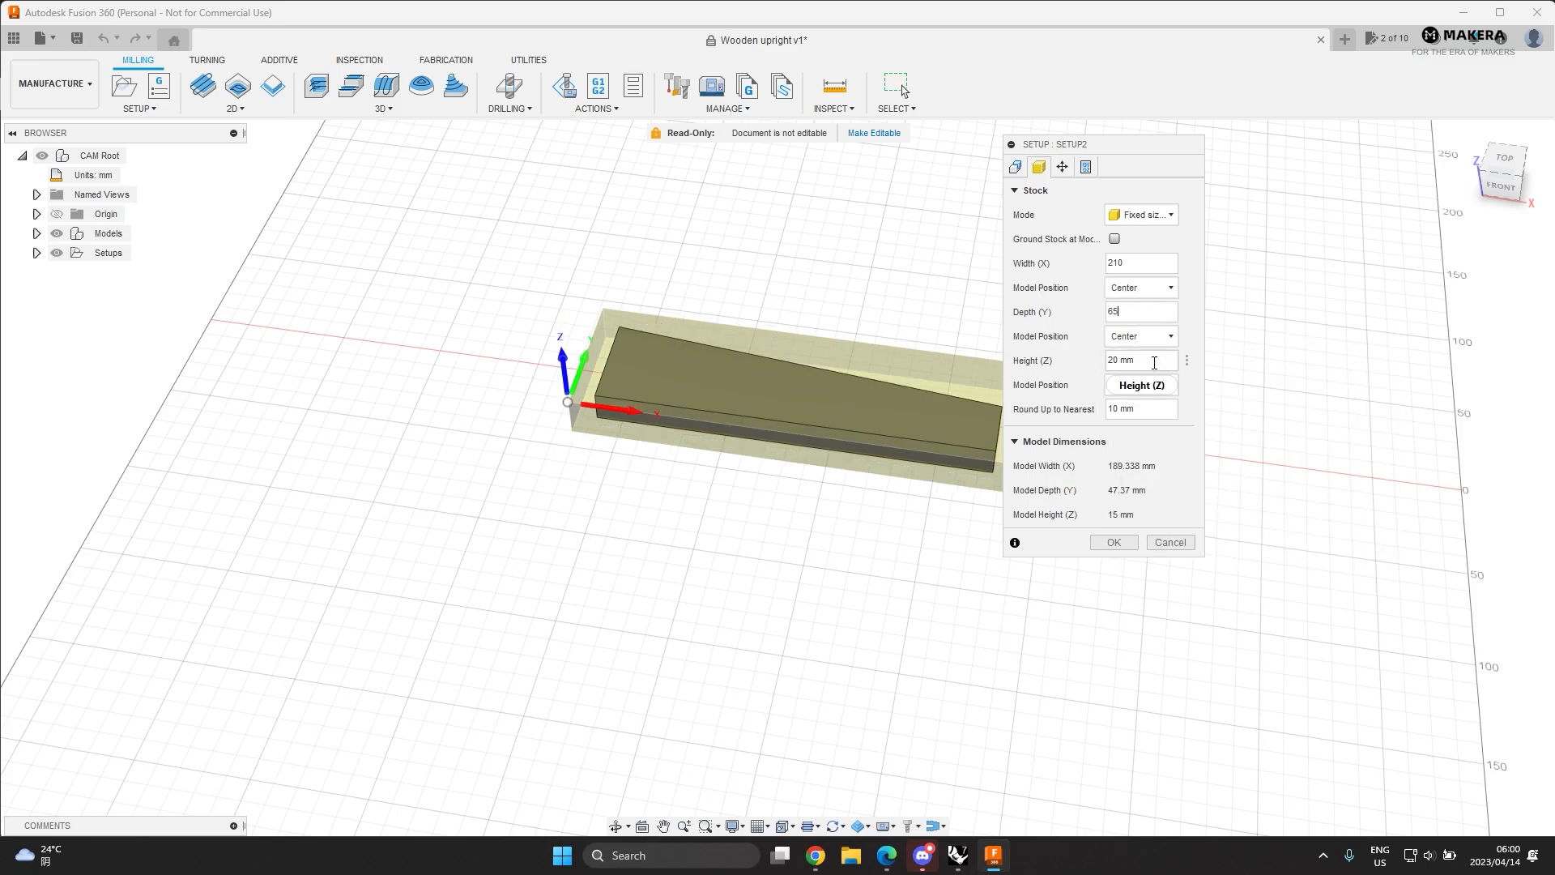
- Set the stock height to 32 mm, position the model with a 0 mm offset from the bottom (-Z), and confirm the setup
{"action": "left_click", "coordinate": [1164, 385]}
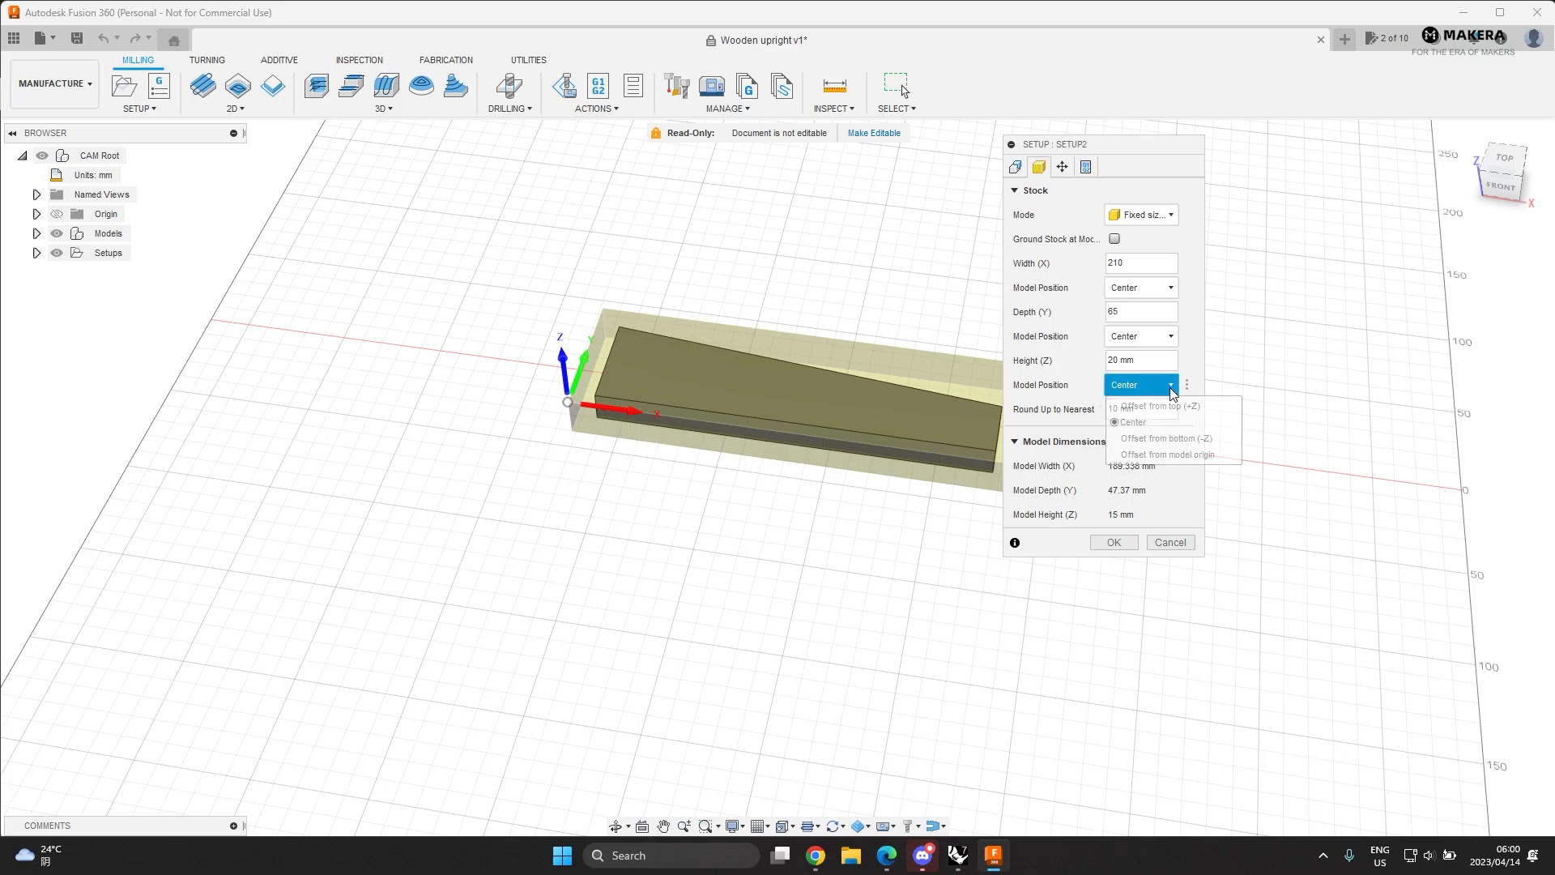
{"action": "left_click", "coordinate": [1156, 439]}
{"action": "middle_click_drag", "start_coordinate": [715, 489], "coordinate": [704, 427], "text": "shift"}
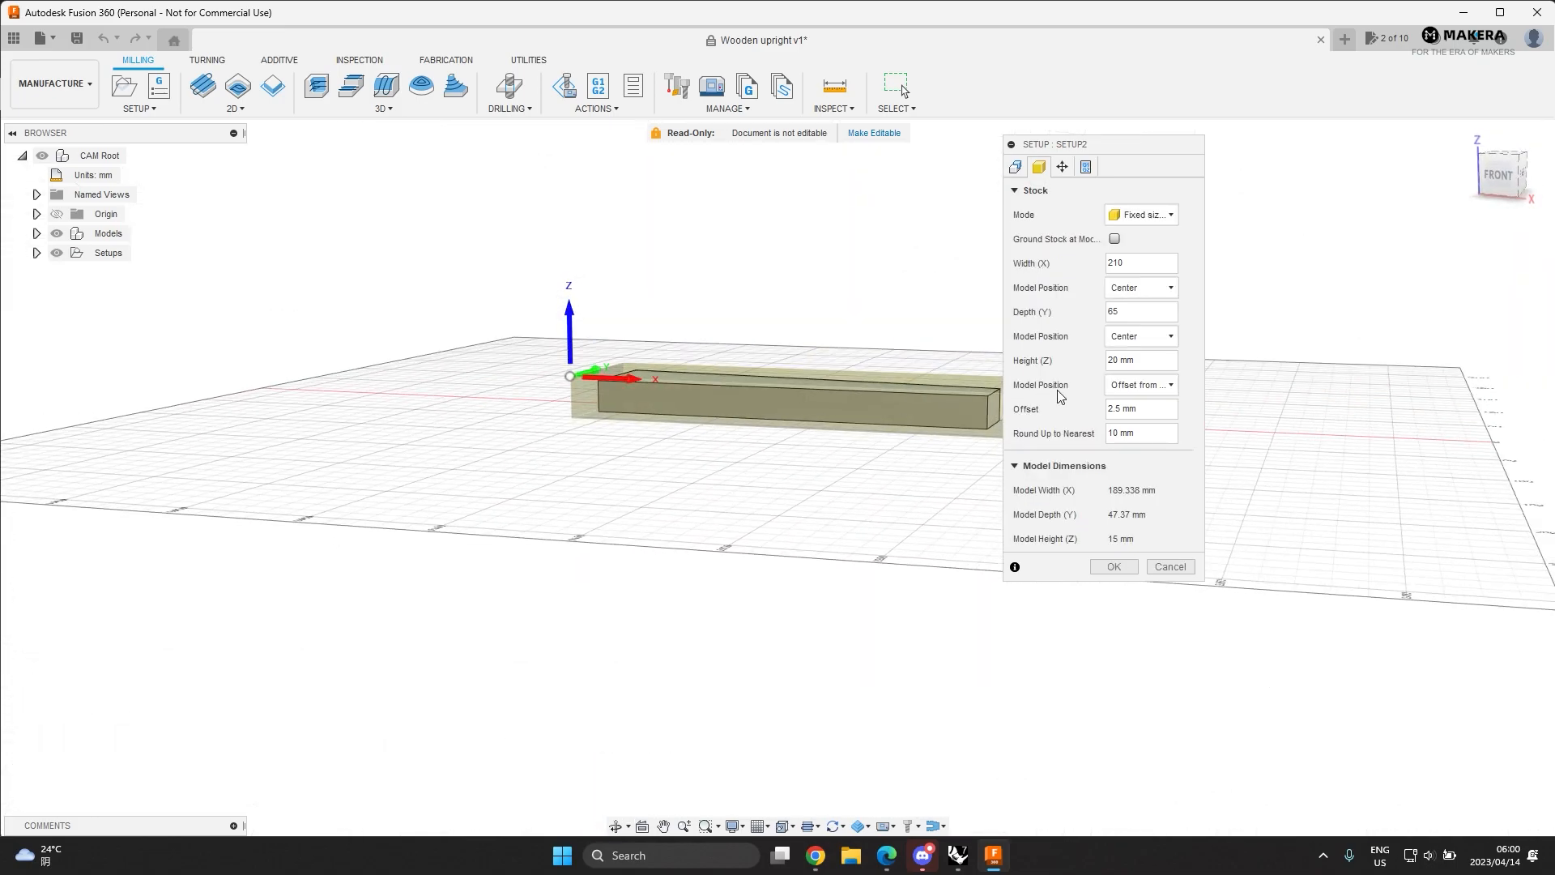
{"action": "left_click", "coordinate": [1131, 362]}
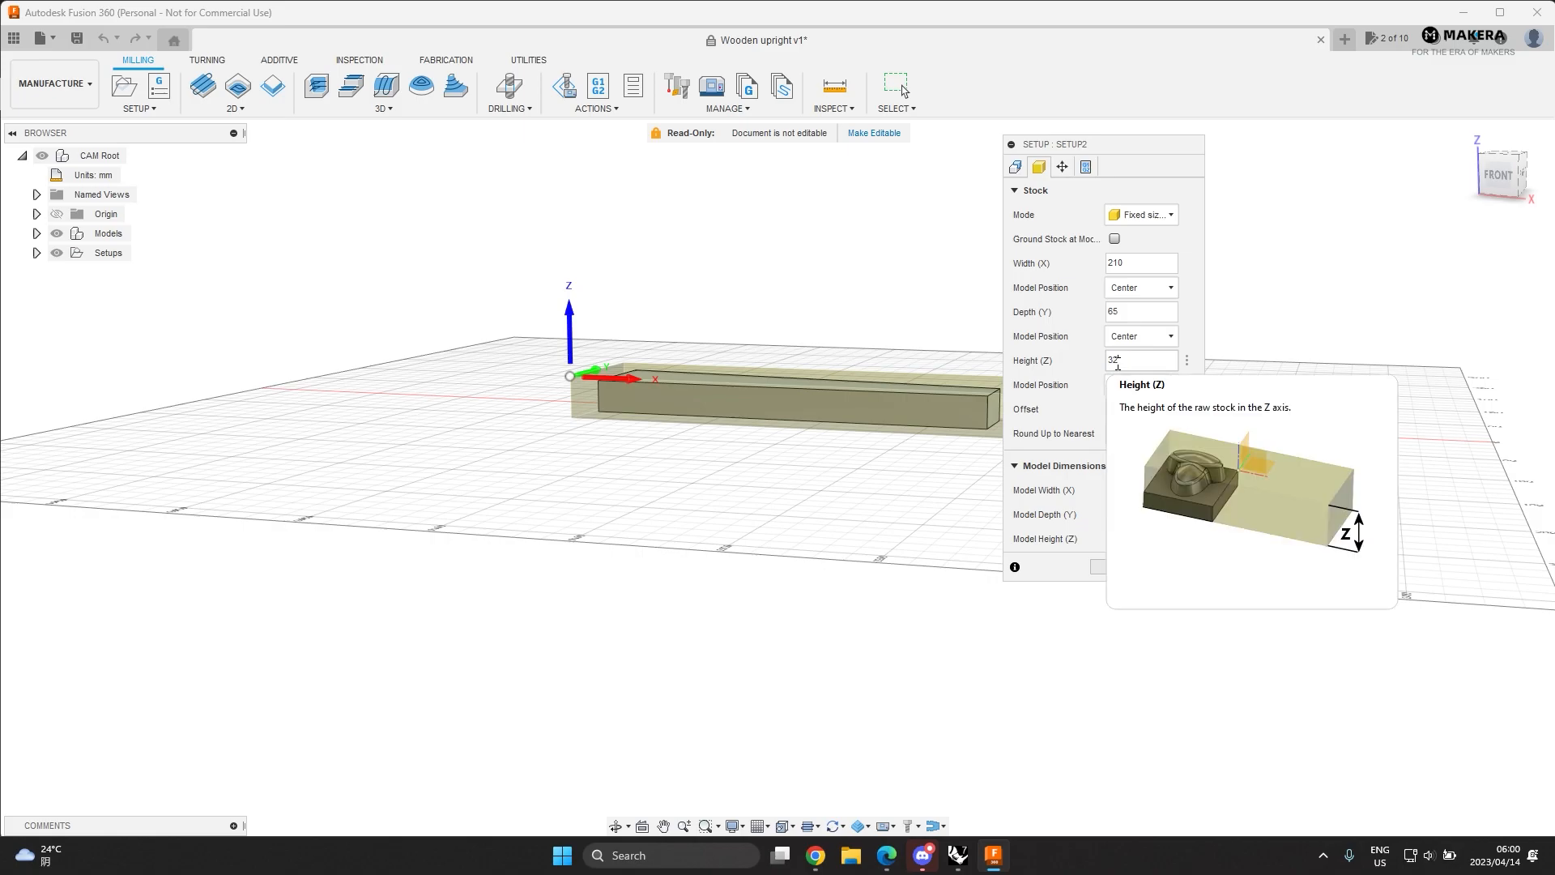
{"action": "type", "text": "32"}
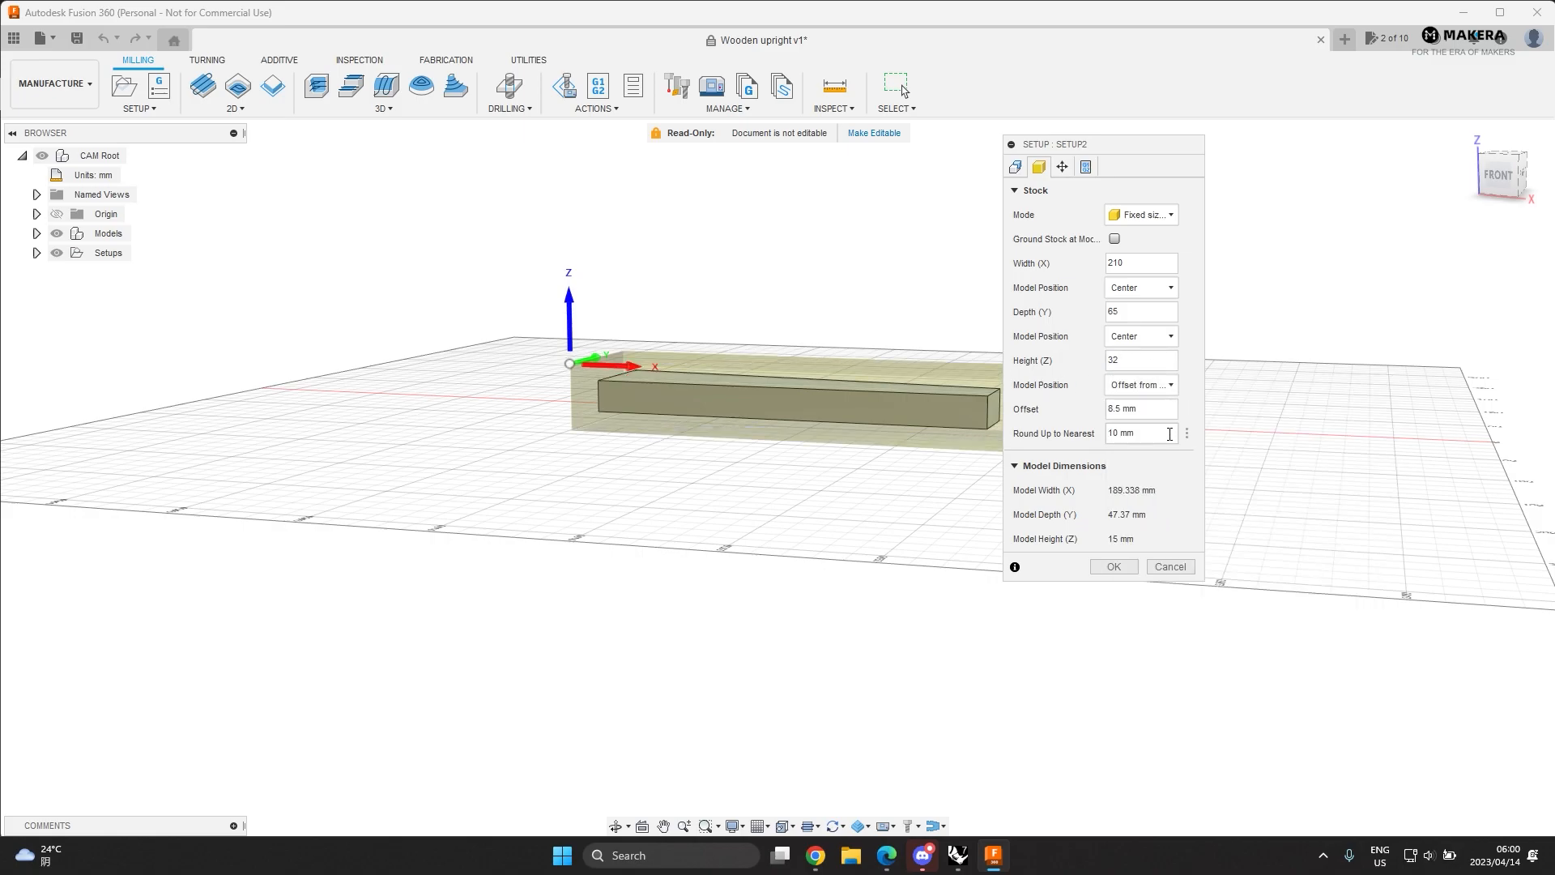
{"action": "left_click_drag", "start_coordinate": [1152, 408], "coordinate": [1081, 411]}
{"action": "type", "text": "0"}
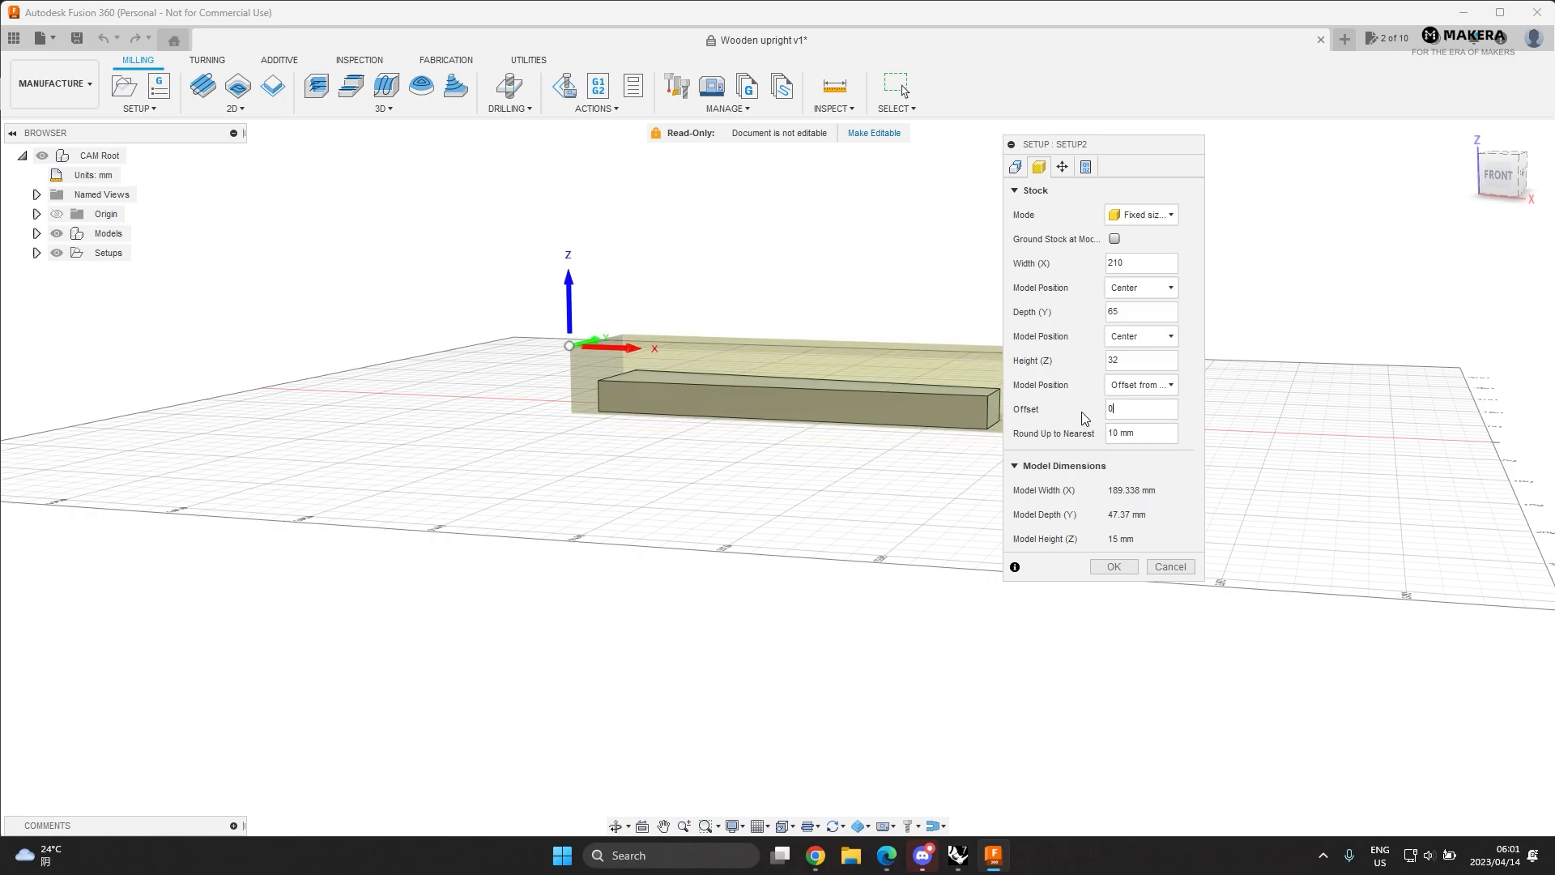
{"action": "key", "text": "Return"}
- Examine how the wooden upright sits inside the stock box near the origin corner, from several angles and distances
{"action": "middle_click_drag", "start_coordinate": [581, 369], "coordinate": [660, 358]}
{"action": "scroll", "coordinate": [624, 348], "scroll_direction": "down", "scroll_amount": 3}
{"action": "scroll", "coordinate": [625, 346], "scroll_direction": "up", "scroll_amount": 8}
{"action": "middle_click_drag", "start_coordinate": [816, 396], "coordinate": [680, 272], "text": "shift"}
{"action": "middle_click_drag", "start_coordinate": [672, 357], "coordinate": [632, 421], "text": "shift"}
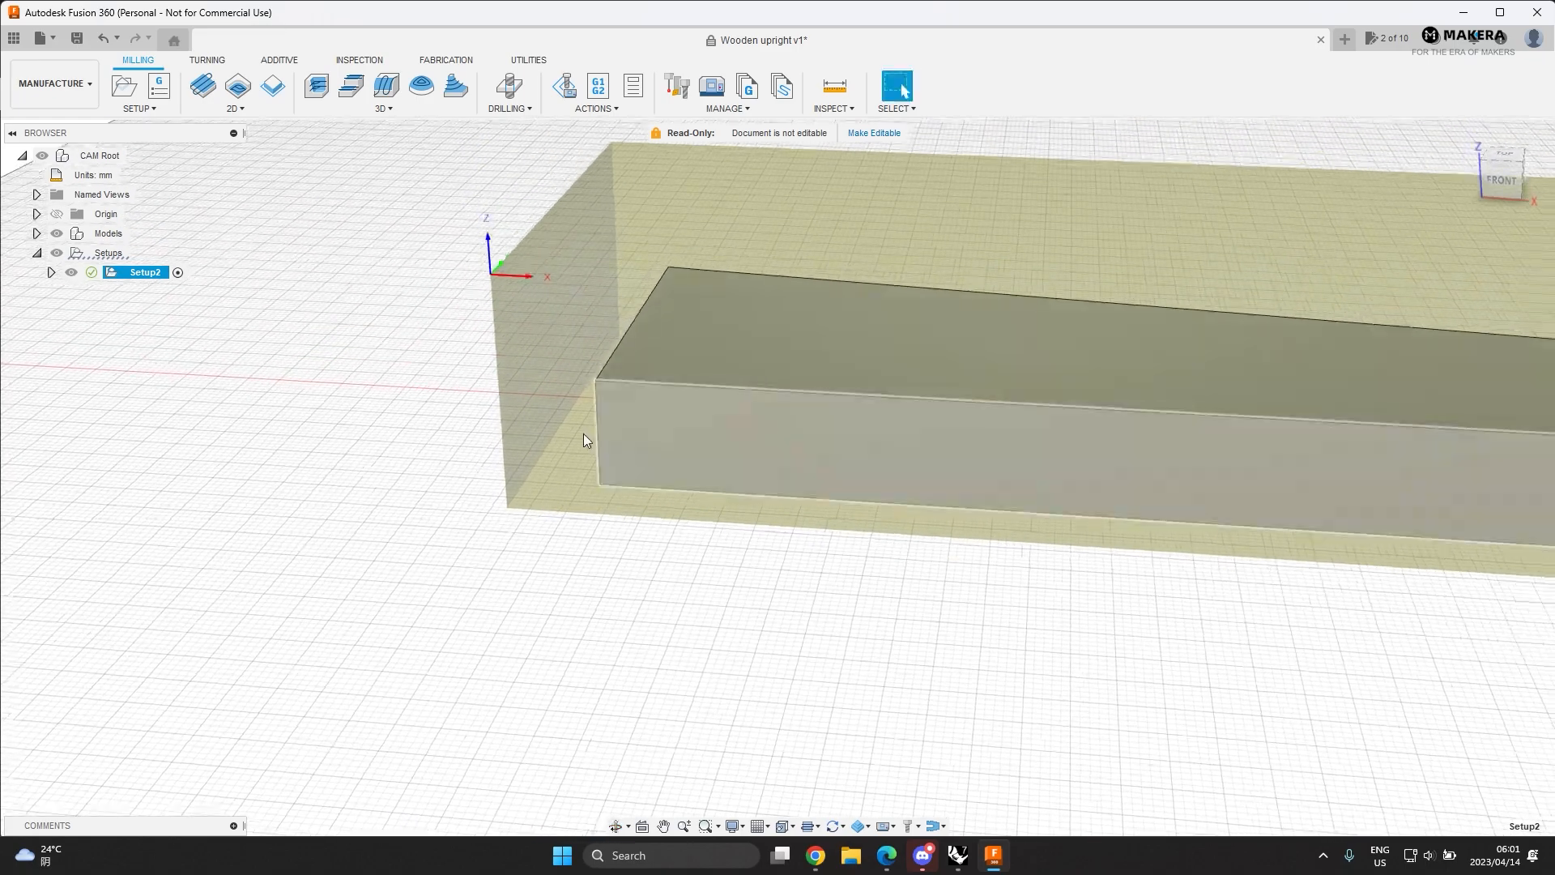
{"action": "scroll", "coordinate": [588, 400], "scroll_direction": "up", "scroll_amount": 3}
{"action": "scroll", "coordinate": [774, 387], "scroll_direction": "down", "scroll_amount": 2}
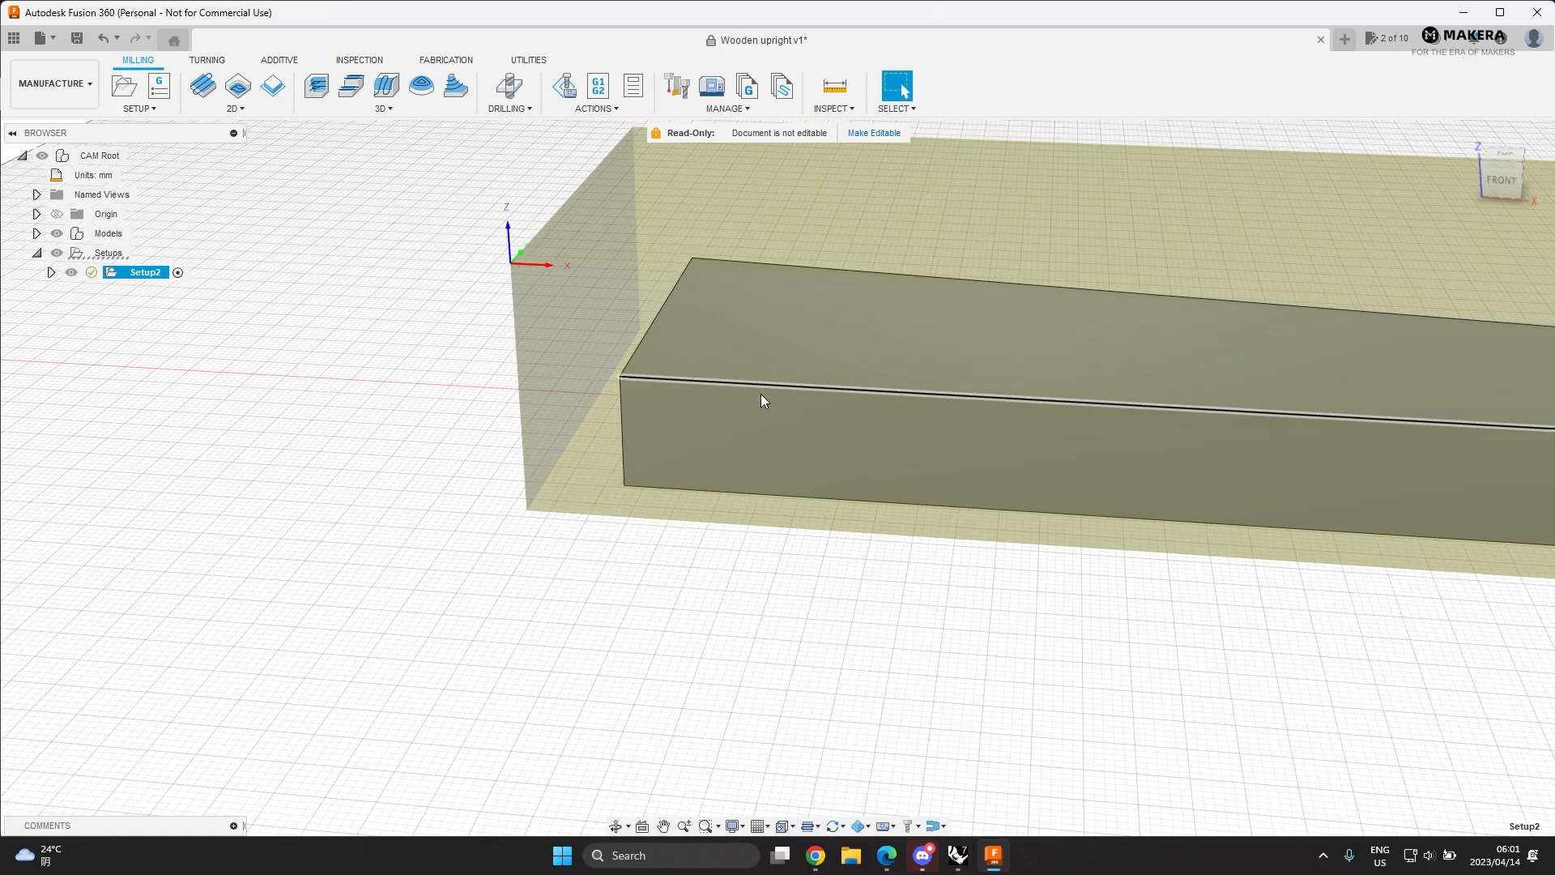
{"action": "scroll", "coordinate": [648, 409], "scroll_direction": "down", "scroll_amount": 2}
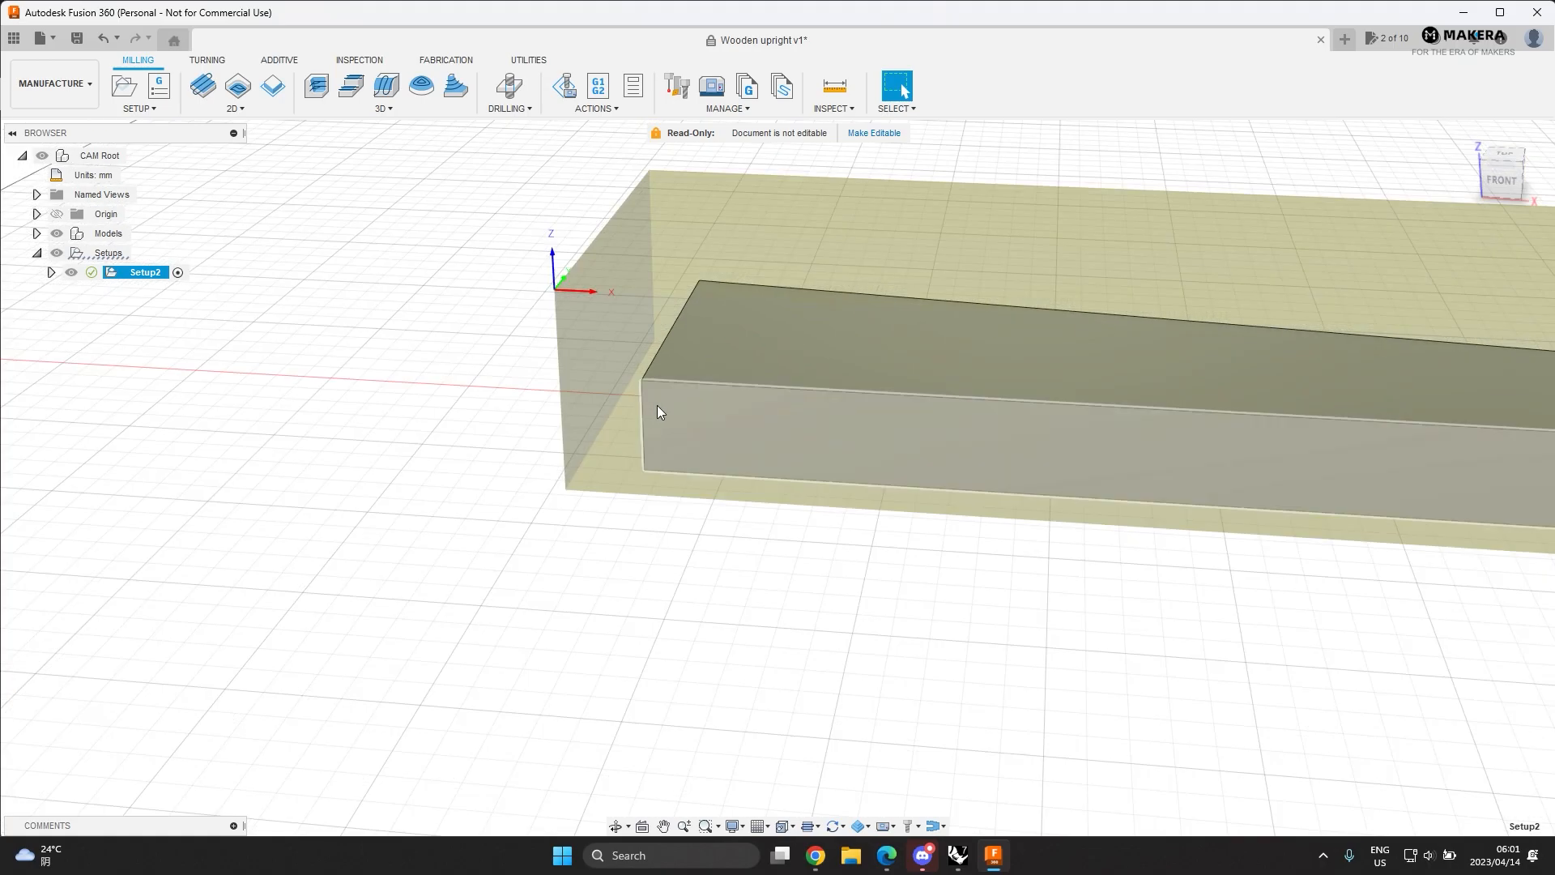
{"action": "scroll", "coordinate": [760, 354], "scroll_direction": "up", "scroll_amount": 2}
{"action": "scroll", "coordinate": [755, 358], "scroll_direction": "down", "scroll_amount": 4}
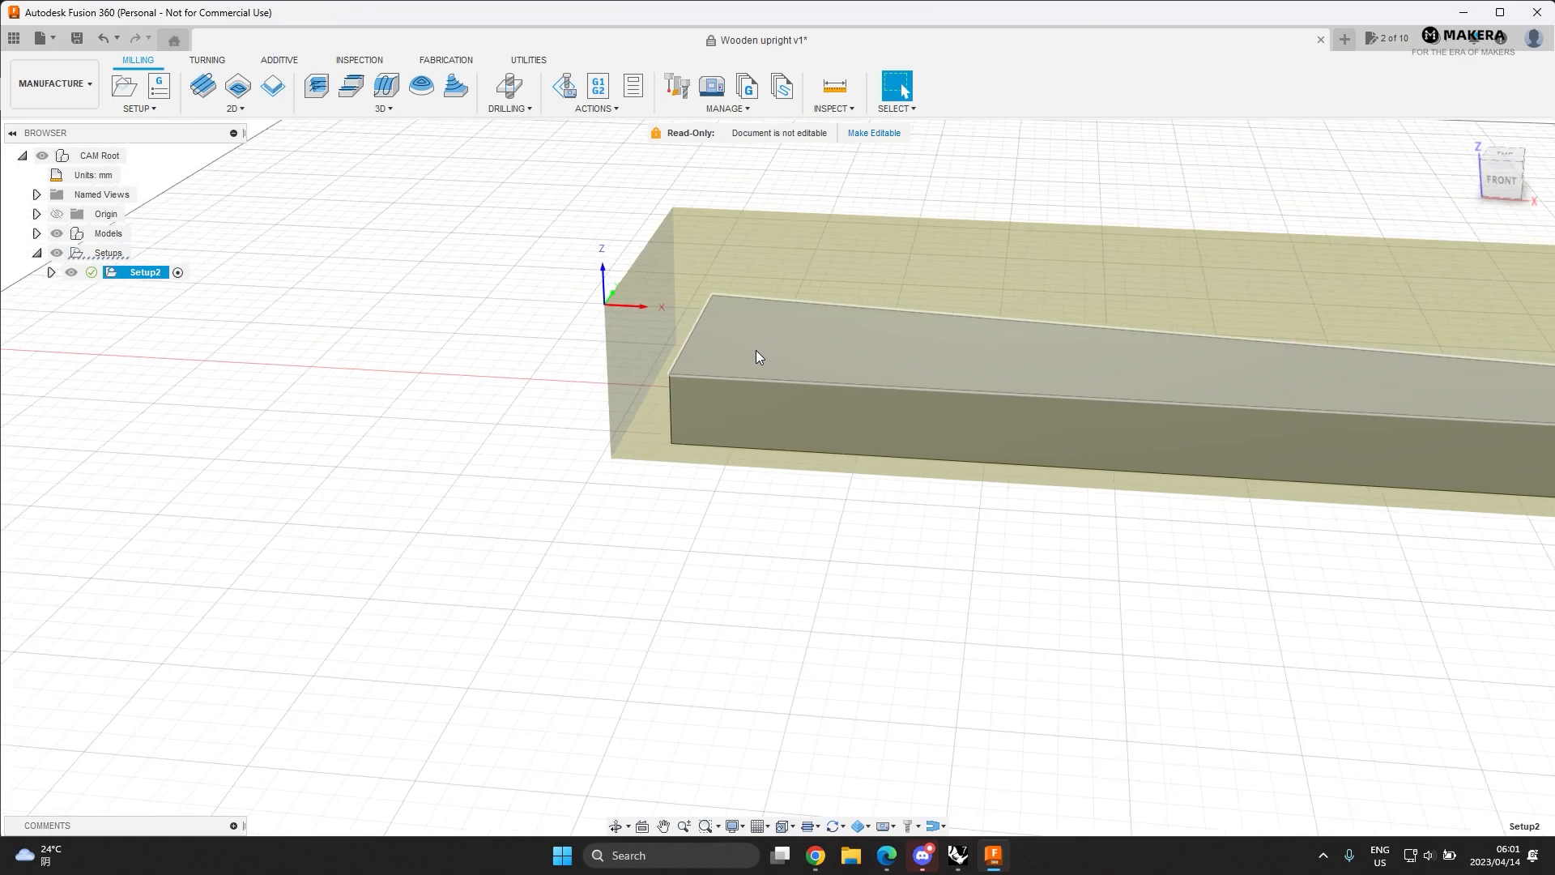
- Review the milling setup's part position and its program and WCS settings, and close it
{"action": "double_click", "coordinate": [114, 273]}
{"action": "left_click", "coordinate": [1064, 170]}
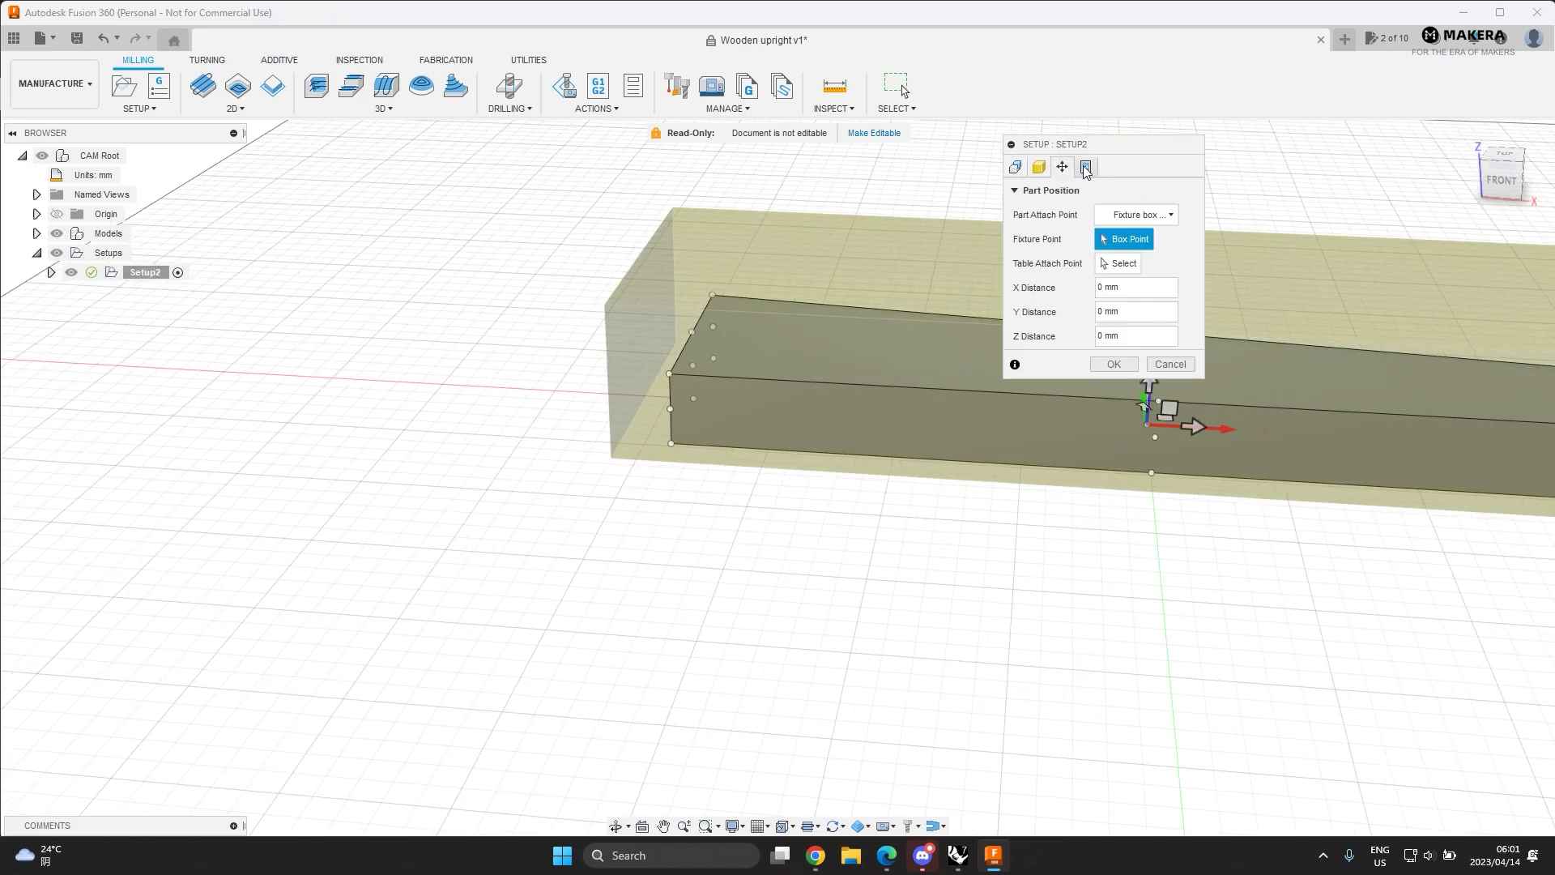
{"action": "left_click", "coordinate": [1086, 168]}
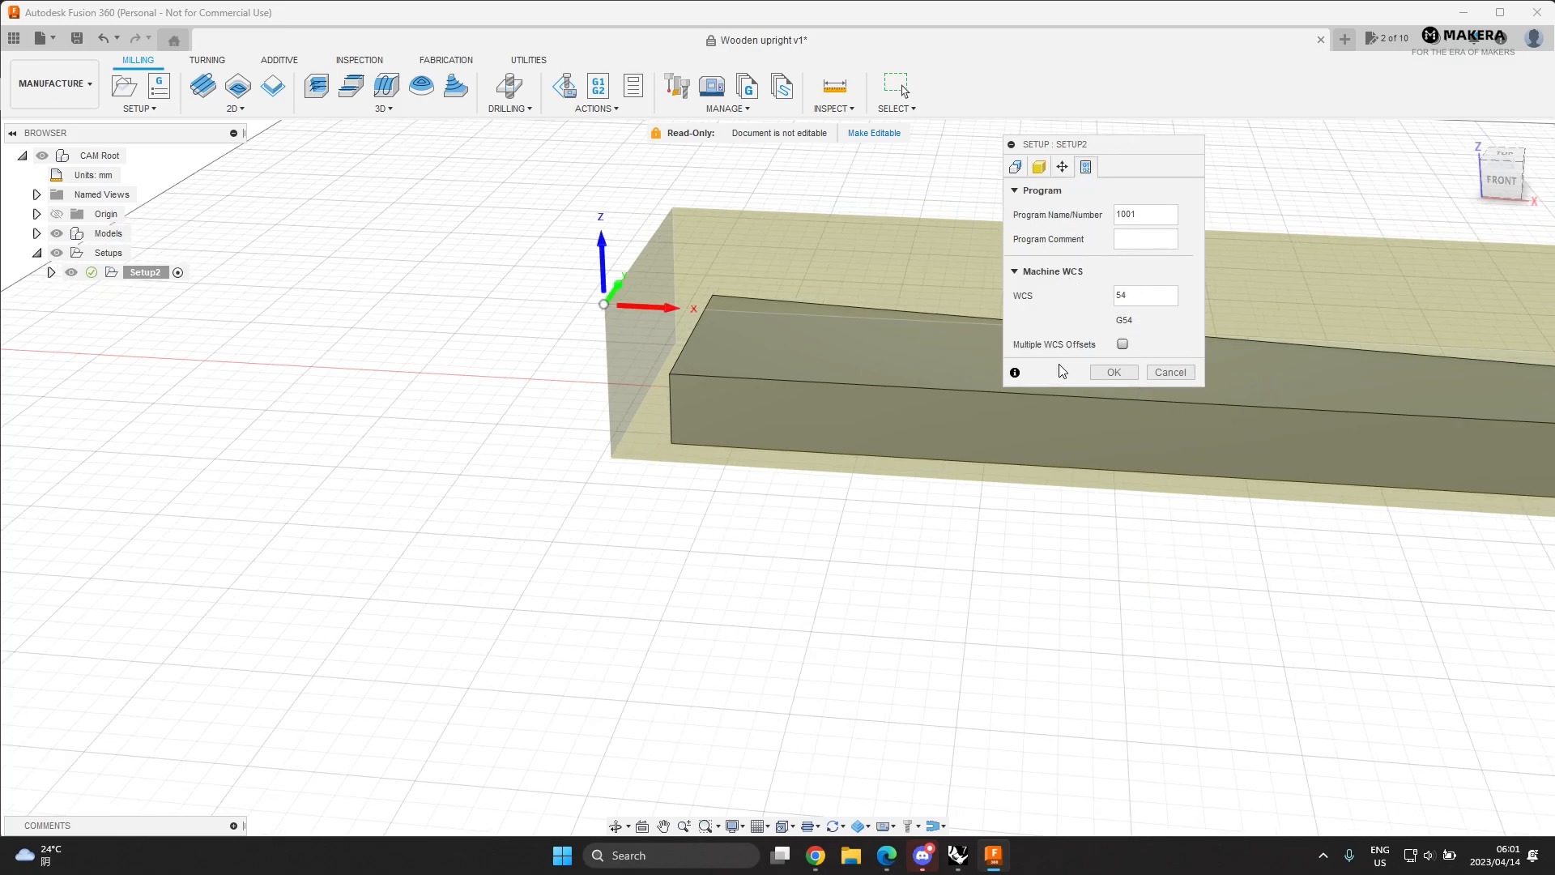
{"action": "left_click", "coordinate": [1113, 372]}
- Start a Face operation using the outline of the upright's top face as the stock contour
{"action": "scroll", "coordinate": [770, 373], "scroll_direction": "down", "scroll_amount": 2}
{"action": "scroll", "coordinate": [769, 381], "scroll_direction": "down", "scroll_amount": 3}
{"action": "middle_click_drag", "start_coordinate": [897, 395], "coordinate": [715, 403]}
{"action": "scroll", "coordinate": [756, 395], "scroll_direction": "down", "scroll_amount": 2}
{"action": "scroll", "coordinate": [721, 403], "scroll_direction": "up", "scroll_amount": 6}
{"action": "left_click", "coordinate": [203, 85]}
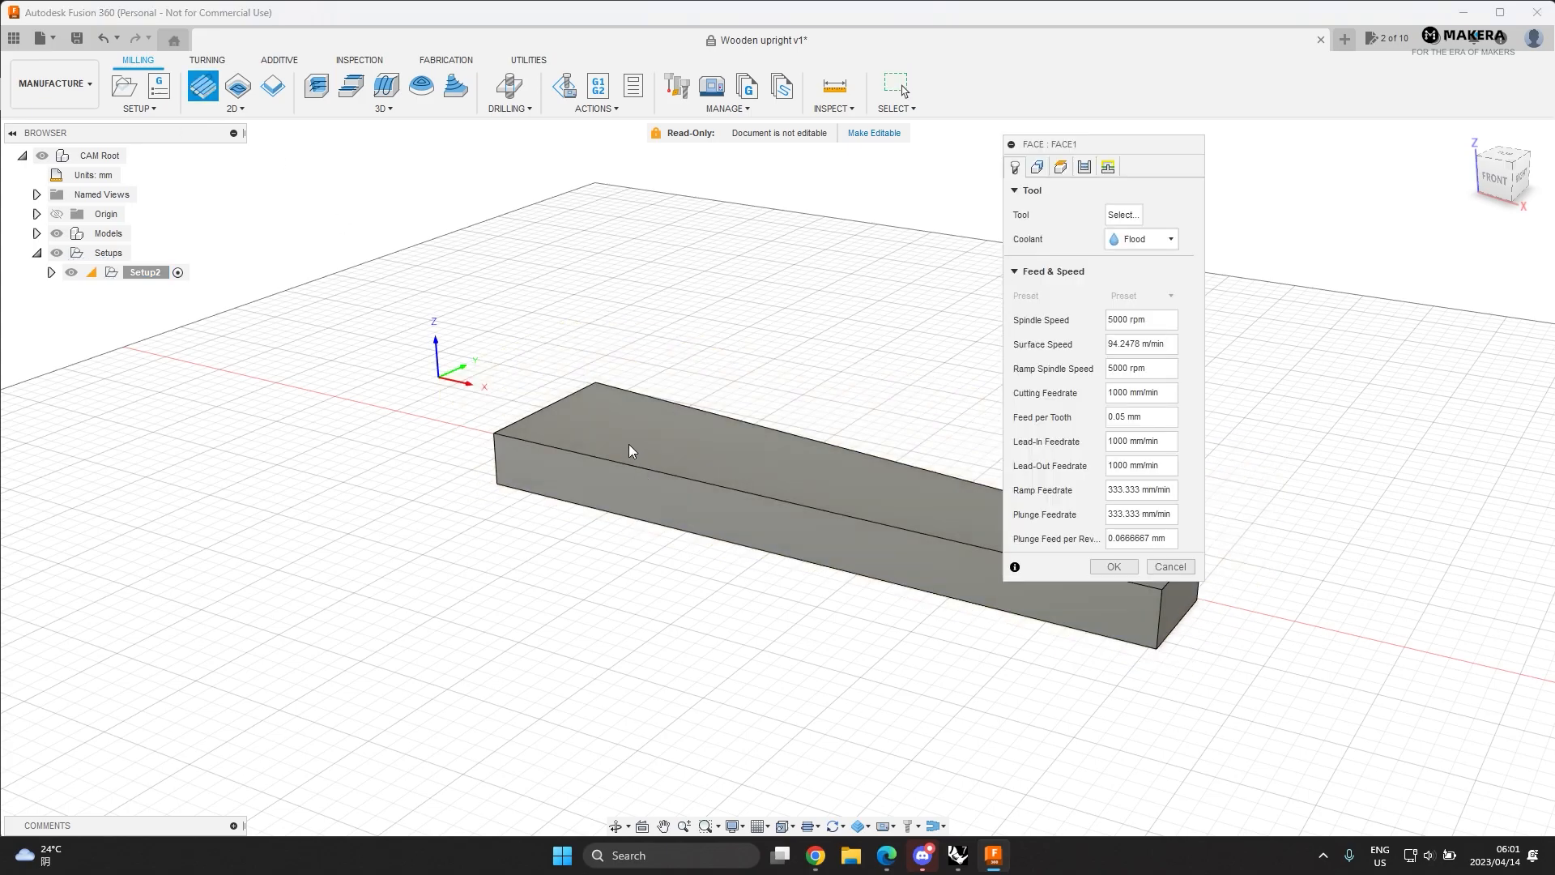
{"action": "left_click", "coordinate": [670, 406]}
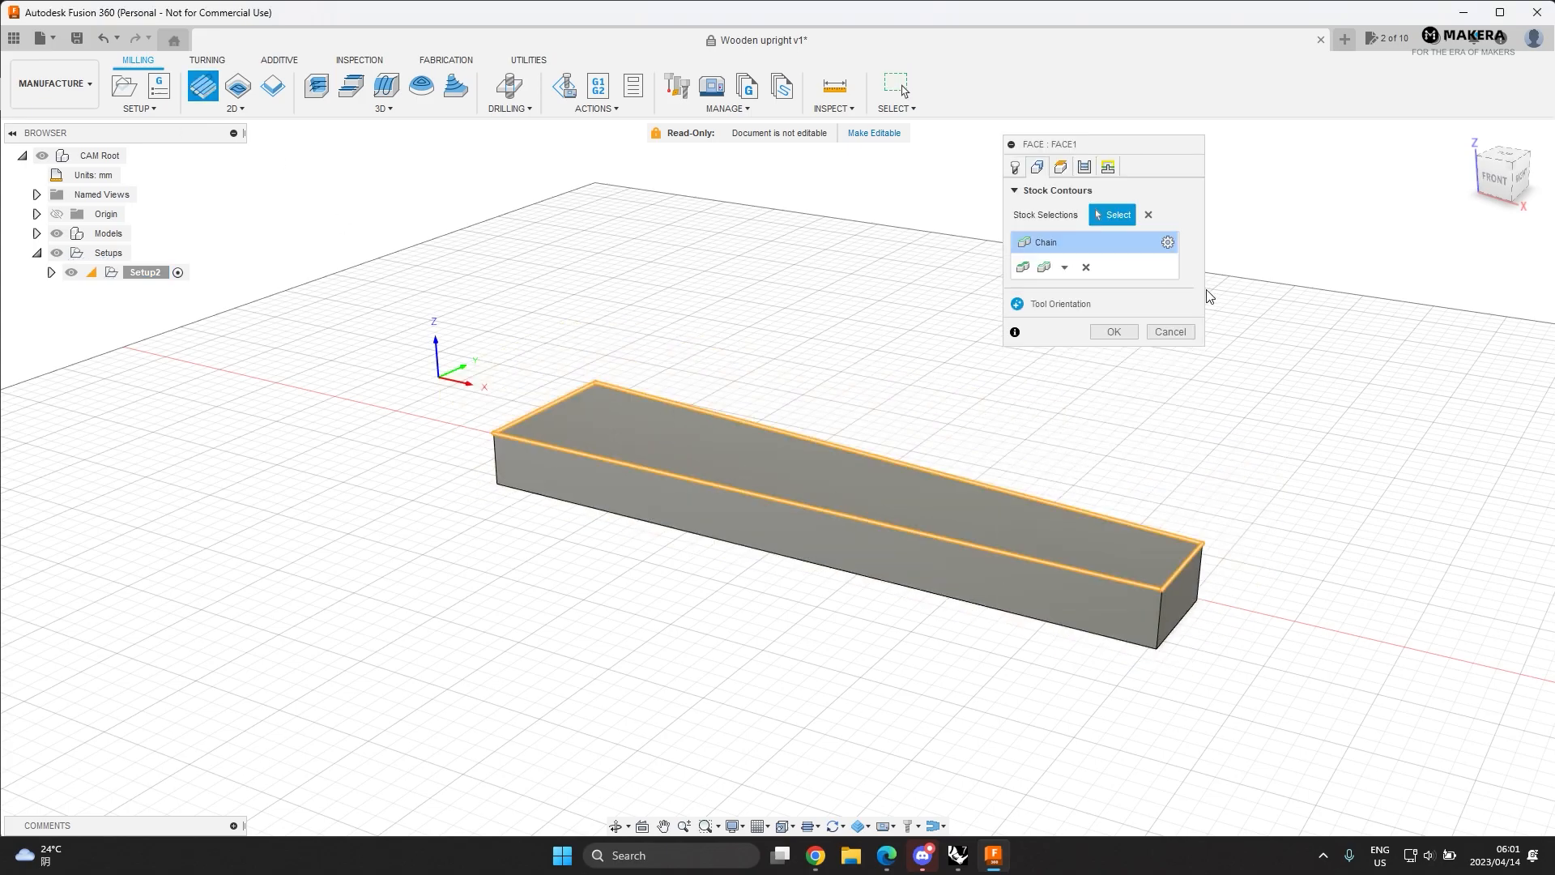
- Disable the facing coolant and assign tool 1, the Ø3.175 mm flat end mill with 25 mm flute, from the Example Tools library
{"action": "left_click", "coordinate": [1015, 167]}
{"action": "left_click", "coordinate": [1150, 239]}
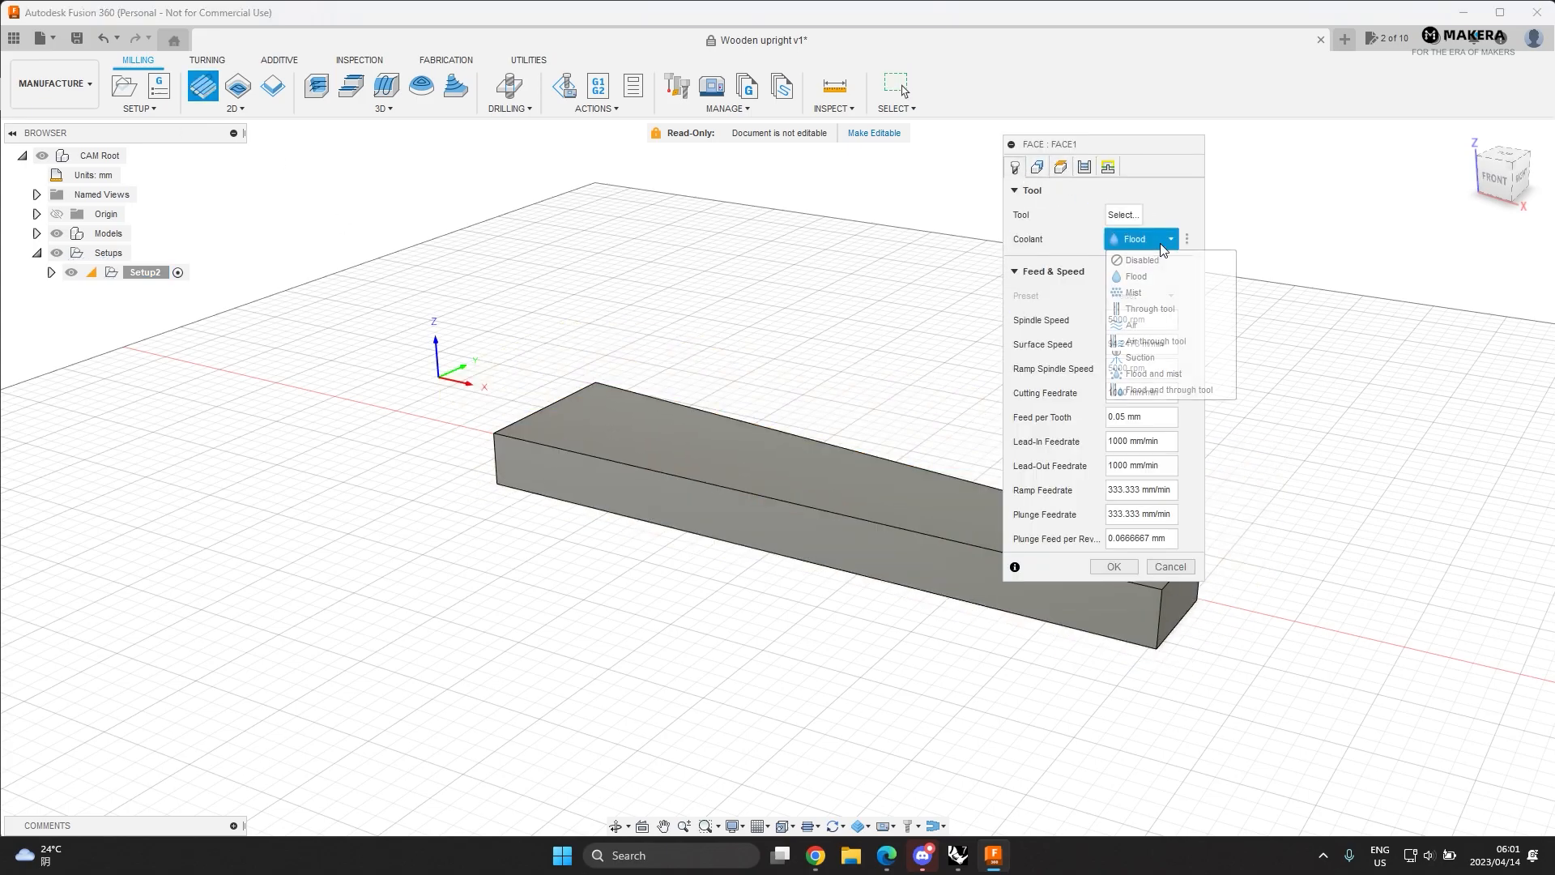
{"action": "left_click", "coordinate": [1140, 260]}
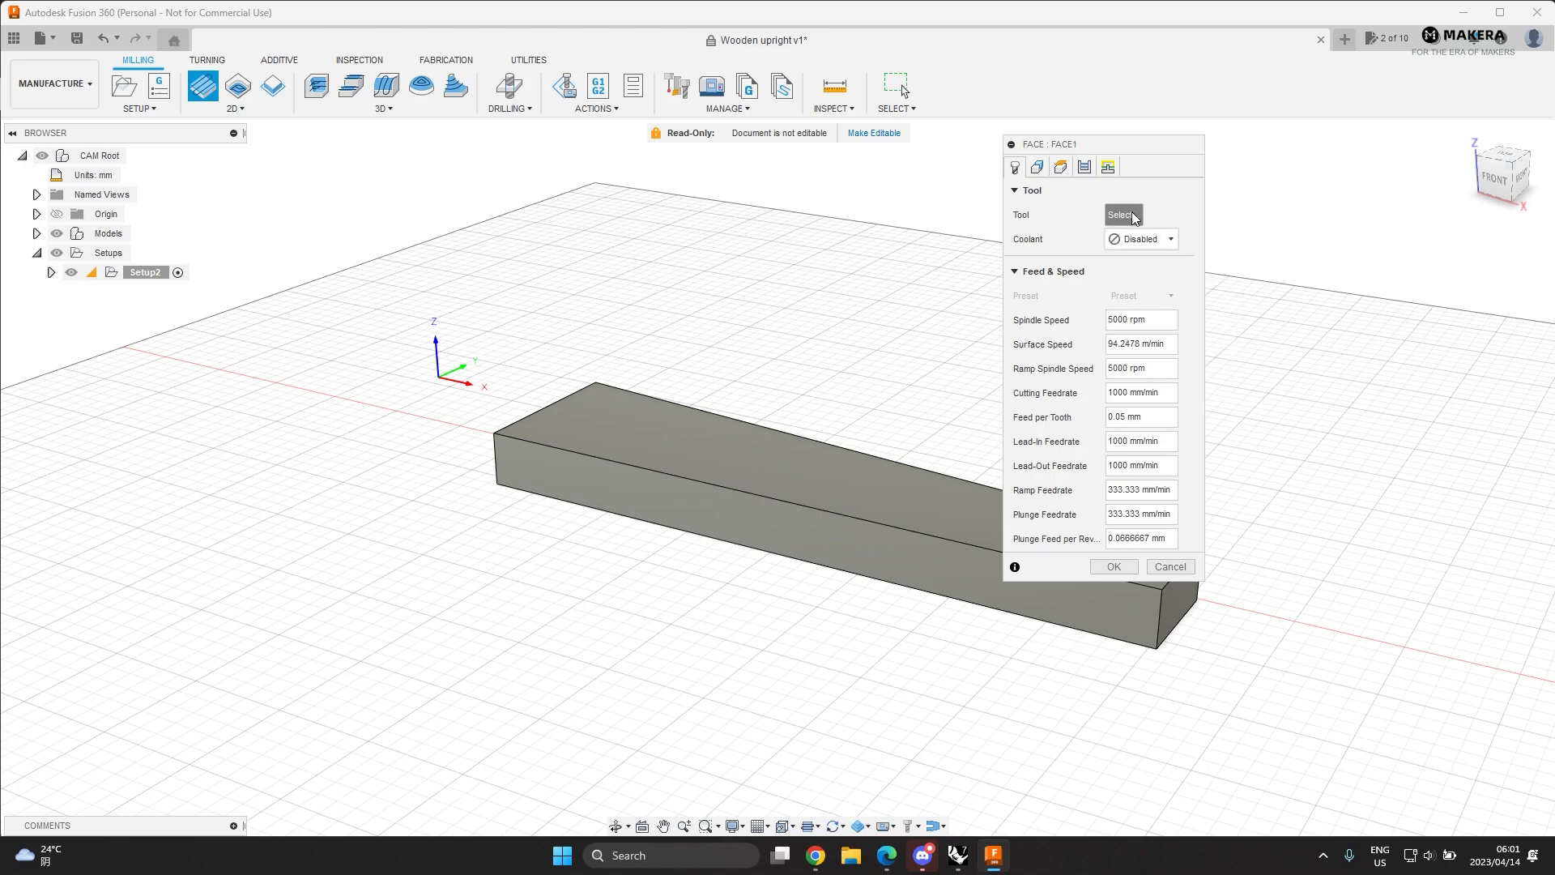
{"action": "left_click", "coordinate": [1123, 215]}
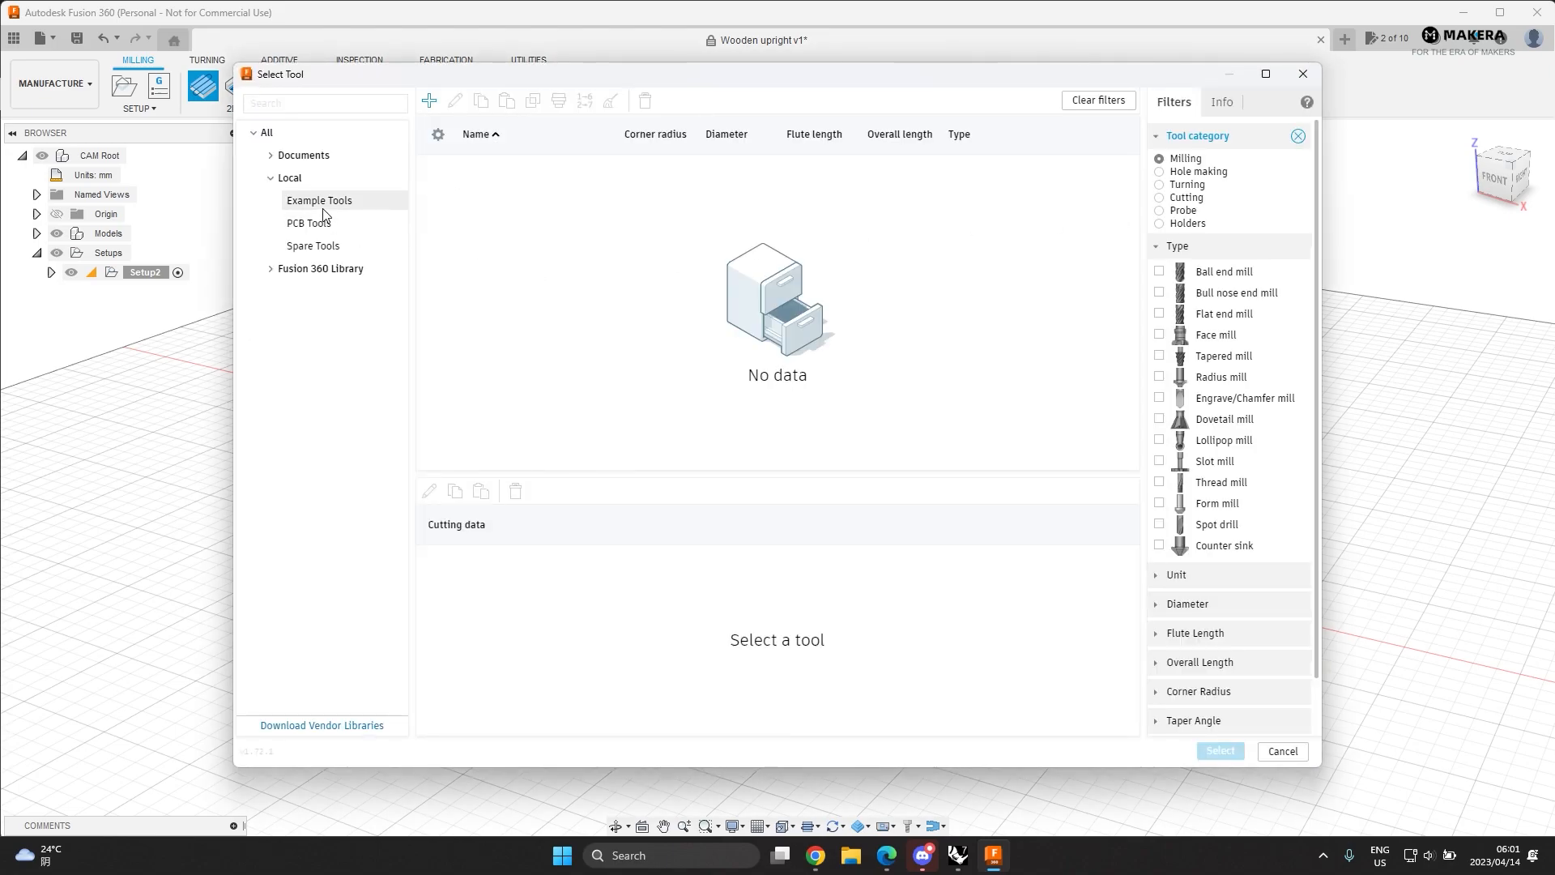
{"action": "left_click", "coordinate": [322, 208]}
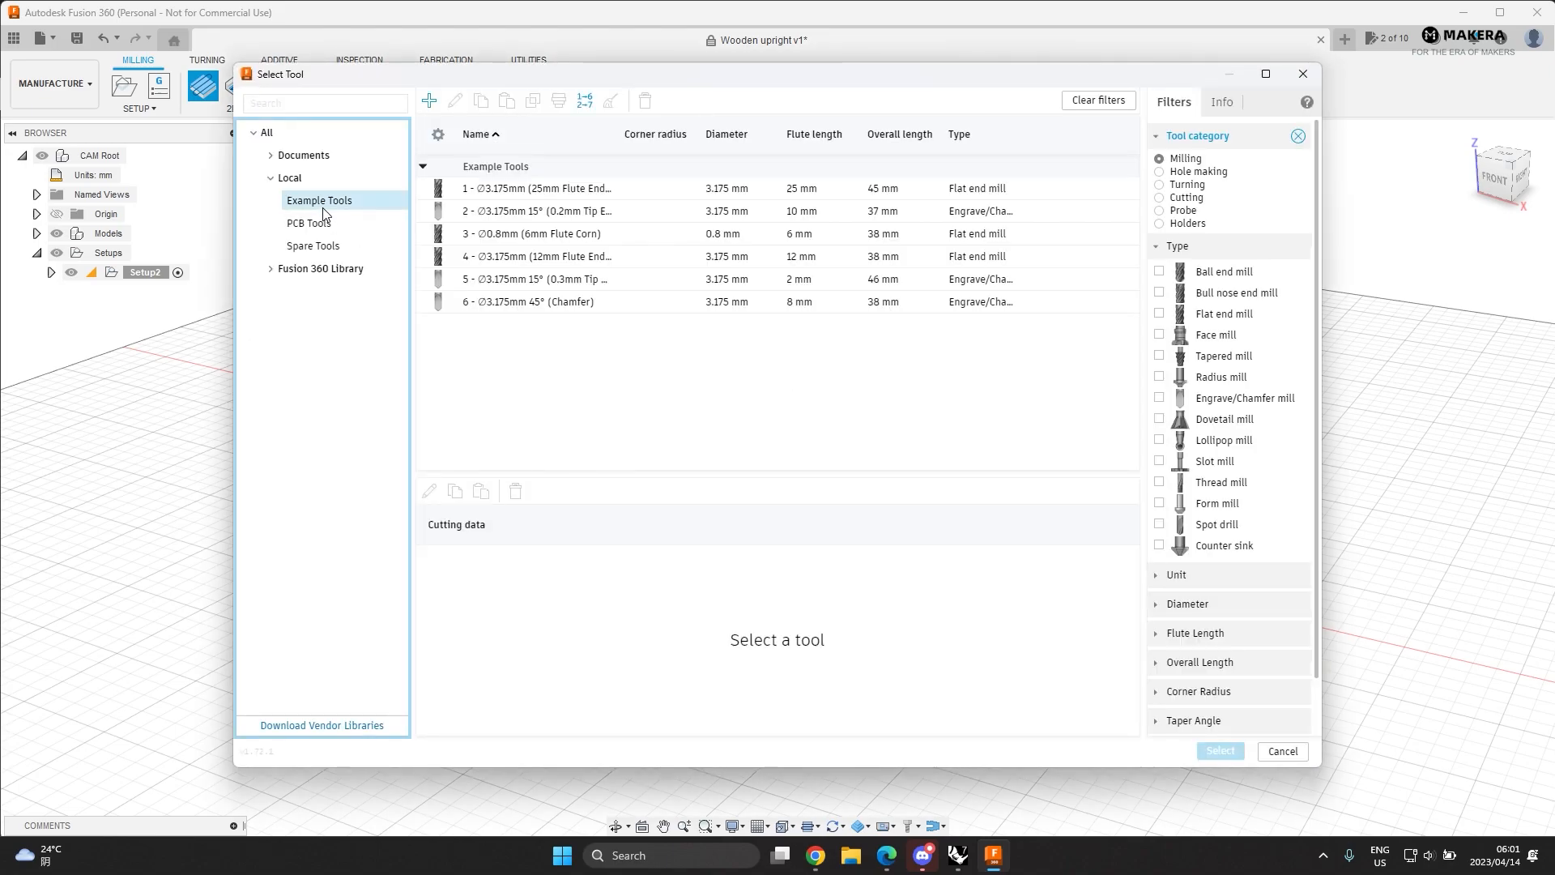
{"action": "left_click", "coordinate": [550, 188]}
{"action": "left_click", "coordinate": [1220, 751]}
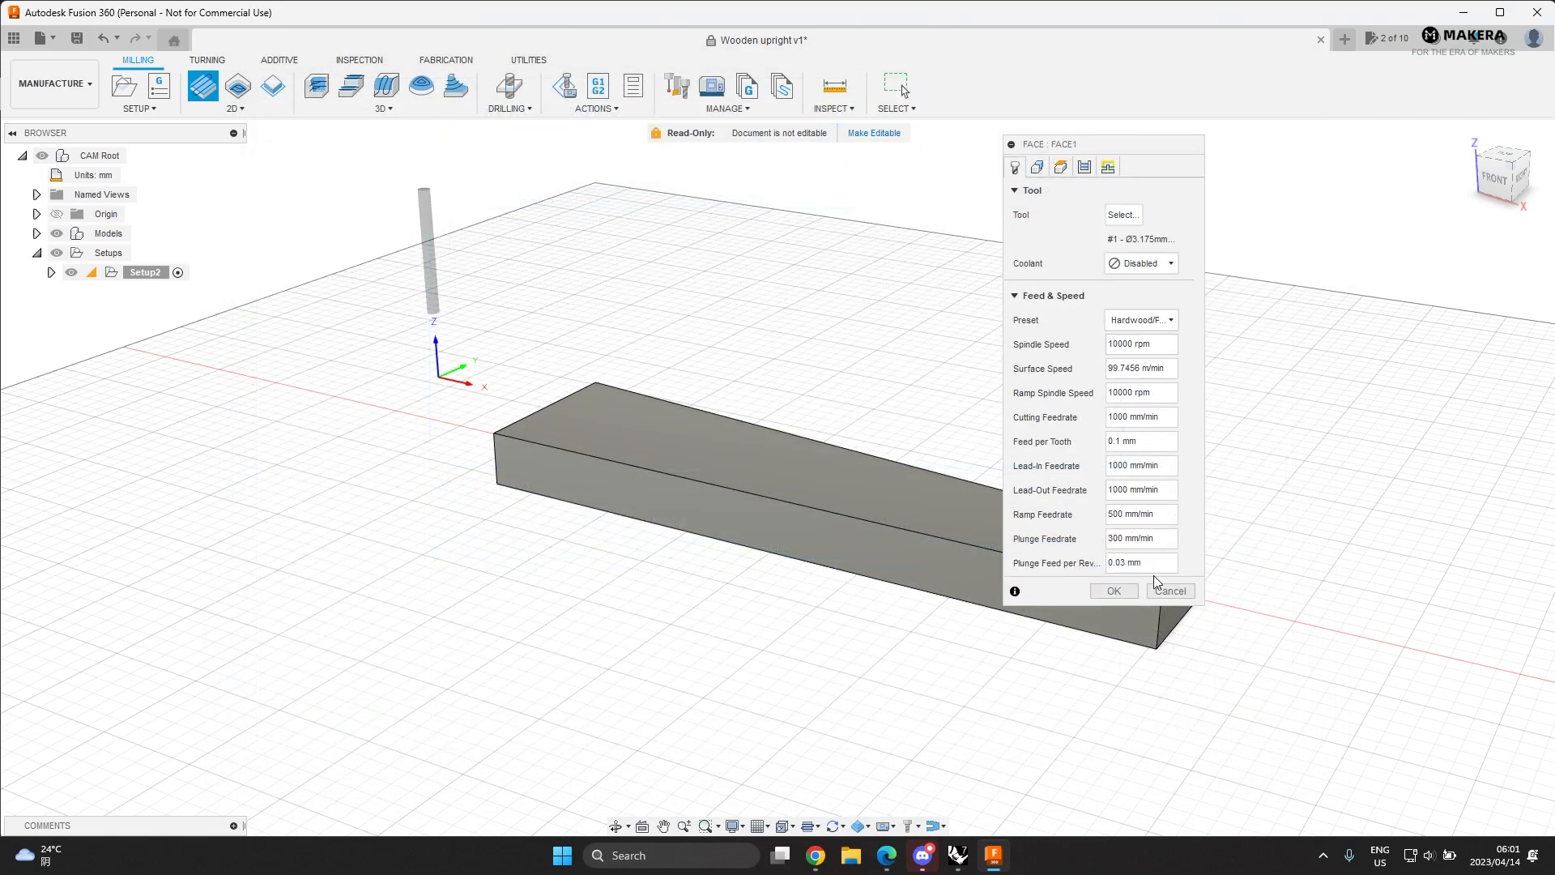
- Check the facing contour and heights from stock top to model top, and confirm the Face operation to generate its toolpath
{"action": "left_click", "coordinate": [1039, 168]}
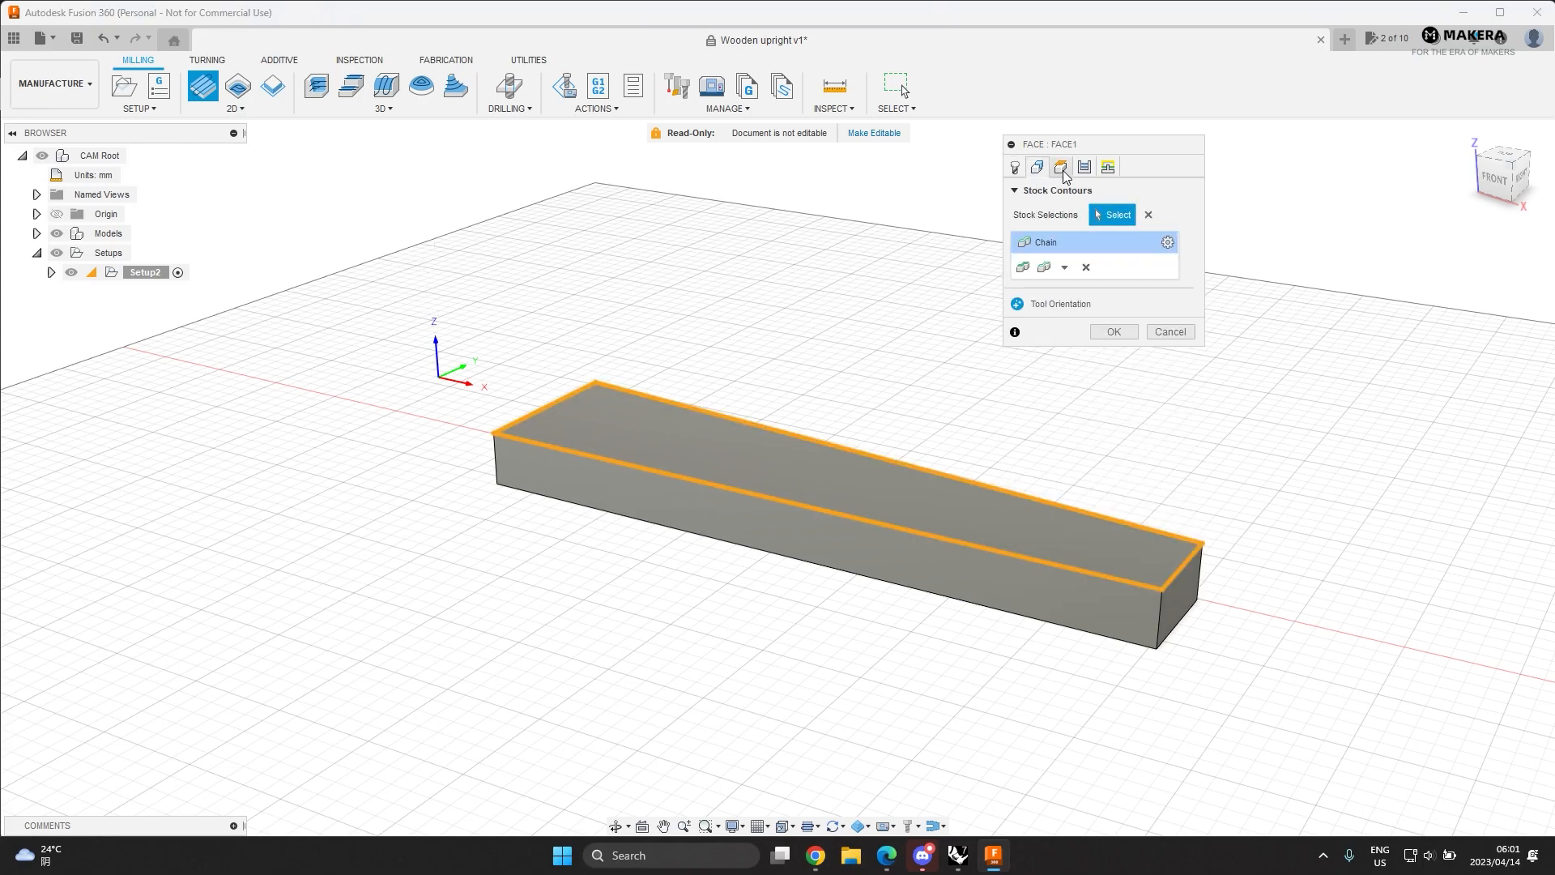
{"action": "left_click", "coordinate": [1064, 170]}
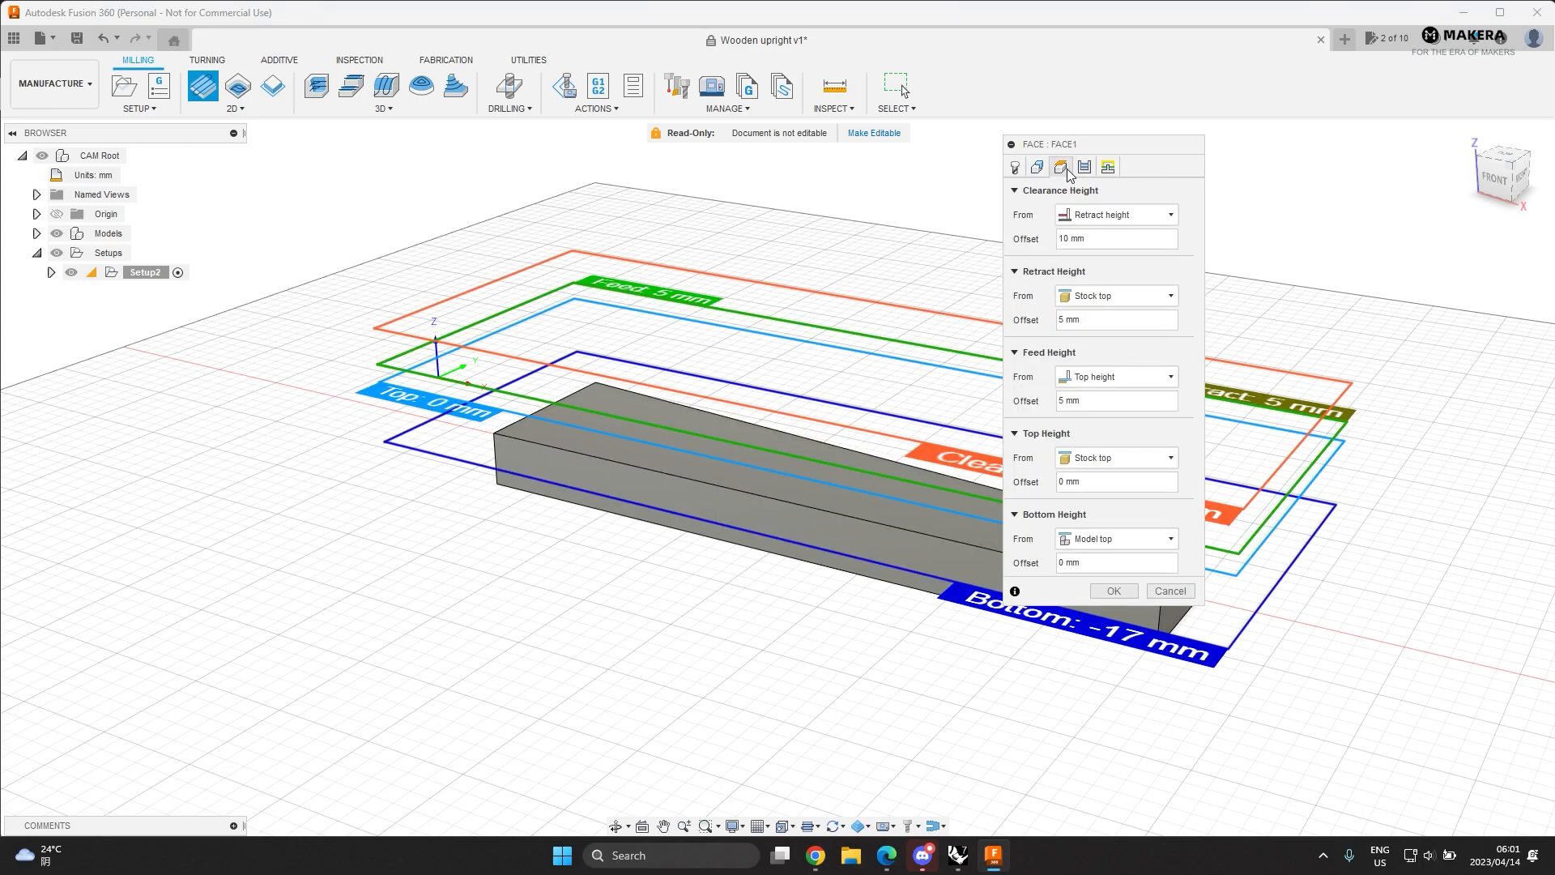
{"action": "mouse_move", "coordinate": [805, 522]}
{"action": "middle_mouse_down", "text": "shift"}
{"action": "mouse_move", "coordinate": [754, 503]}
{"action": "mouse_move", "coordinate": [786, 513]}
{"action": "middle_mouse_up", "text": "shift"}
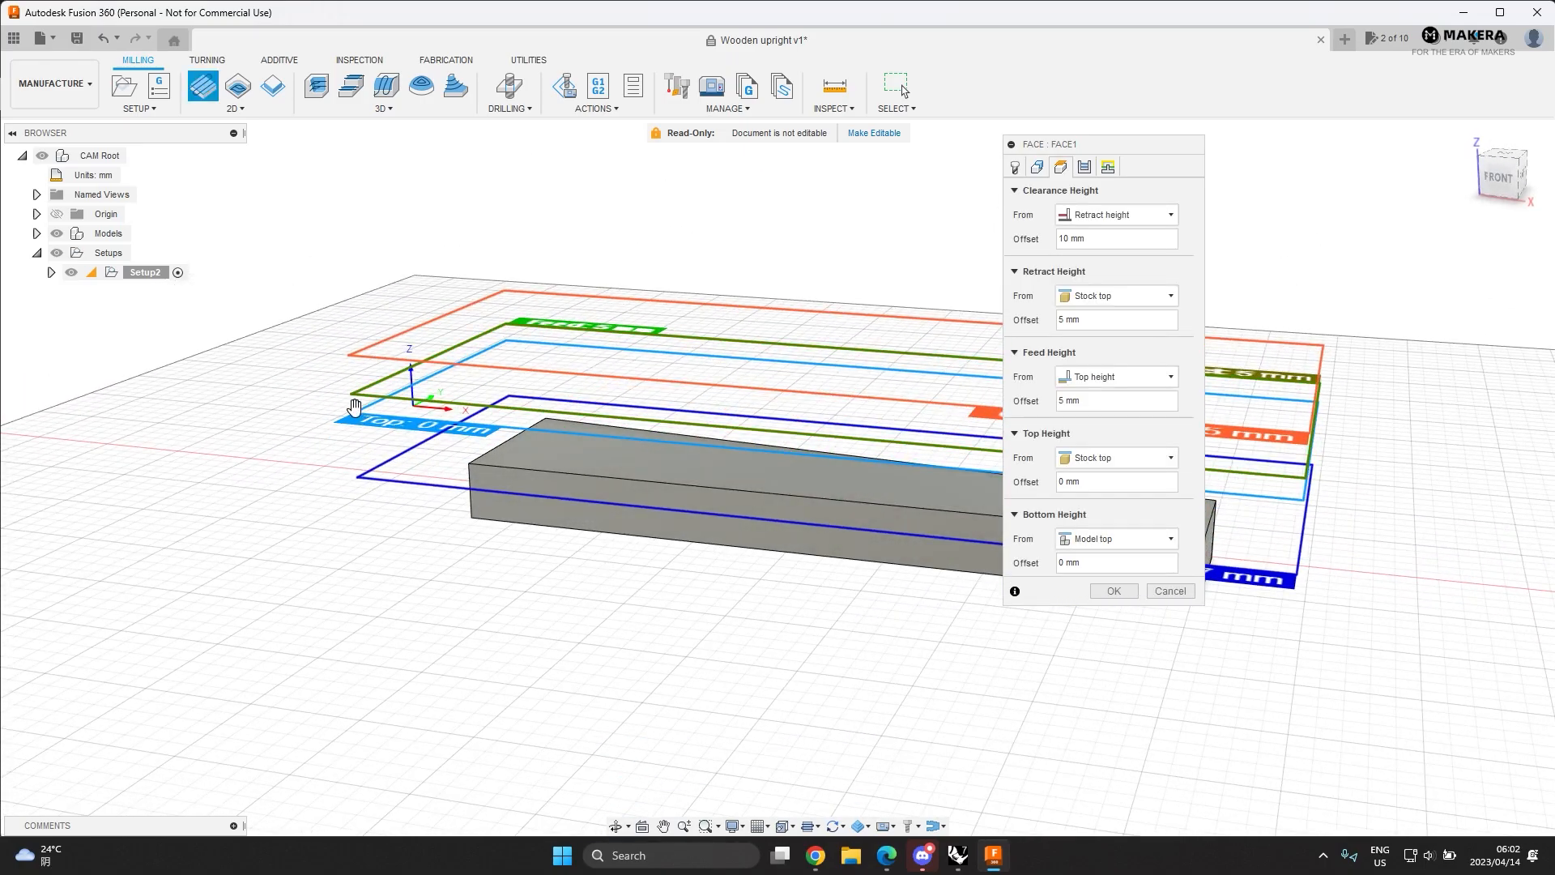
{"action": "mouse_move", "coordinate": [486, 433]}
{"action": "middle_mouse_down", "text": "shift"}
{"action": "mouse_move", "coordinate": [489, 410]}
{"action": "mouse_move", "coordinate": [484, 431]}
{"action": "middle_mouse_up", "text": "shift"}
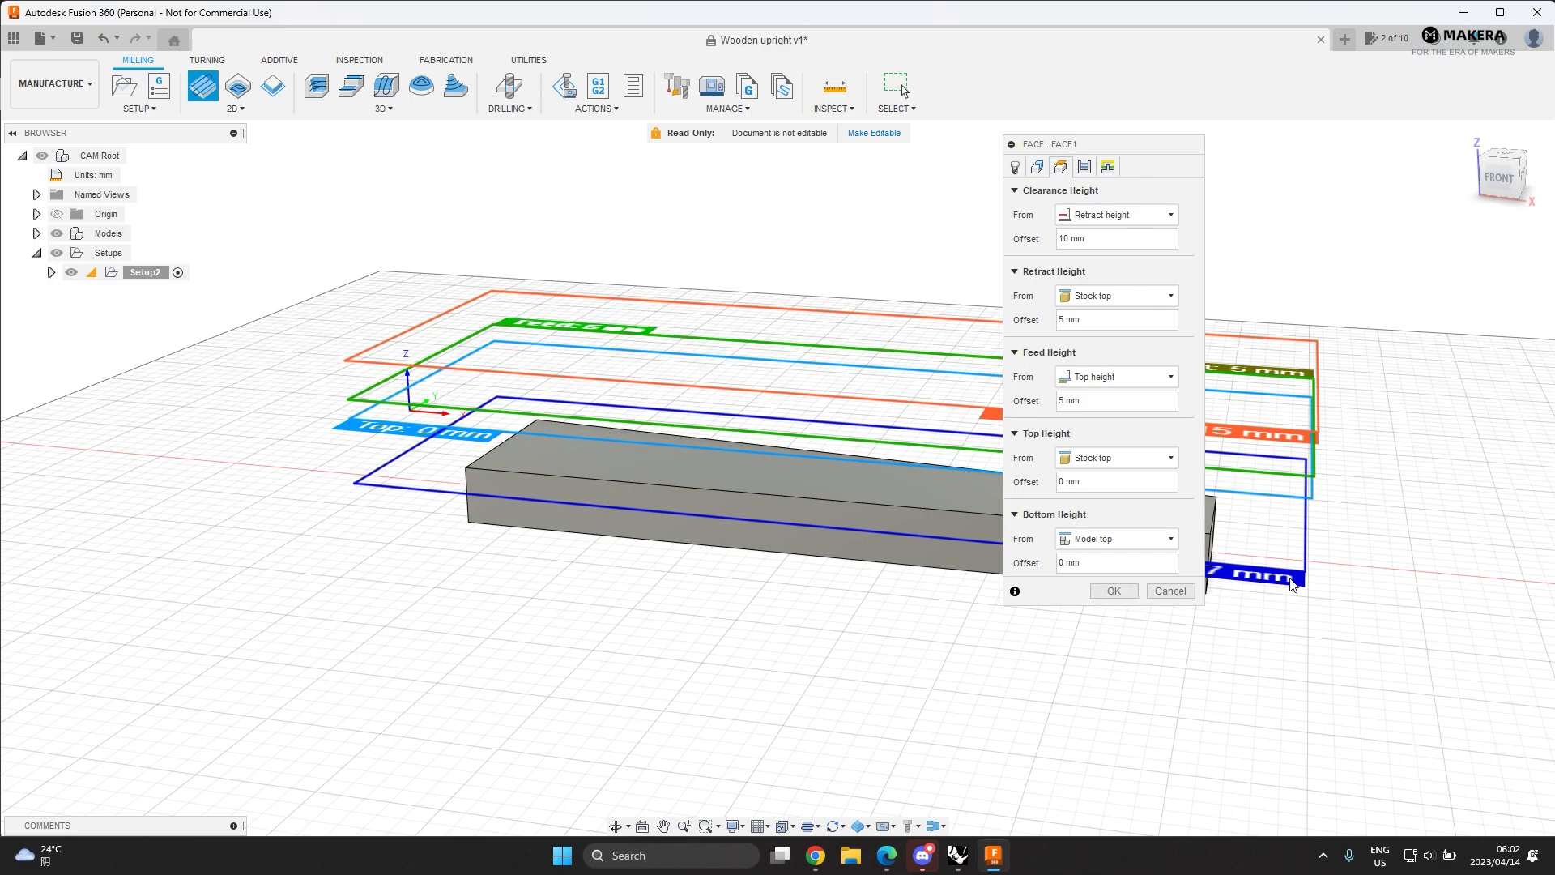
{"action": "left_click", "coordinate": [1115, 592]}
{"action": "middle_click_drag", "start_coordinate": [827, 474], "coordinate": [835, 417]}
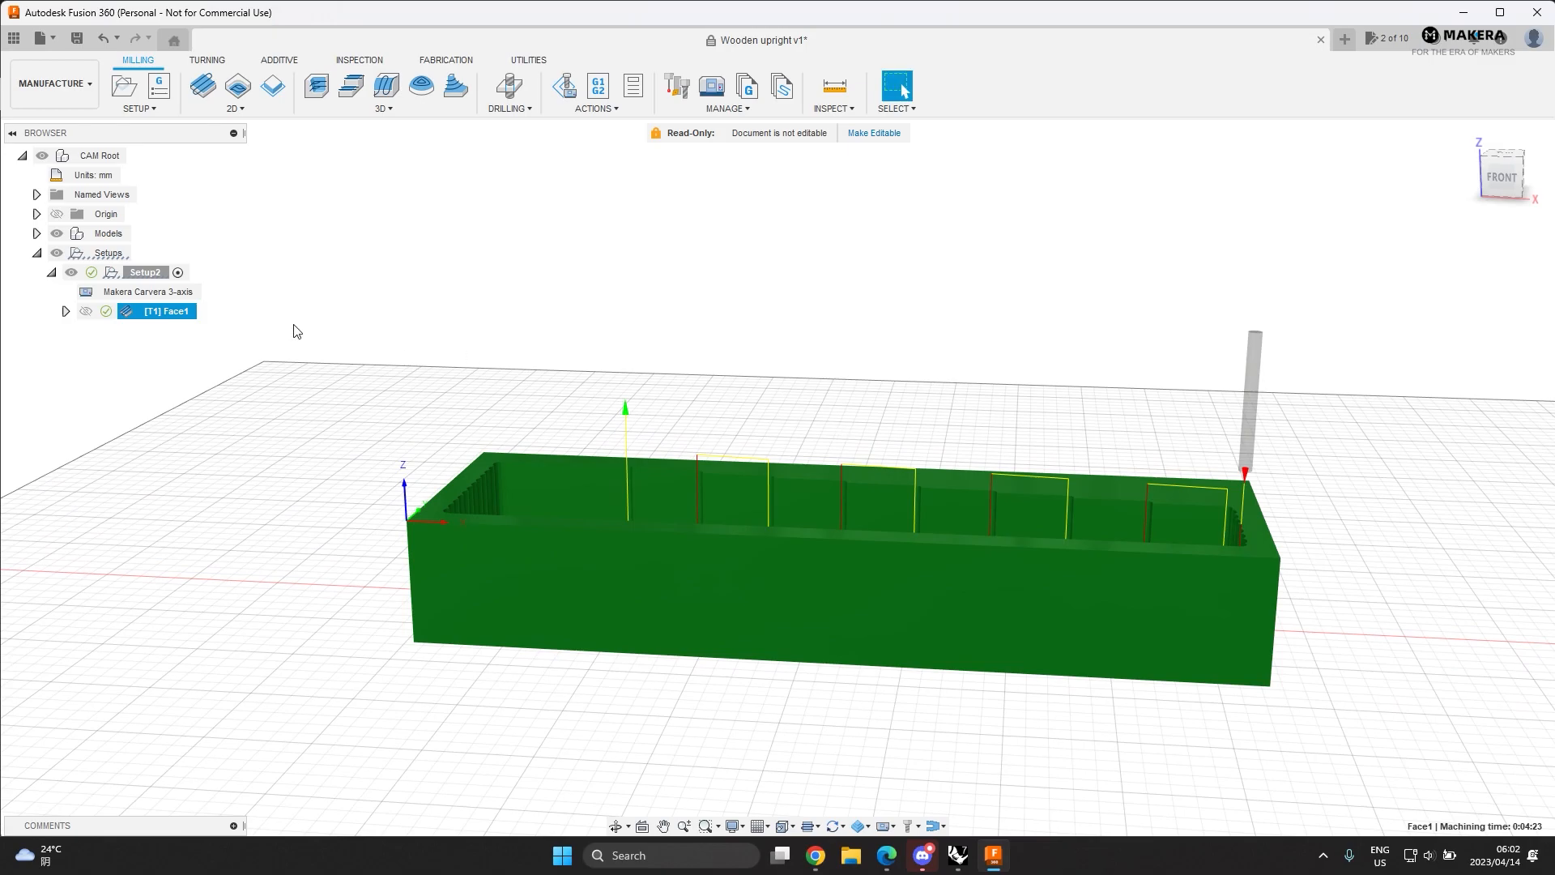
{"action": "mouse_move", "coordinate": [867, 479]}
{"action": "middle_mouse_down", "text": "shift"}
{"action": "mouse_move", "coordinate": [853, 543]}
{"action": "mouse_move", "coordinate": [836, 478]}
{"action": "middle_mouse_up", "text": "shift"}
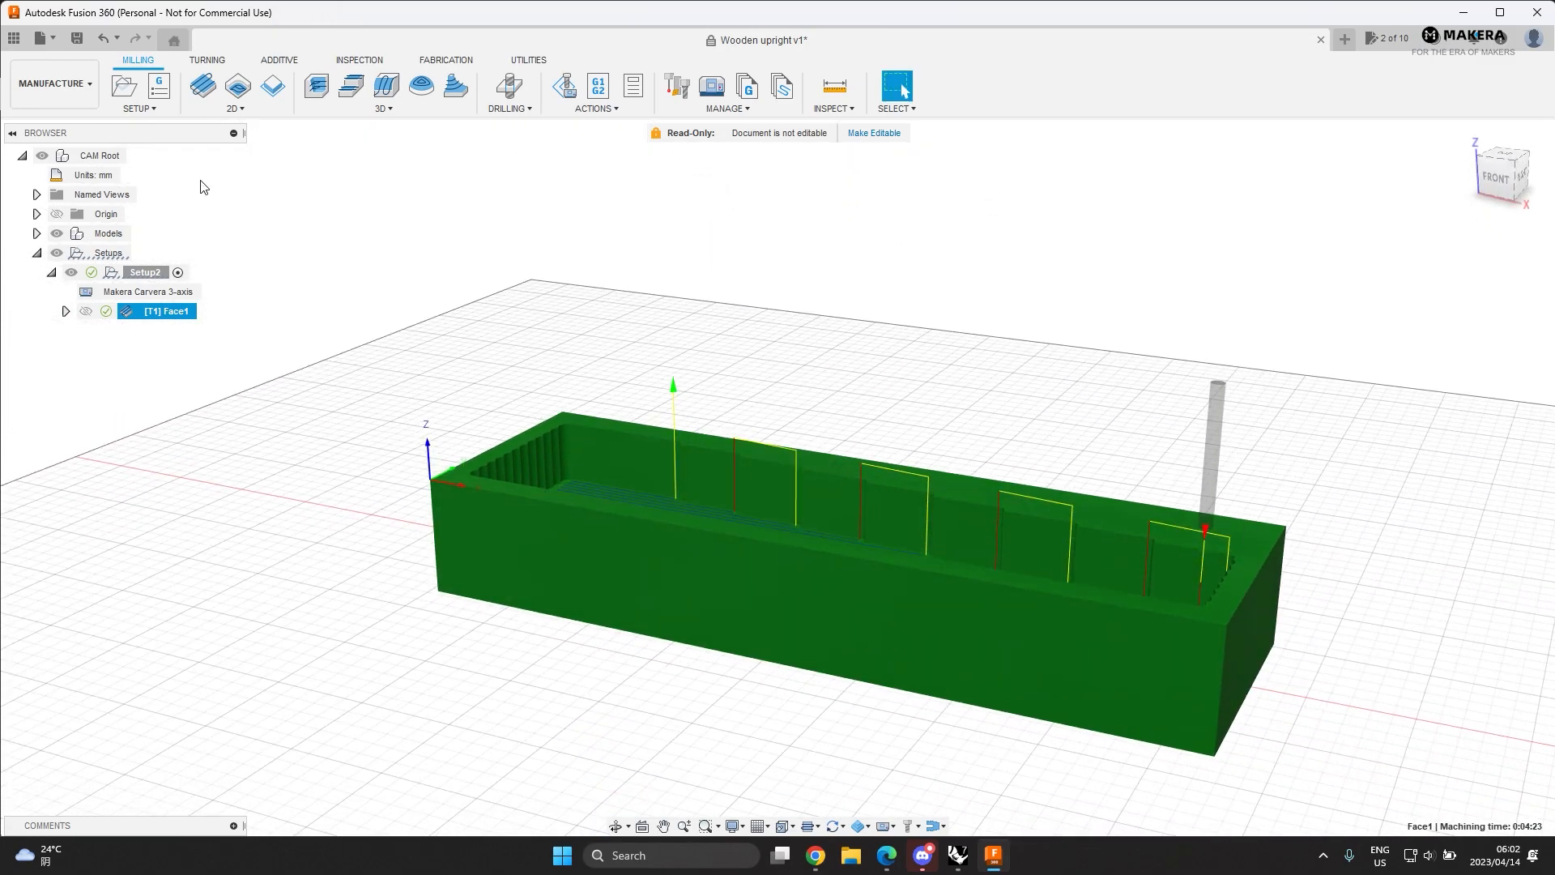
- Start a 2D Contour along the upright's bottom edge loop and enable rectangular tabs positioned by number of tabs
{"action": "left_click", "coordinate": [274, 95]}
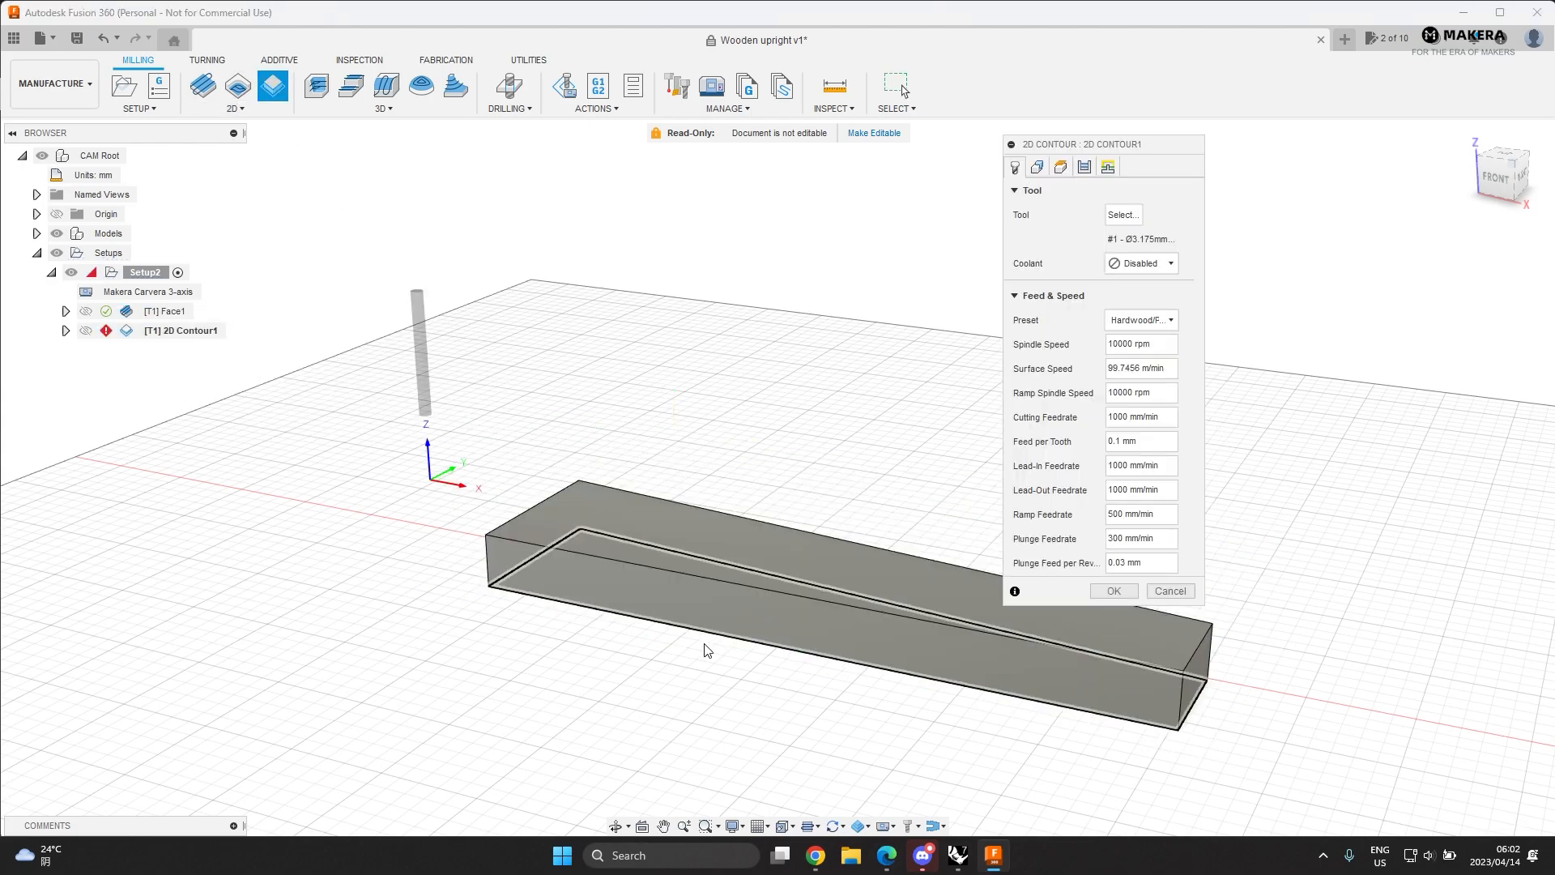
{"action": "left_click", "coordinate": [701, 635]}
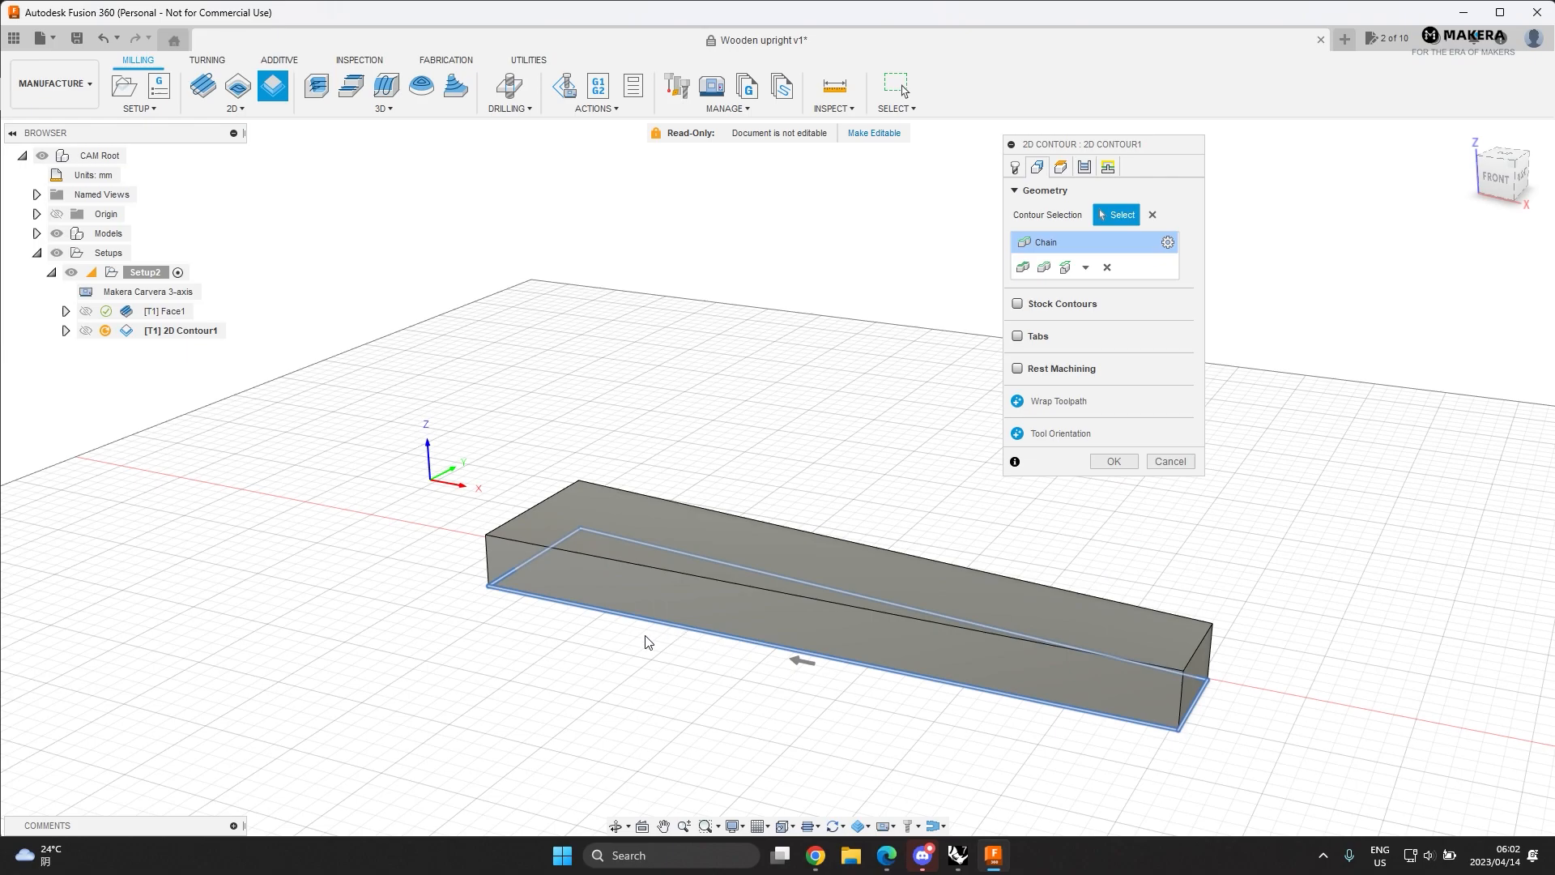
{"action": "left_click", "coordinate": [1018, 335]}
{"action": "left_click", "coordinate": [1171, 437]}
{"action": "left_click", "coordinate": [1169, 438]}
{"action": "left_click", "coordinate": [1161, 460]}
{"action": "left_click", "coordinate": [1164, 434]}
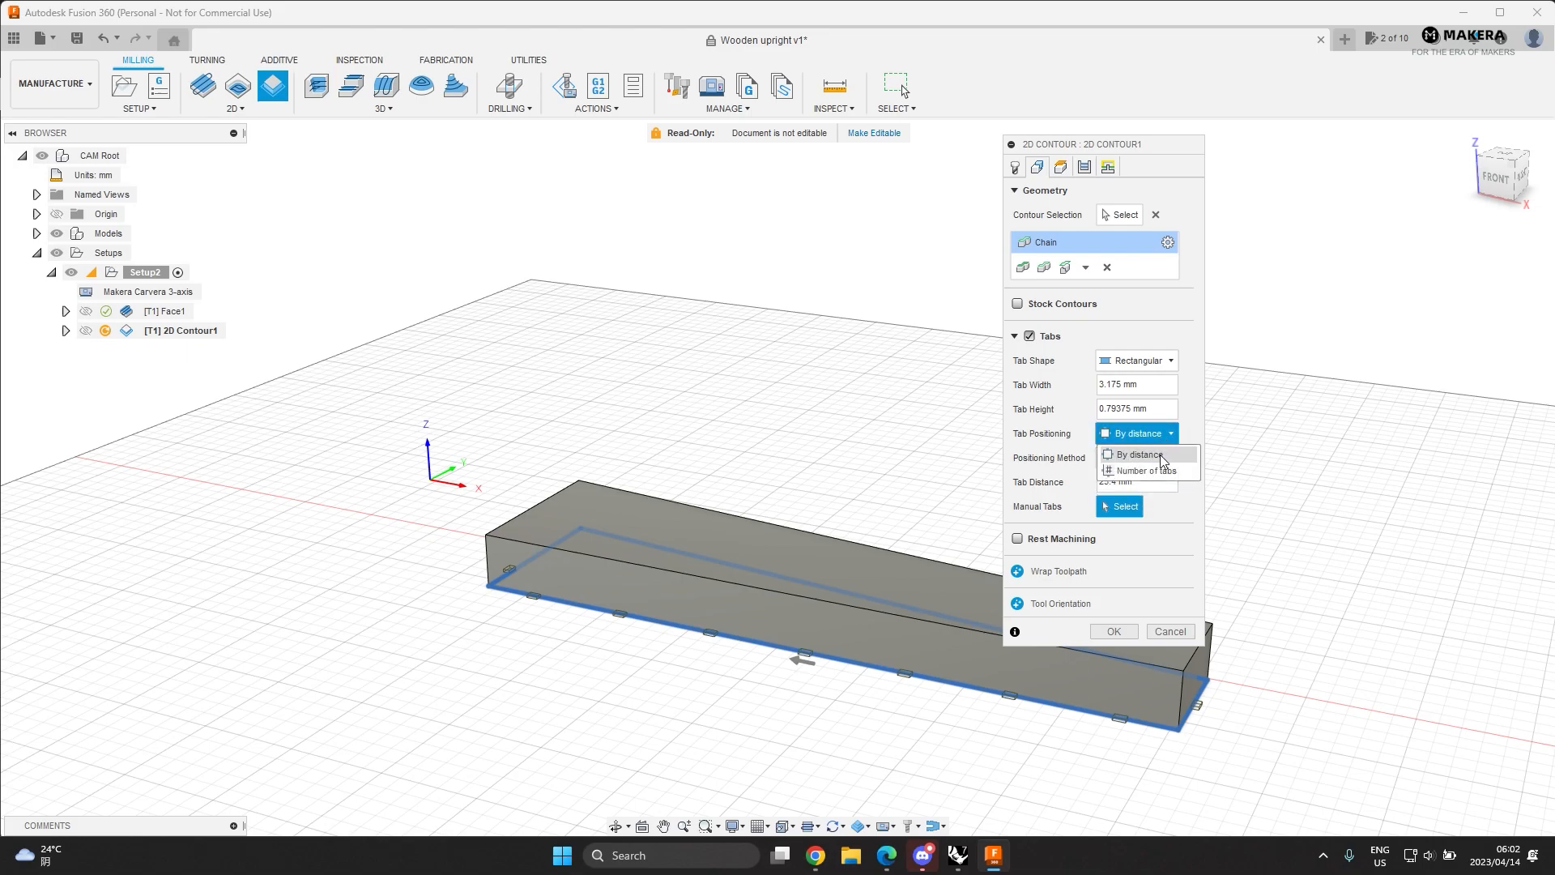
{"action": "left_click", "coordinate": [1159, 470]}
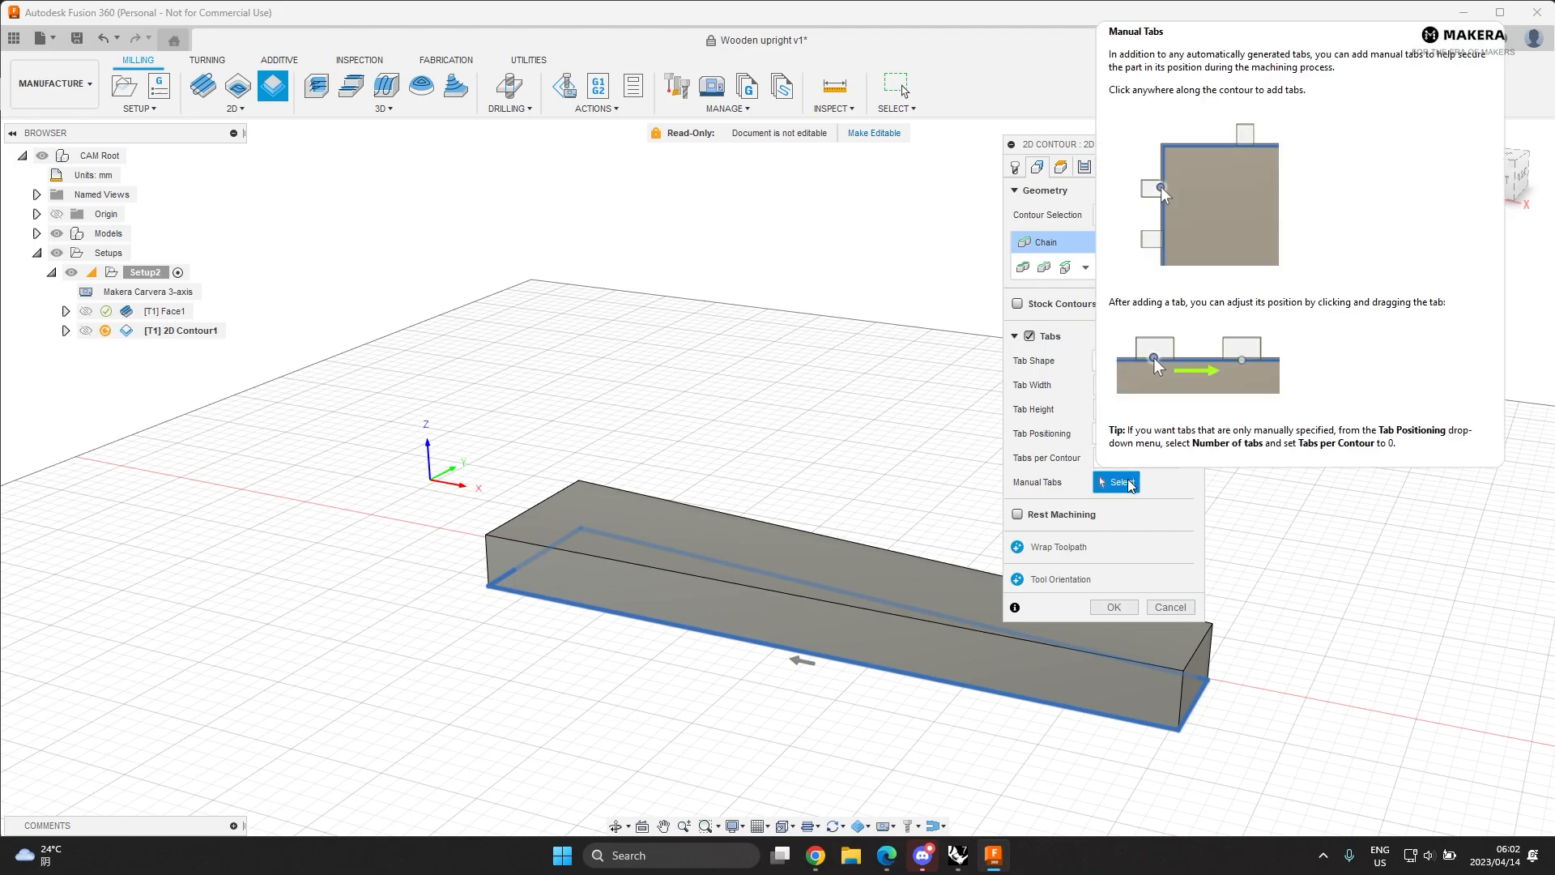
- Set the tab height to 1.5 mm and place four manual tabs, two along each long side of the bottom contour
{"action": "left_click", "coordinate": [1005, 694]}
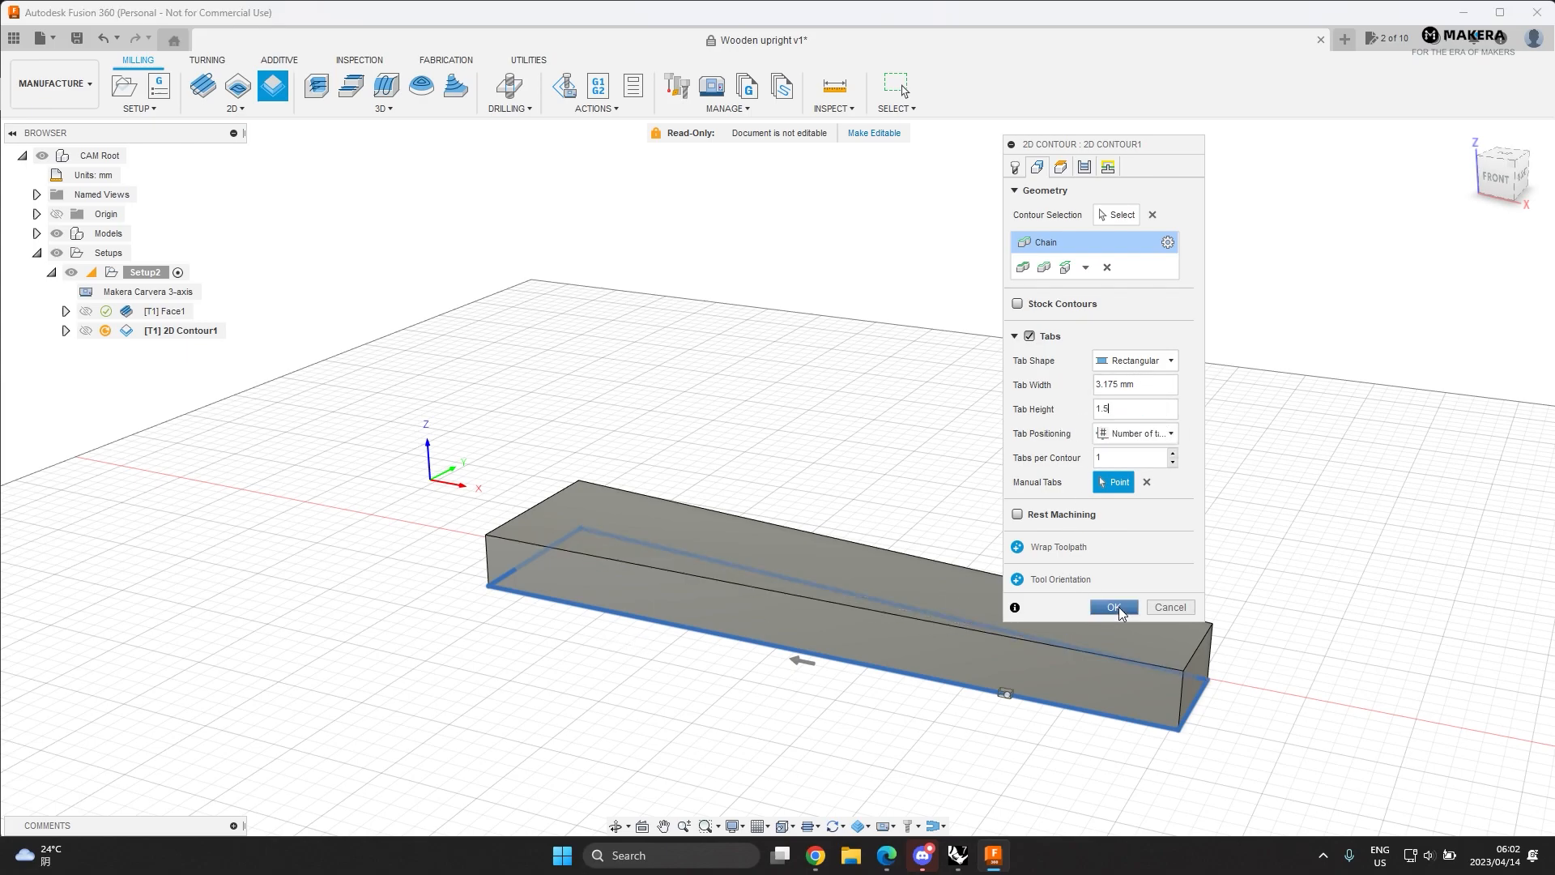
{"action": "left_click", "coordinate": [613, 617]}
{"action": "middle_click_drag", "start_coordinate": [1128, 737], "coordinate": [635, 625], "text": "shift"}
{"action": "left_click", "coordinate": [628, 603]}
{"action": "left_click", "coordinate": [1064, 689]}
{"action": "middle_click_drag", "start_coordinate": [943, 521], "coordinate": [1017, 523], "text": "shift"}
{"action": "middle_click_drag", "start_coordinate": [851, 706], "coordinate": [818, 765], "text": "shift"}
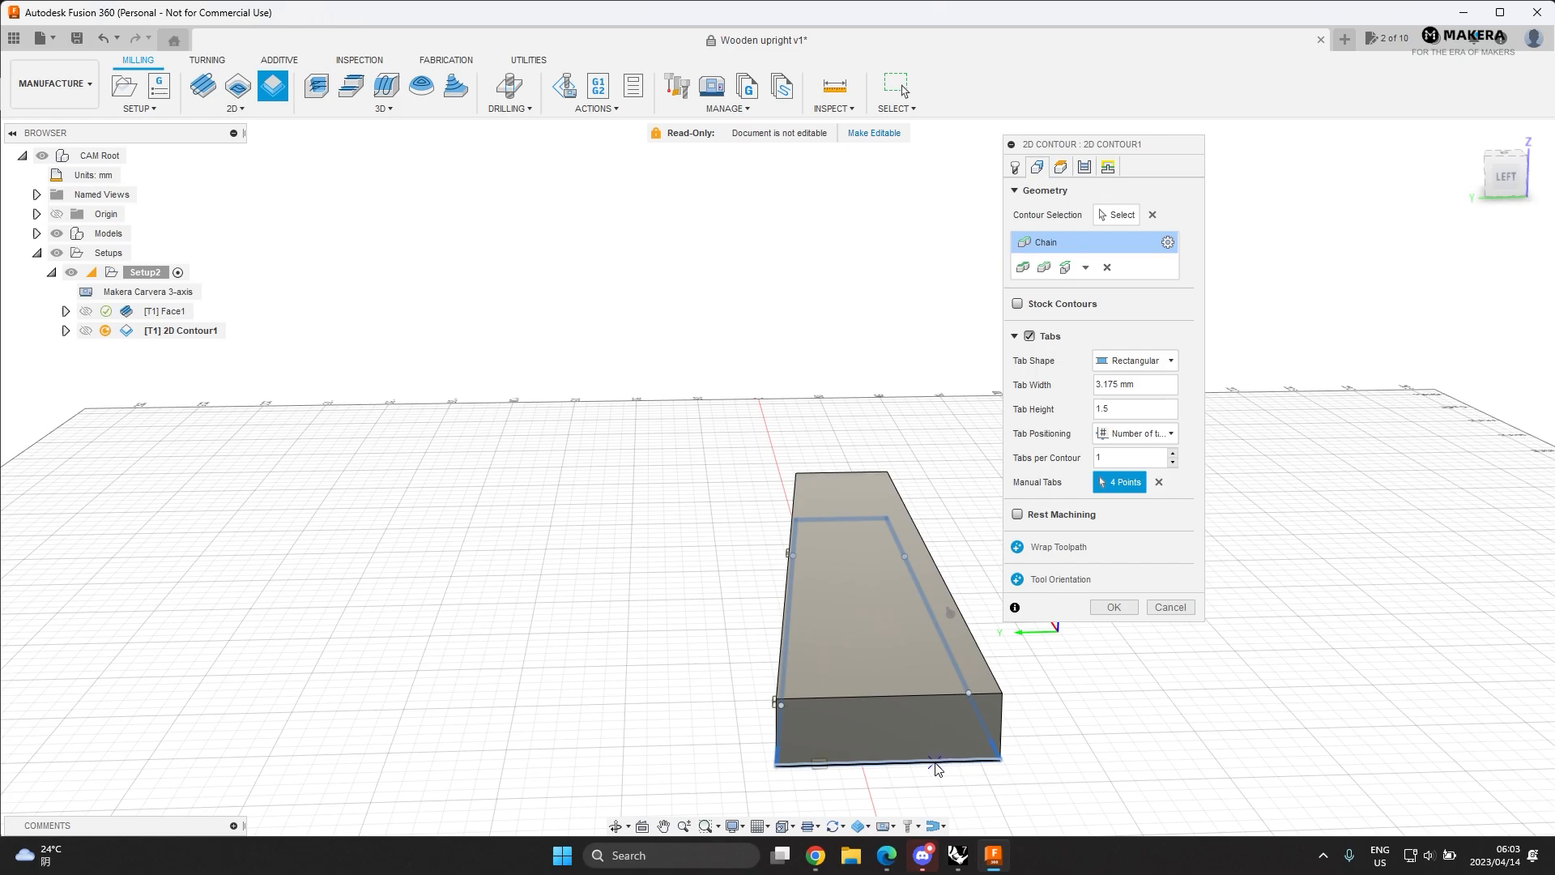
{"action": "middle_click_drag", "start_coordinate": [934, 767], "coordinate": [1030, 718], "text": "shift"}
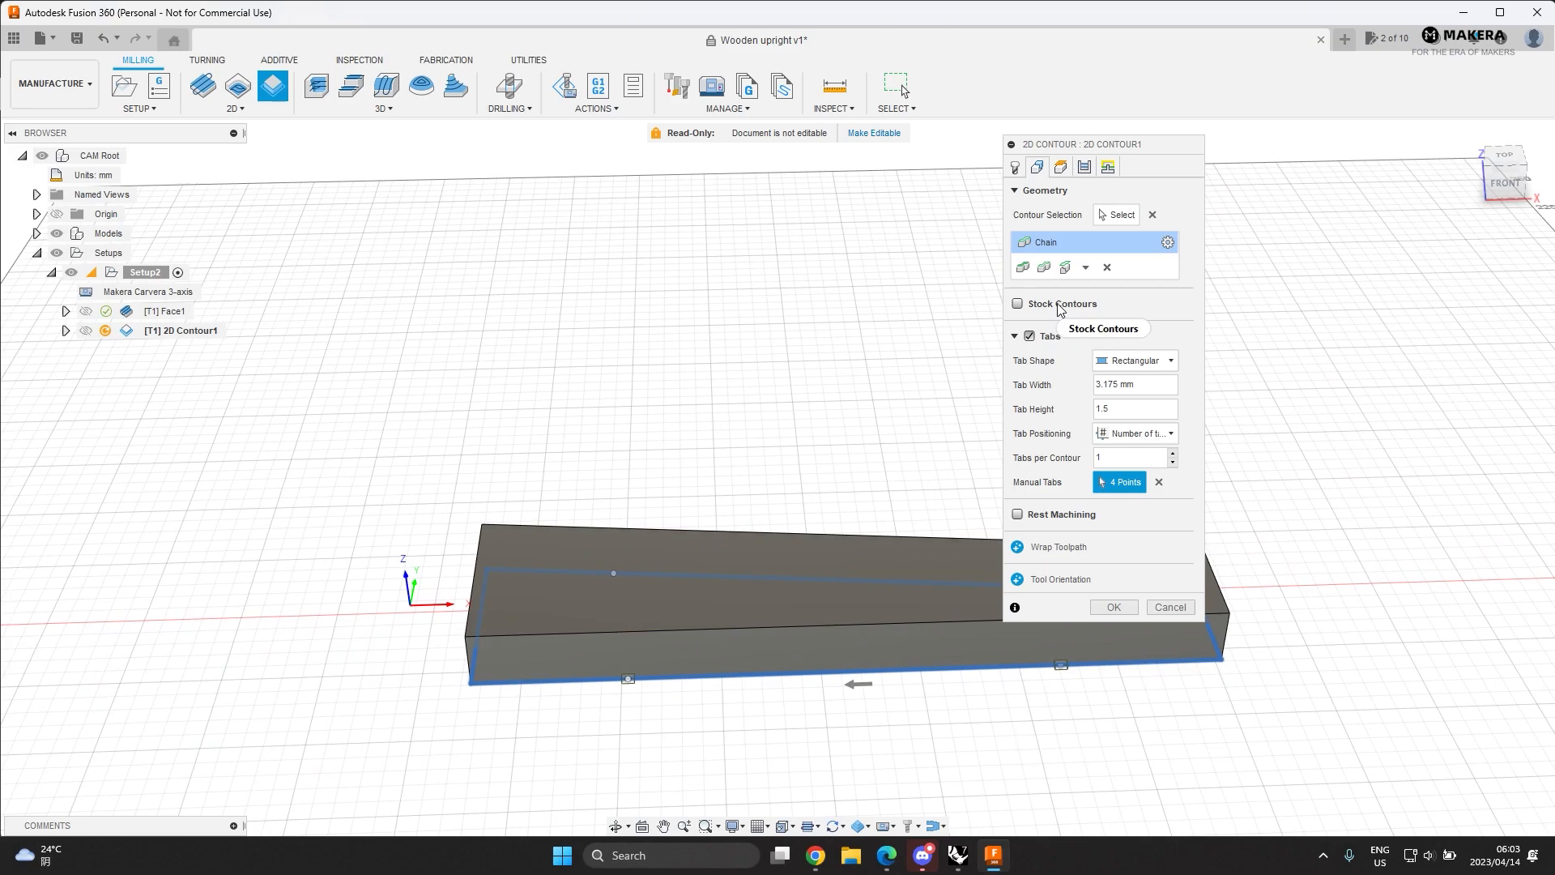
- Check the contour heights and enable multiple depths with a maximum roughing stepdown of 3 mm
{"action": "left_click", "coordinate": [1058, 164]}
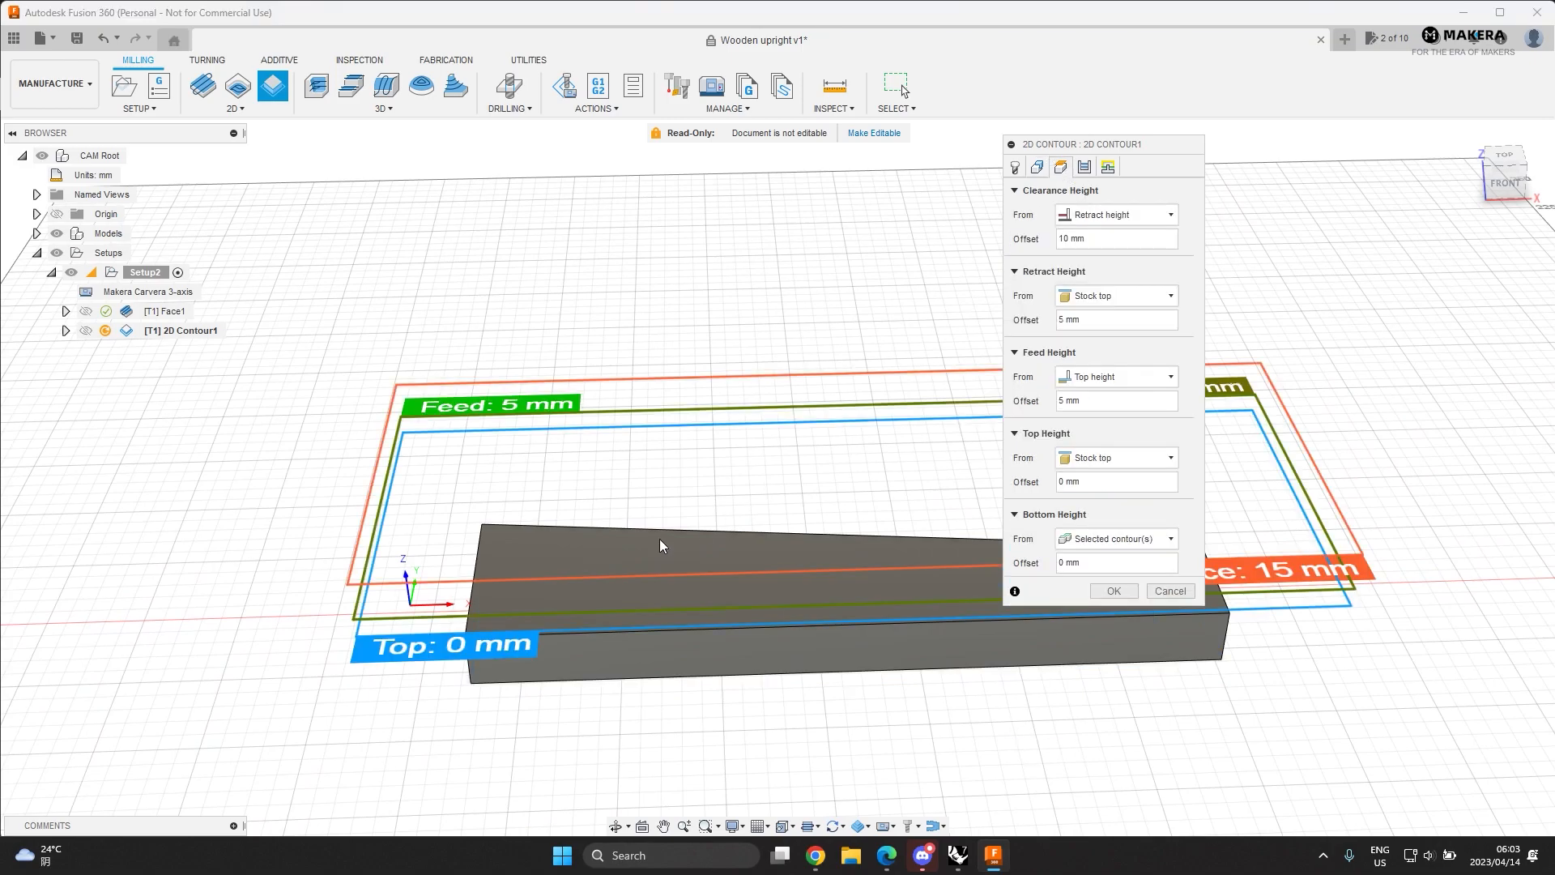
{"action": "middle_click_drag", "start_coordinate": [707, 508], "coordinate": [641, 478], "text": "shift"}
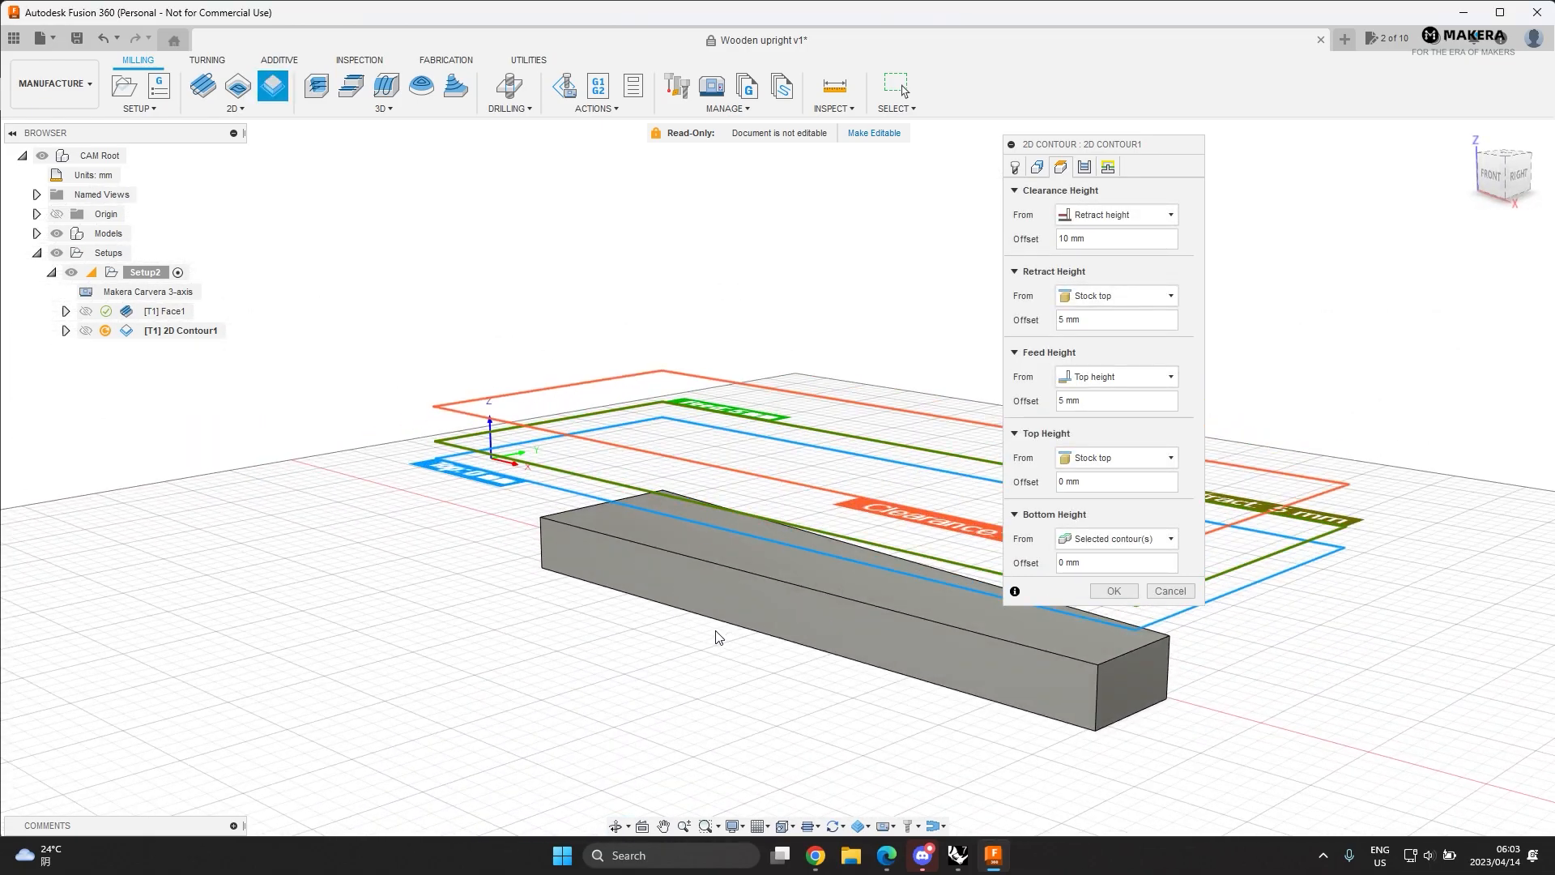
{"action": "left_click", "coordinate": [1084, 166]}
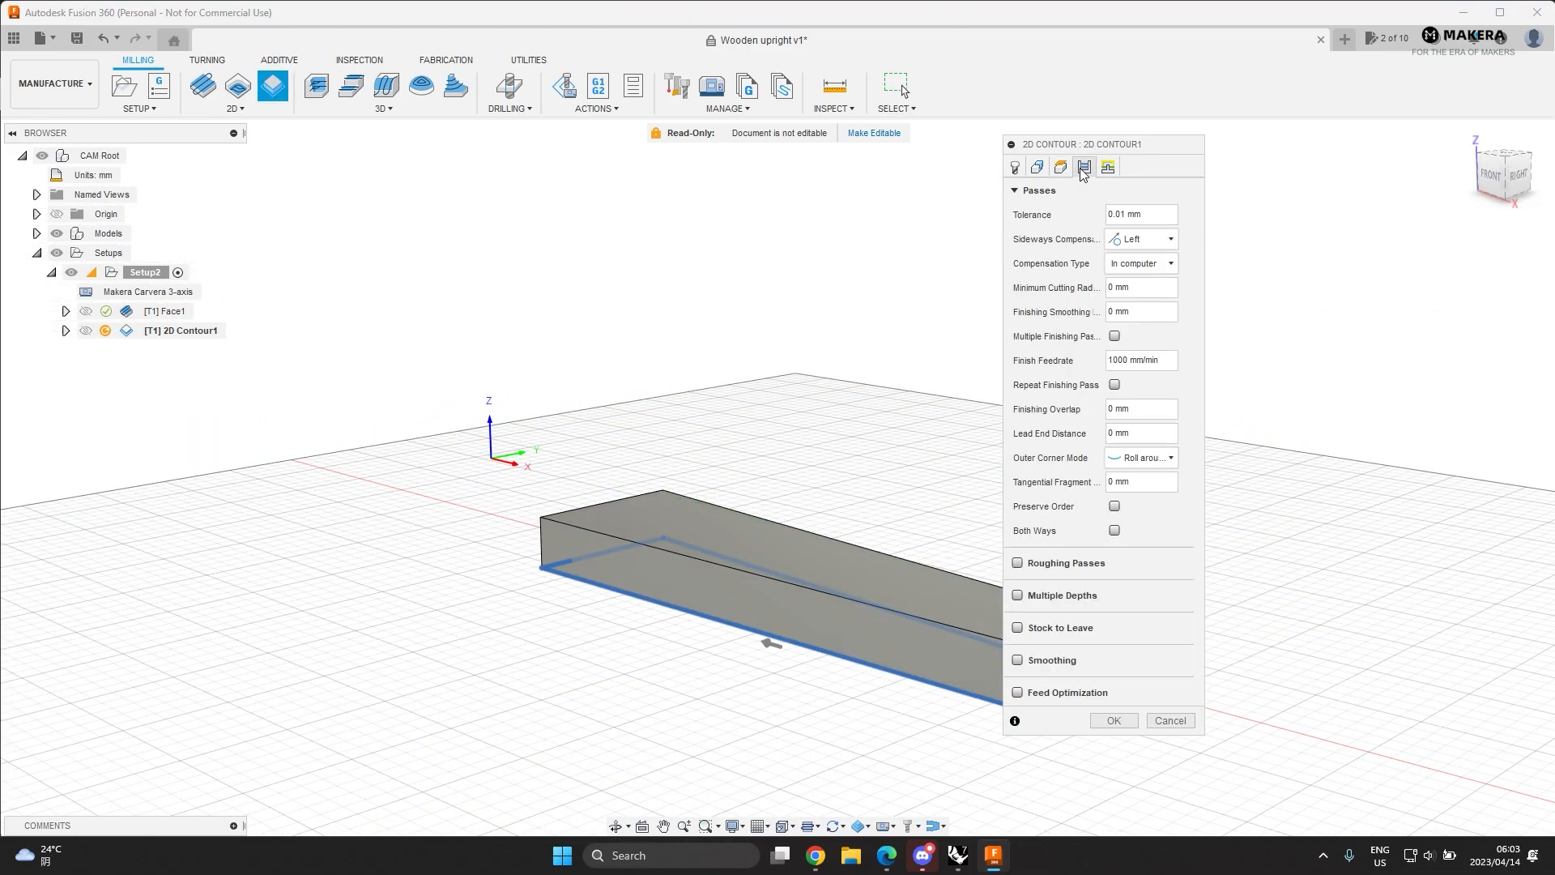
{"action": "left_click", "coordinate": [1018, 596]}
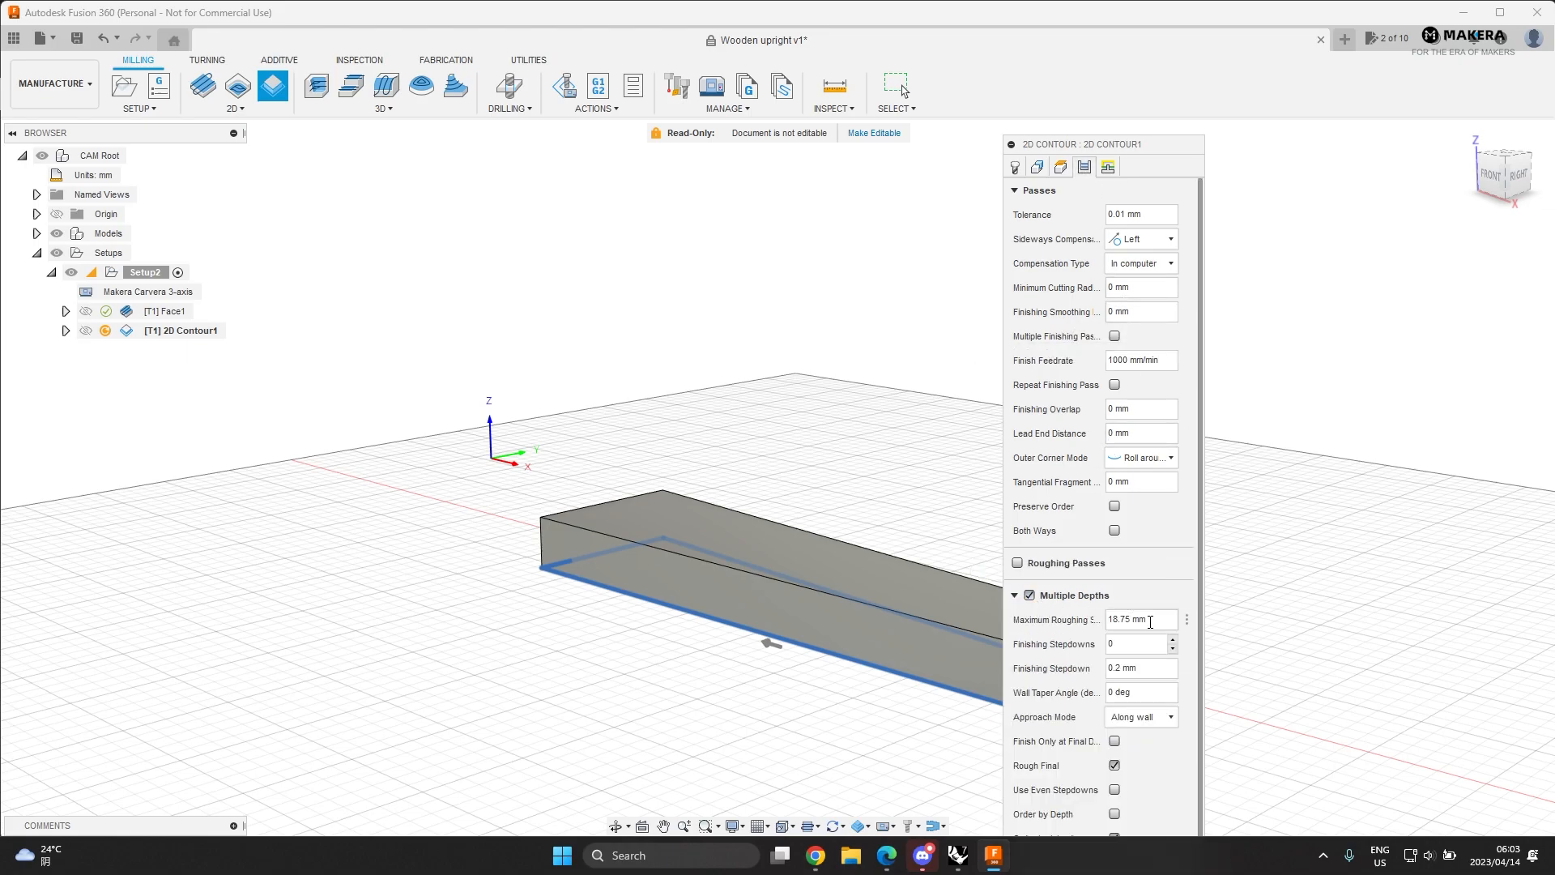
{"action": "left_click", "coordinate": [1121, 620]}
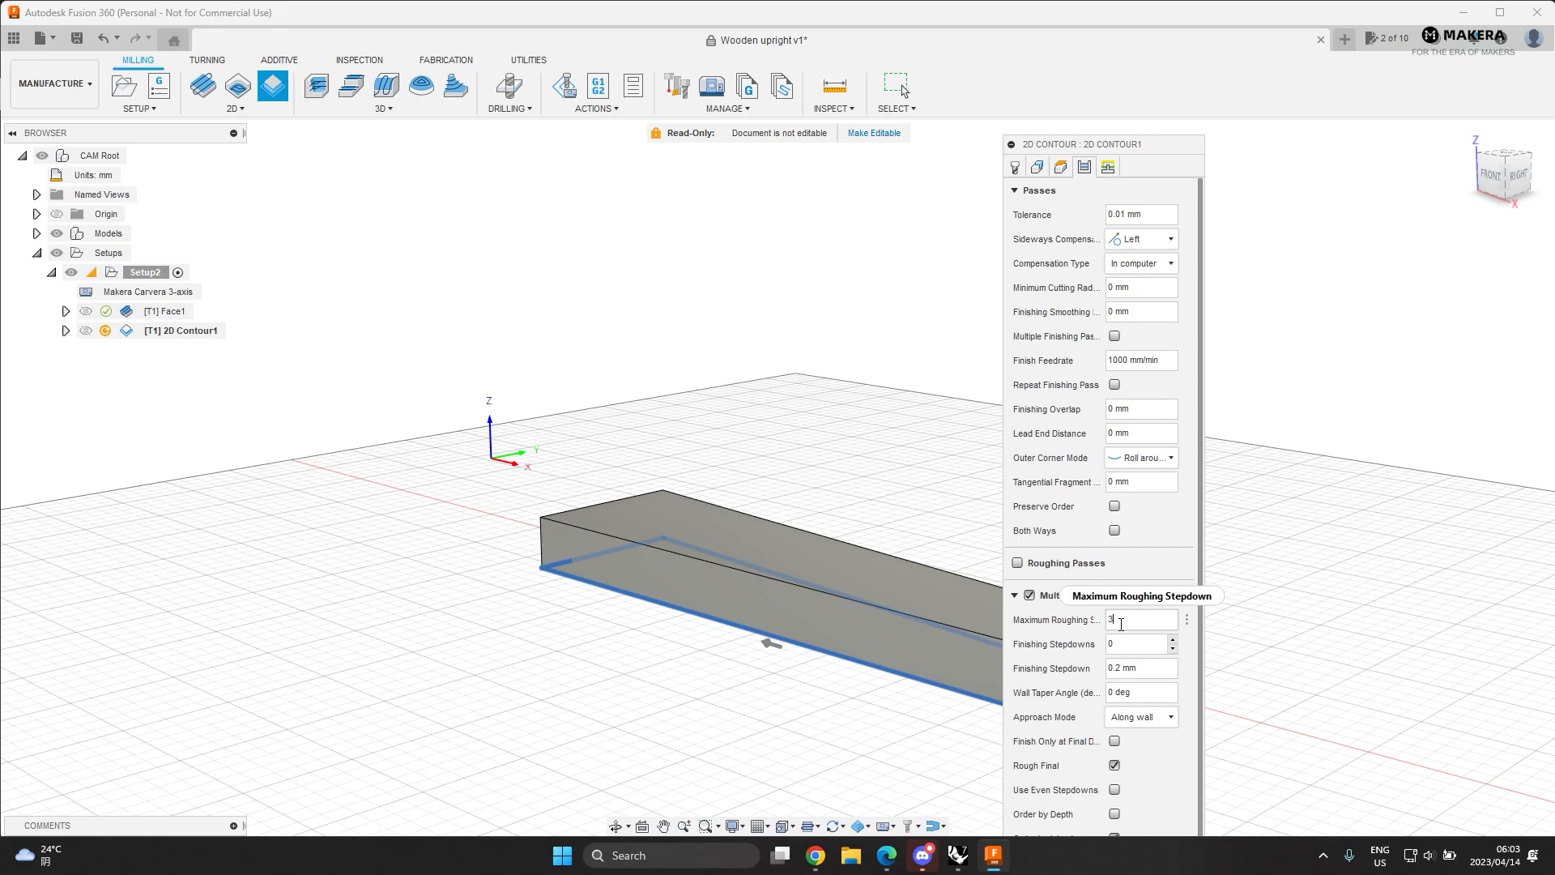
{"action": "left_click", "coordinate": [1013, 596]}
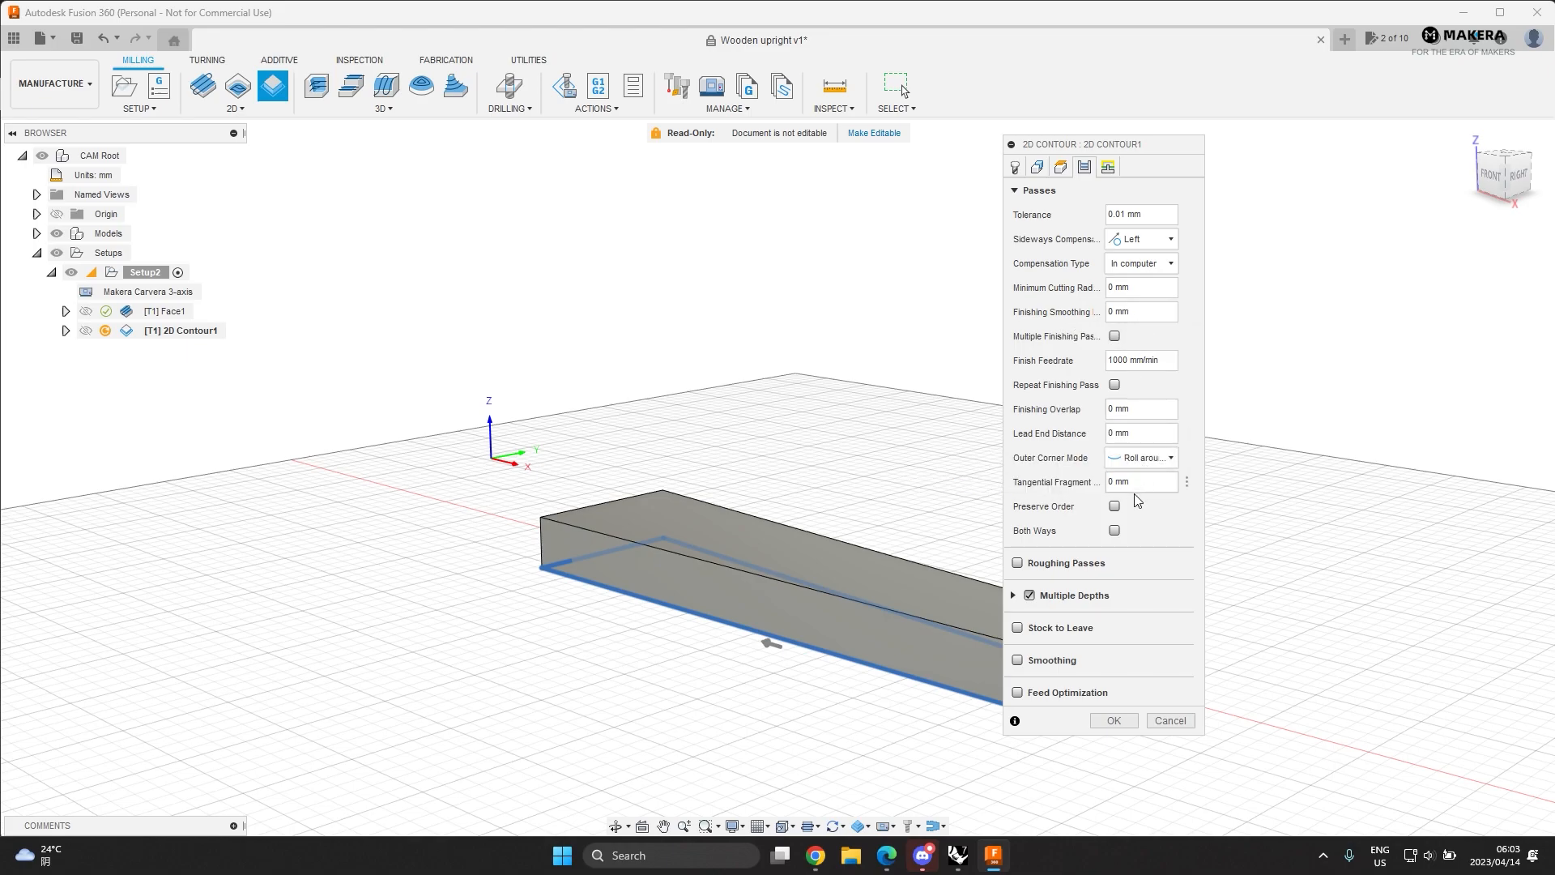
- Set the contour's bottom height offset to -0.5 mm from the selected contour and confirm the 2D Contour operation
{"action": "left_click", "coordinate": [1107, 169]}
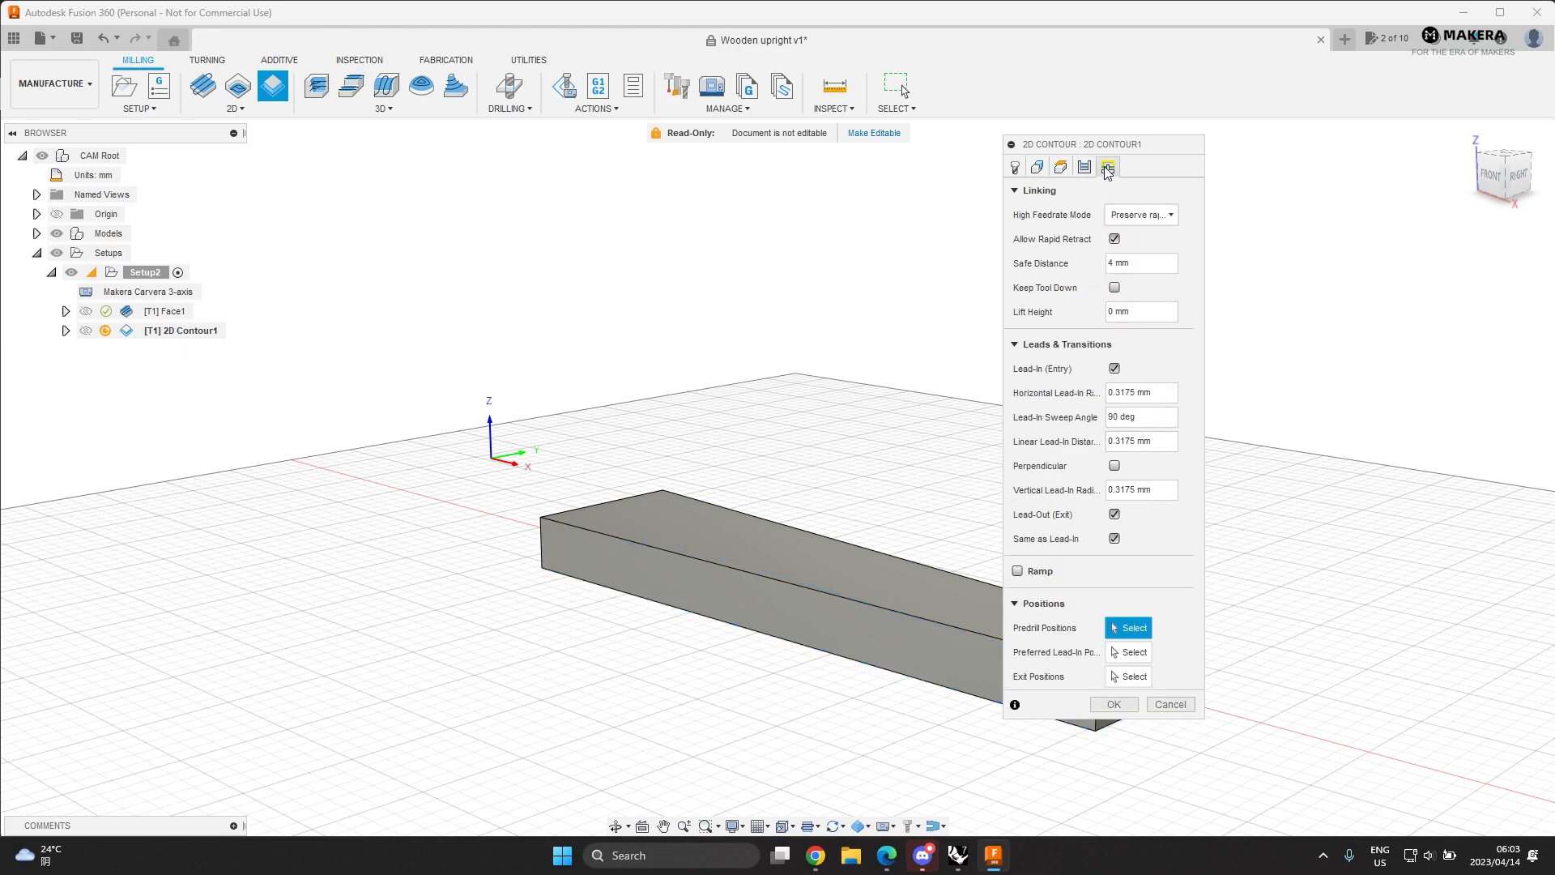
{"action": "left_click", "coordinate": [1060, 167]}
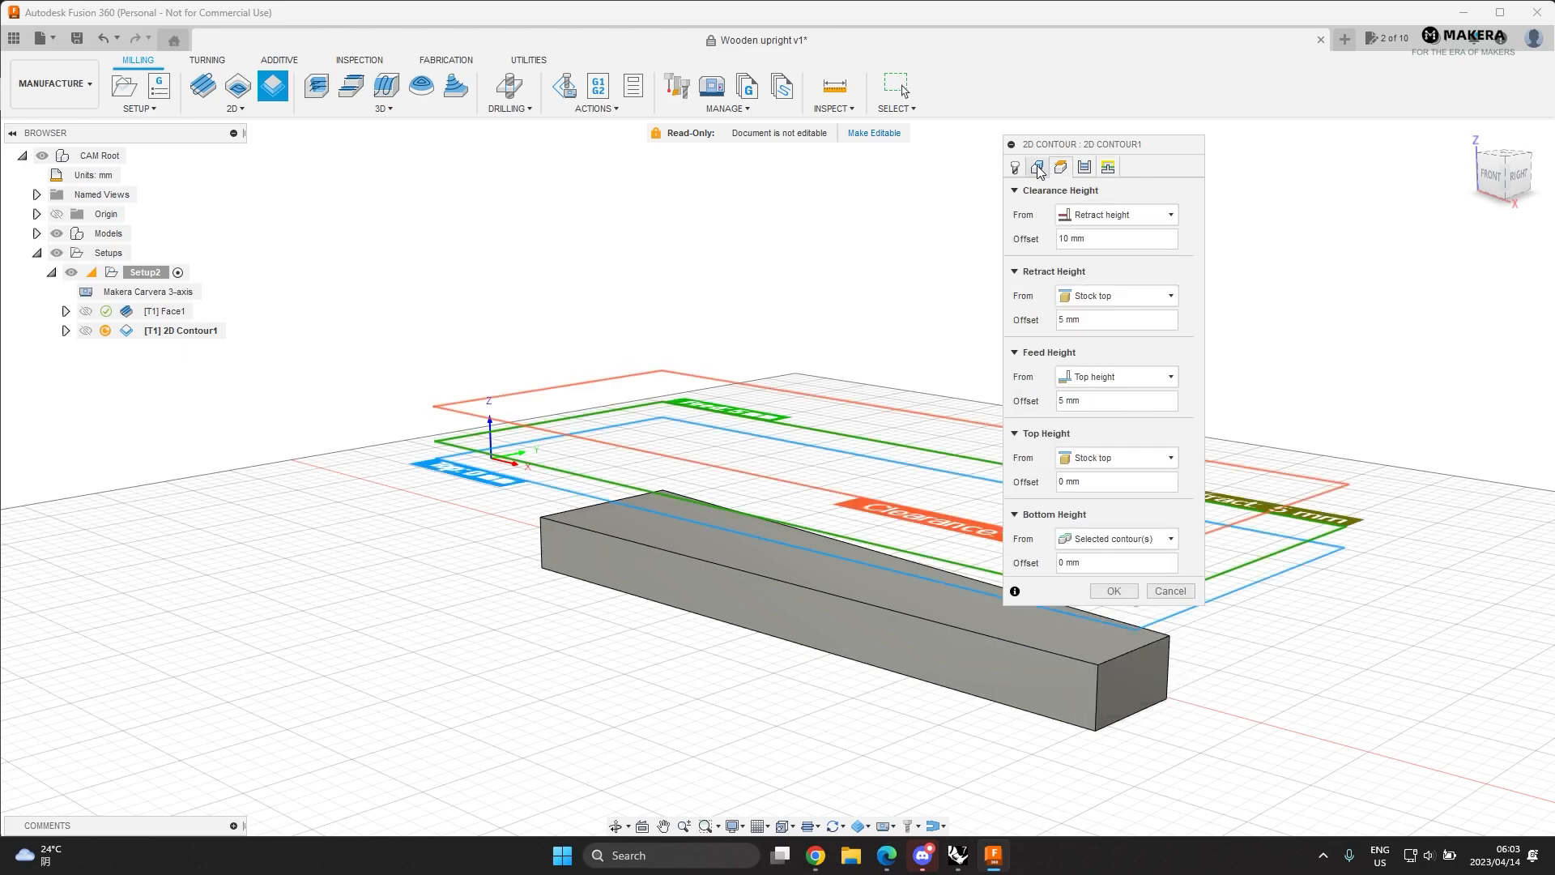
{"action": "left_click", "coordinate": [1099, 564]}
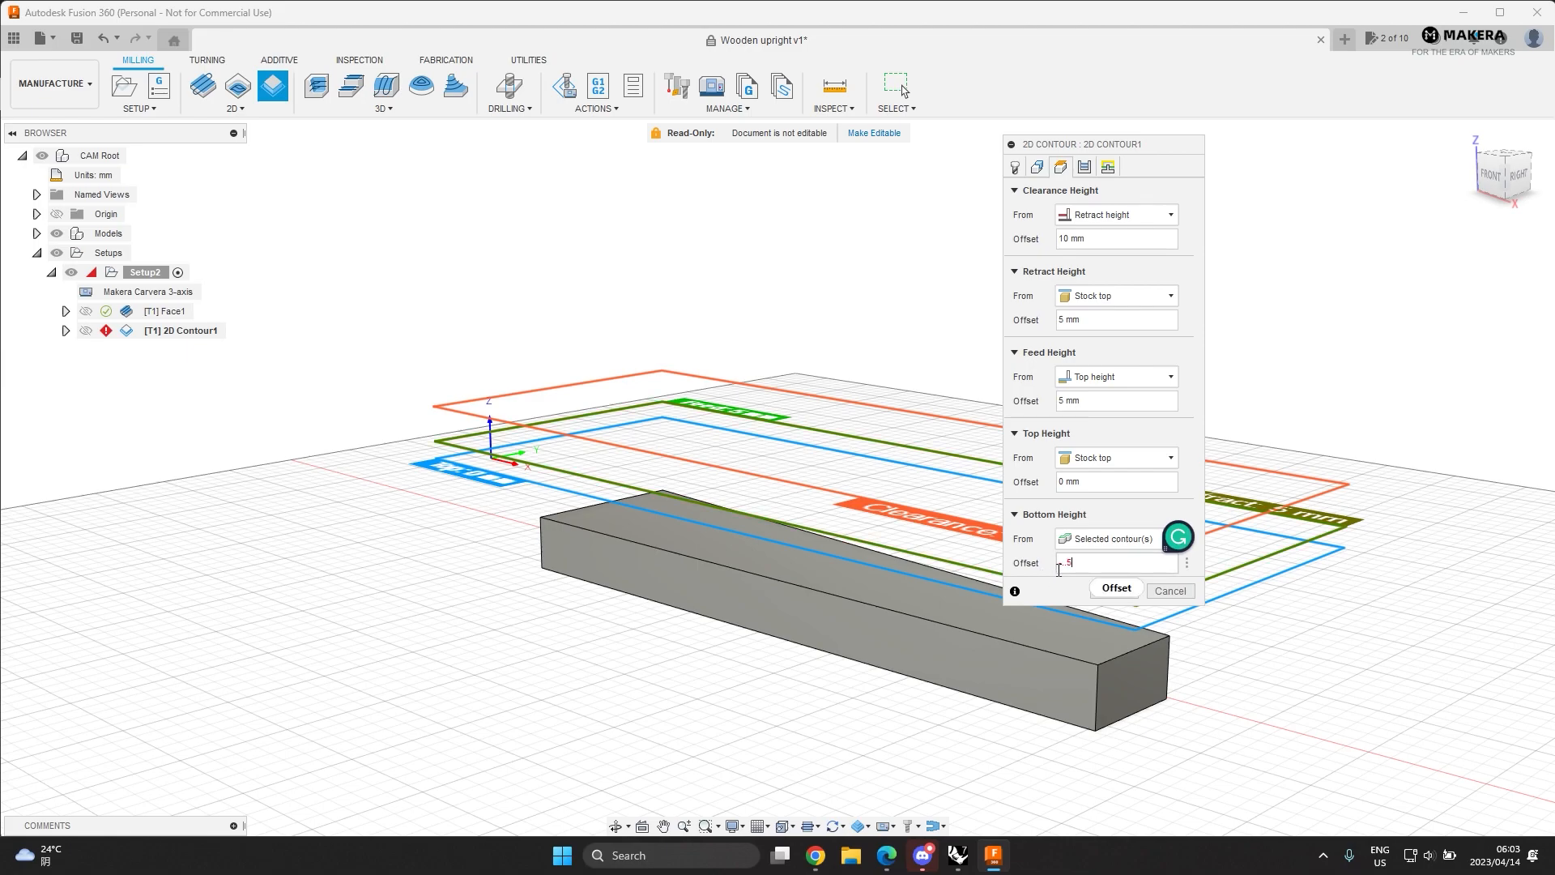
{"action": "type", "text": ".5"}
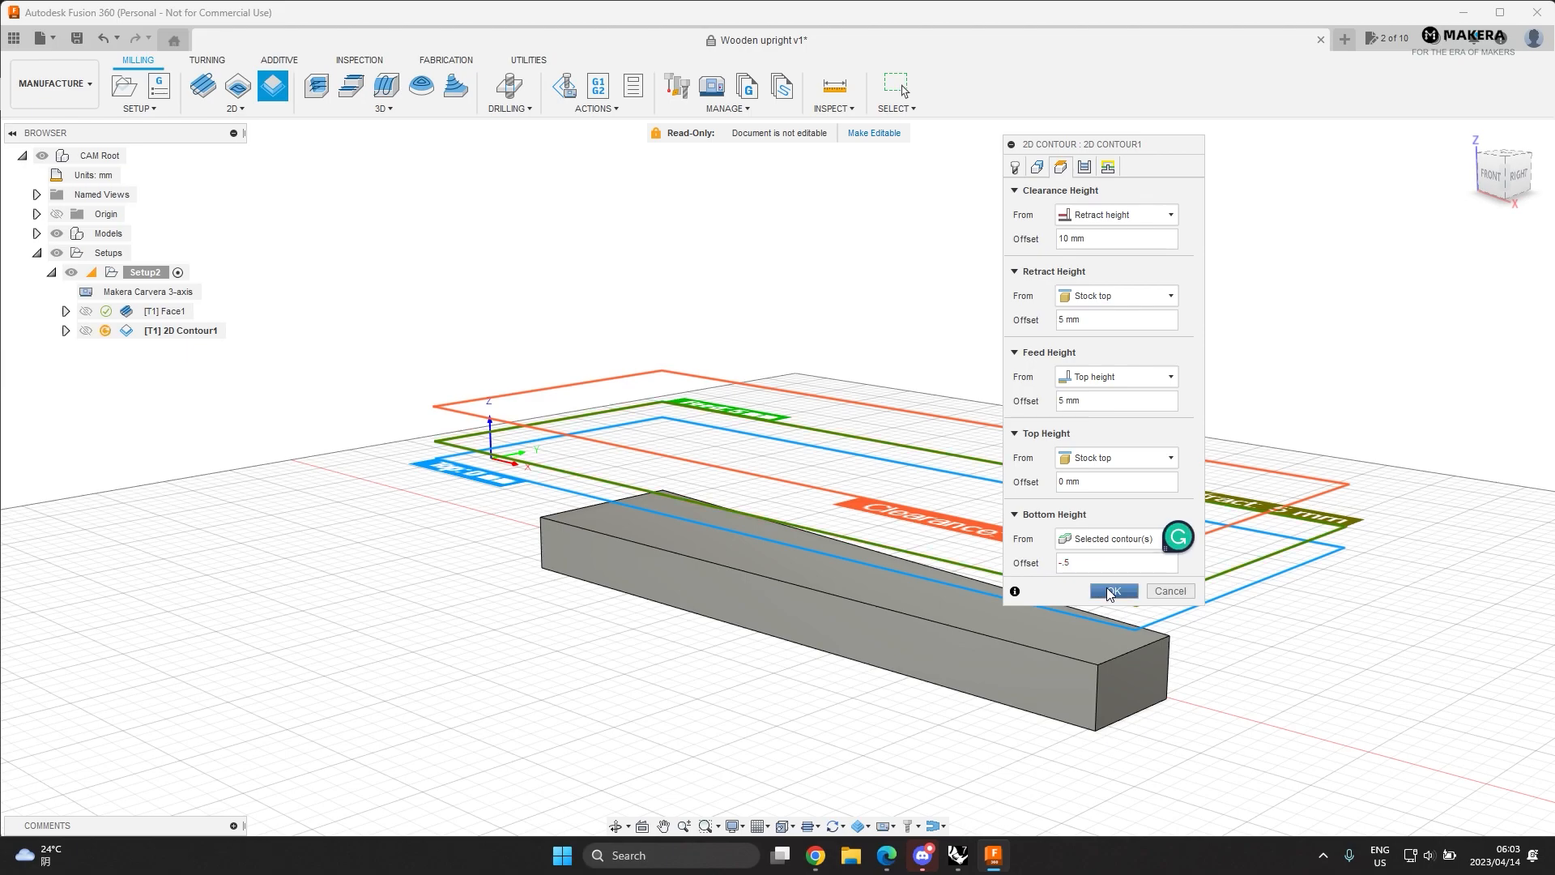
{"action": "left_click", "coordinate": [1114, 591]}
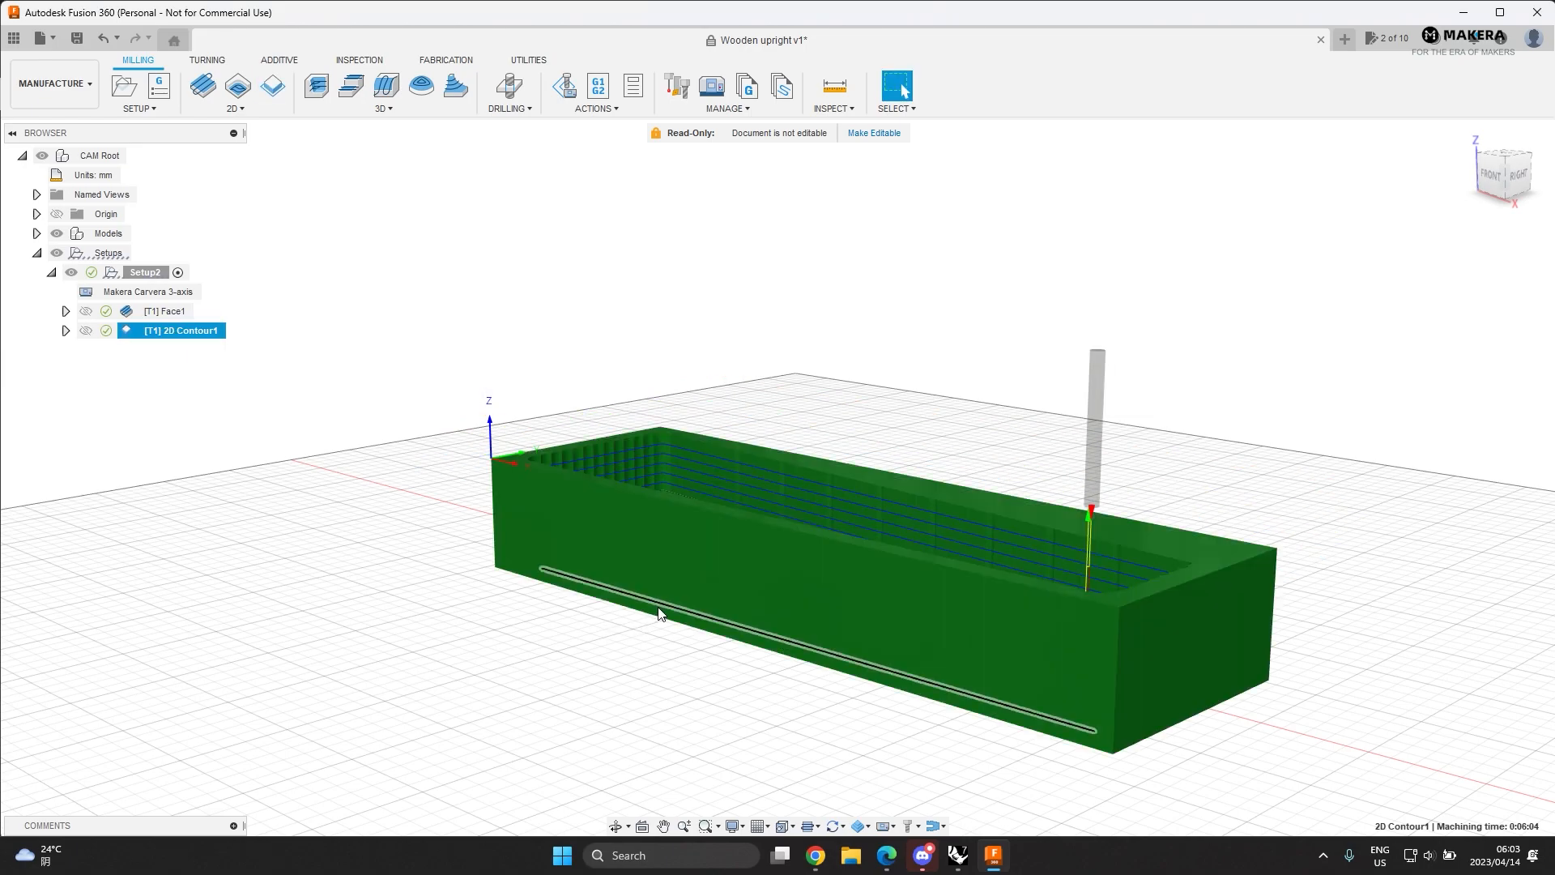
- Examine the contour toolpath and its tab positions around the upright from the side and from above
{"action": "middle_click_drag", "start_coordinate": [716, 614], "coordinate": [771, 595], "text": "shift"}
{"action": "scroll", "coordinate": [491, 638], "scroll_direction": "down", "scroll_amount": 5}
{"action": "scroll", "coordinate": [490, 638], "scroll_direction": "up", "scroll_amount": 8}
{"action": "middle_click_drag", "start_coordinate": [452, 546], "coordinate": [383, 599], "text": "shift"}
{"action": "scroll", "coordinate": [390, 597], "scroll_direction": "down", "scroll_amount": 8}
{"action": "middle_click_drag", "start_coordinate": [826, 605], "coordinate": [897, 716], "text": "shift"}
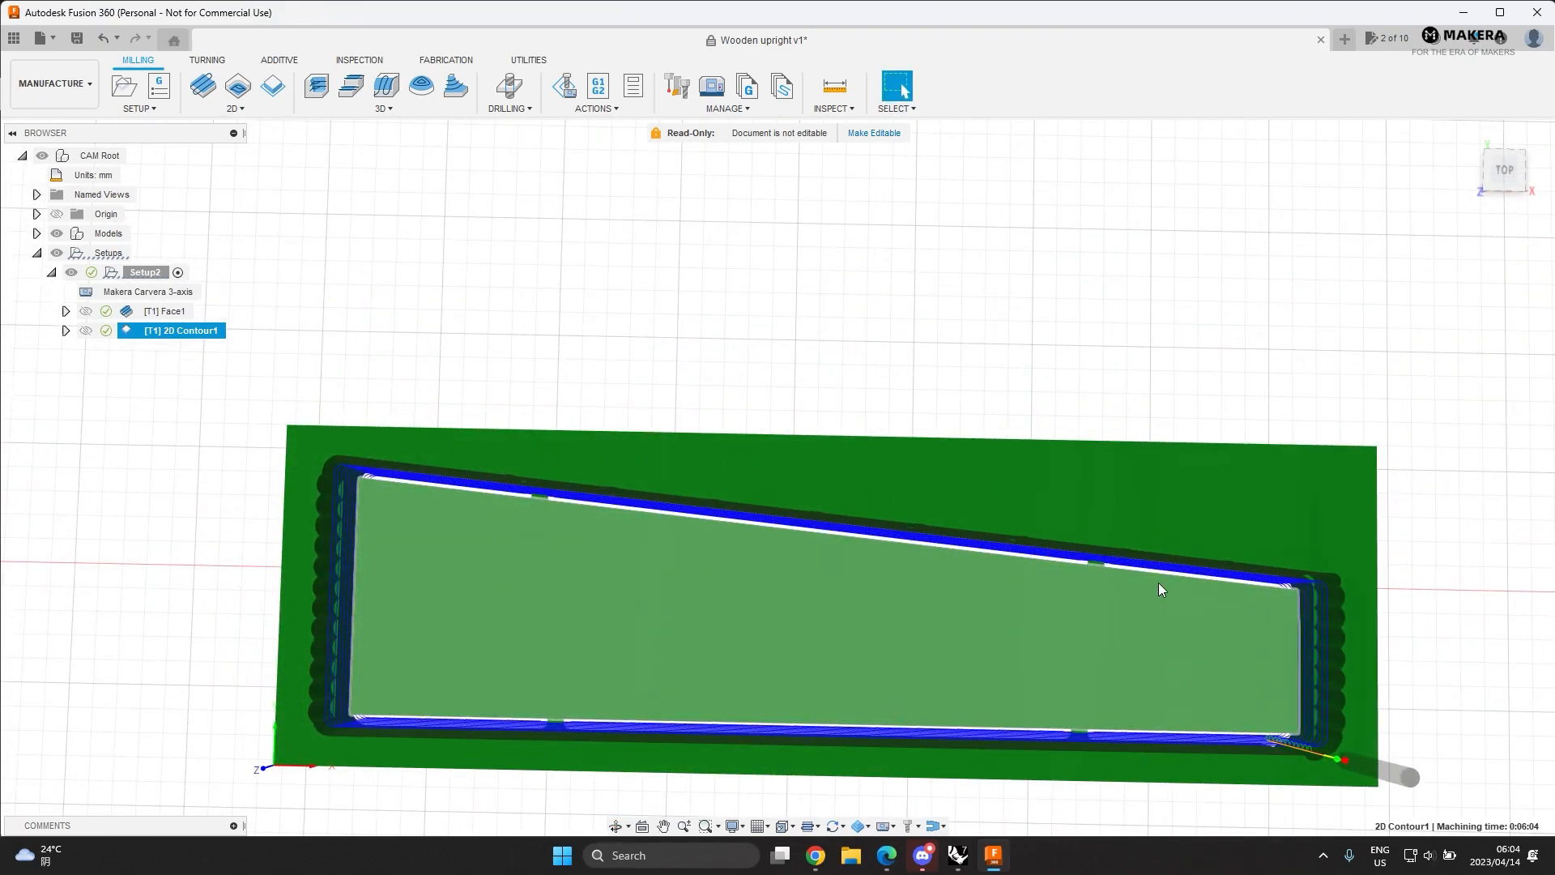
{"action": "scroll", "coordinate": [1166, 590], "scroll_direction": "down", "scroll_amount": 5}
{"action": "scroll", "coordinate": [1119, 589], "scroll_direction": "up", "scroll_amount": 10}
{"action": "scroll", "coordinate": [1079, 563], "scroll_direction": "down", "scroll_amount": 10}
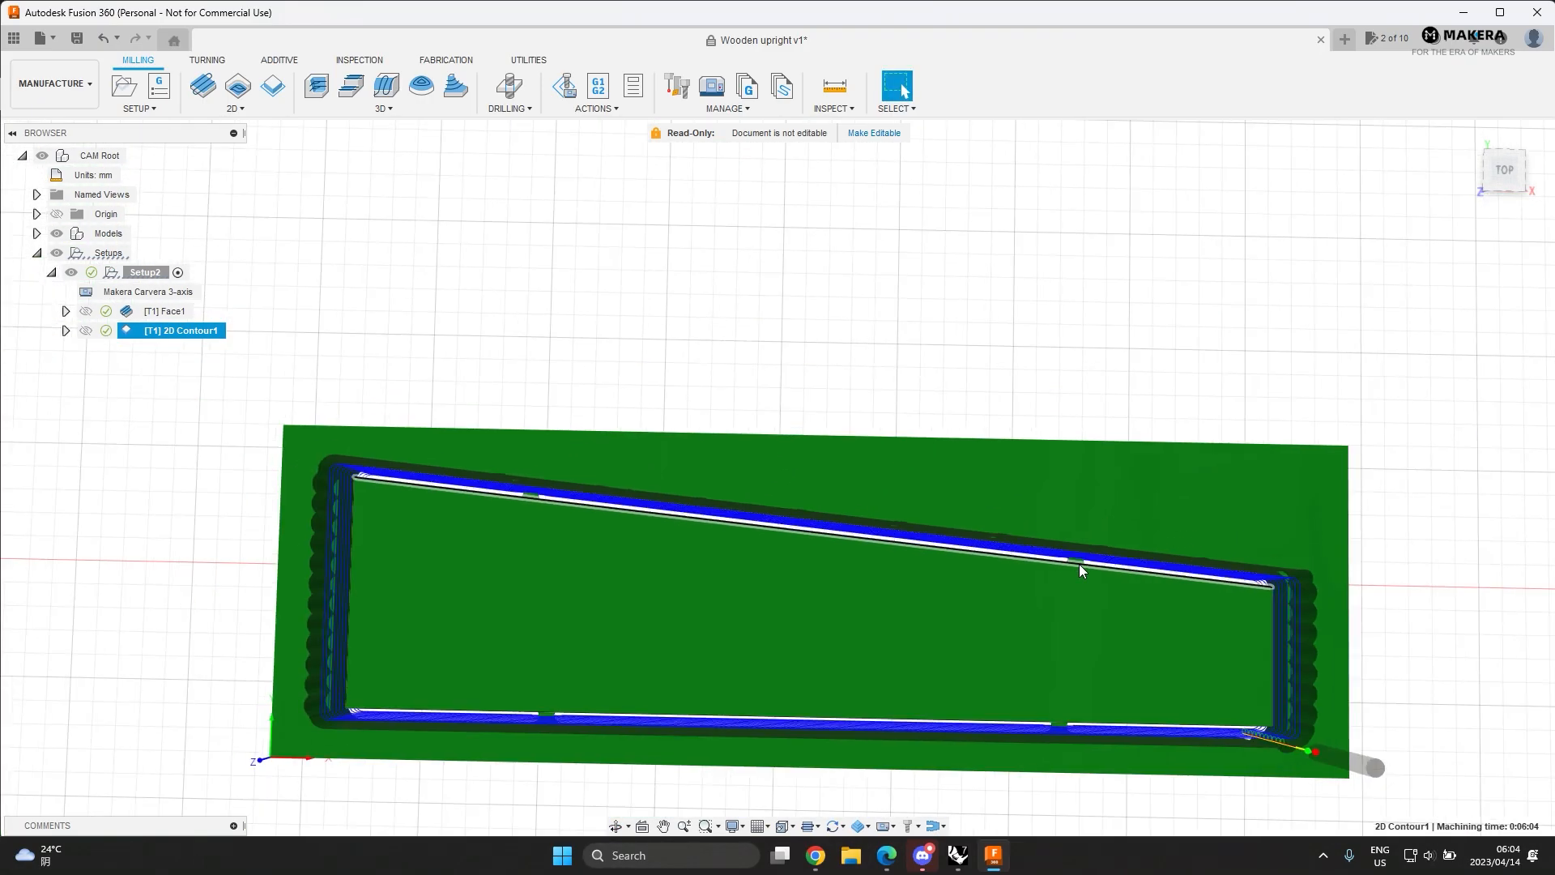
- Enable multiple depths on the Face1 operation with a maximum stepdown of 3 mm and confirm the change
{"action": "middle_click_drag", "start_coordinate": [986, 667], "coordinate": [889, 507], "text": "shift"}
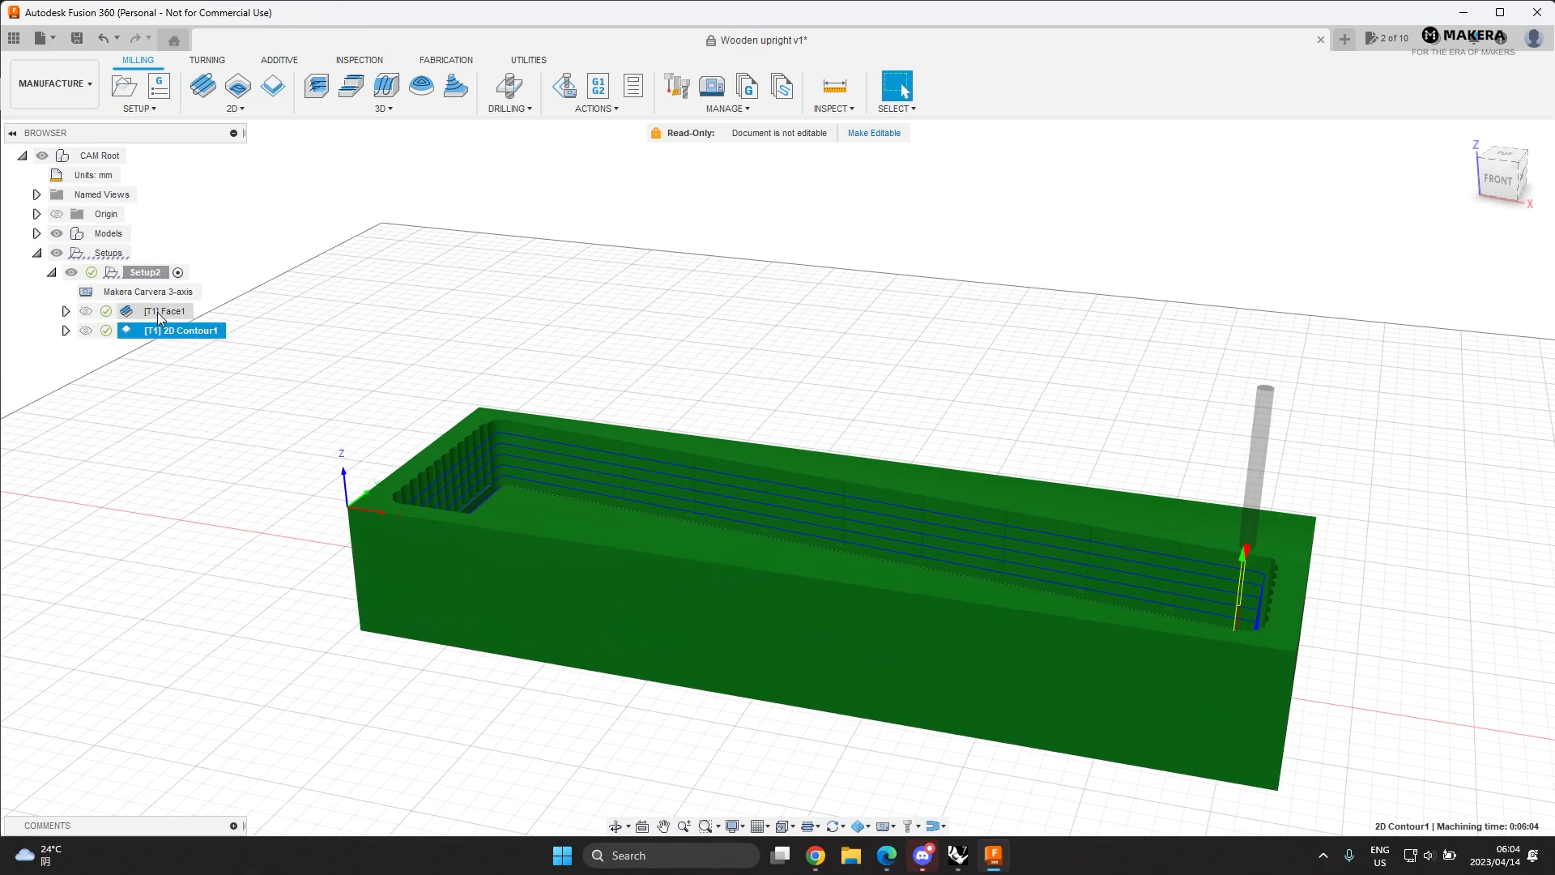
{"action": "mouse_move", "coordinate": [157, 309]}
{"action": "double_click", "coordinate": [131, 313]}
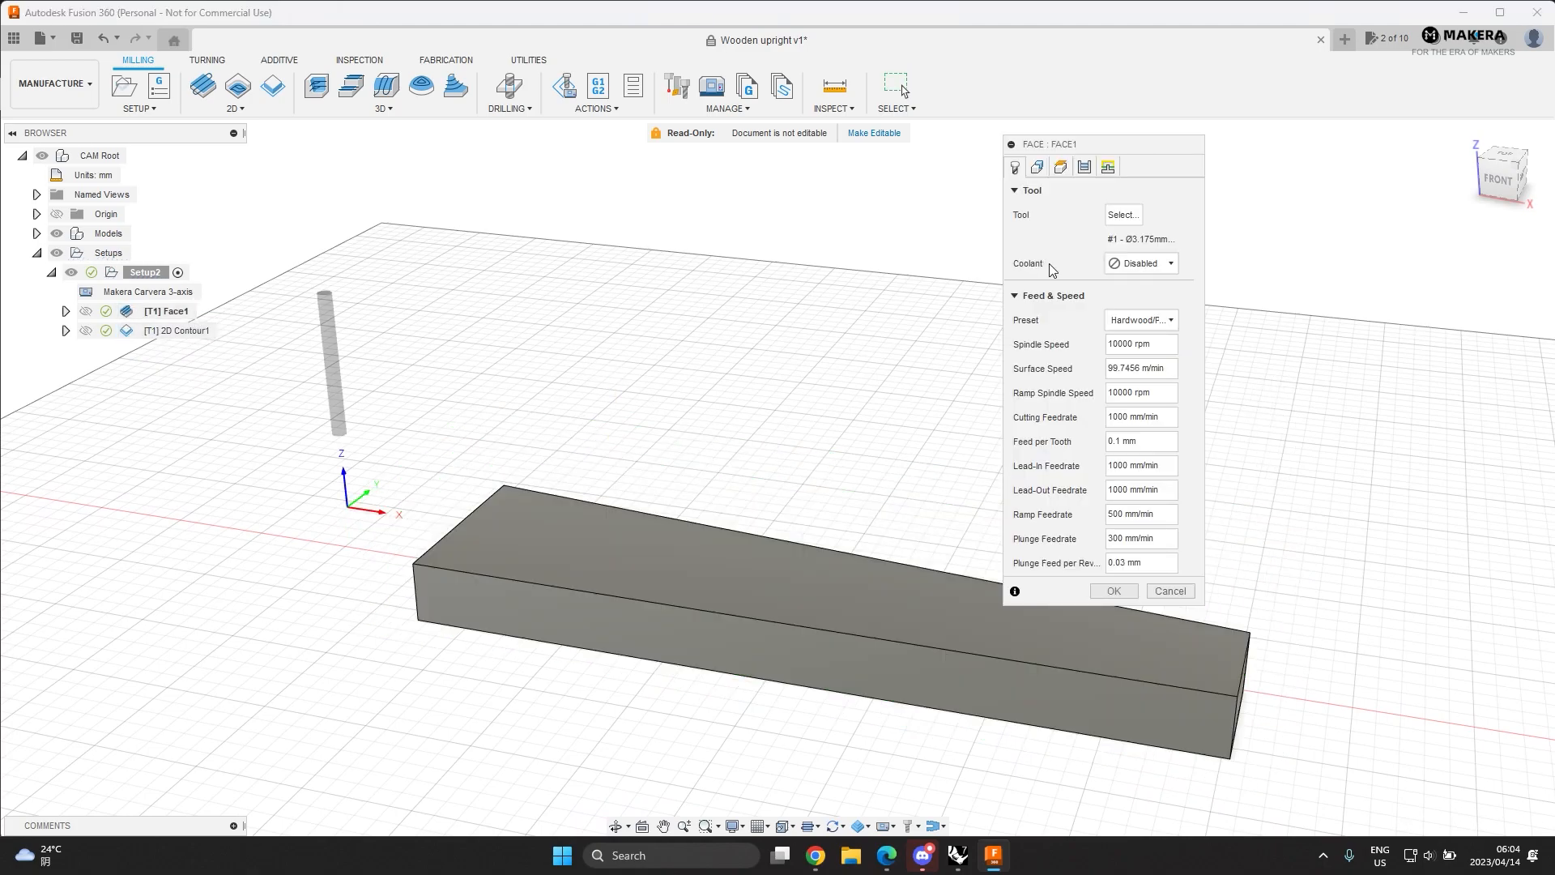
{"action": "left_click", "coordinate": [1063, 167]}
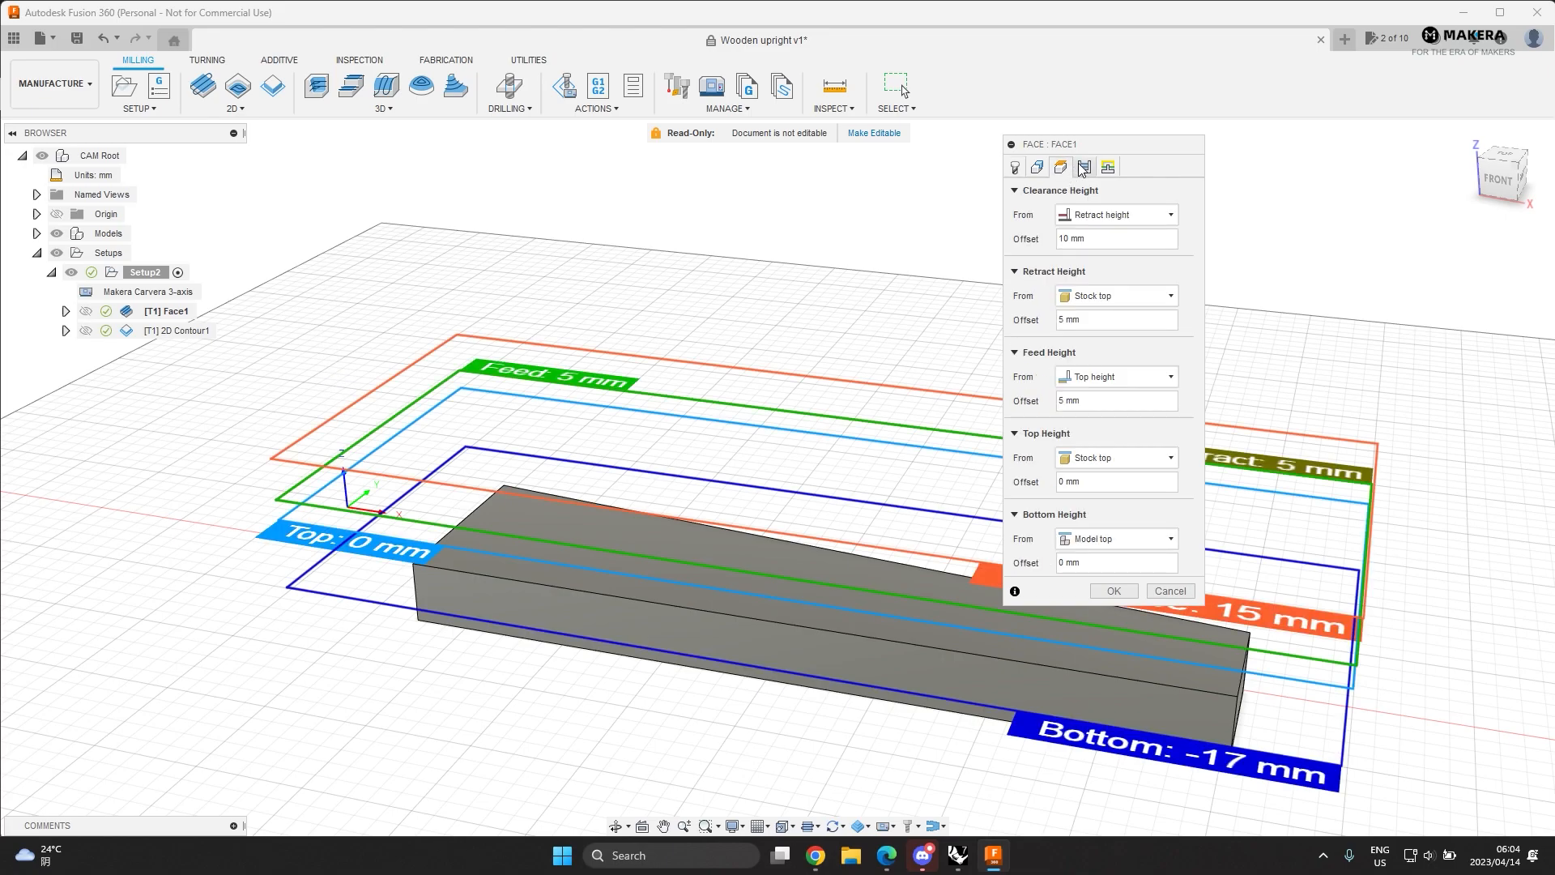
{"action": "left_click", "coordinate": [1083, 167]}
{"action": "left_click", "coordinate": [1018, 442]}
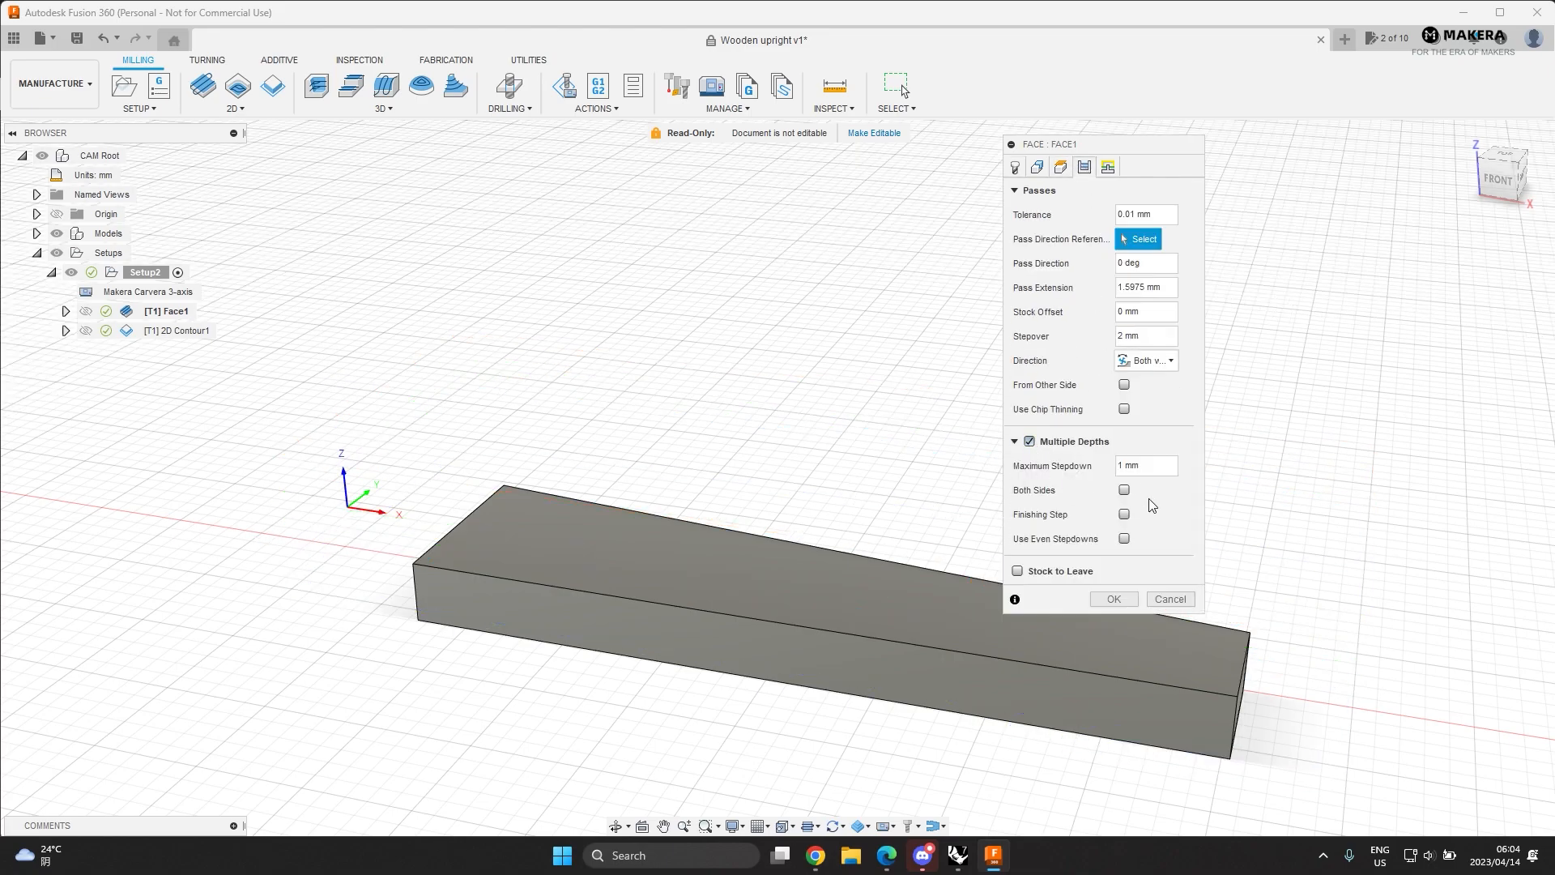
{"action": "type", "text": "3"}
{"action": "left_click", "coordinate": [1112, 600]}
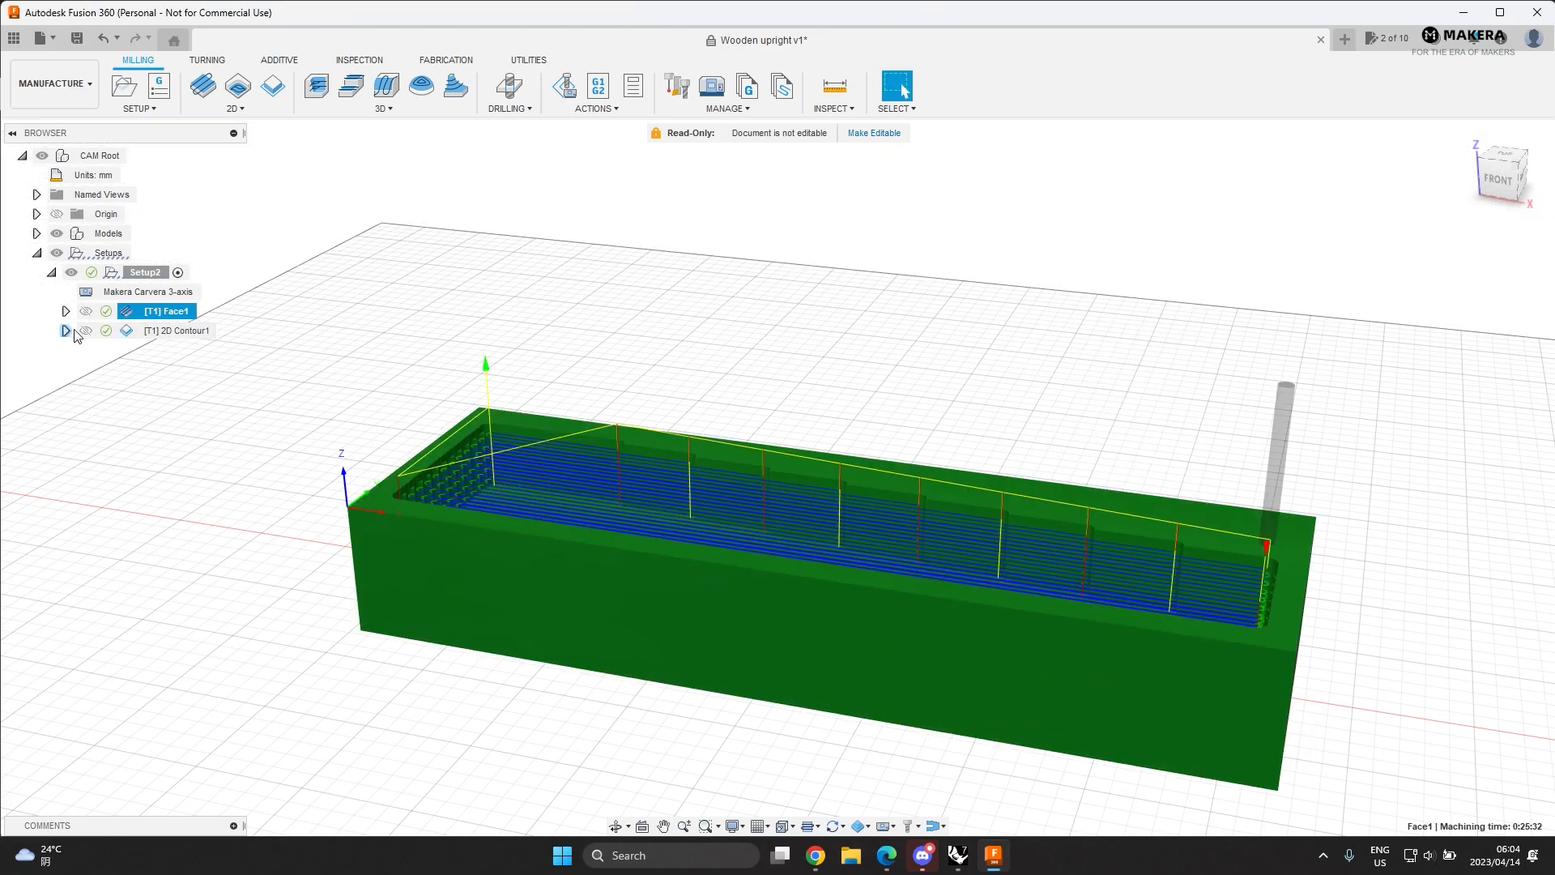
- Simulate the Face1 toolpath with the stock displayed, speeding up playback, and exit the simulation
{"action": "middle_click_drag", "start_coordinate": [622, 445], "coordinate": [904, 91], "text": "shift"}
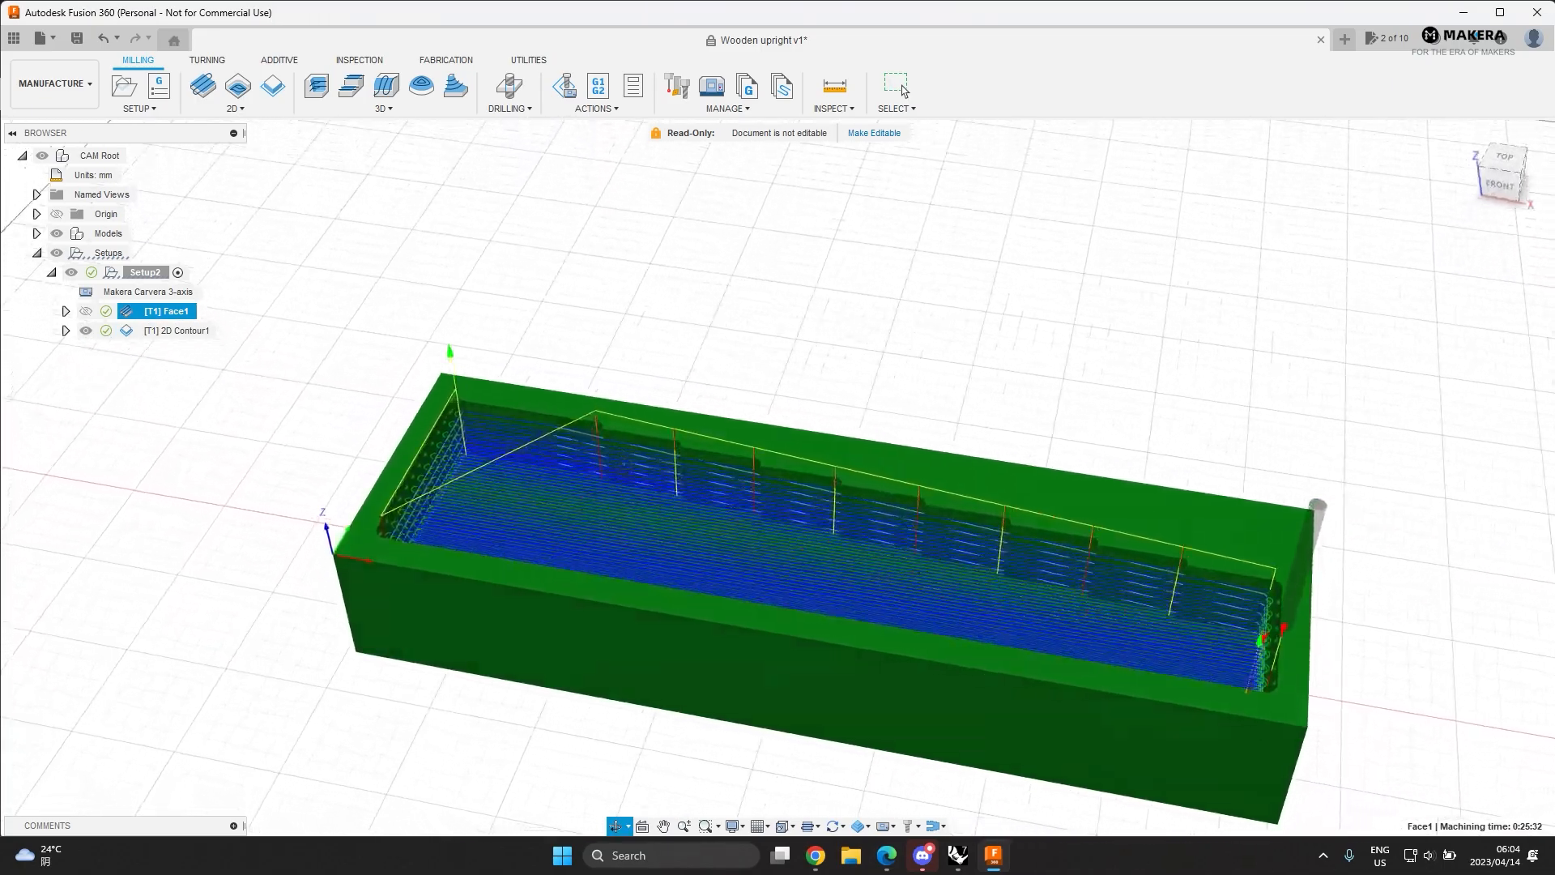
{"action": "right_click", "coordinate": [159, 312]}
{"action": "left_click", "coordinate": [198, 107]}
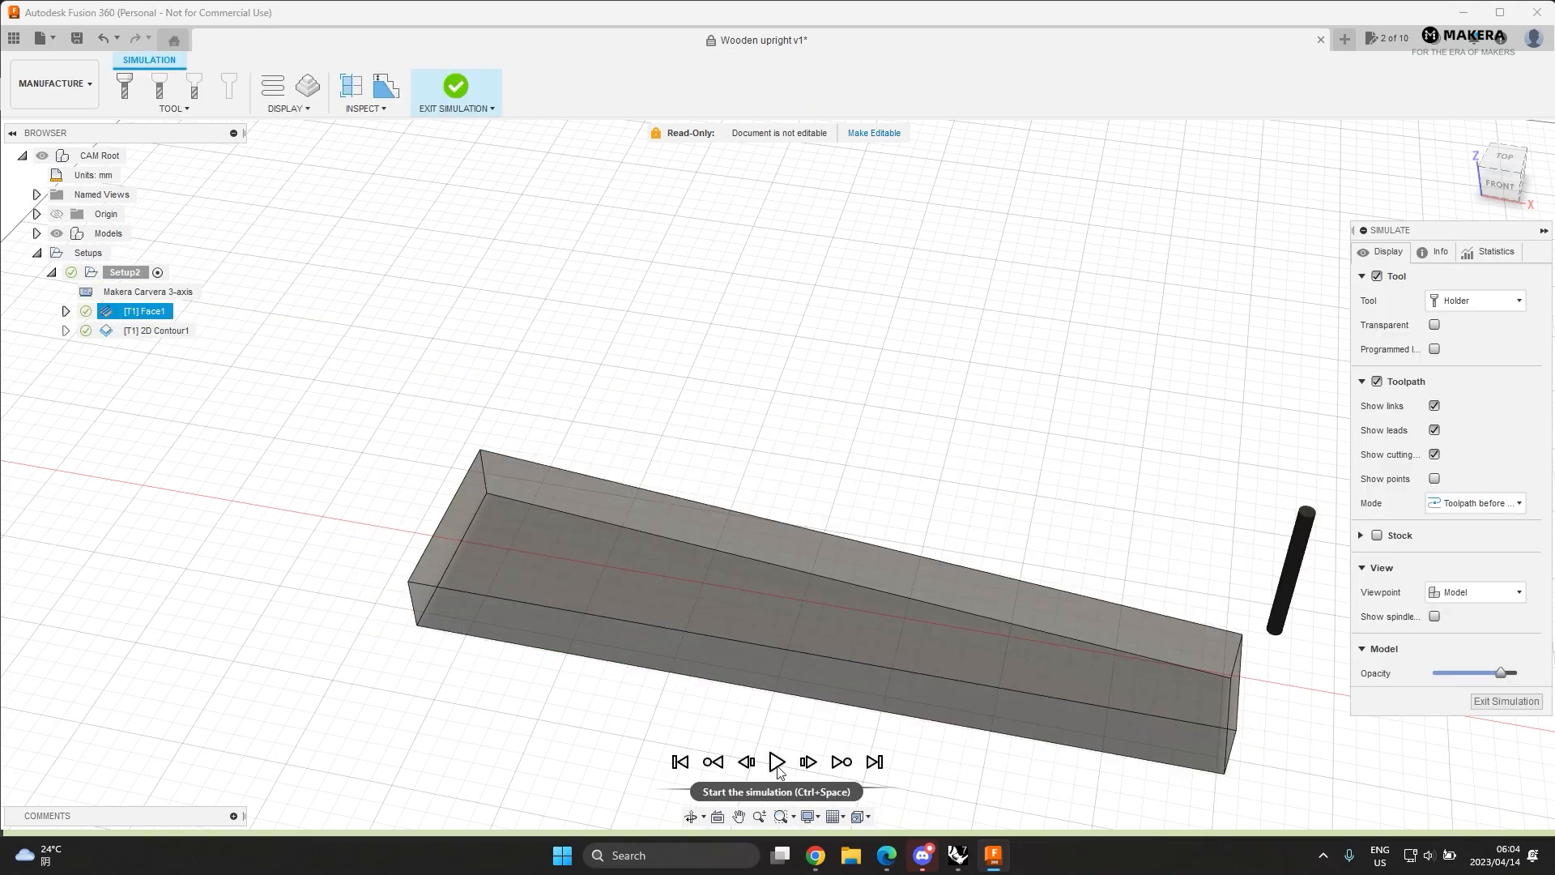
{"action": "left_click", "coordinate": [1377, 535]}
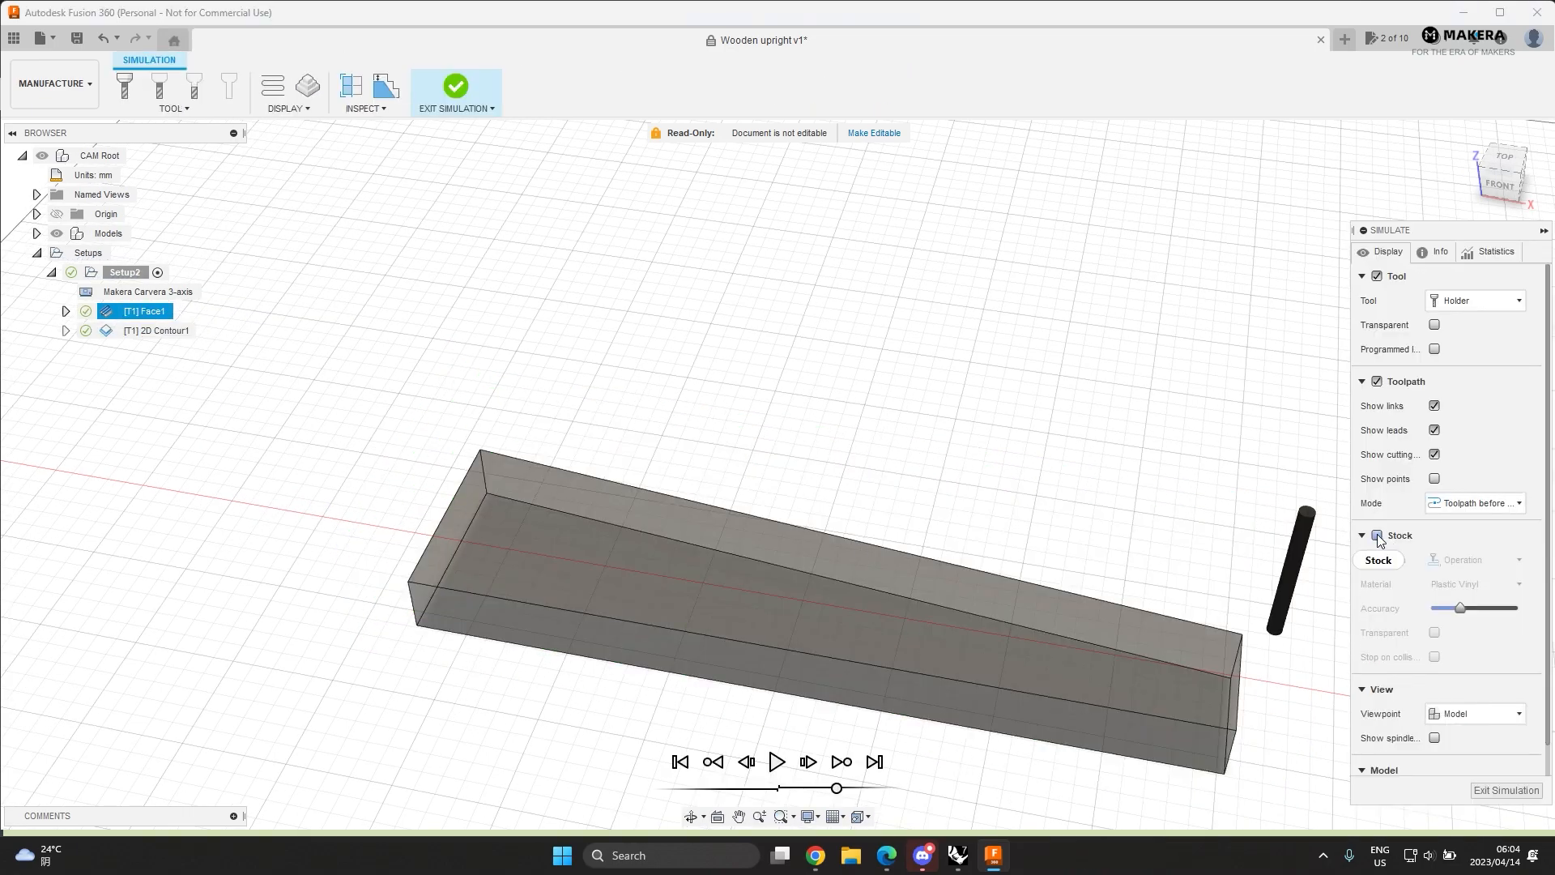
{"action": "left_click", "coordinate": [1378, 535]}
{"action": "left_click", "coordinate": [777, 761]}
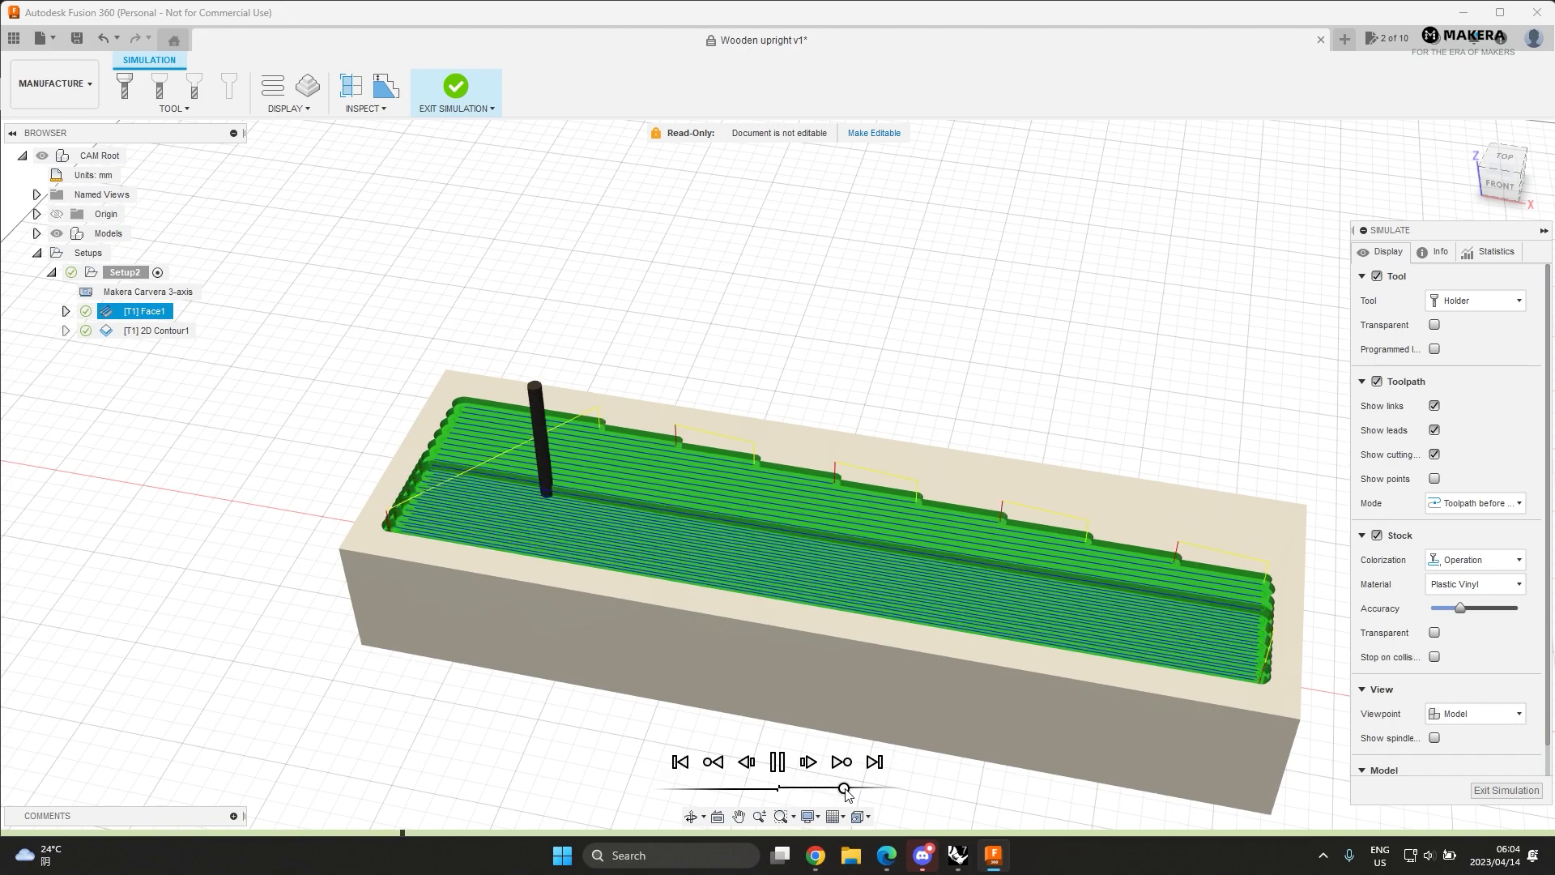
{"action": "left_click_drag", "start_coordinate": [845, 789], "coordinate": [856, 789]}
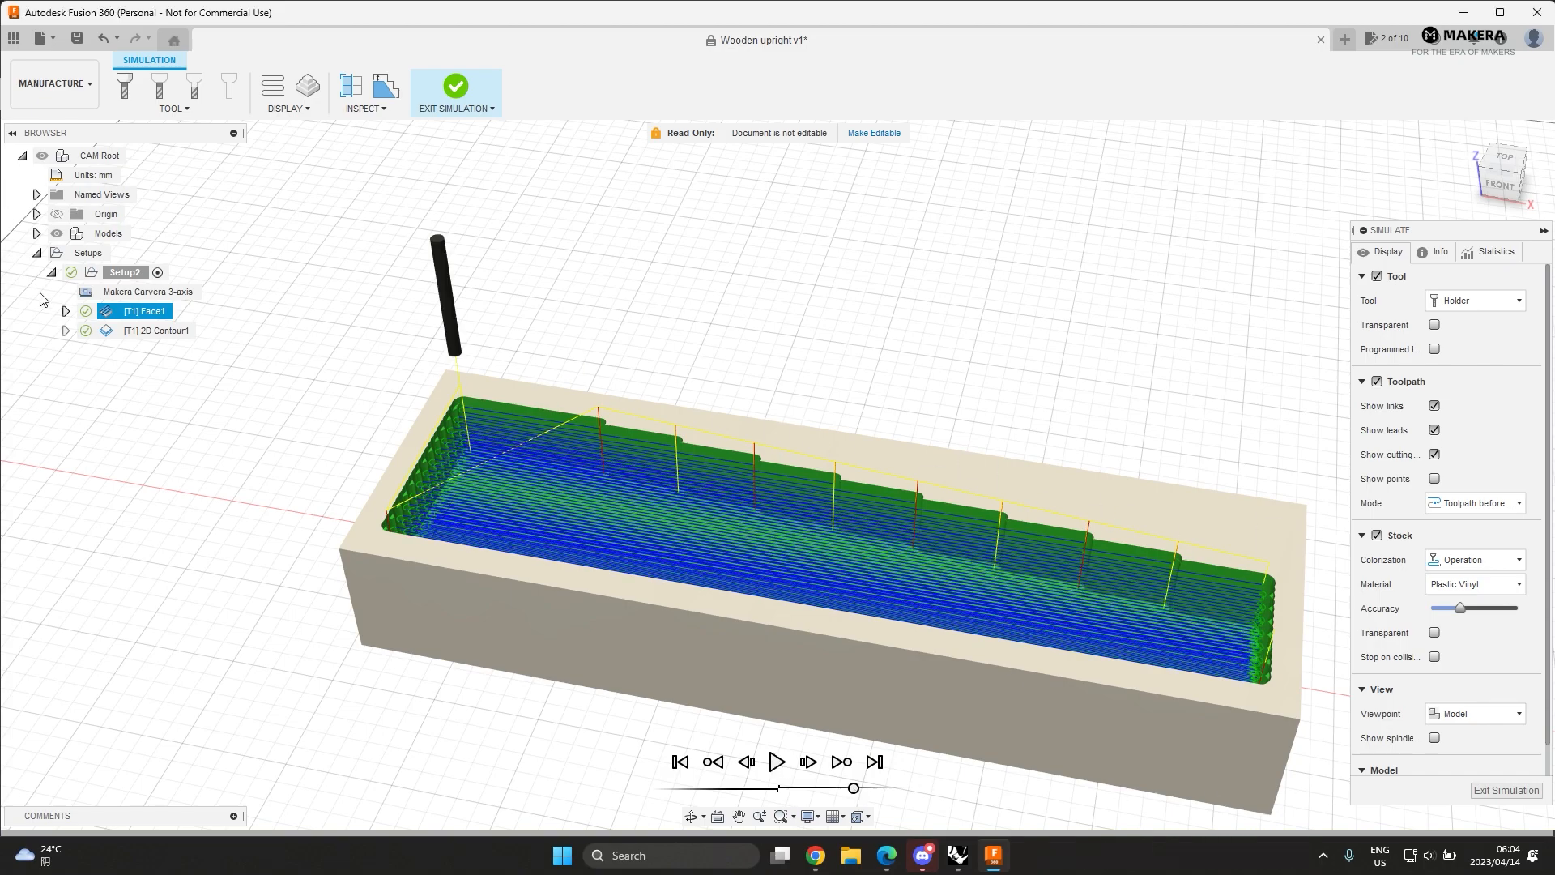
{"action": "left_click", "coordinate": [454, 87]}
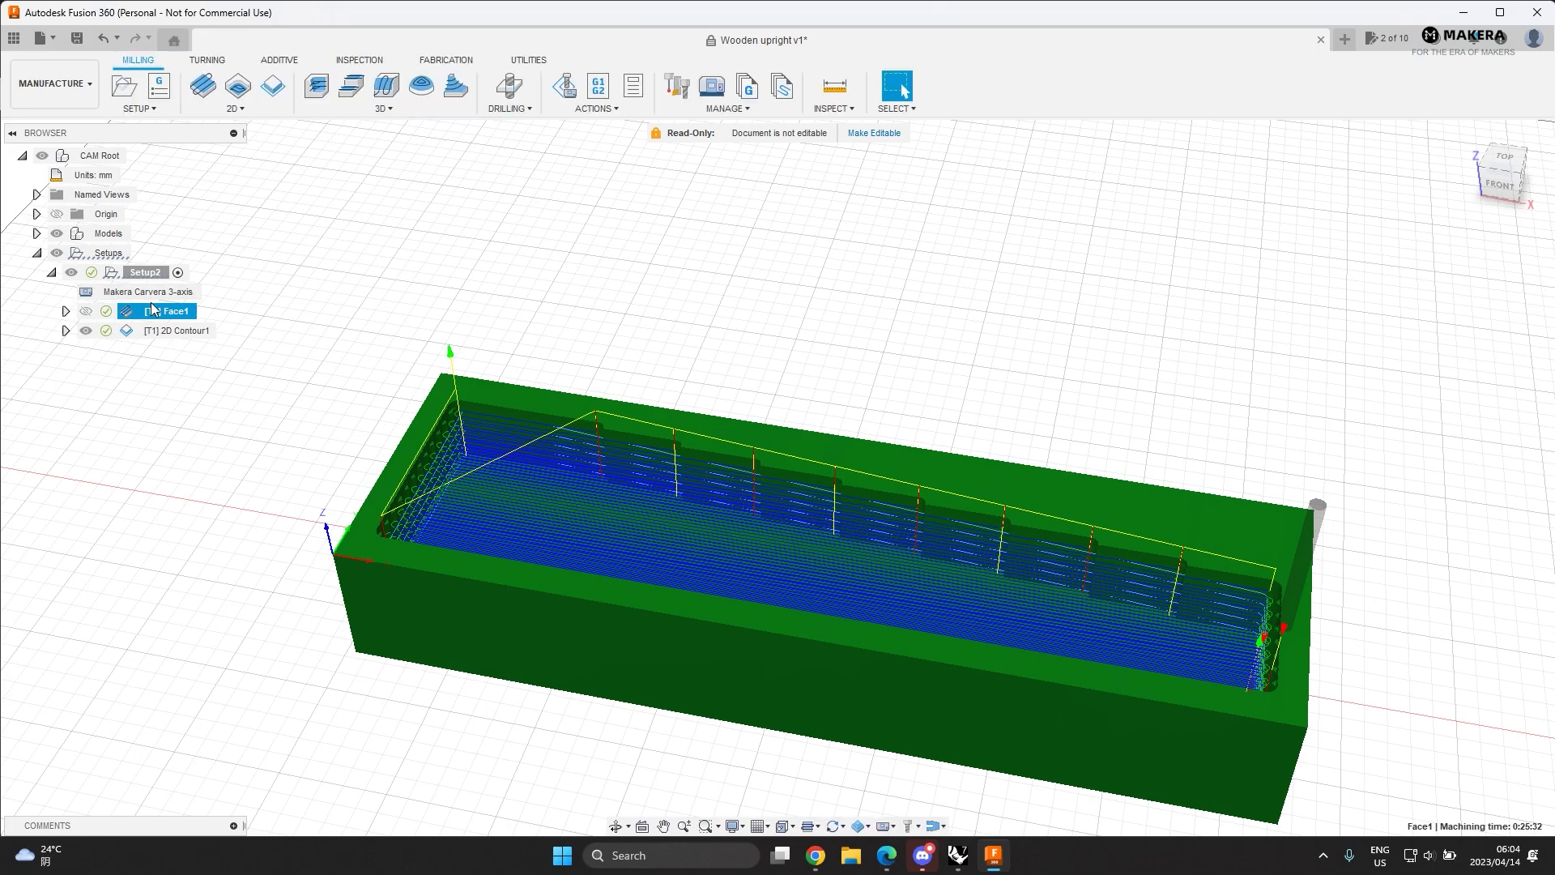
- Simulate the 2D Contour1 toolpath on the stock and exit the simulation
{"action": "right_click", "coordinate": [162, 330]}
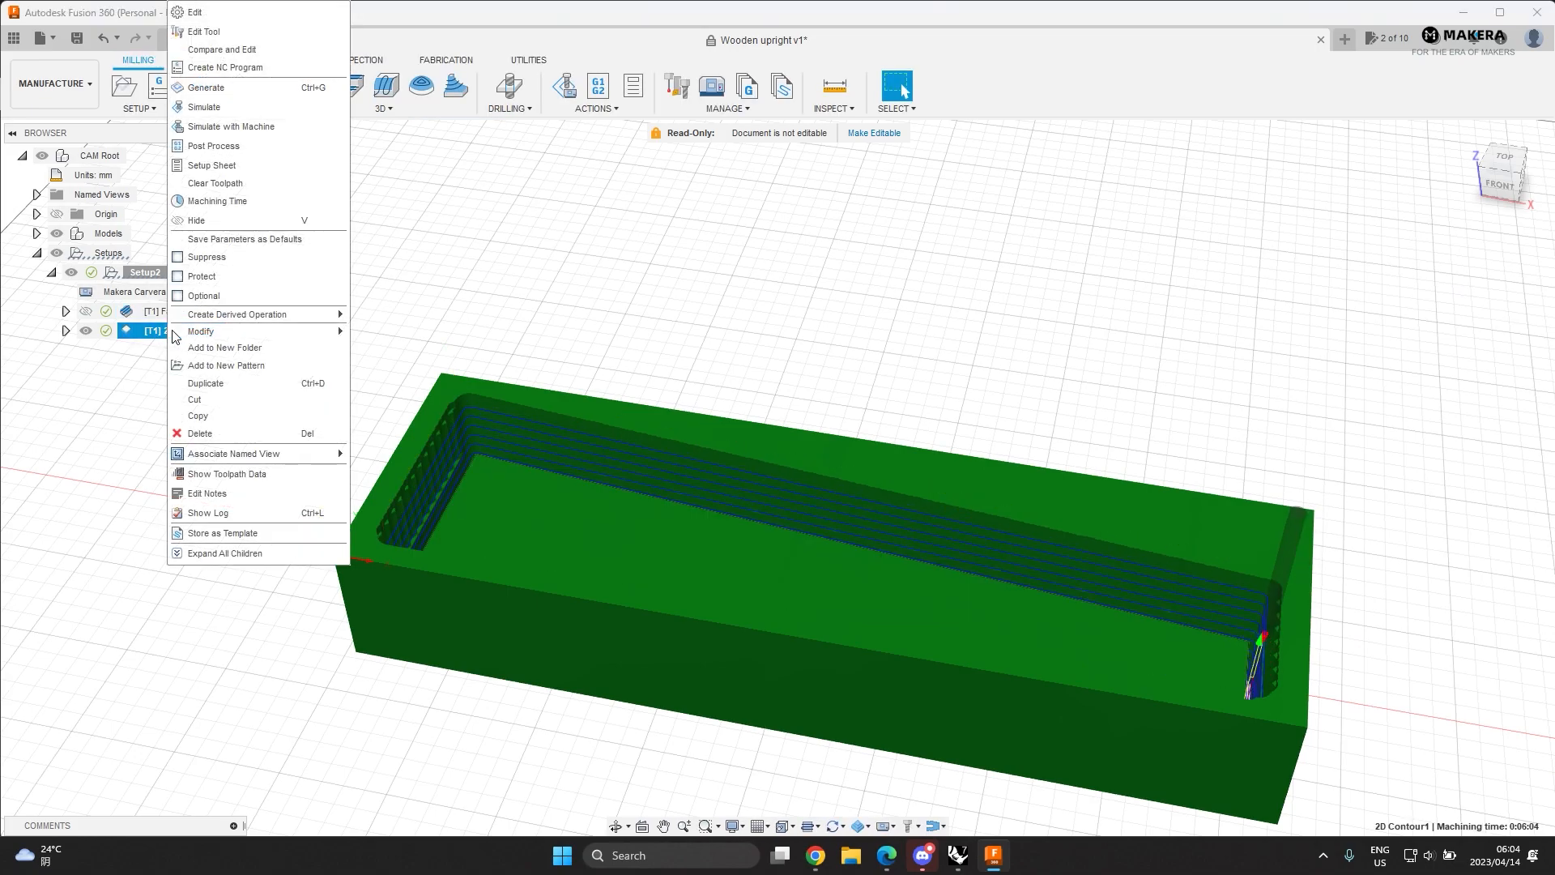
{"action": "left_click", "coordinate": [202, 107]}
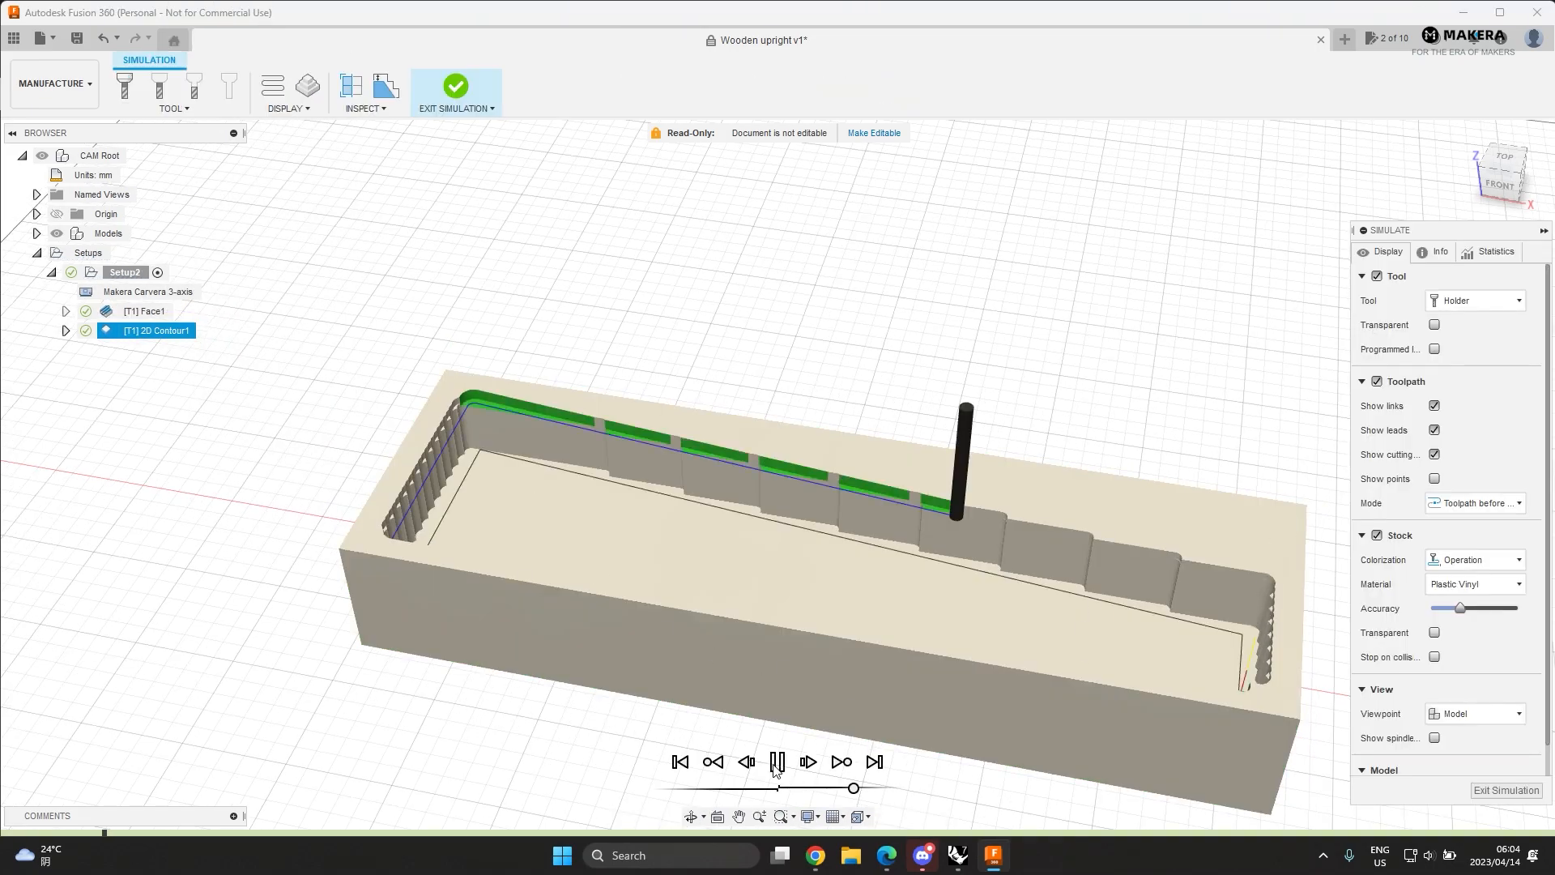
{"action": "mouse_move", "coordinate": [697, 498]}
{"action": "middle_mouse_down", "text": "shift"}
{"action": "mouse_move", "coordinate": [695, 565]}
{"action": "mouse_move", "coordinate": [703, 494]}
{"action": "middle_mouse_up", "text": "shift"}
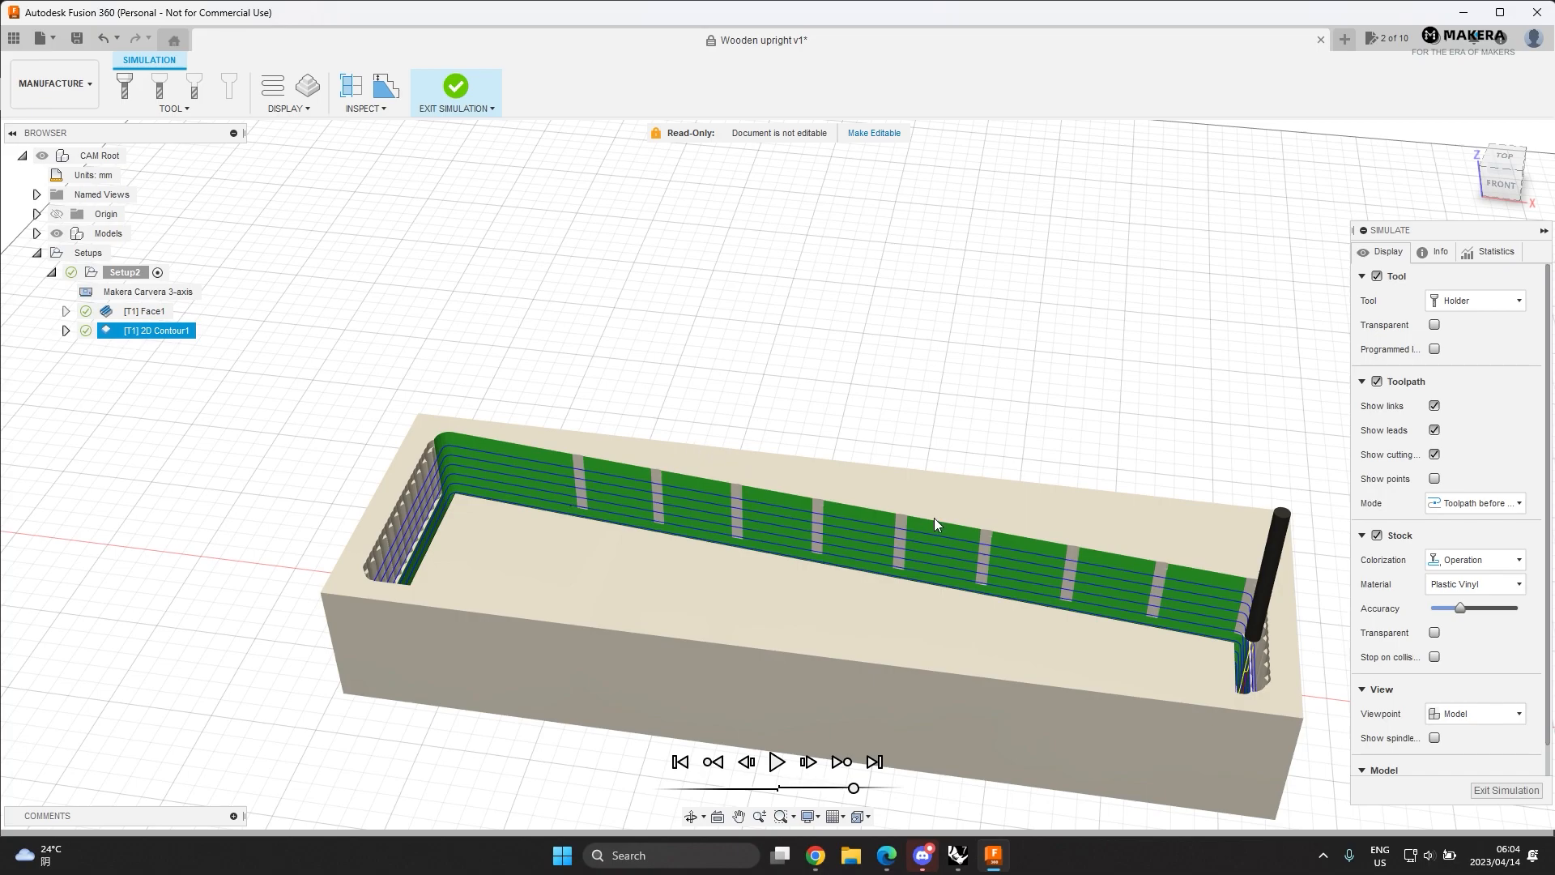
{"action": "left_click", "coordinate": [445, 88]}
- Create an NC program from Face1 and 2D Contour1 with the file name "Wooden Upright" and post it to the desktop
{"action": "left_click", "coordinate": [178, 315]}
{"action": "left_click", "coordinate": [180, 329], "text": "shift"}
{"action": "left_click", "coordinate": [162, 89]}
{"action": "left_click", "coordinate": [647, 352]}
{"action": "left_click_drag", "start_coordinate": [635, 338], "coordinate": [543, 334]}
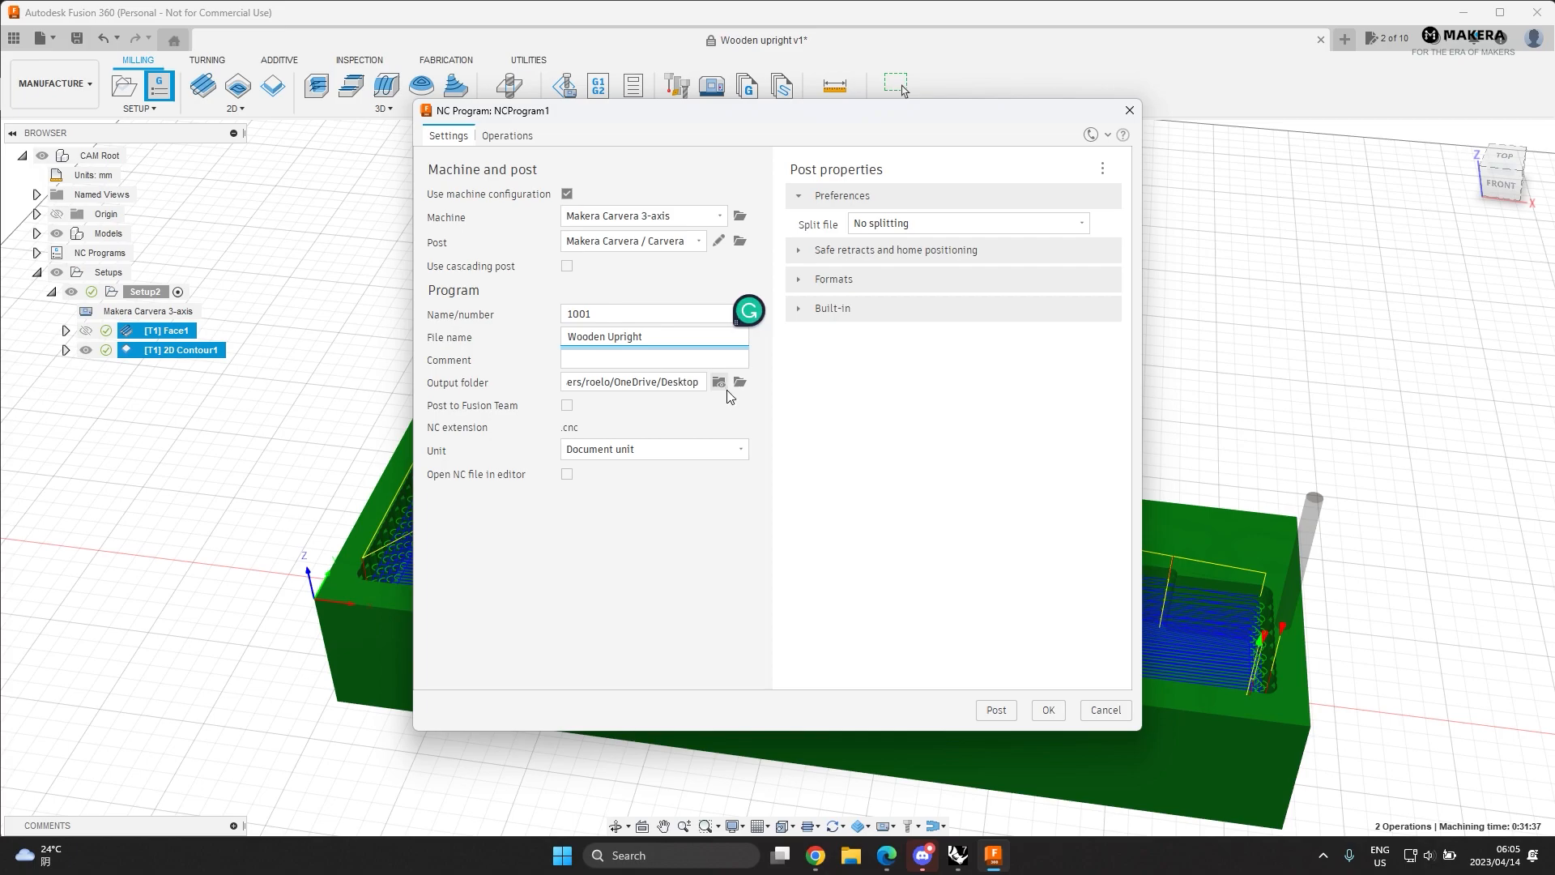
{"action": "left_click", "coordinate": [998, 710]}
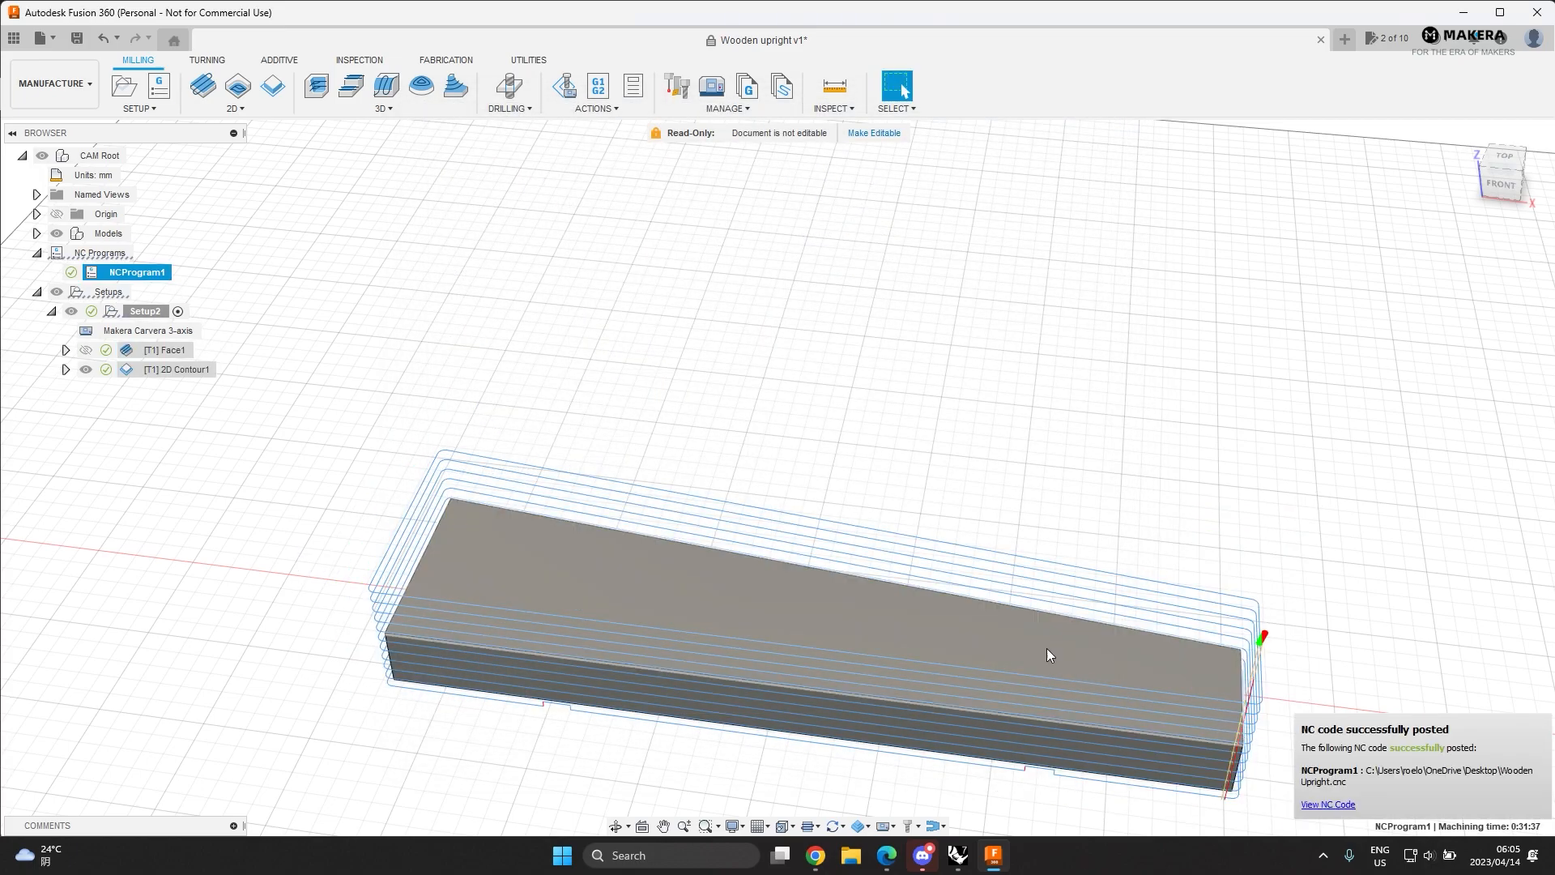
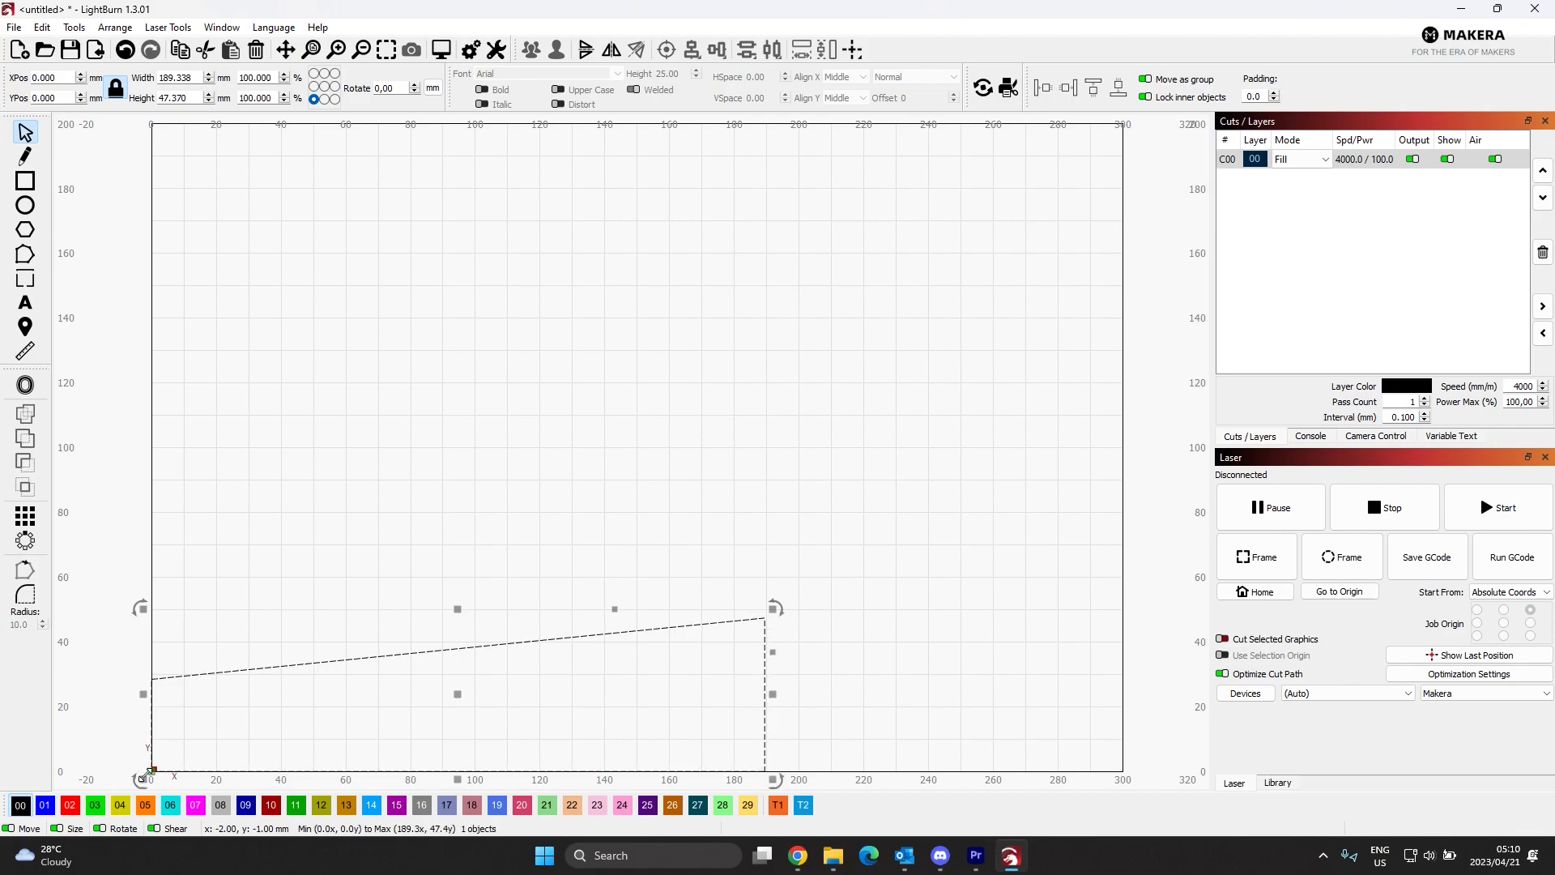
- In LightBurn, add the text "Most improved" in Arial, 25 mm high, above the upright's outline
{"action": "scroll", "coordinate": [414, 573], "scroll_direction": "down", "scroll_amount": 2}
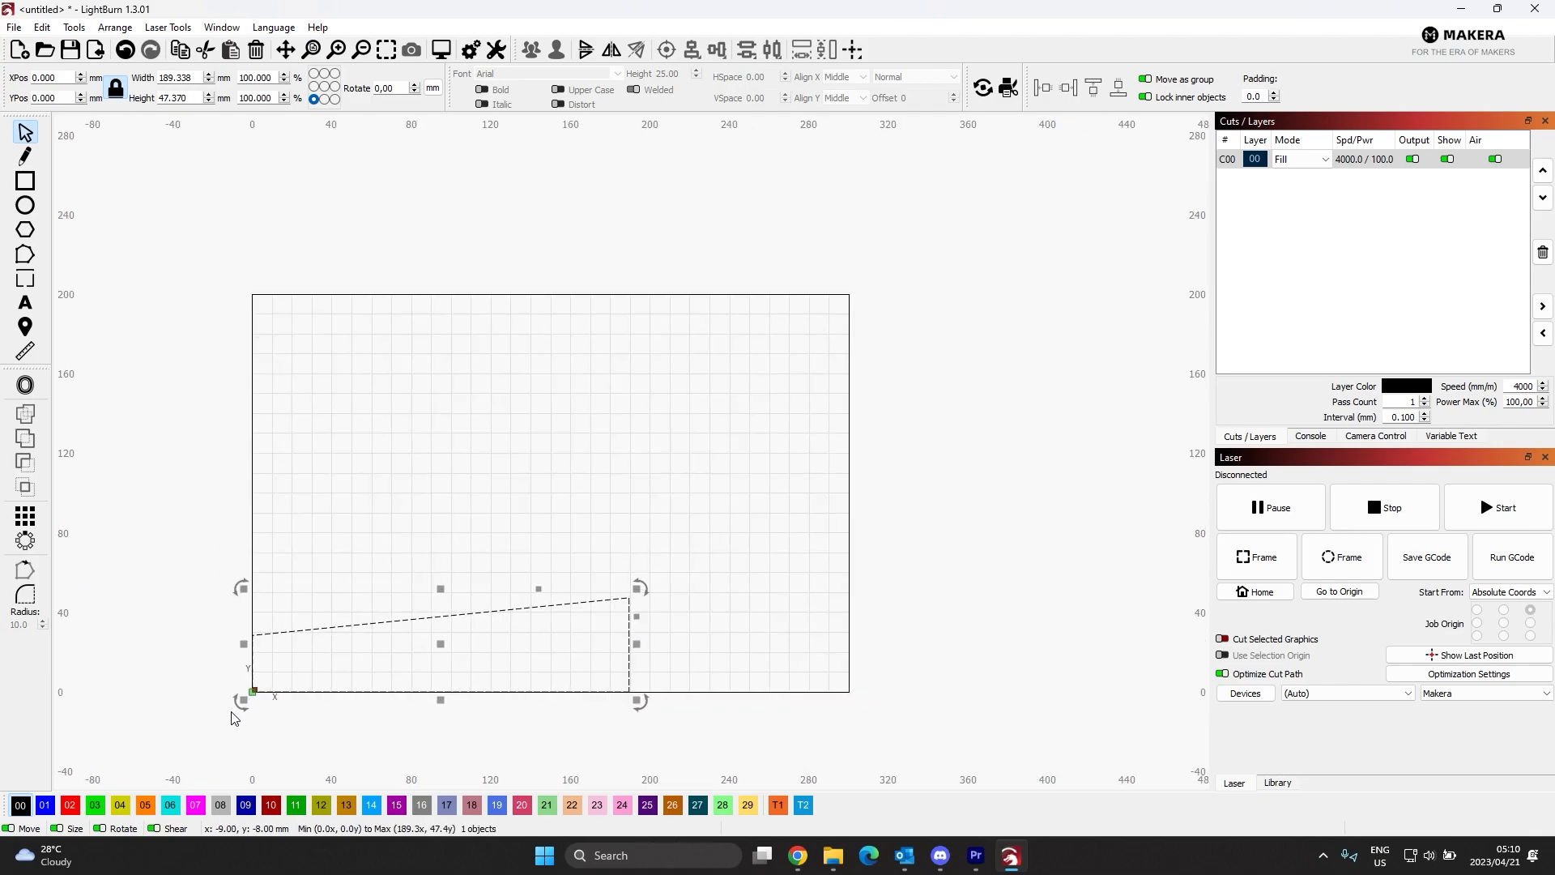
{"action": "scroll", "coordinate": [323, 642], "scroll_direction": "up", "scroll_amount": 12}
{"action": "scroll", "coordinate": [279, 669], "scroll_direction": "down", "scroll_amount": 10}
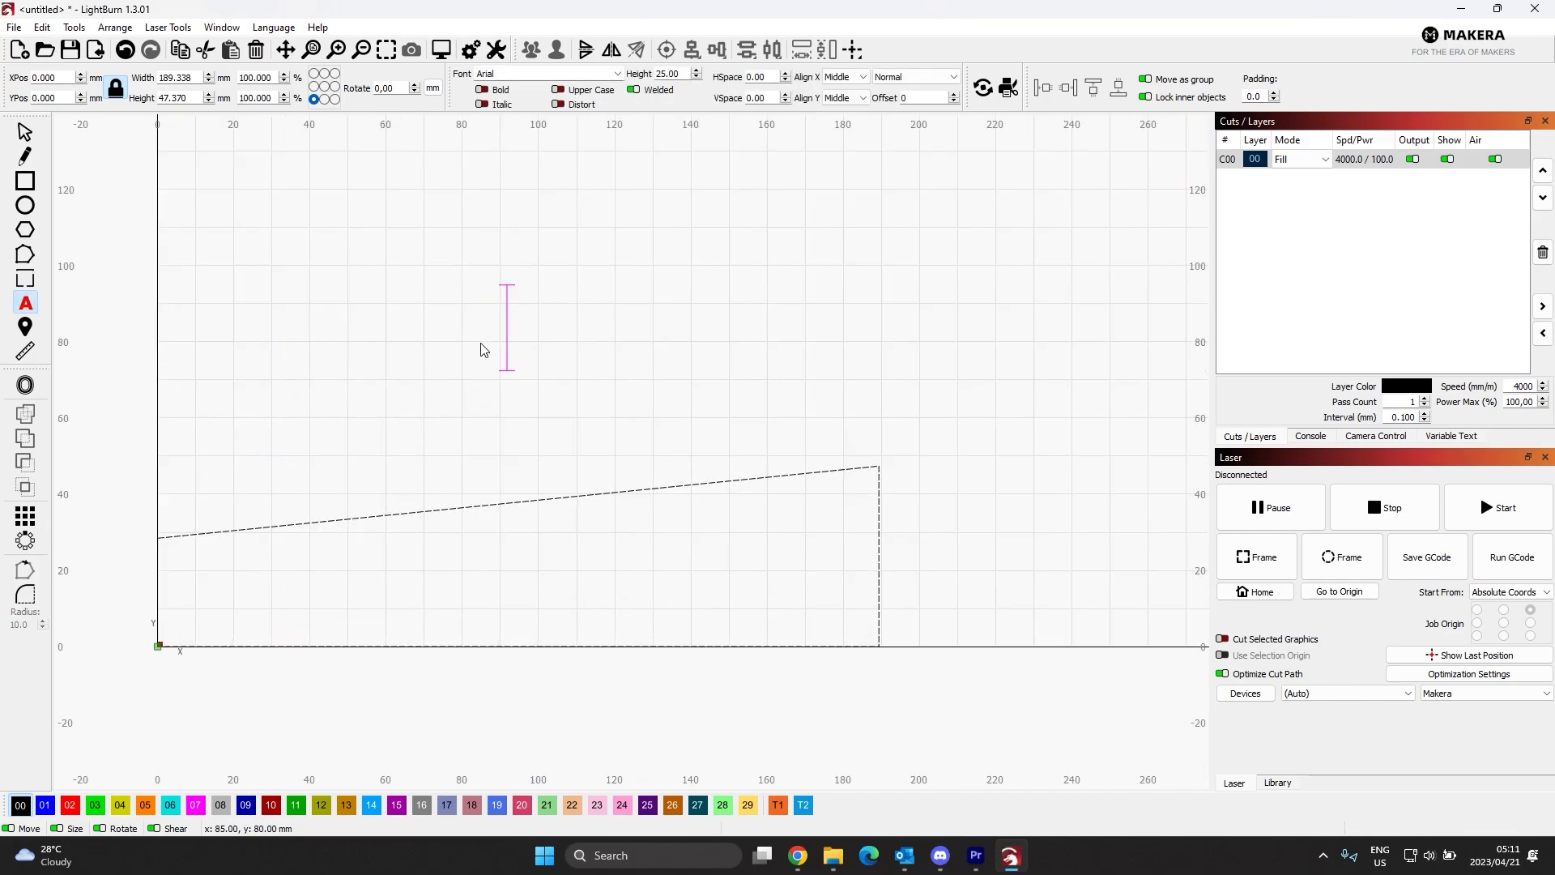
{"action": "type", "text": "Most"}
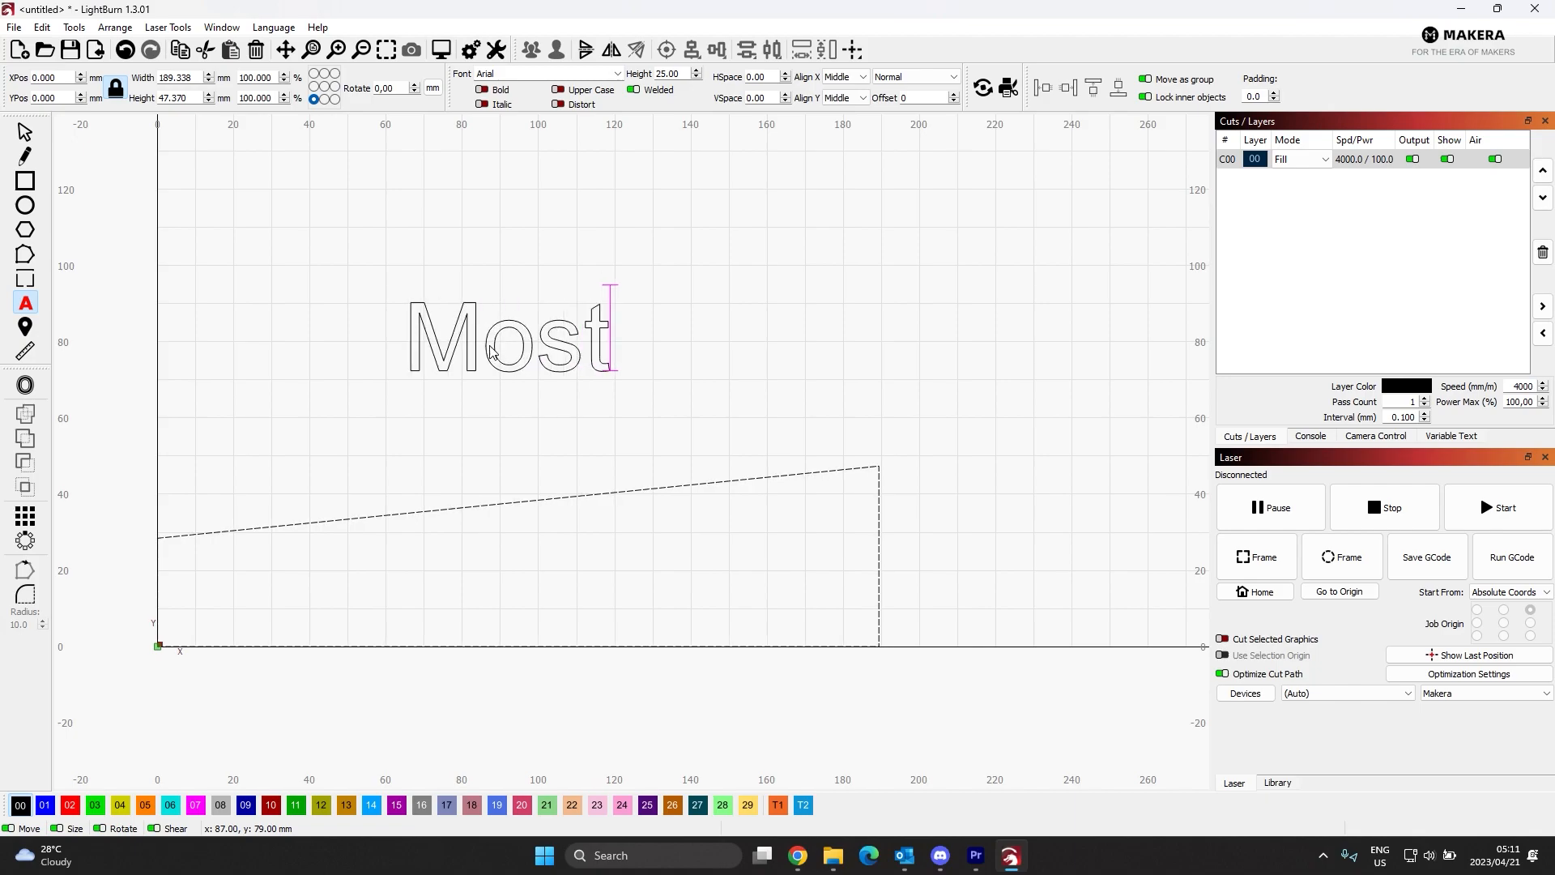
{"action": "type", "text": " imporved"}
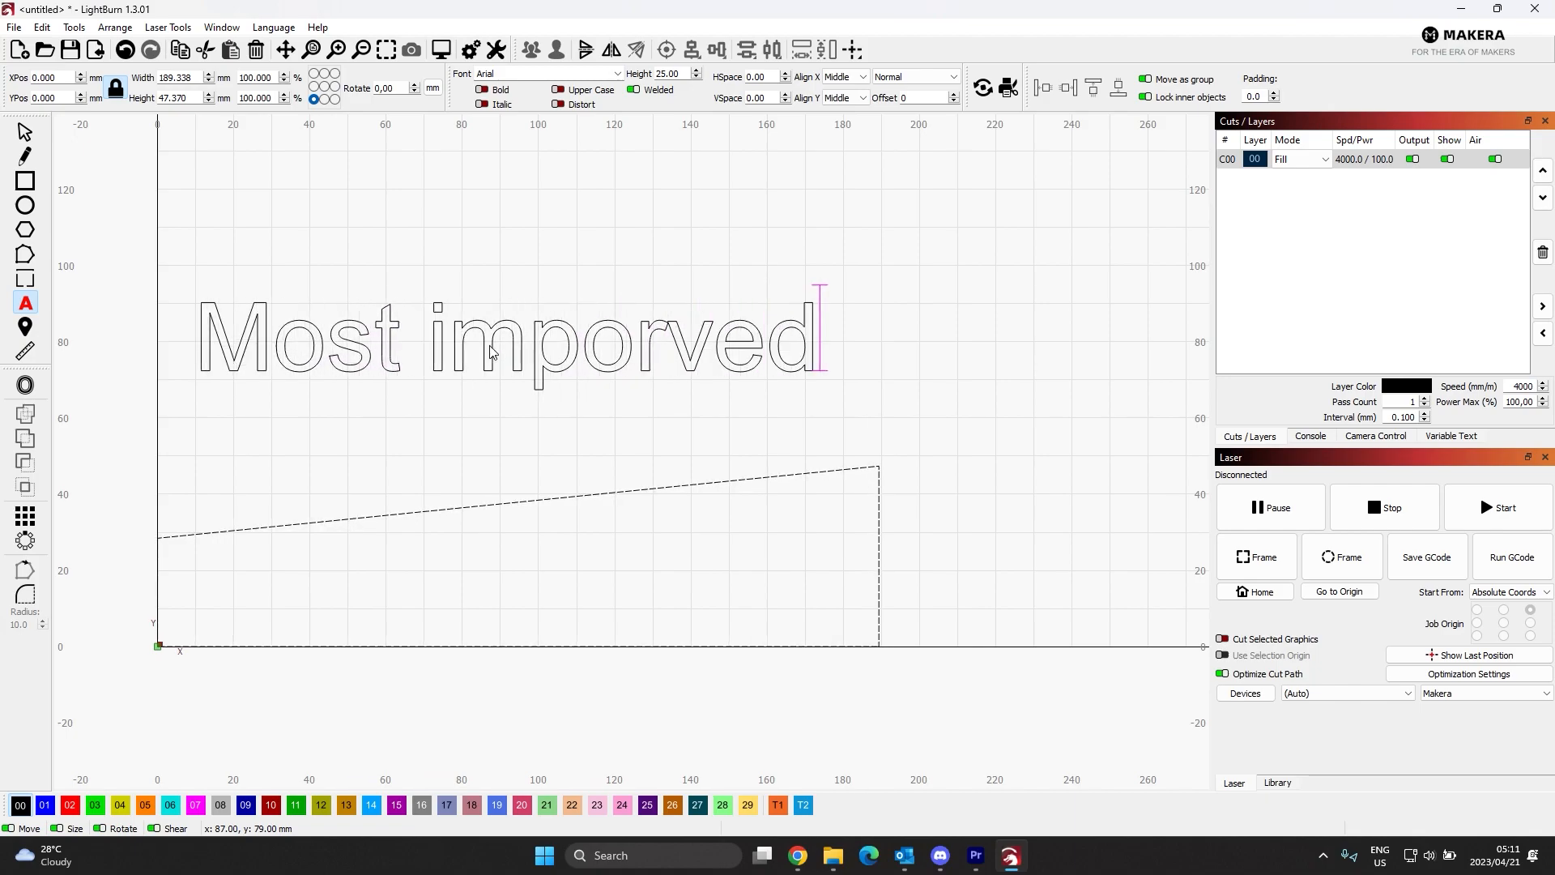
{"action": "left_click", "coordinate": [654, 347]}
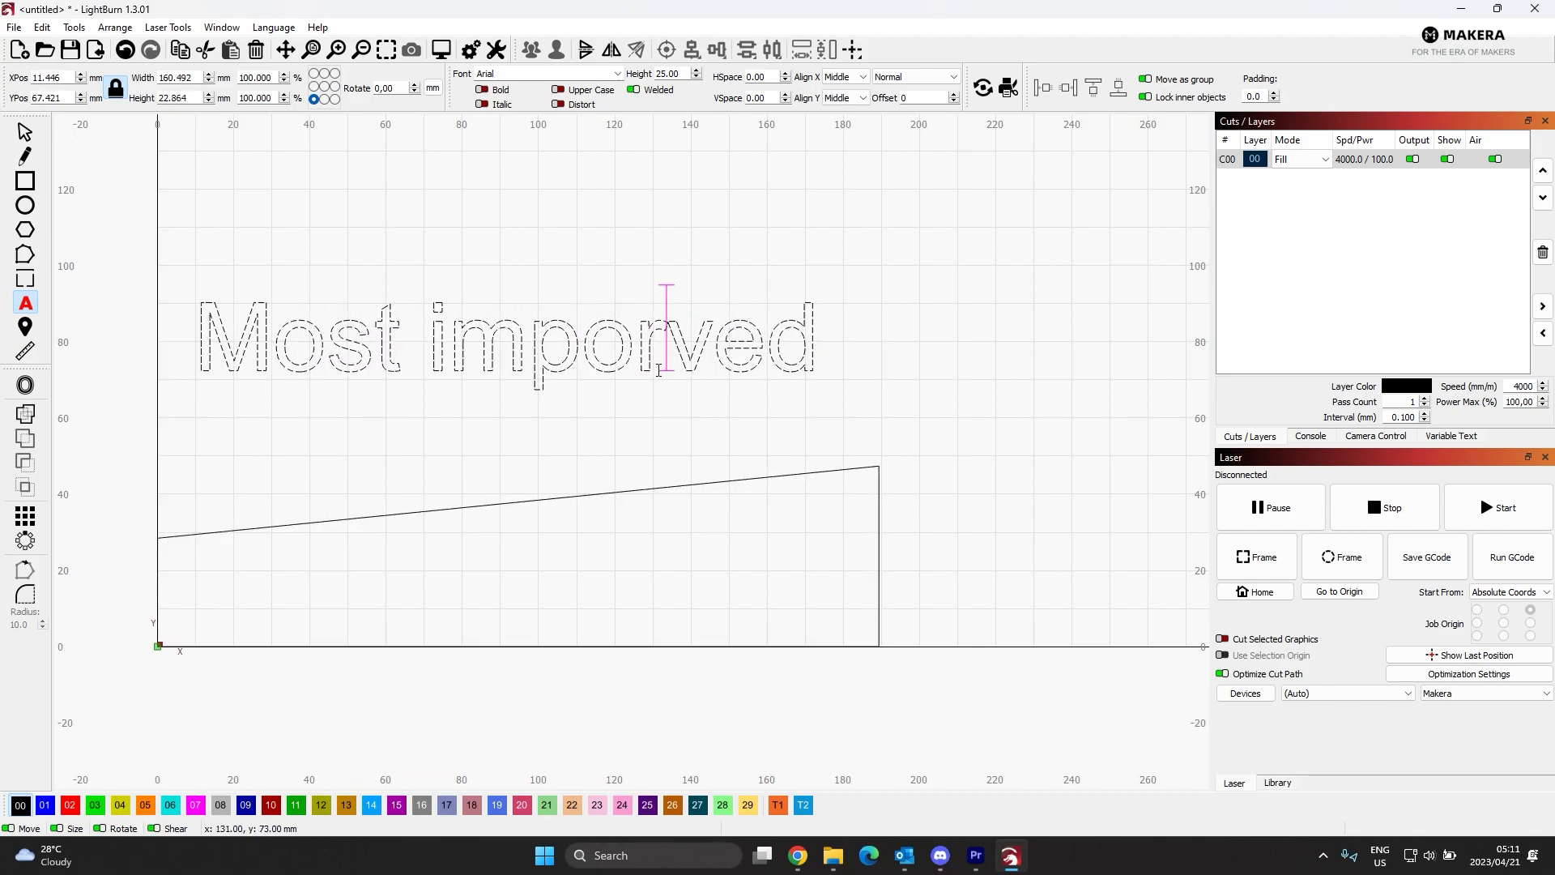
{"action": "key", "text": "BackSpace"}
{"action": "key", "text": "BackSpace"}
{"action": "type", "text": "ro"}
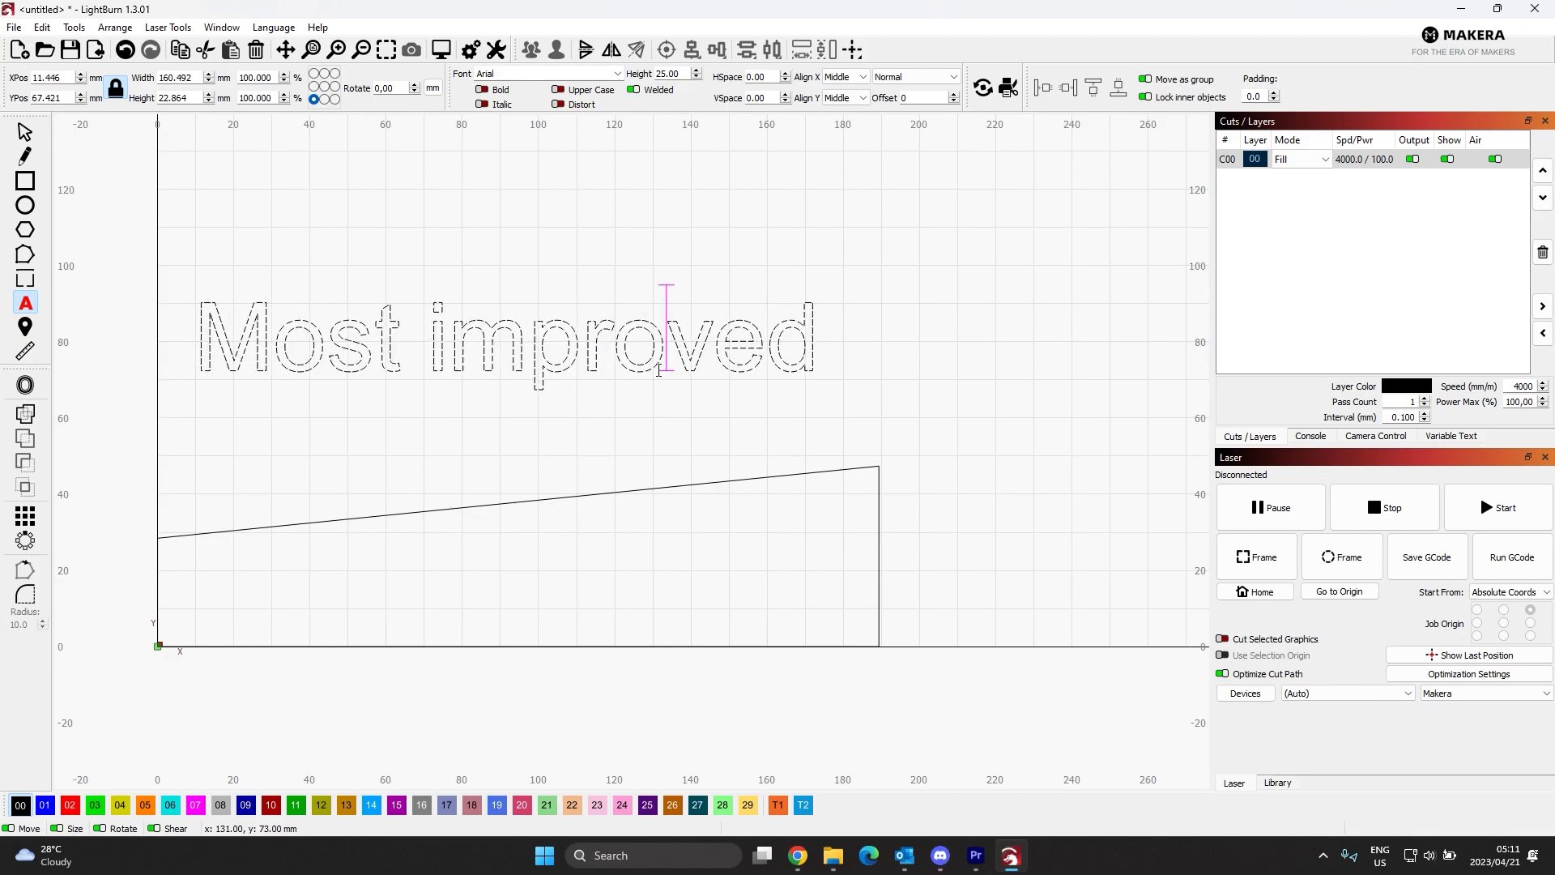
- Scale the "Most improved" text to about 104 mm wide and place it inside the outline near its lower edge
{"action": "left_click", "coordinate": [25, 134]}
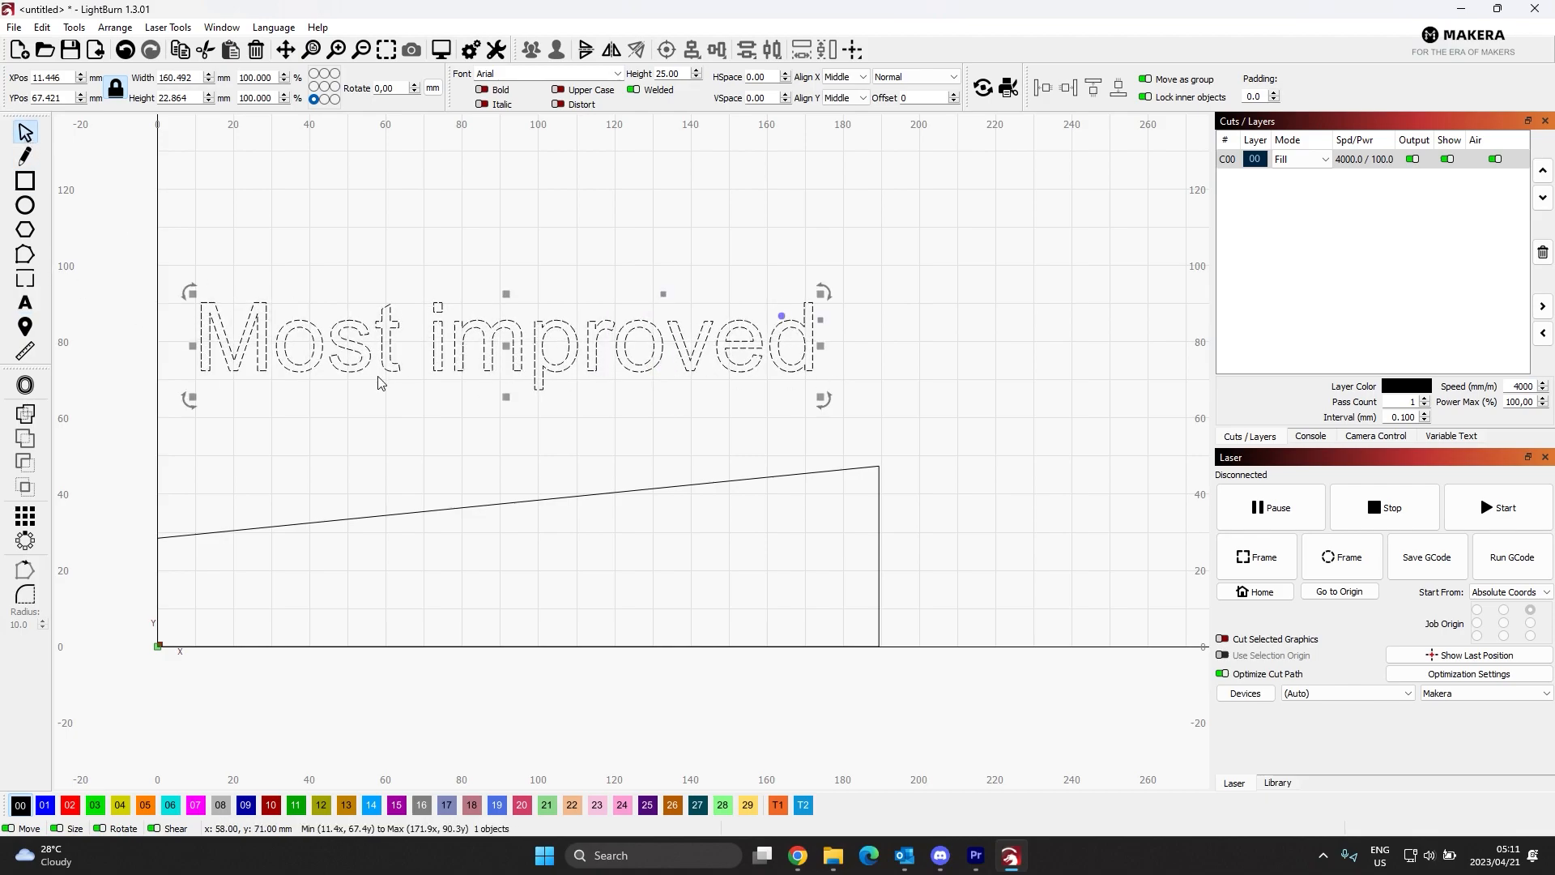
{"action": "left_click_drag", "start_coordinate": [192, 295], "coordinate": [455, 332]}
{"action": "left_click_drag", "start_coordinate": [638, 373], "coordinate": [435, 614]}
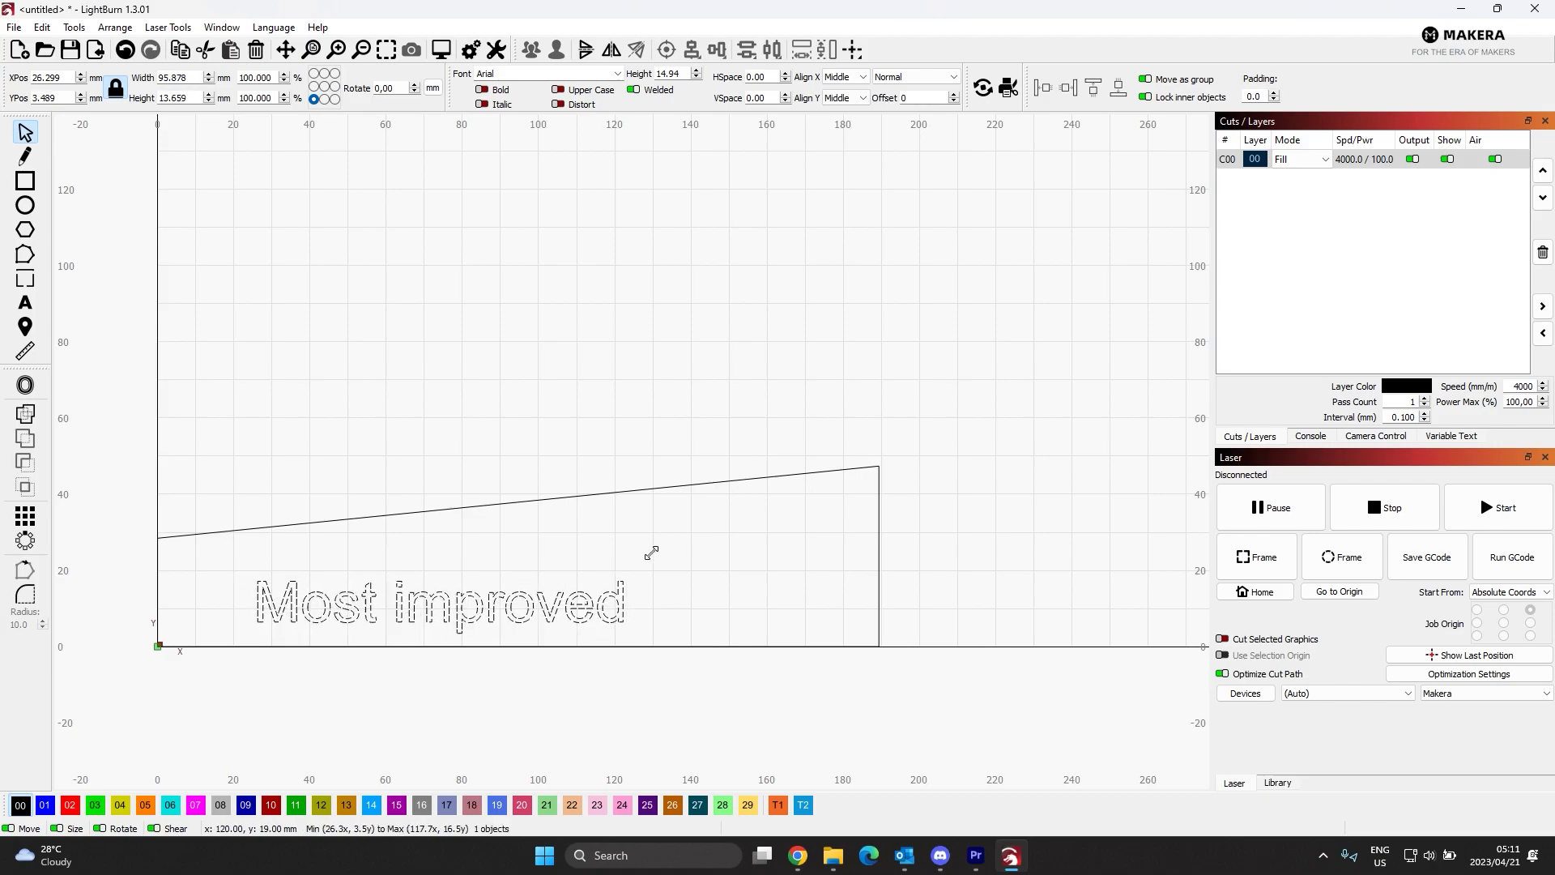
{"action": "left_click_drag", "start_coordinate": [652, 553], "coordinate": [572, 566]}
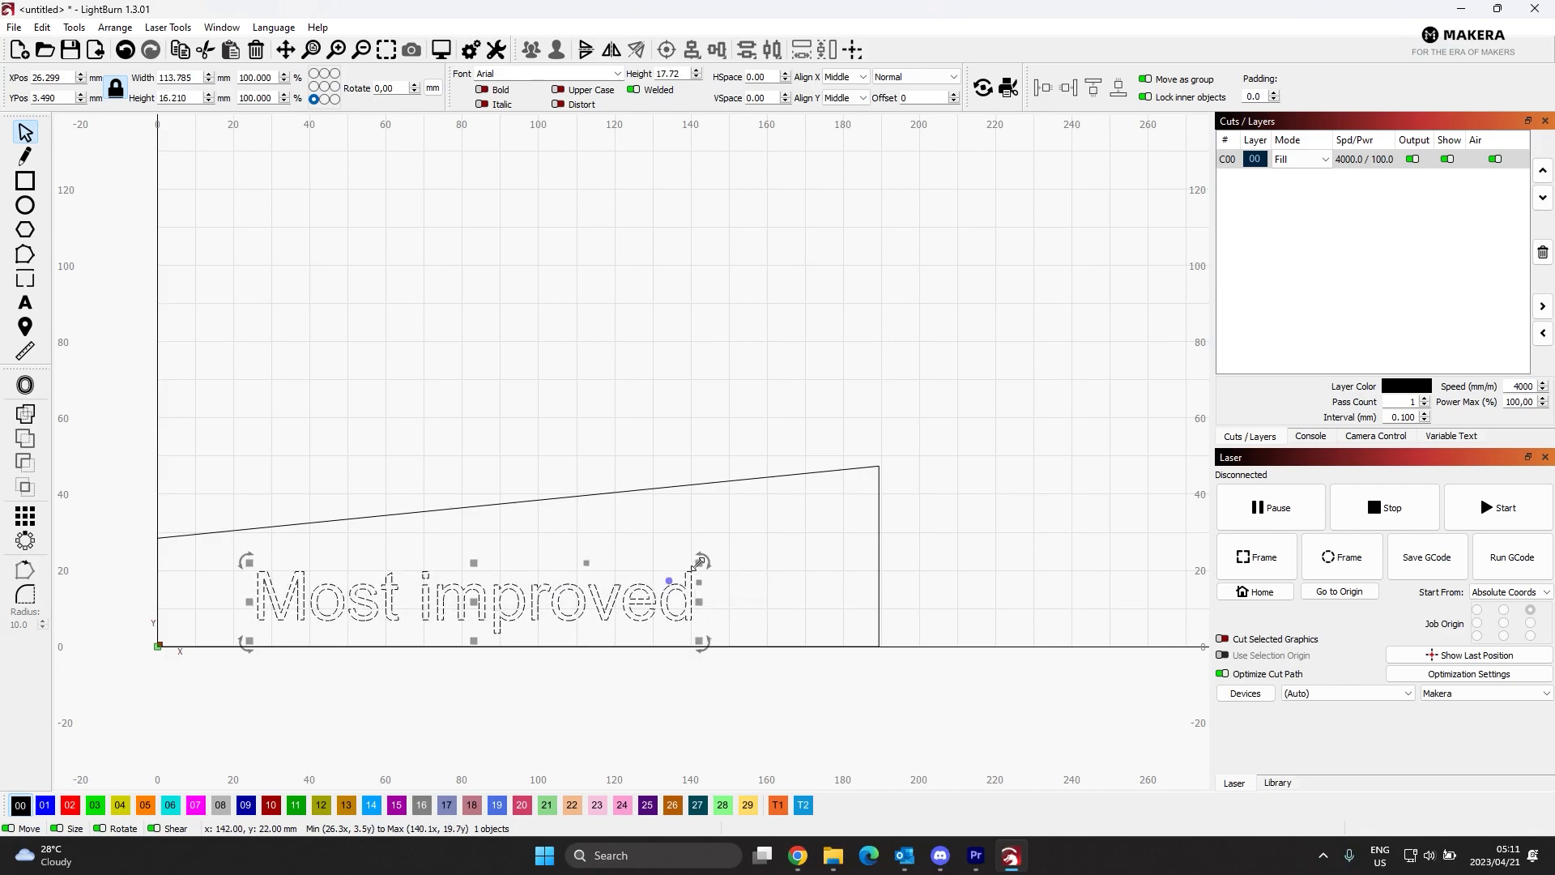
{"action": "left_click_drag", "start_coordinate": [699, 562], "coordinate": [660, 572]}
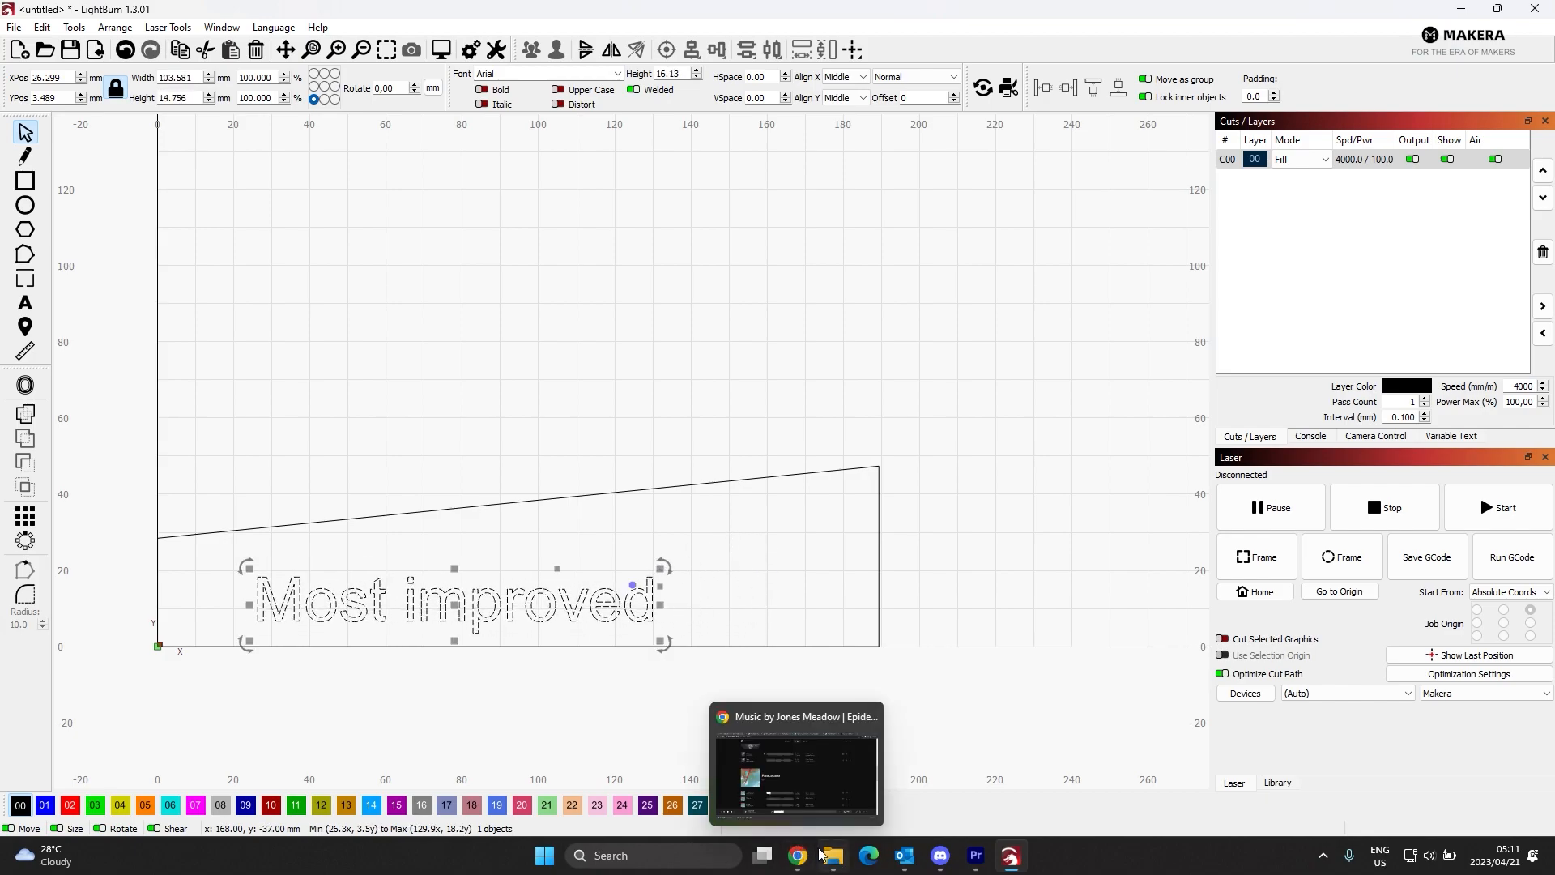
- Import the WeChat crest image from the Desktop folder, scale it to about 41 by 44 mm and place it at the outline's wide end
{"action": "left_click", "coordinate": [832, 856]}
{"action": "left_click", "coordinate": [58, 205]}
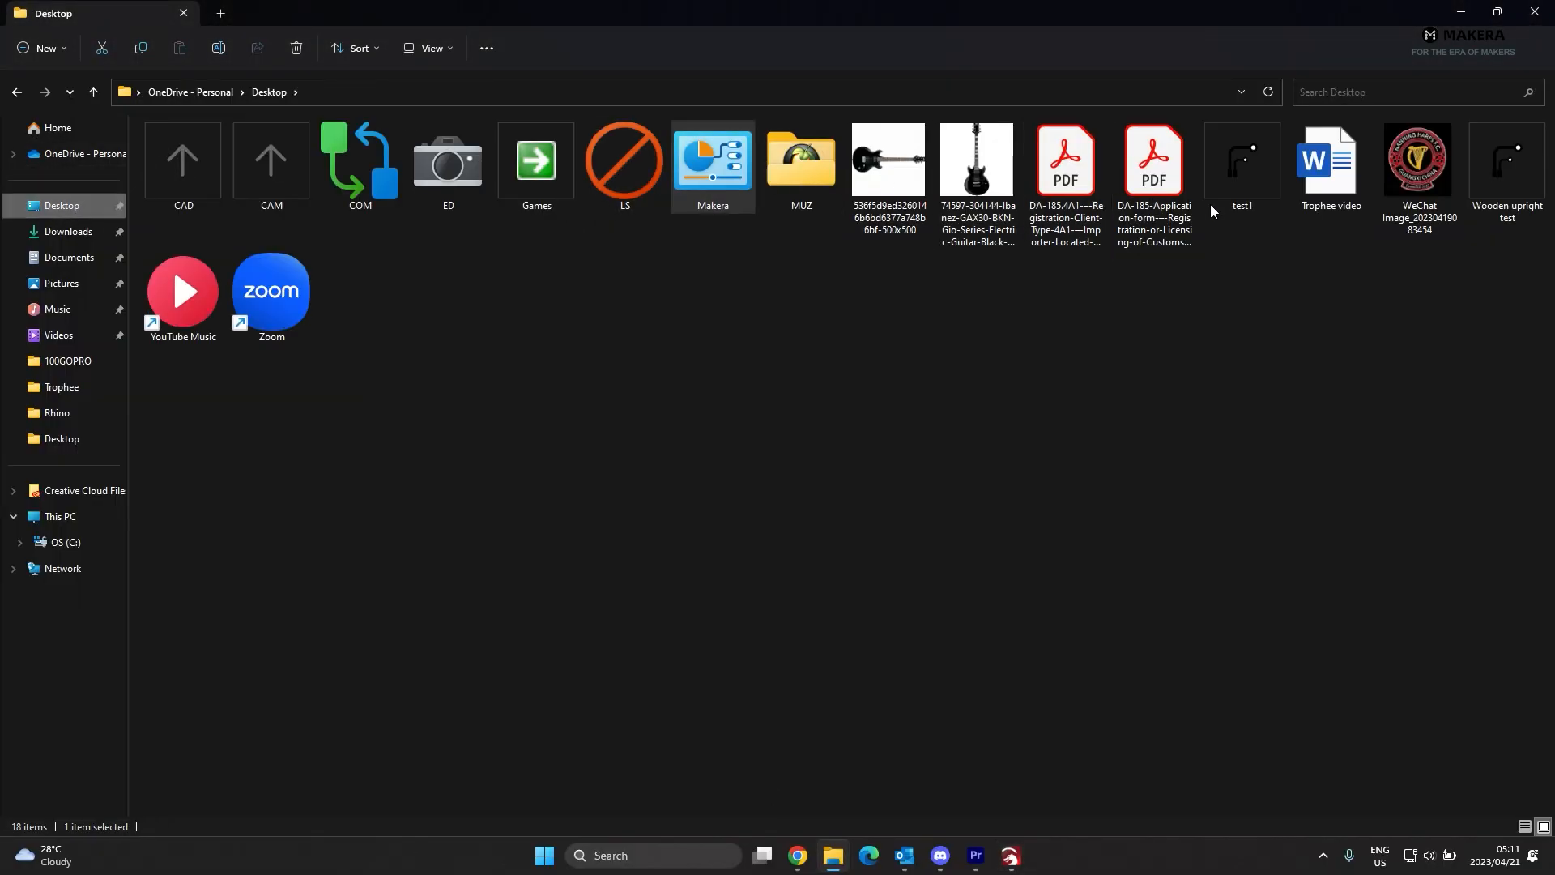
{"action": "left_click_drag", "start_coordinate": [1417, 162], "coordinate": [808, 468]}
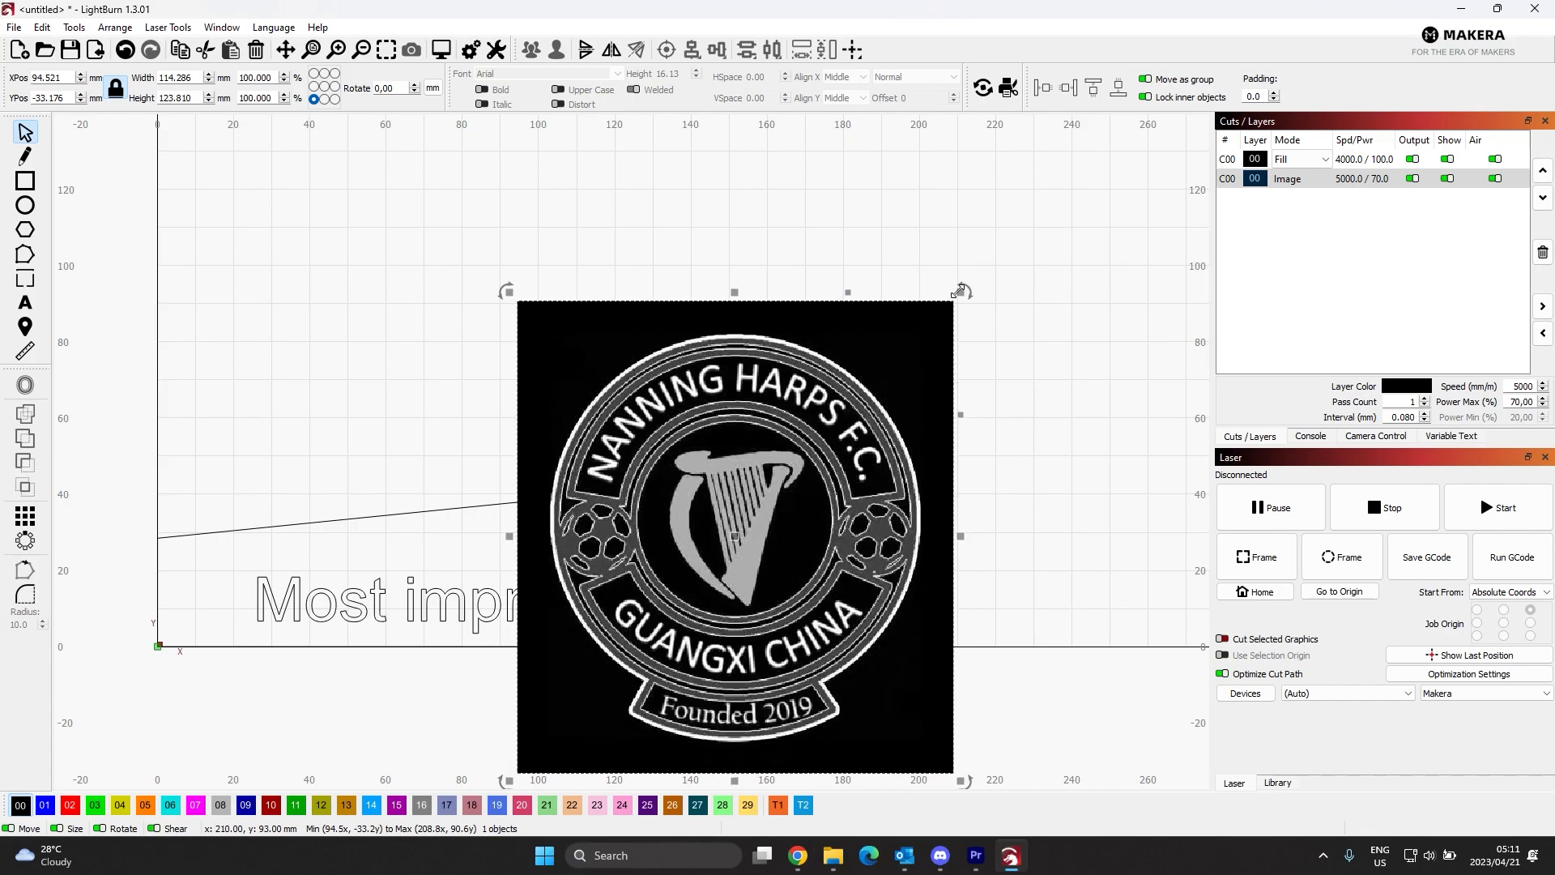
{"action": "left_click_drag", "start_coordinate": [961, 292], "coordinate": [669, 596]}
{"action": "left_click_drag", "start_coordinate": [594, 696], "coordinate": [785, 568]}
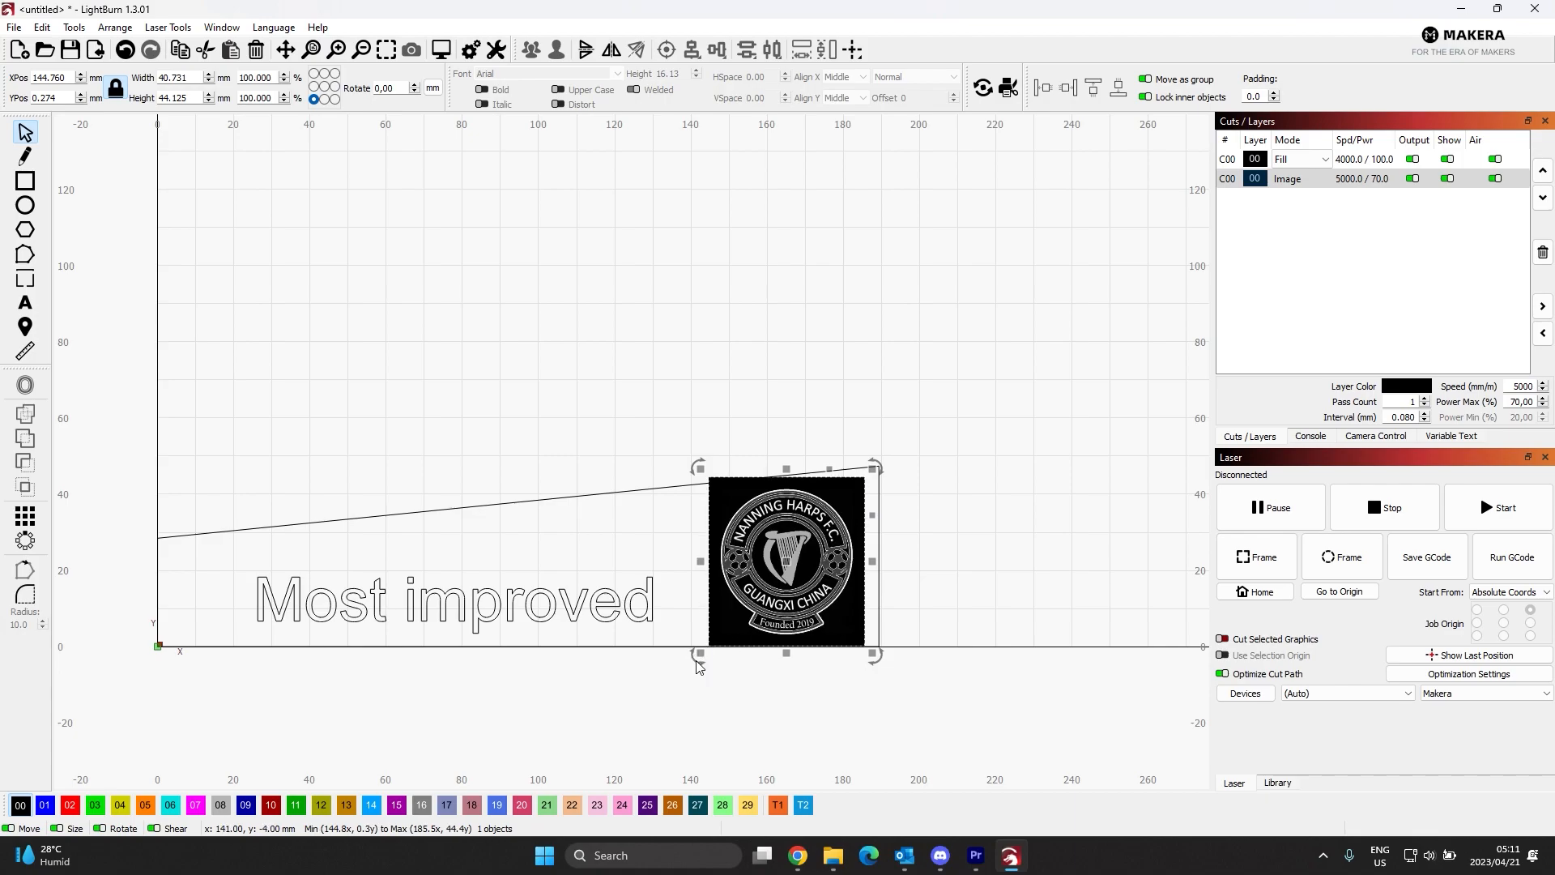
- Rotate the crest image 90 degrees counterclockwise, scale it to about 42 mm wide and reposition it inside the outline's wide end
{"action": "left_click_drag", "start_coordinate": [695, 662], "coordinate": [861, 695]}
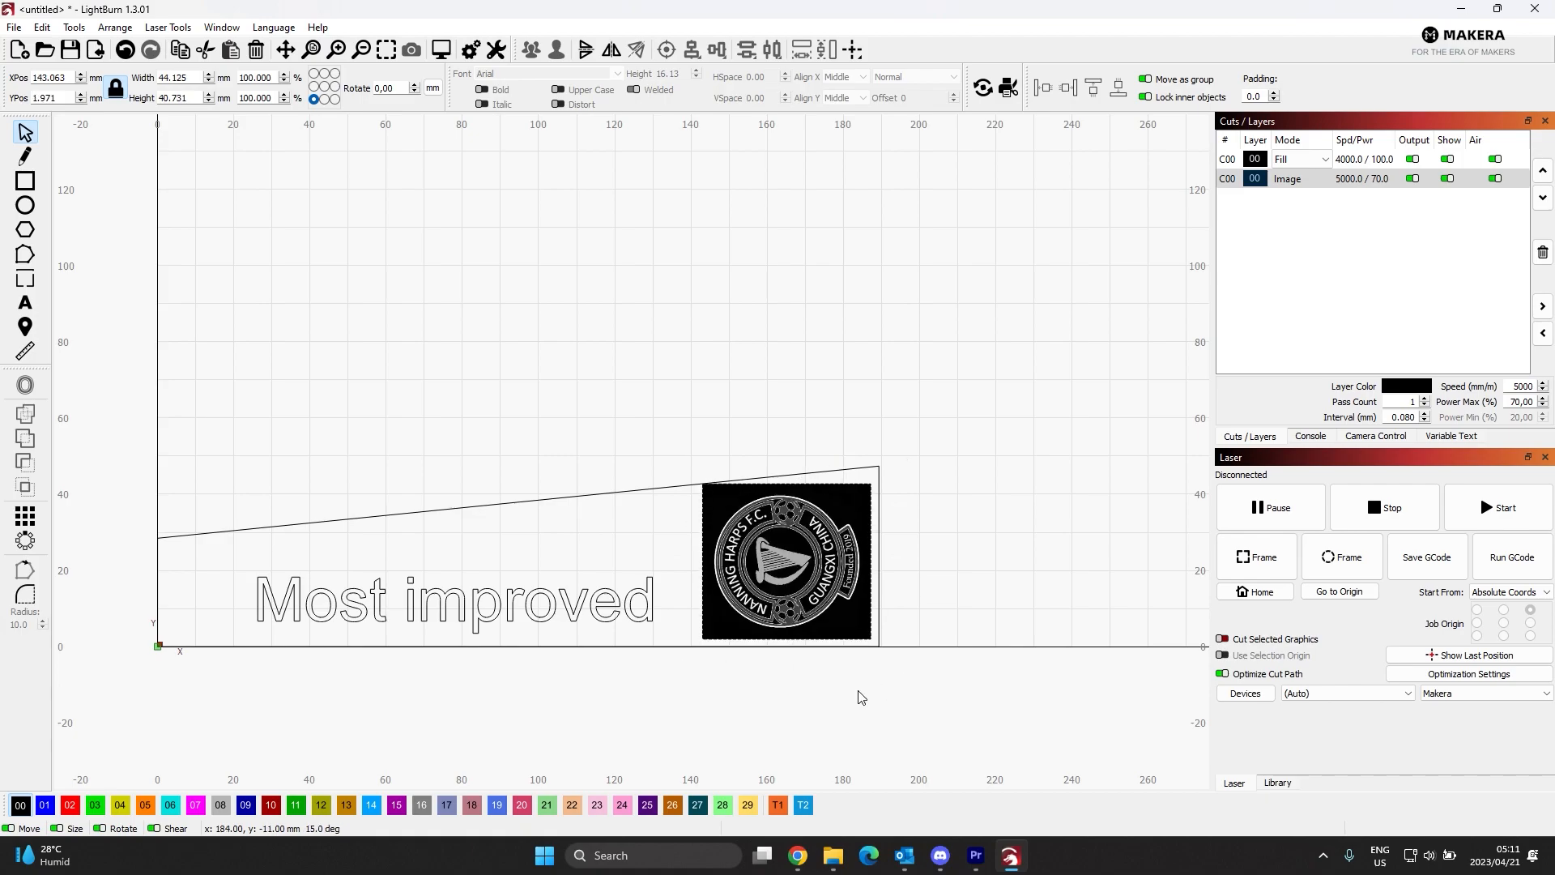
{"action": "mouse_move", "coordinate": [878, 473]}
{"action": "left_mouse_down"}
{"action": "mouse_move", "coordinate": [842, 491]}
{"action": "mouse_move", "coordinate": [850, 504]}
{"action": "mouse_move", "coordinate": [891, 477]}
{"action": "mouse_move", "coordinate": [869, 494]}
{"action": "left_mouse_up"}
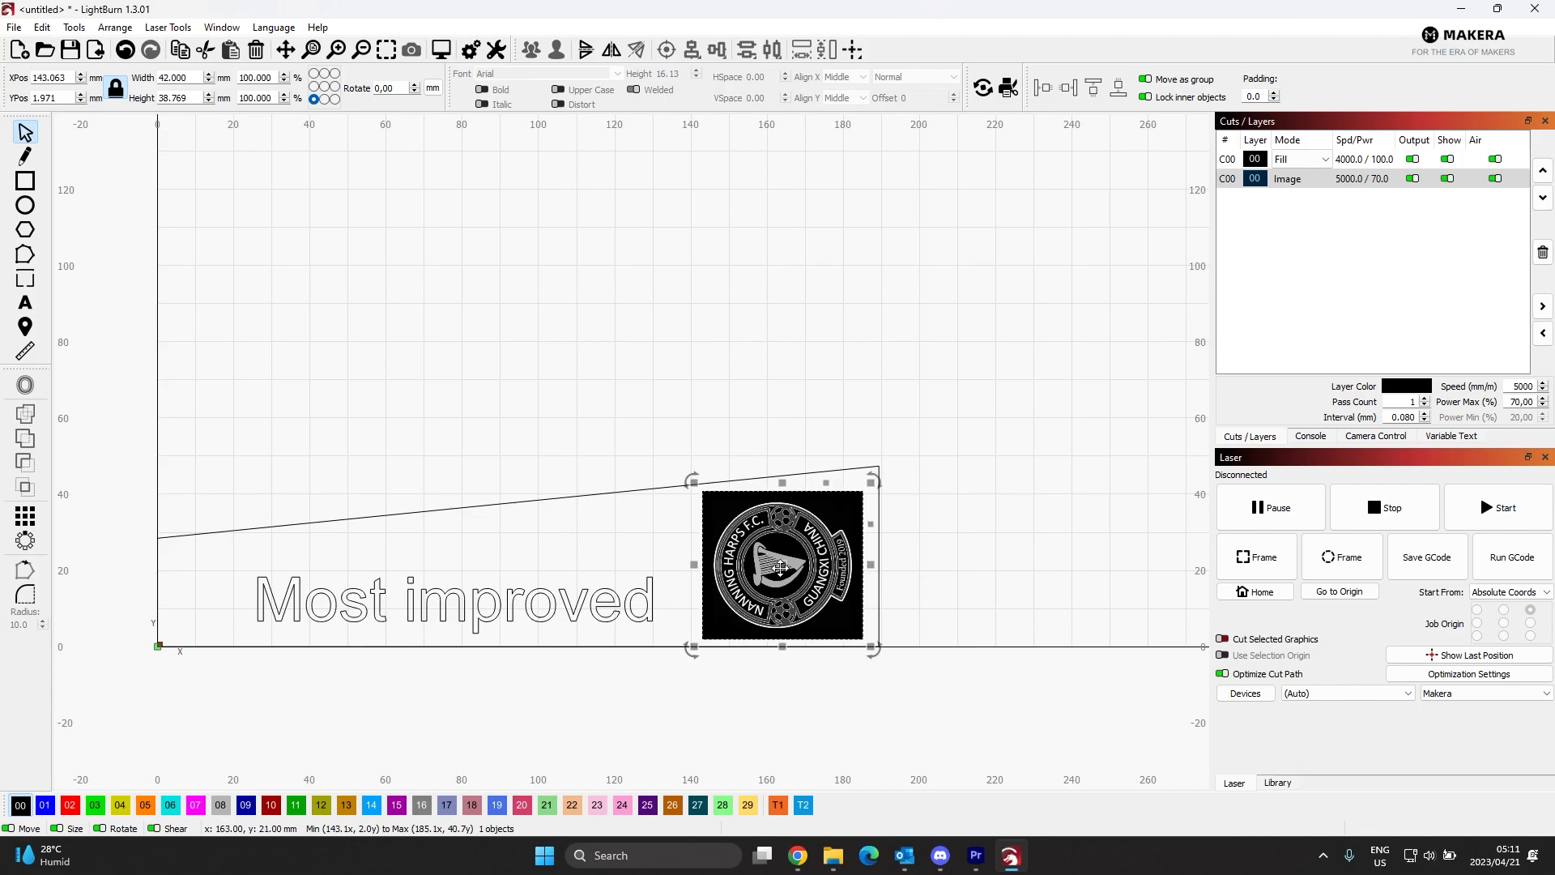
{"action": "left_click_drag", "start_coordinate": [780, 568], "coordinate": [792, 569]}
{"action": "left_click", "coordinate": [1086, 507]}
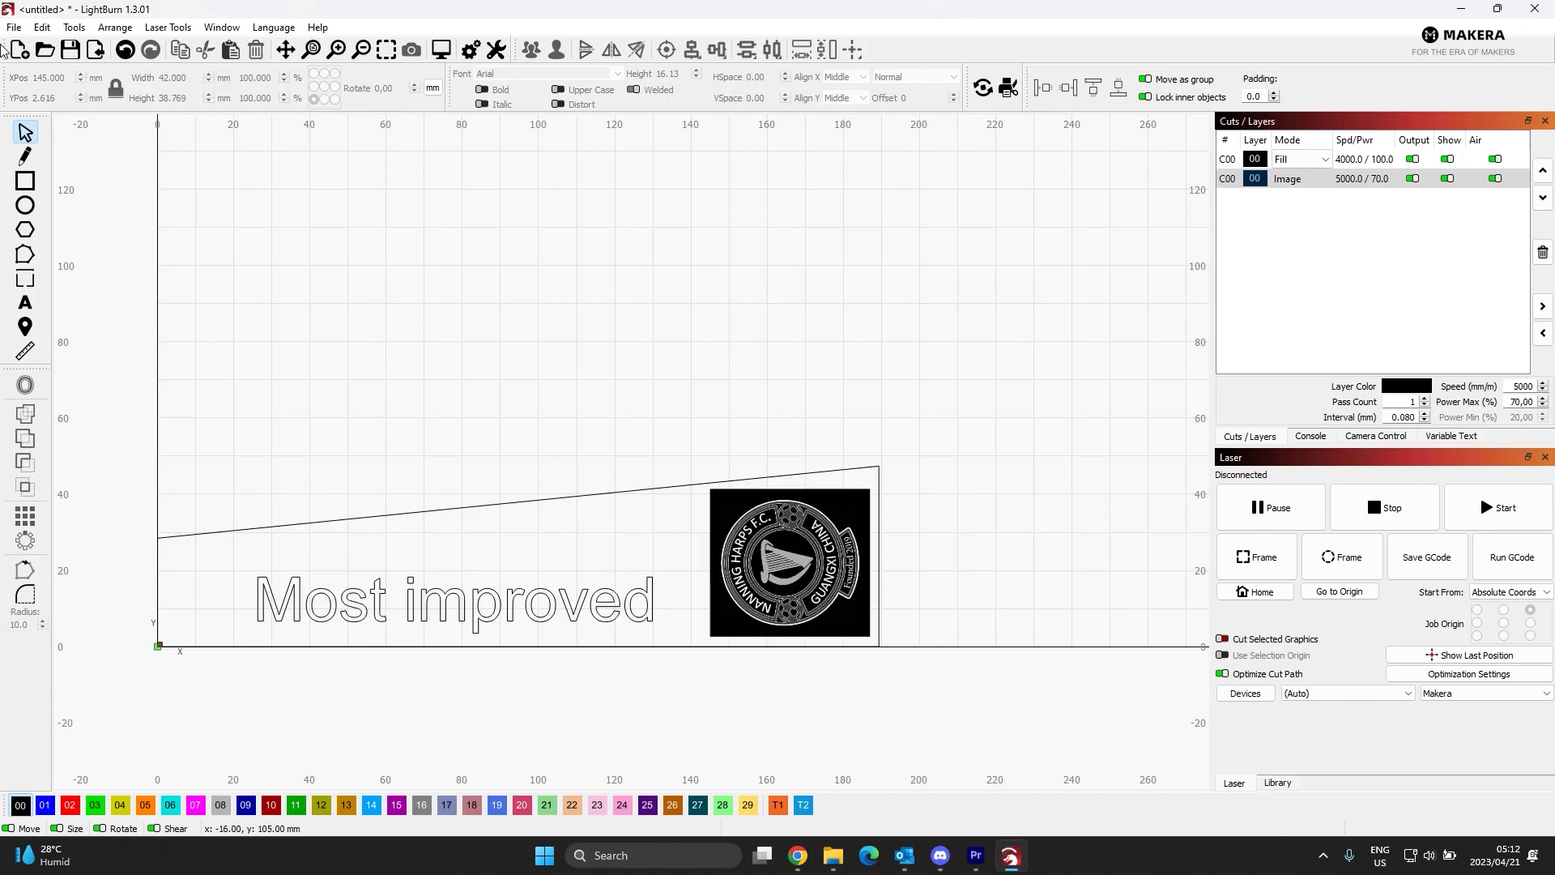
- Keep the "Most improved" text layer in Fill mode and turn off air assist for both the fill and image layers
{"action": "left_click", "coordinate": [549, 593]}
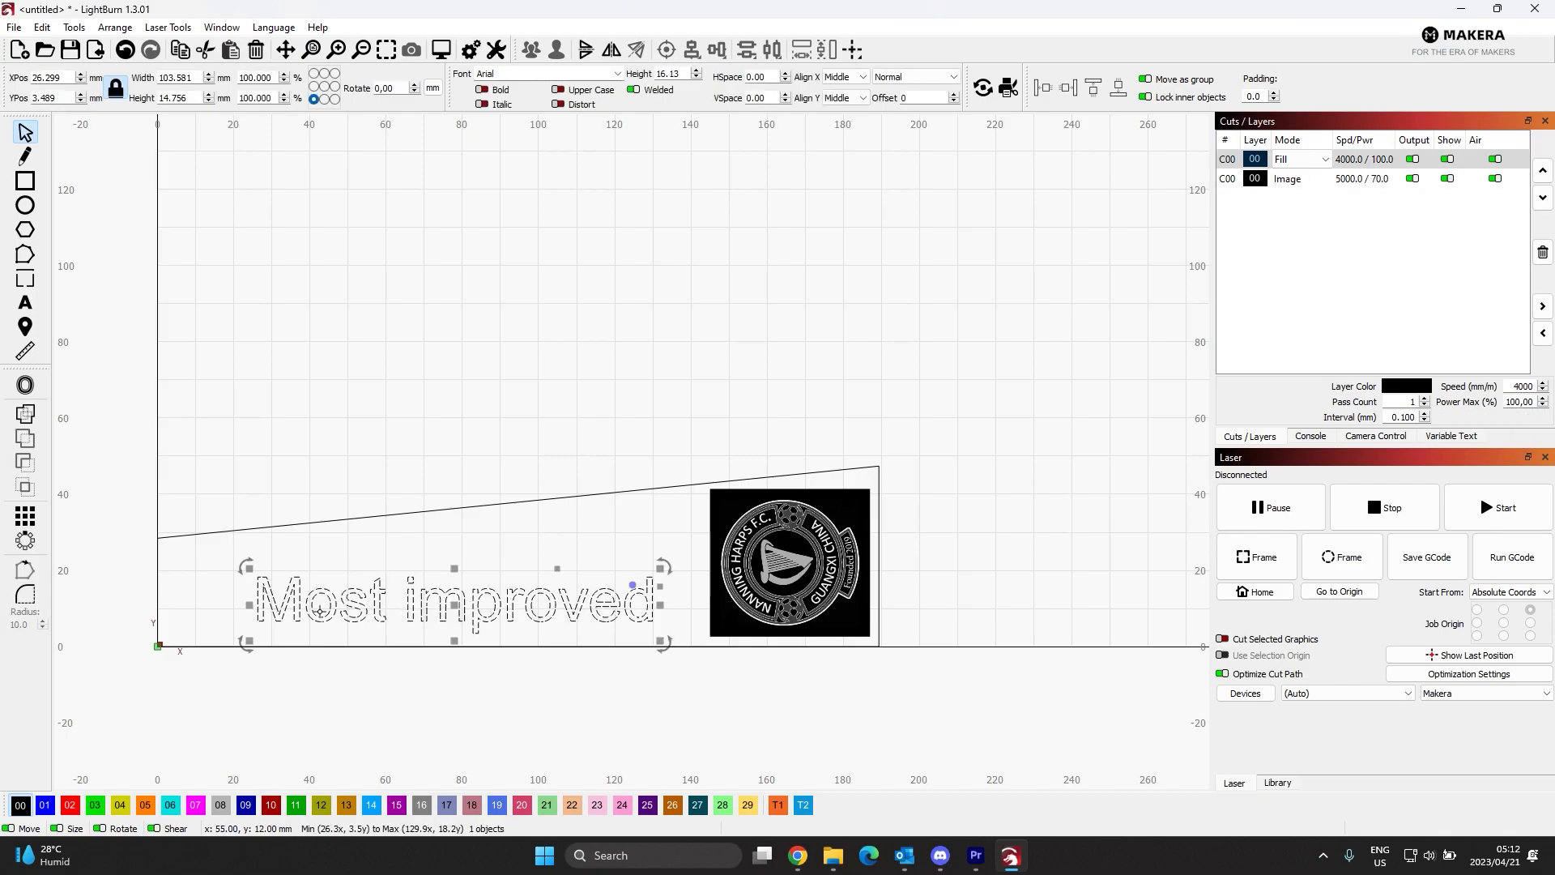
{"action": "left_click", "coordinate": [1327, 159]}
{"action": "left_click", "coordinate": [1325, 159]}
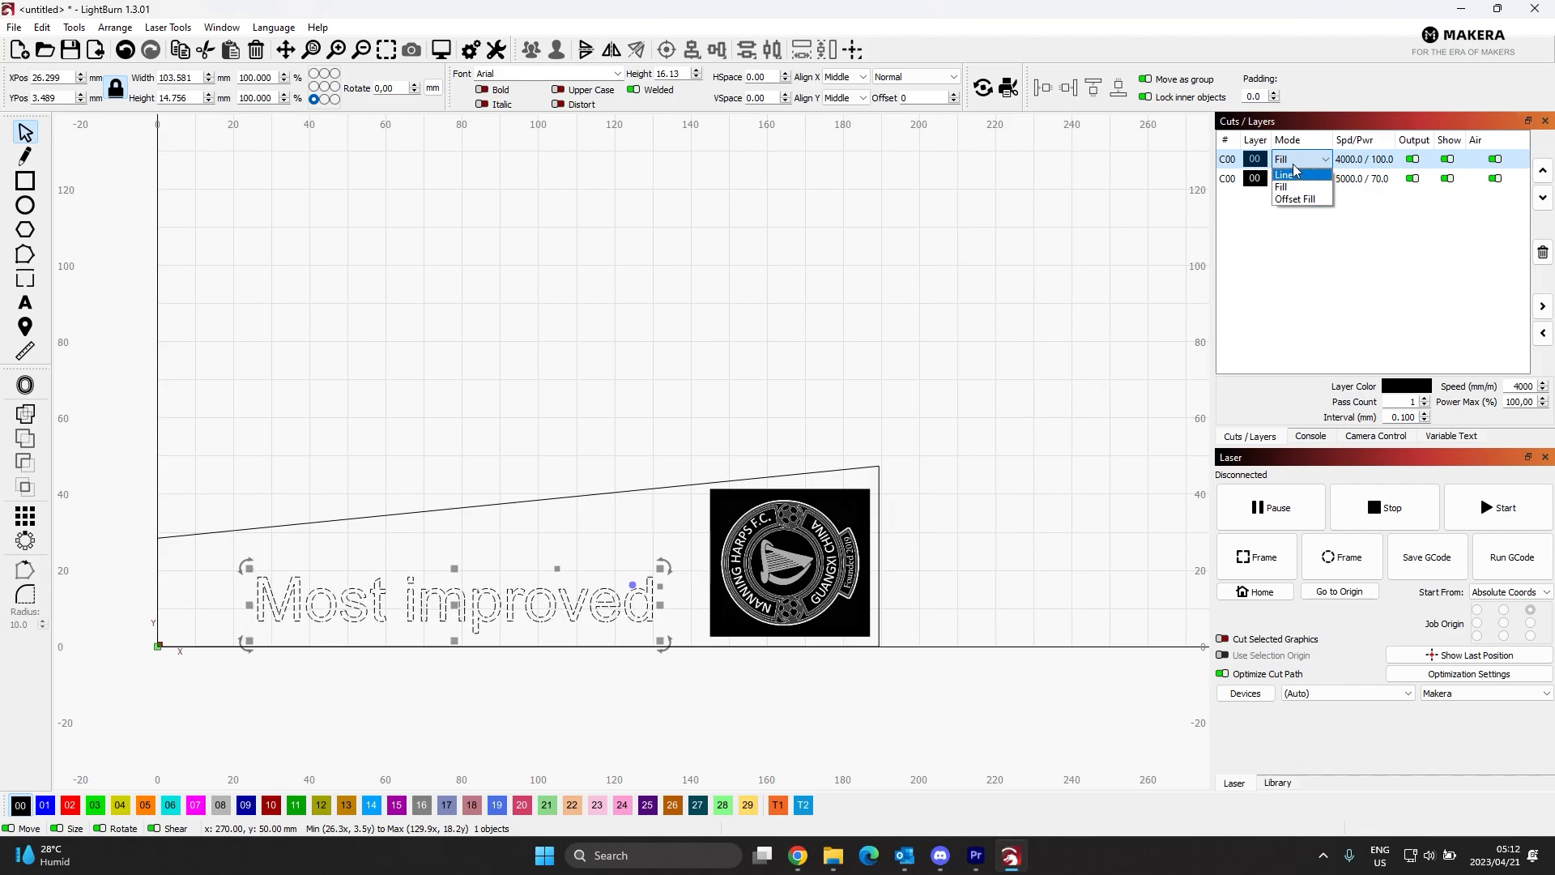
{"action": "left_click", "coordinate": [1326, 165]}
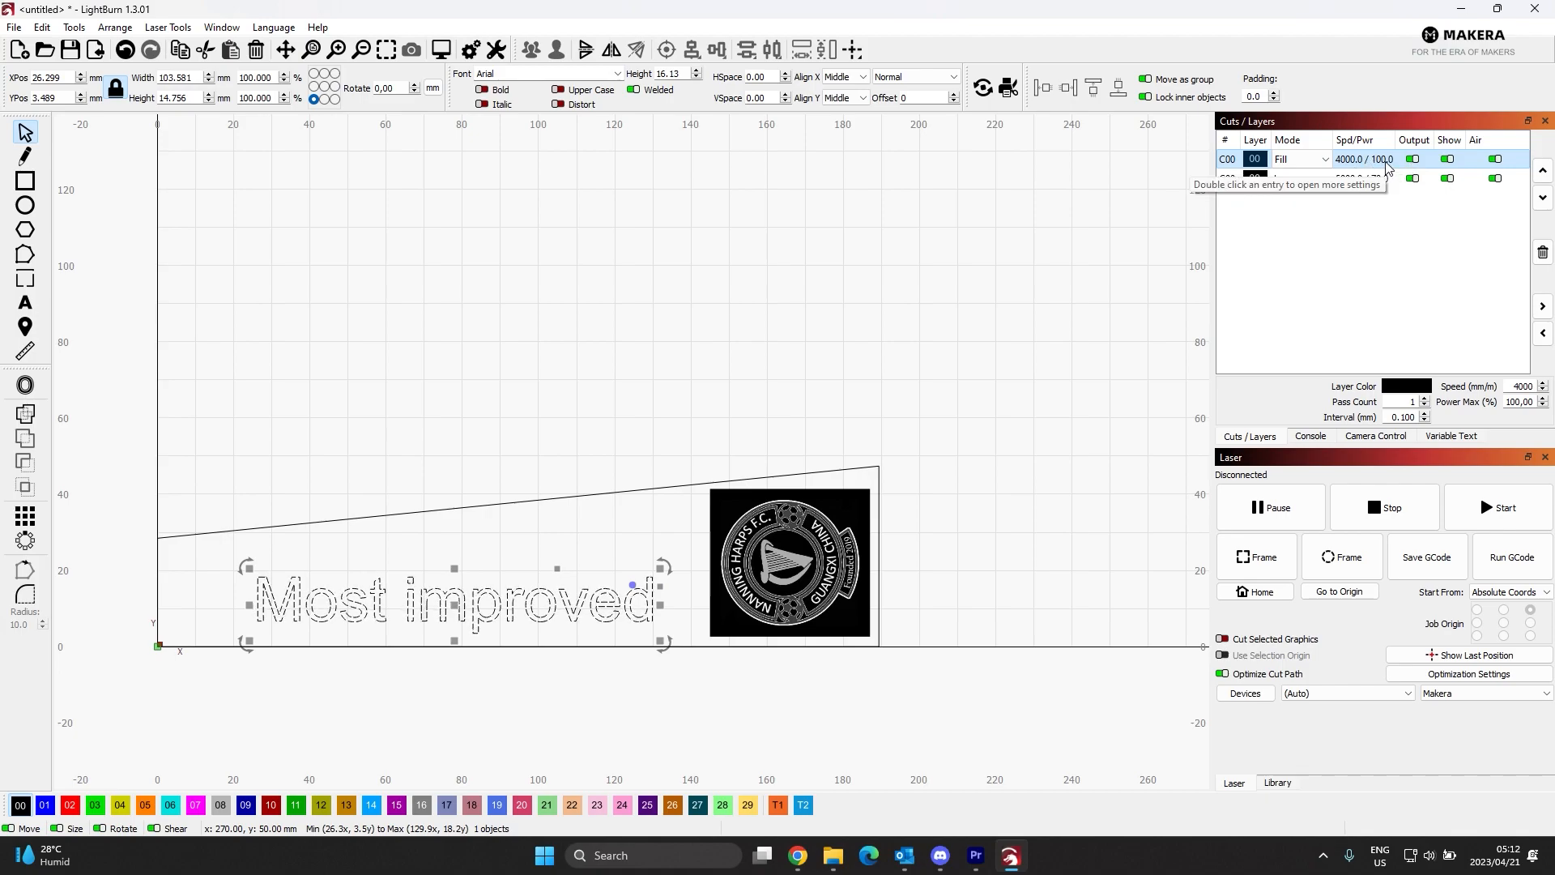
{"action": "left_click", "coordinate": [1495, 159]}
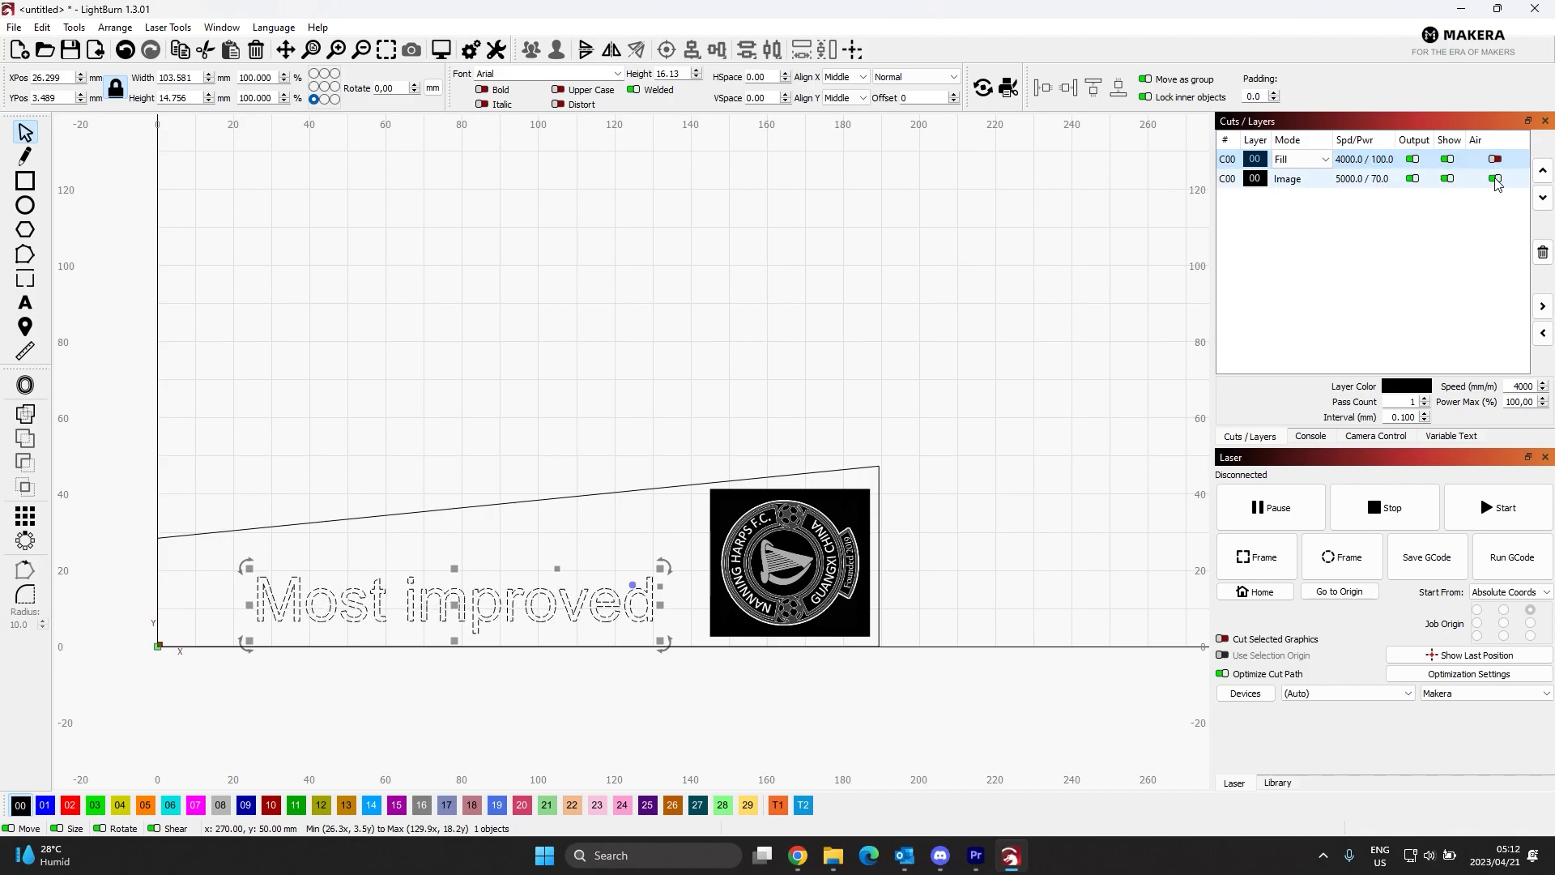
{"action": "left_click", "coordinate": [1496, 179]}
- Review the crest image's adjustment settings without changing them
{"action": "left_click", "coordinate": [789, 554]}
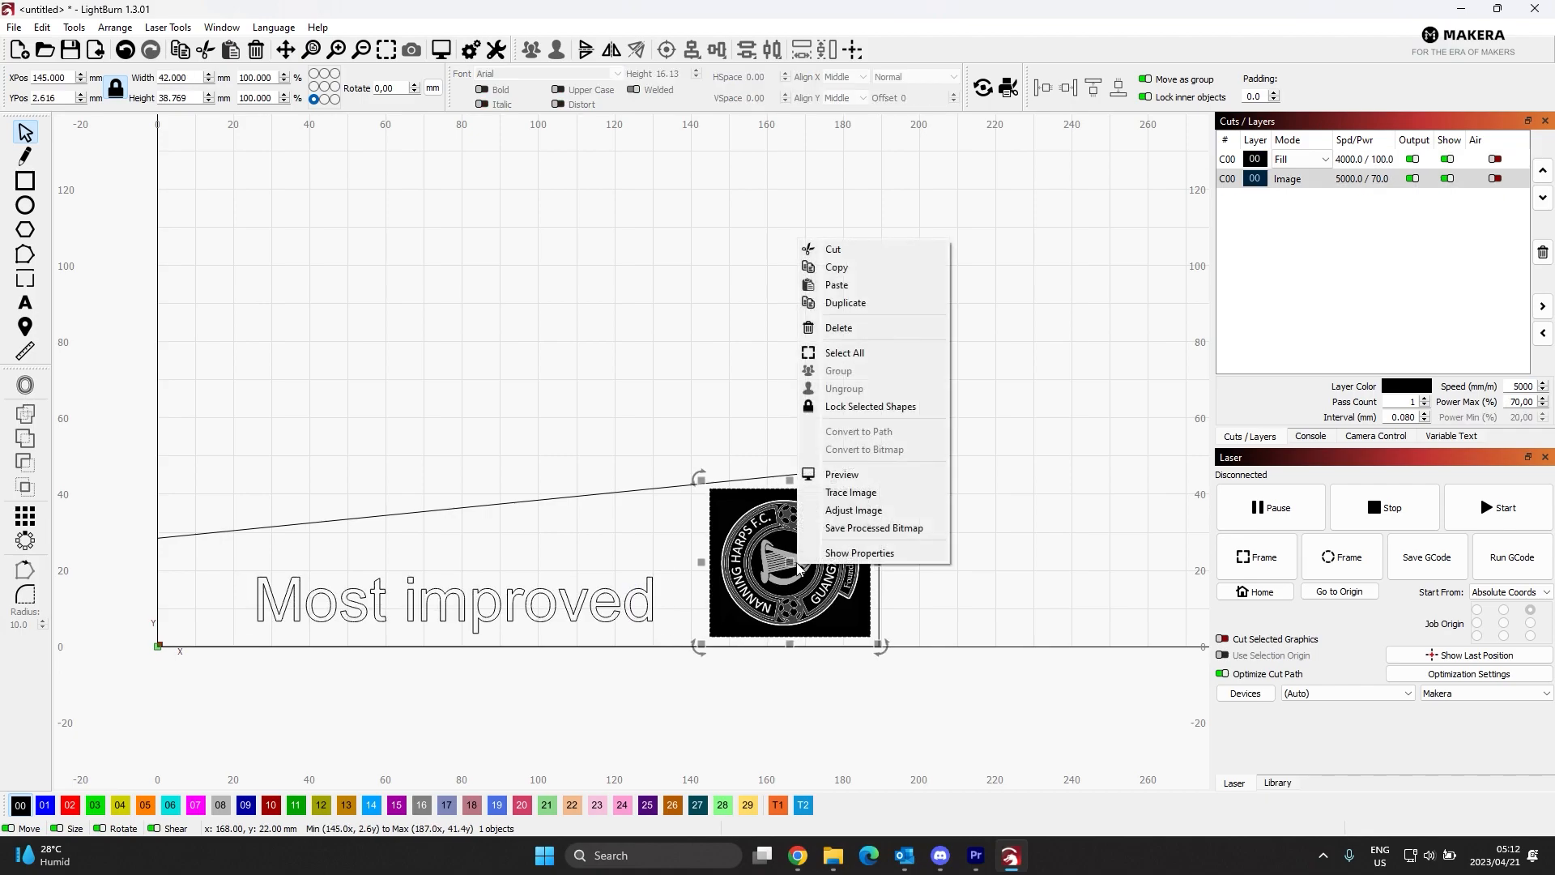
{"action": "right_click", "coordinate": [794, 559]}
{"action": "left_click", "coordinate": [876, 512]}
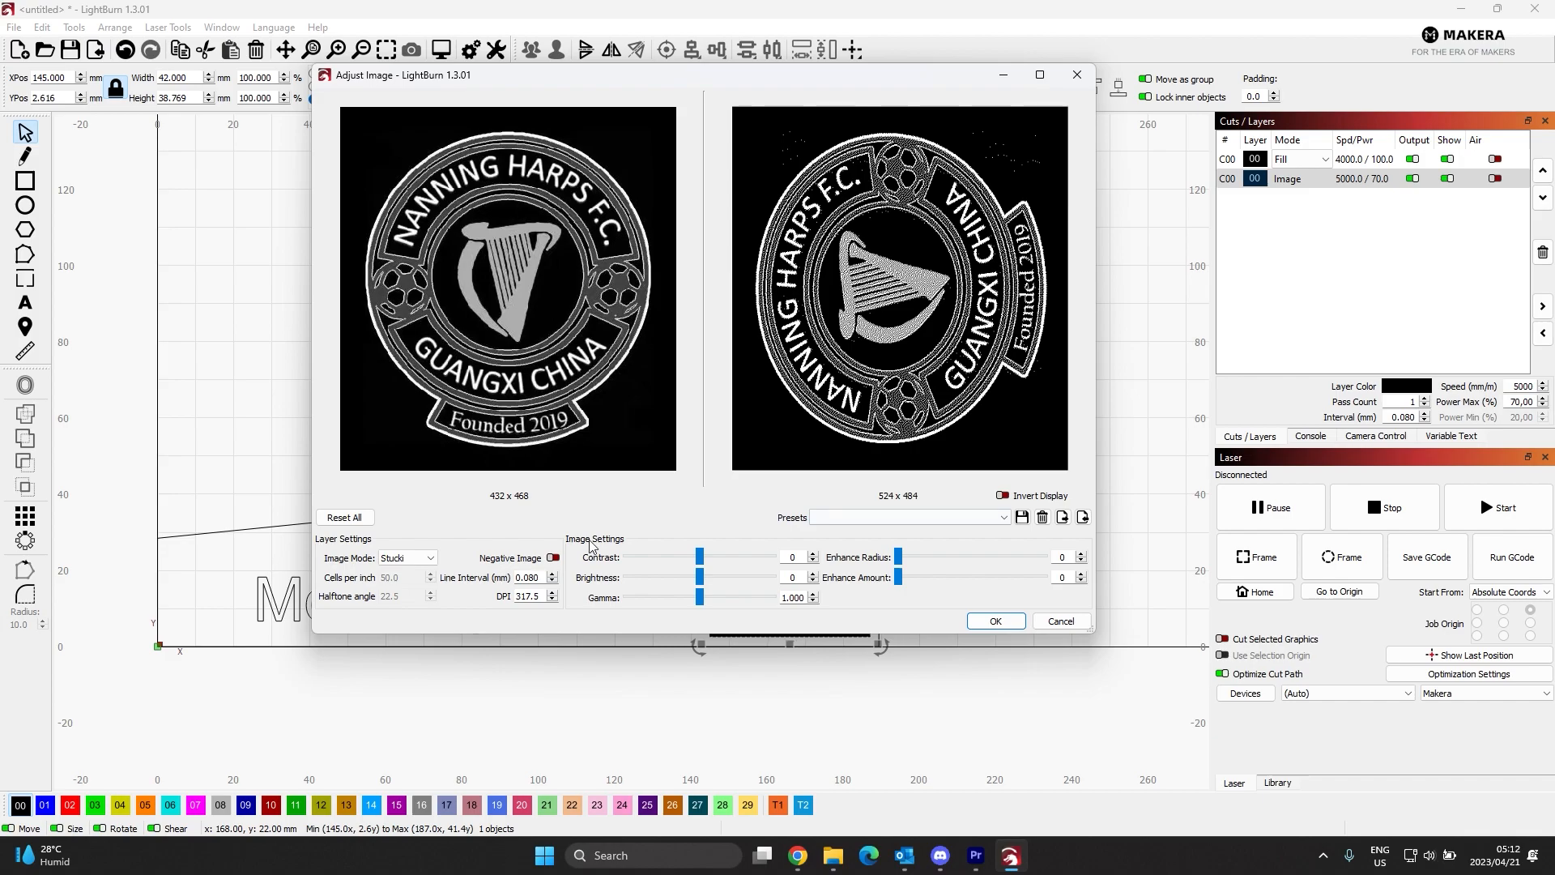
{"action": "left_click", "coordinate": [1061, 621]}
- Preview the engraving job with inverted display colours
{"action": "right_click", "coordinate": [784, 525]}
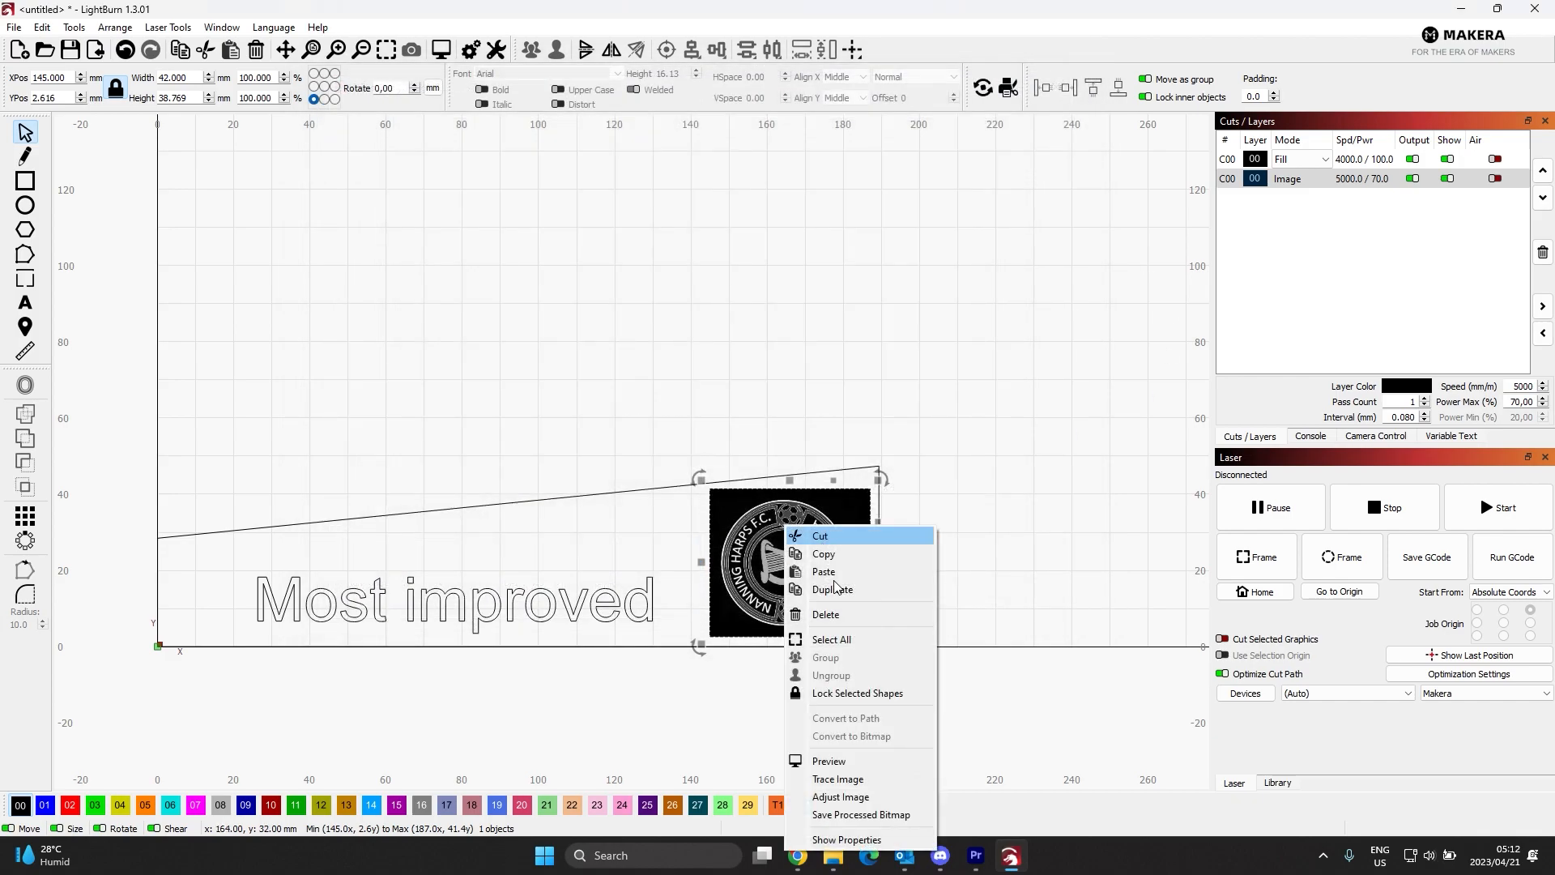
{"action": "left_click", "coordinate": [844, 763]}
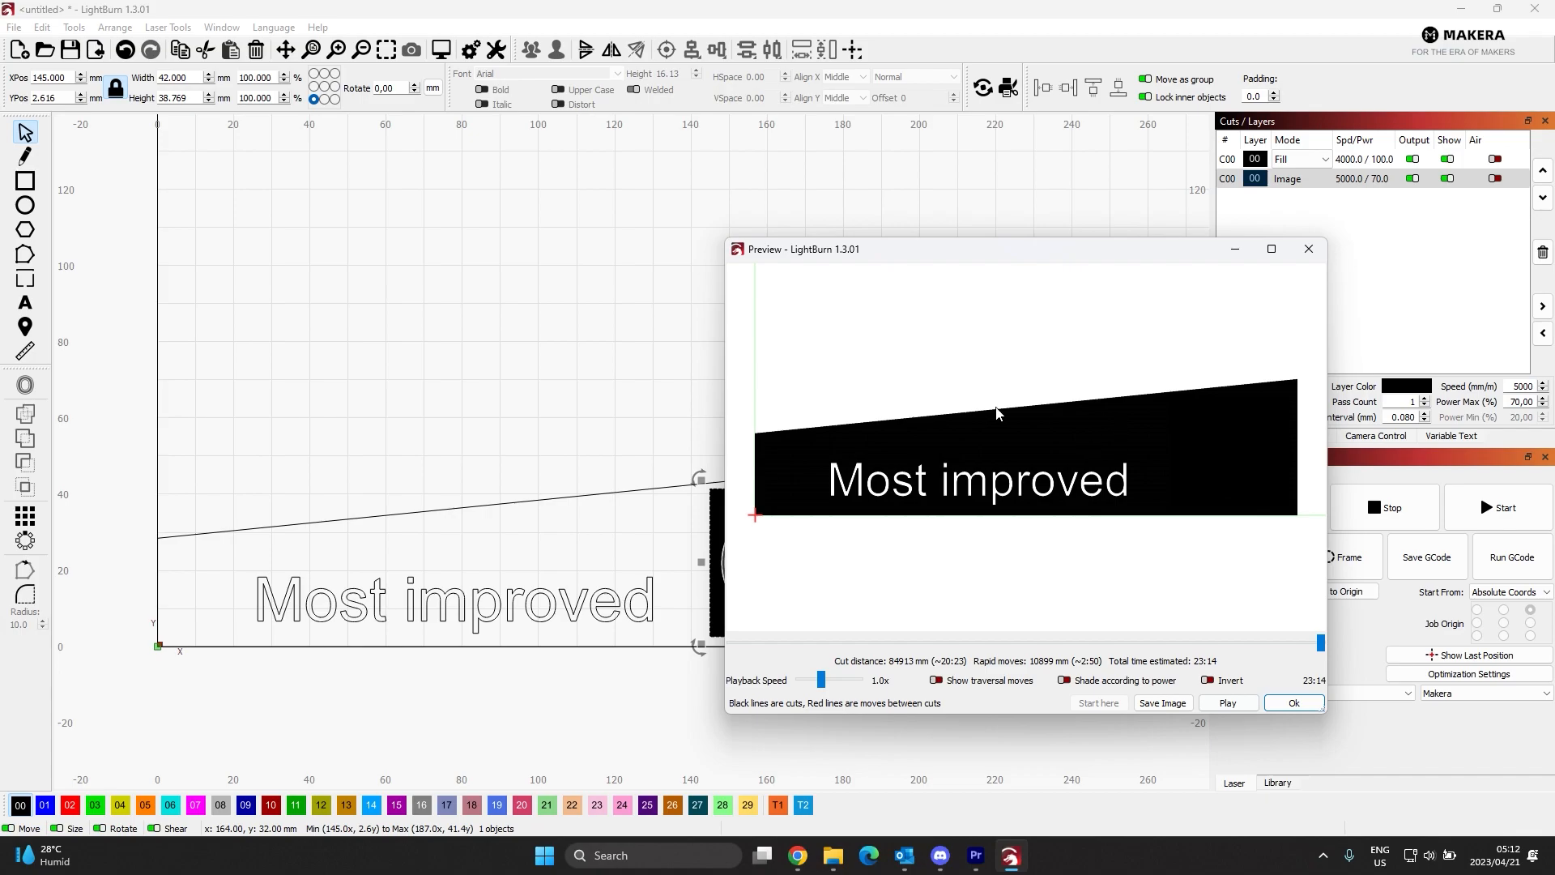
{"action": "left_click", "coordinate": [1208, 681]}
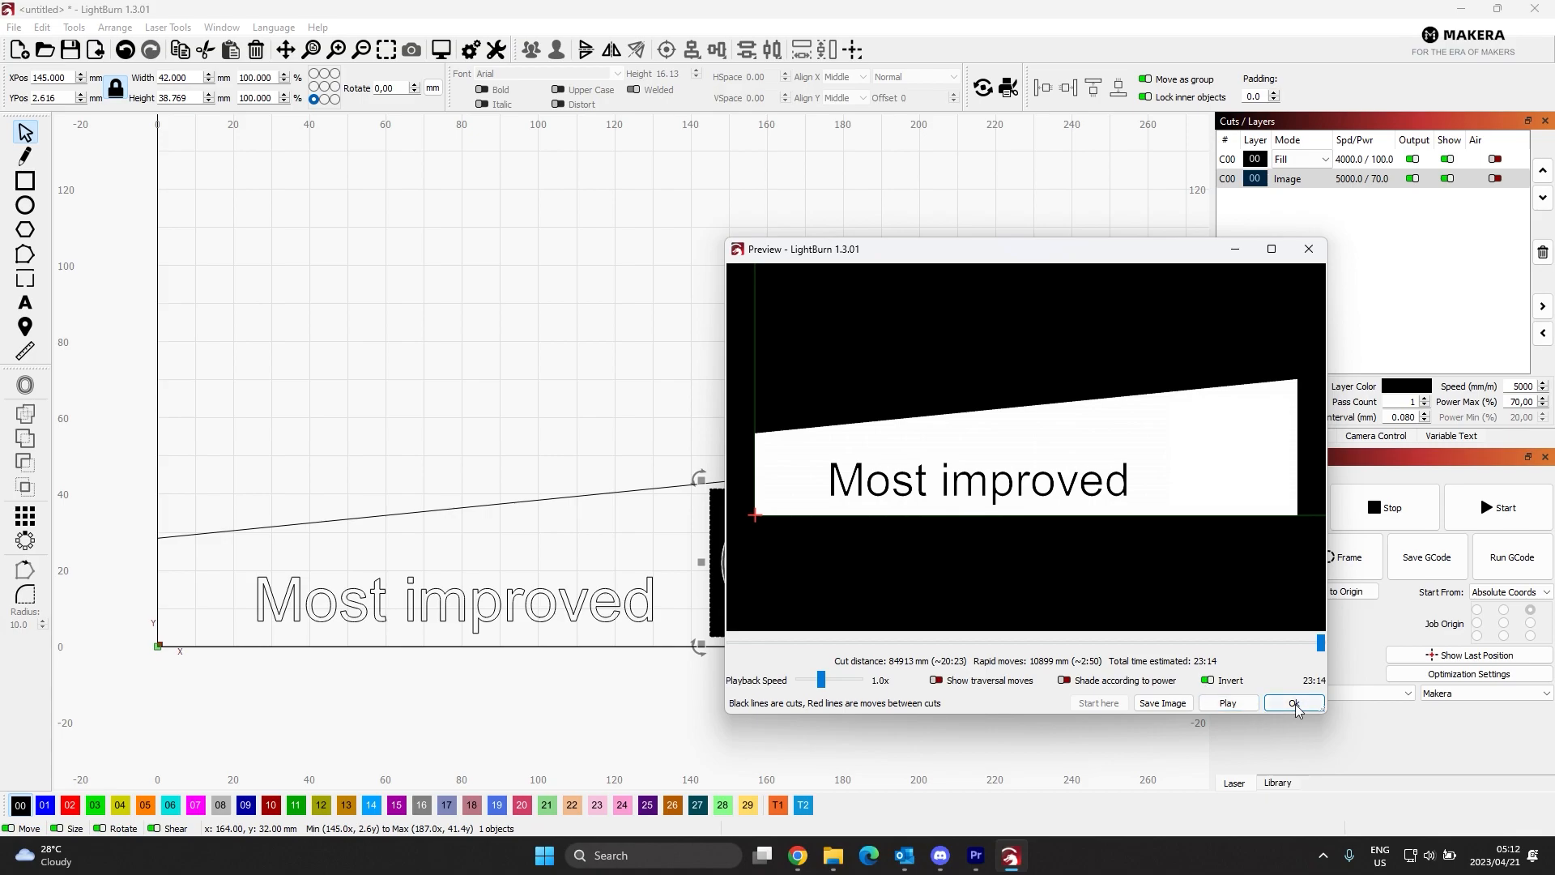
{"action": "left_click", "coordinate": [1308, 249]}
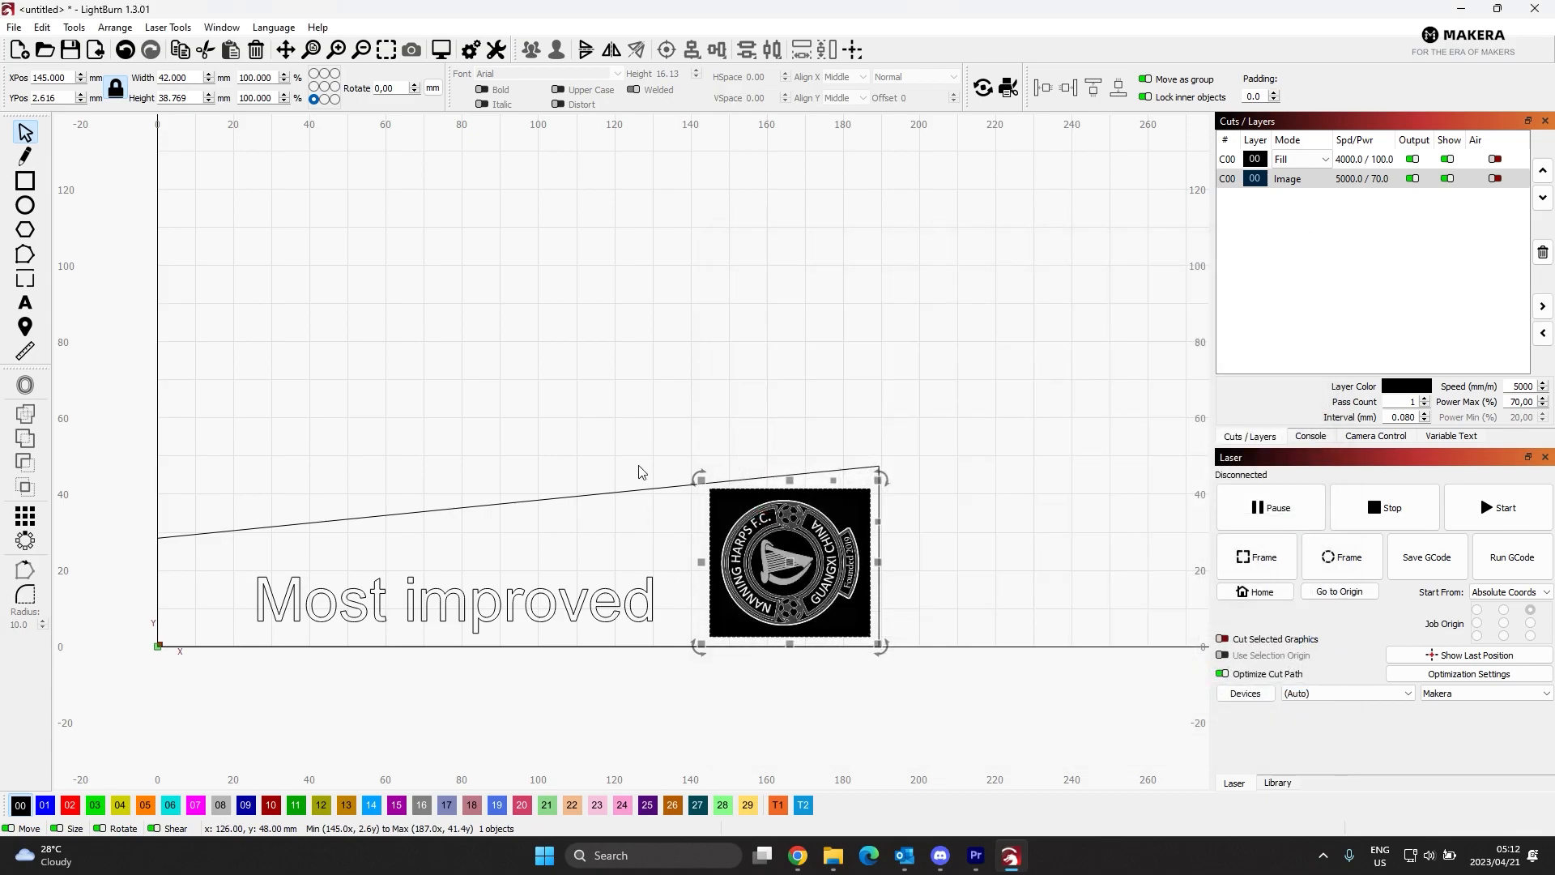
- Delete the upright's outline from the layout and preview the remaining text and crest engraving
{"action": "left_click", "coordinate": [604, 523]}
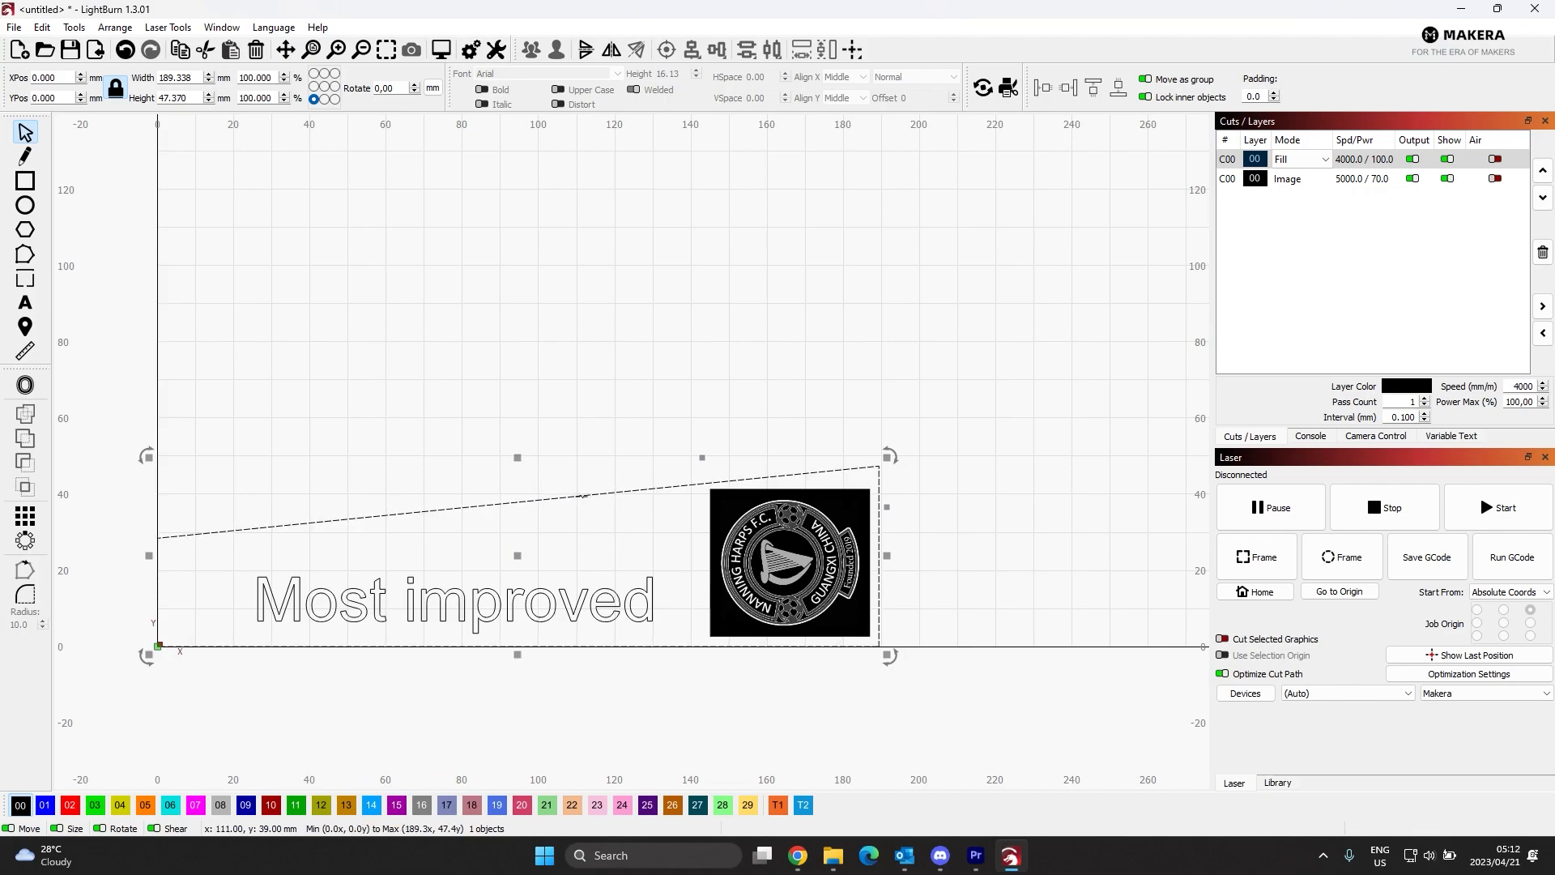
{"action": "key", "text": "Escape"}
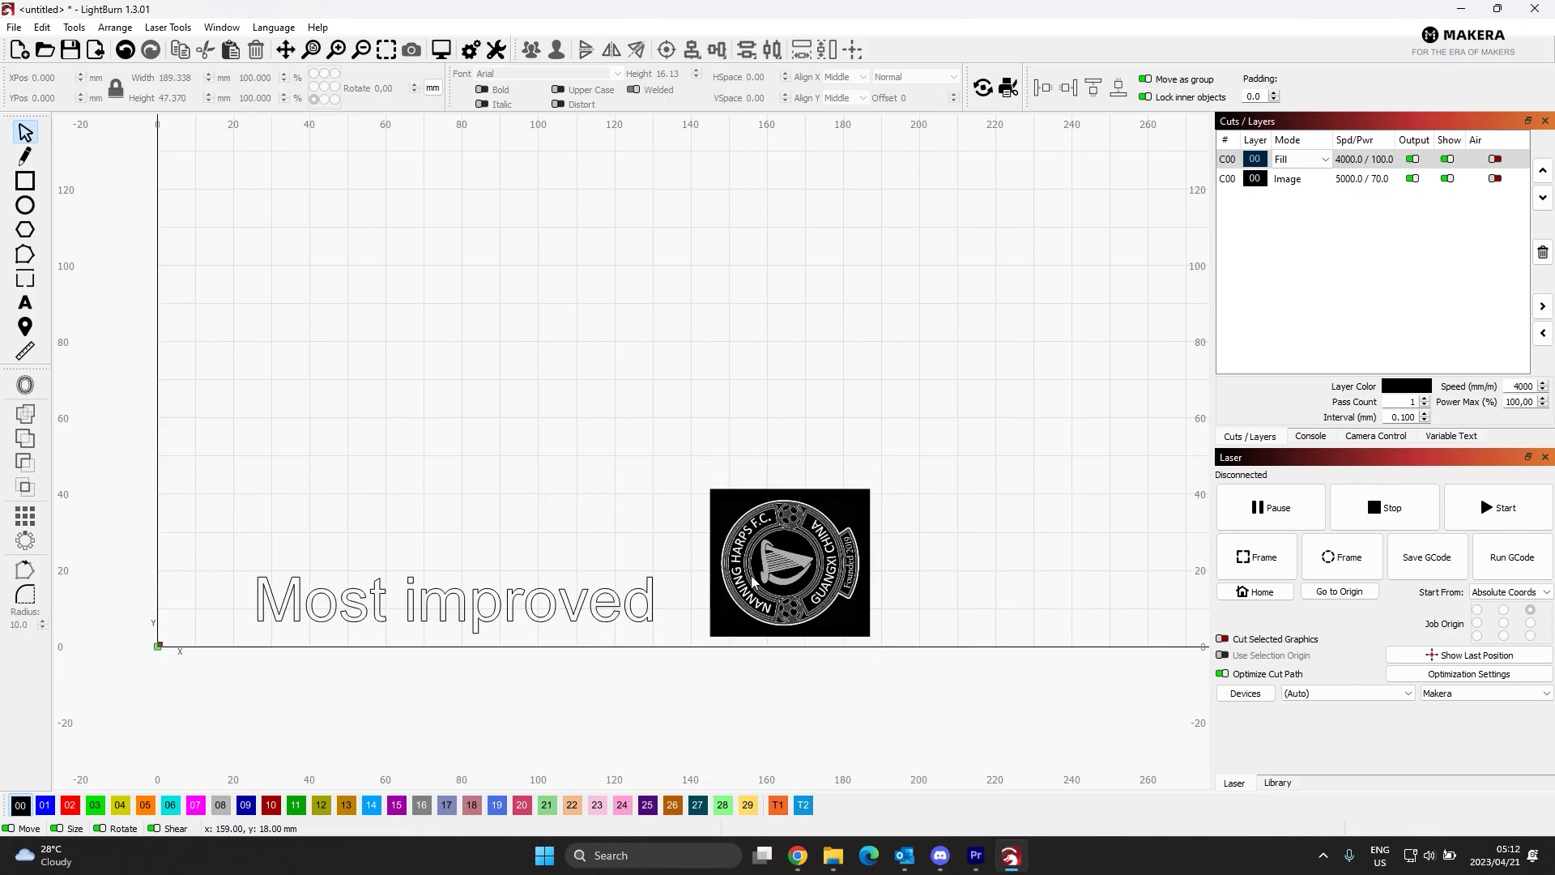
{"action": "right_click", "coordinate": [608, 455]}
{"action": "left_click", "coordinate": [667, 672]}
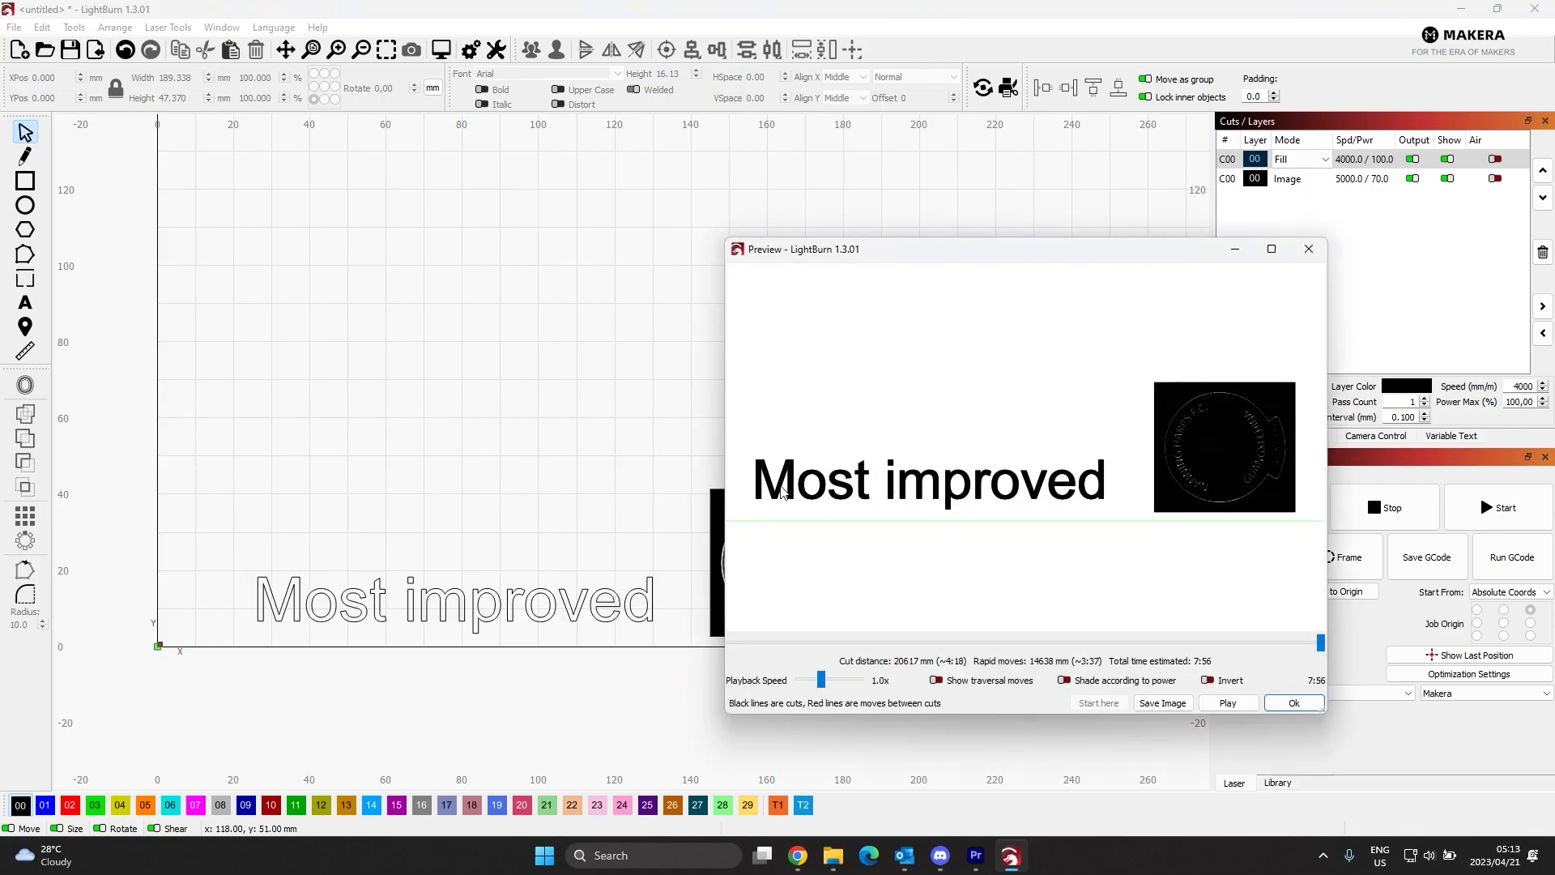
{"action": "left_click", "coordinate": [1239, 253]}
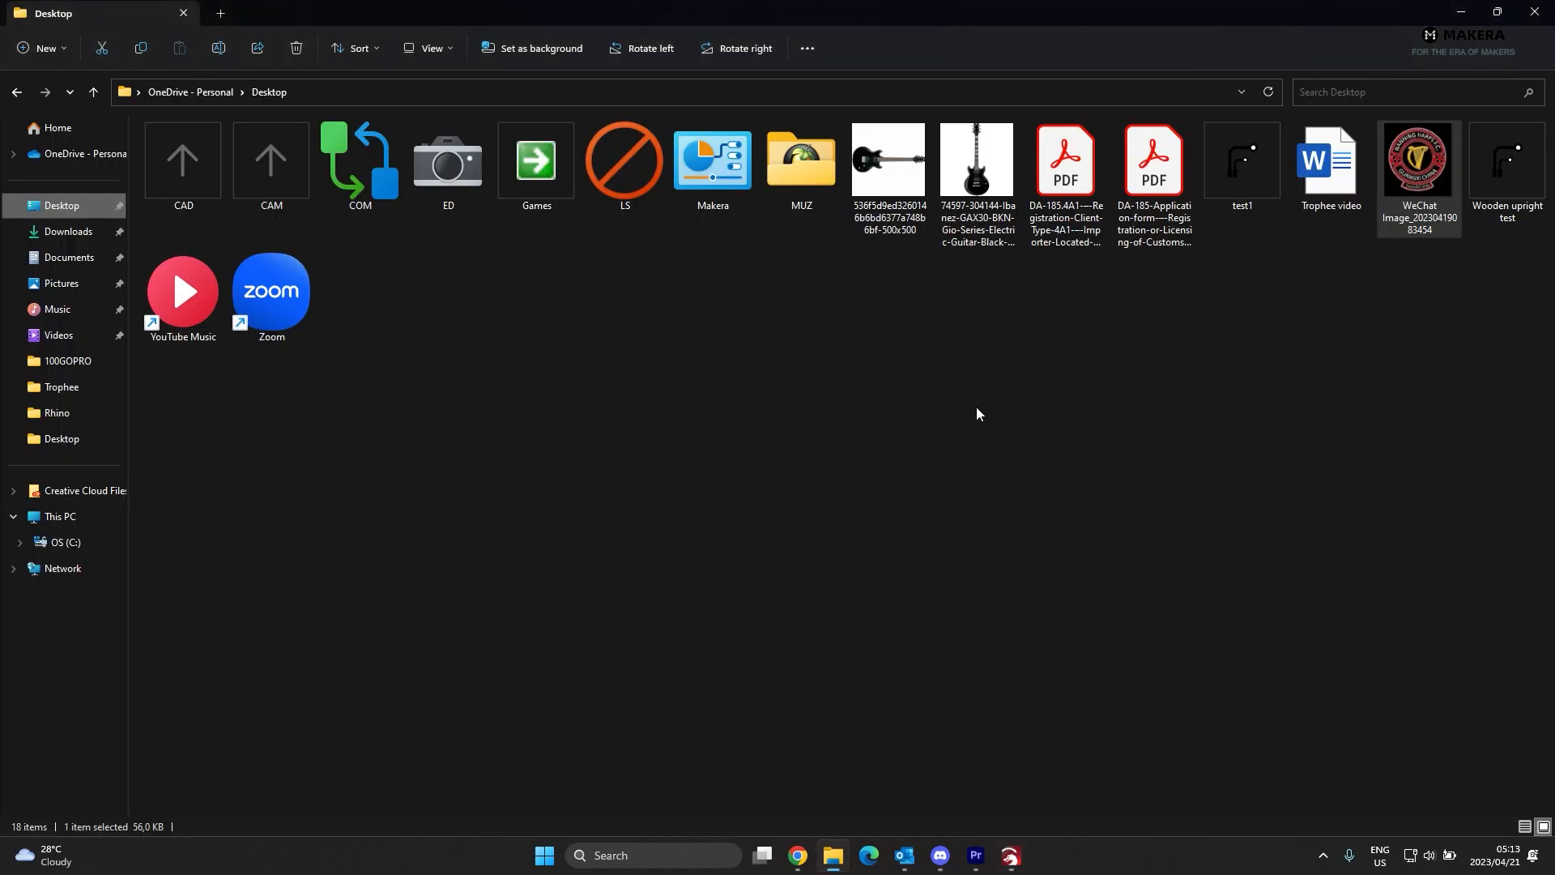
{"action": "left_click", "coordinate": [1013, 857]}
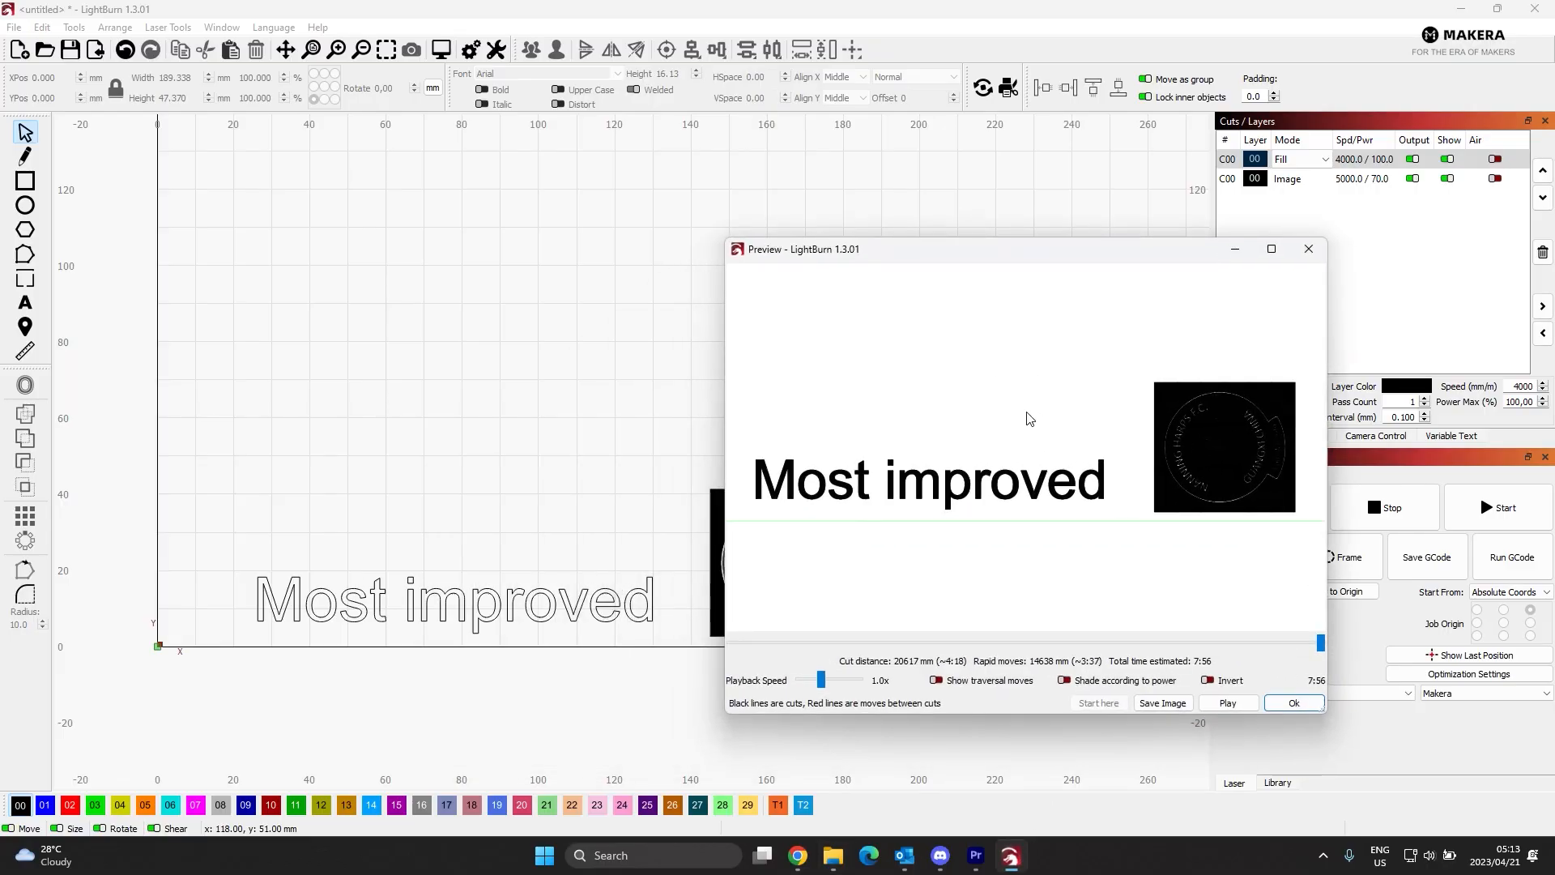
{"action": "left_click", "coordinate": [1306, 248]}
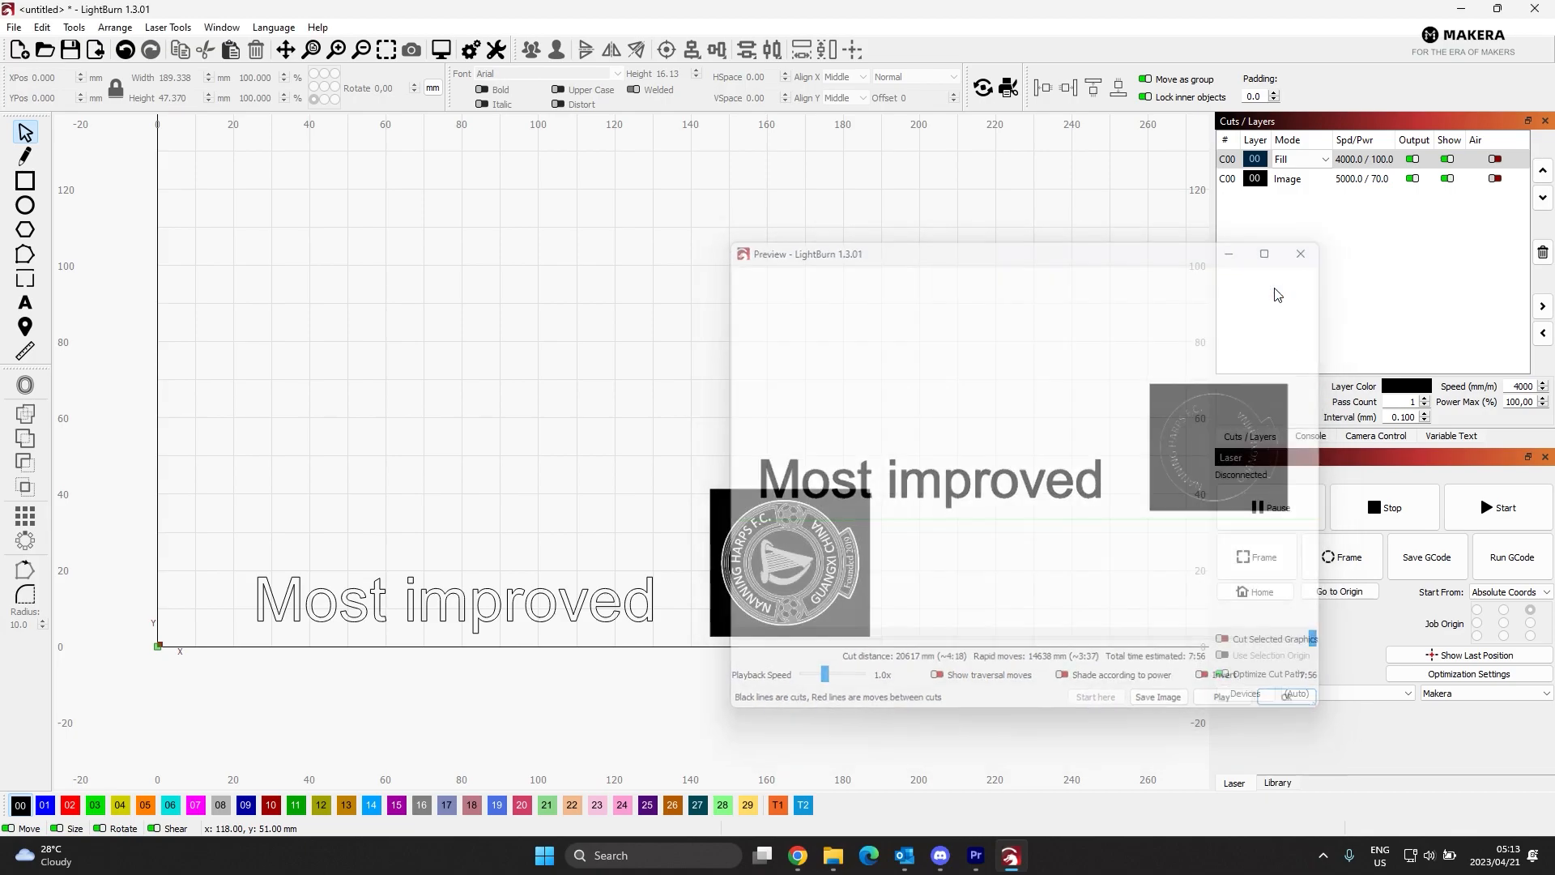
- Turn on Negative Image in the crest's image adjustments
{"action": "right_click", "coordinate": [824, 572]}
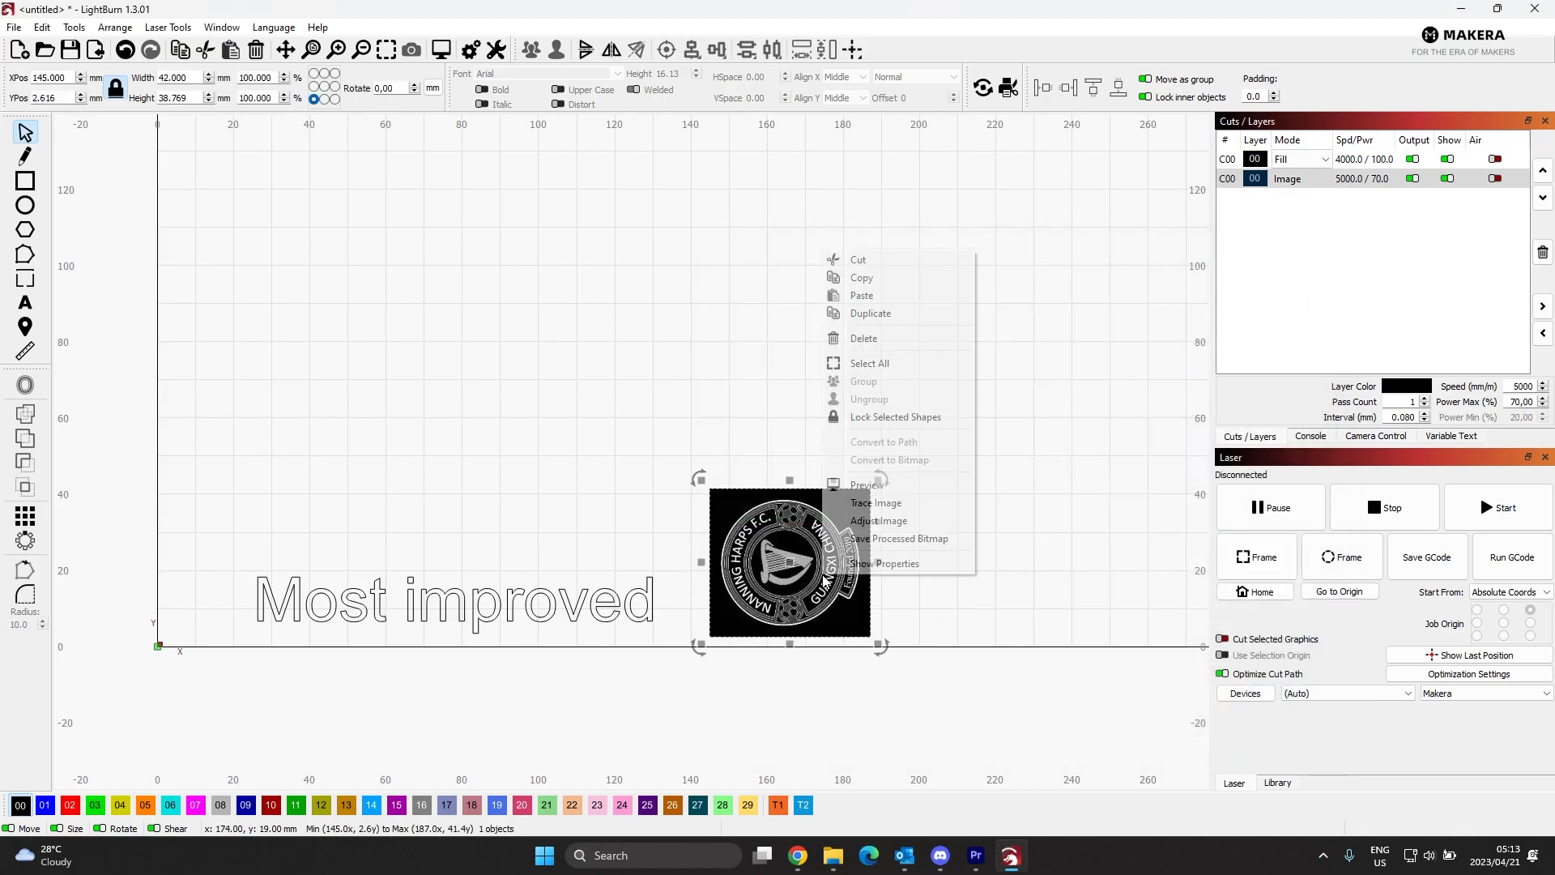
{"action": "left_click", "coordinate": [904, 520]}
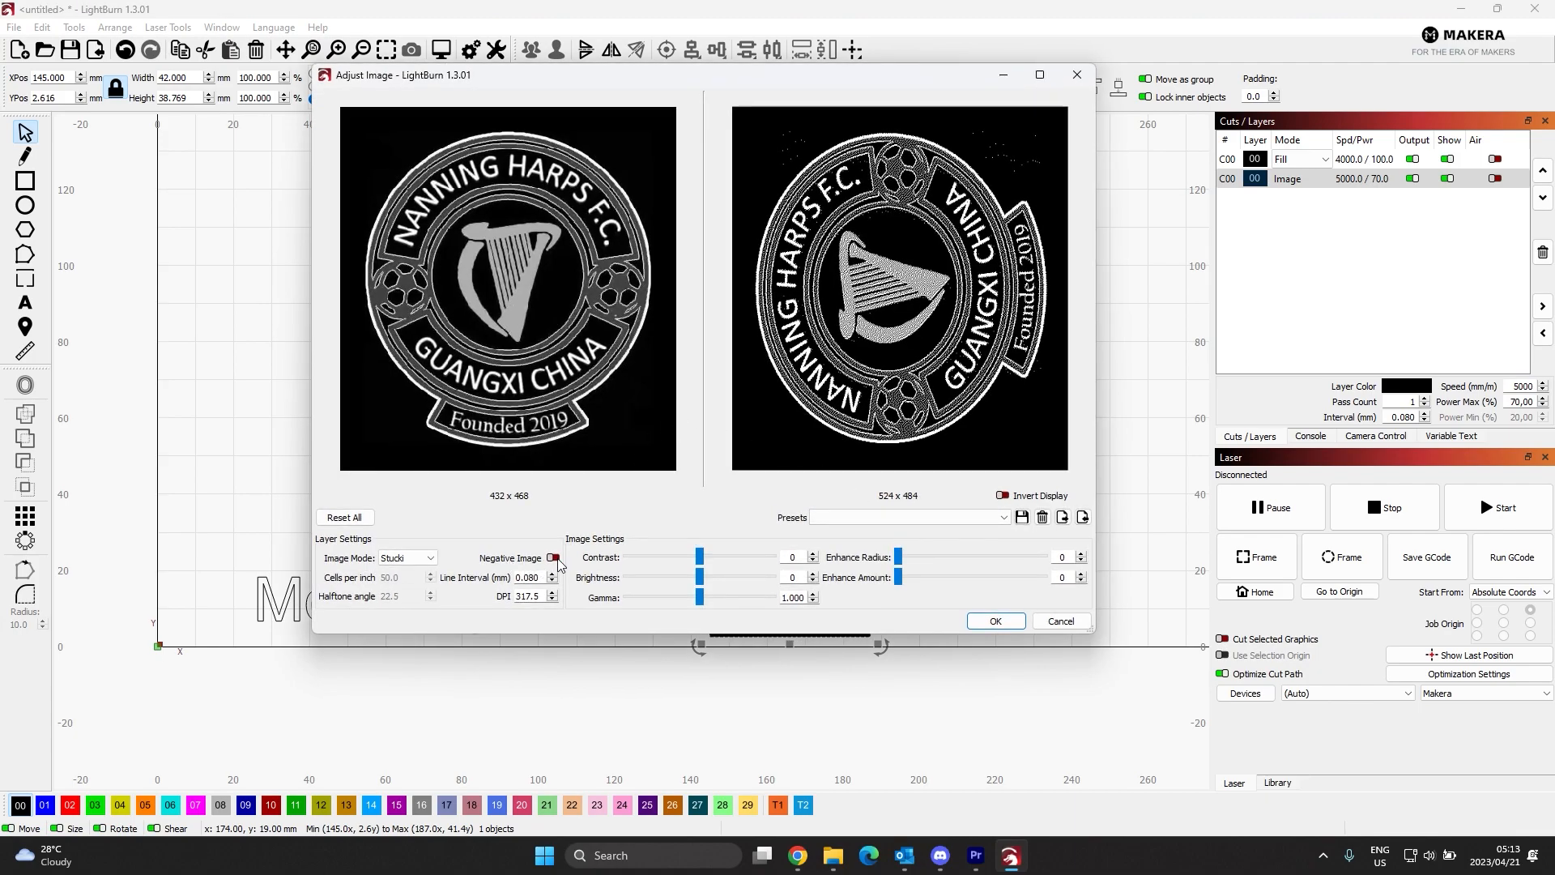
{"action": "left_click", "coordinate": [555, 559]}
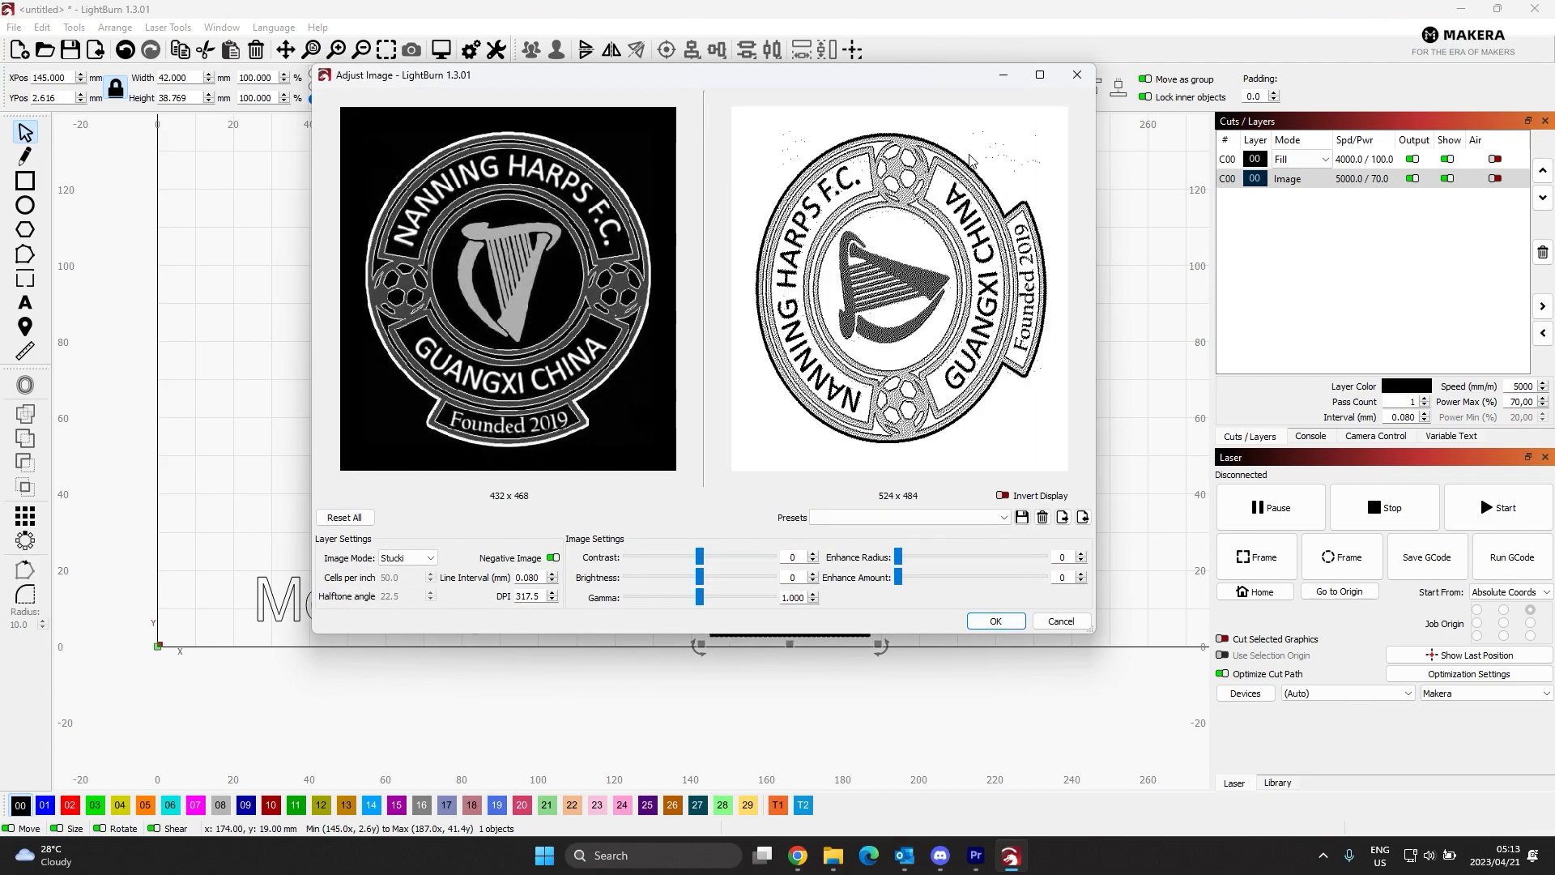
{"action": "left_click", "coordinate": [998, 621]}
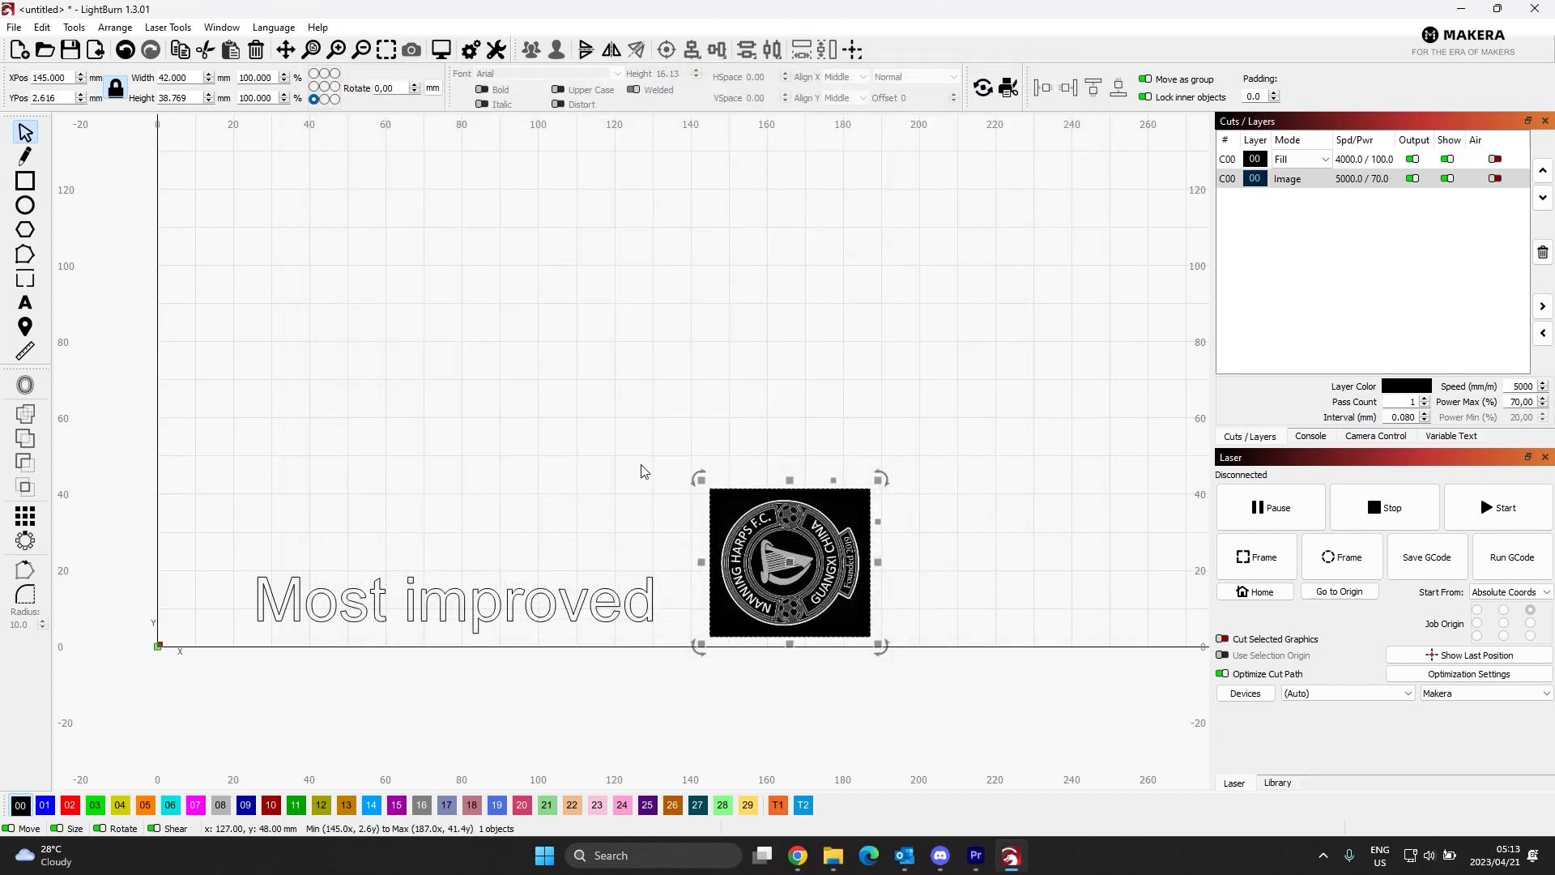
- Preview the job with inverted display turned off and examine the crest's engraving lines and stray dots up close
{"action": "right_click", "coordinate": [600, 430]}
{"action": "left_click", "coordinate": [640, 659]}
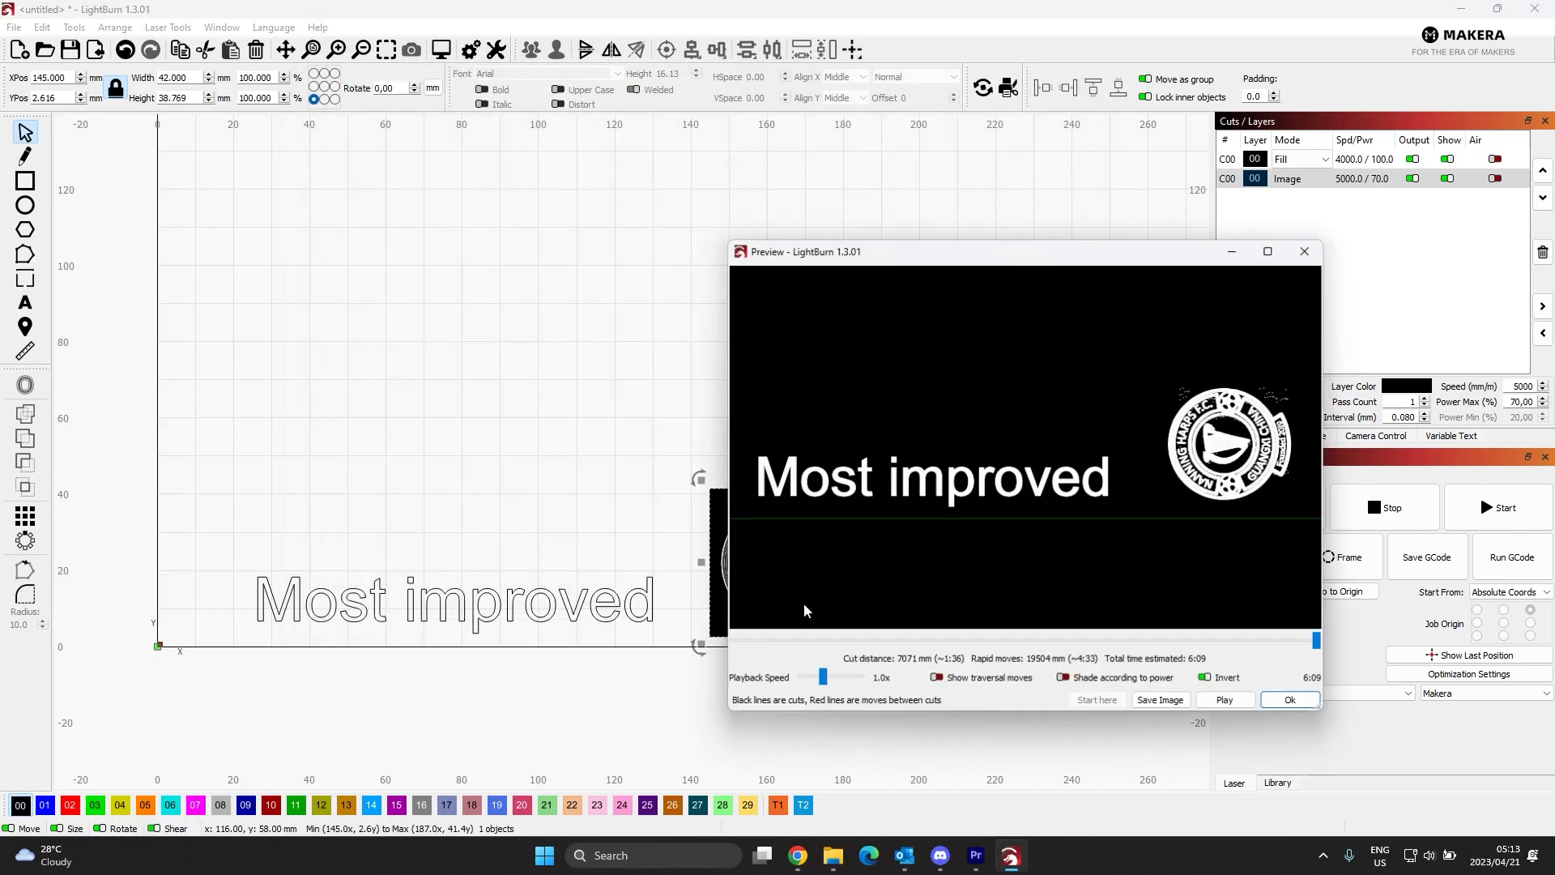
{"action": "left_click", "coordinate": [1209, 681]}
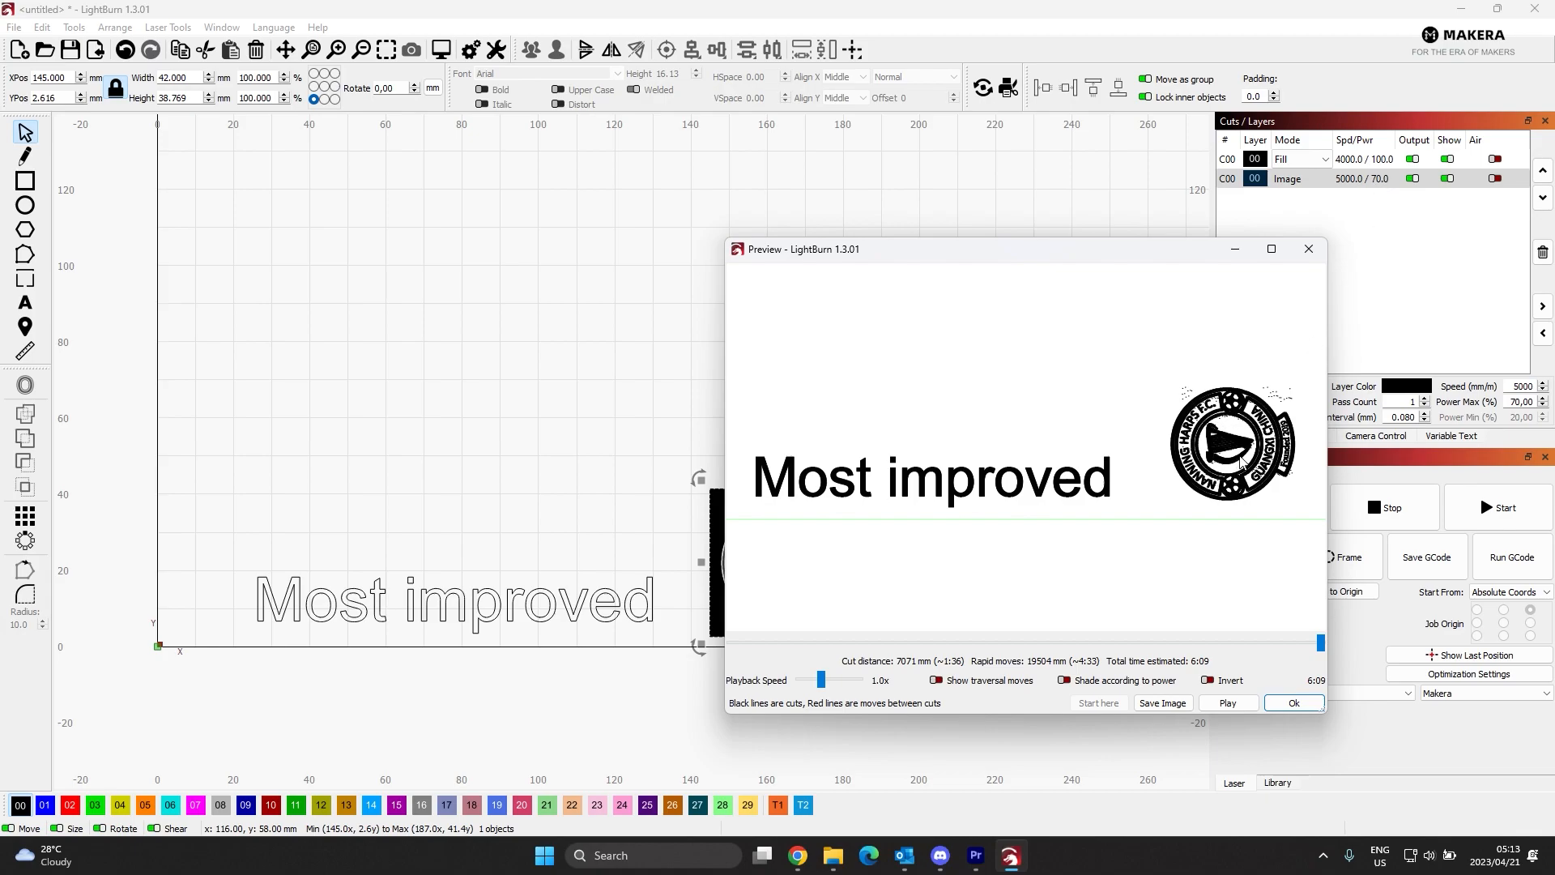
{"action": "scroll", "coordinate": [1245, 495], "scroll_direction": "up", "scroll_amount": 8}
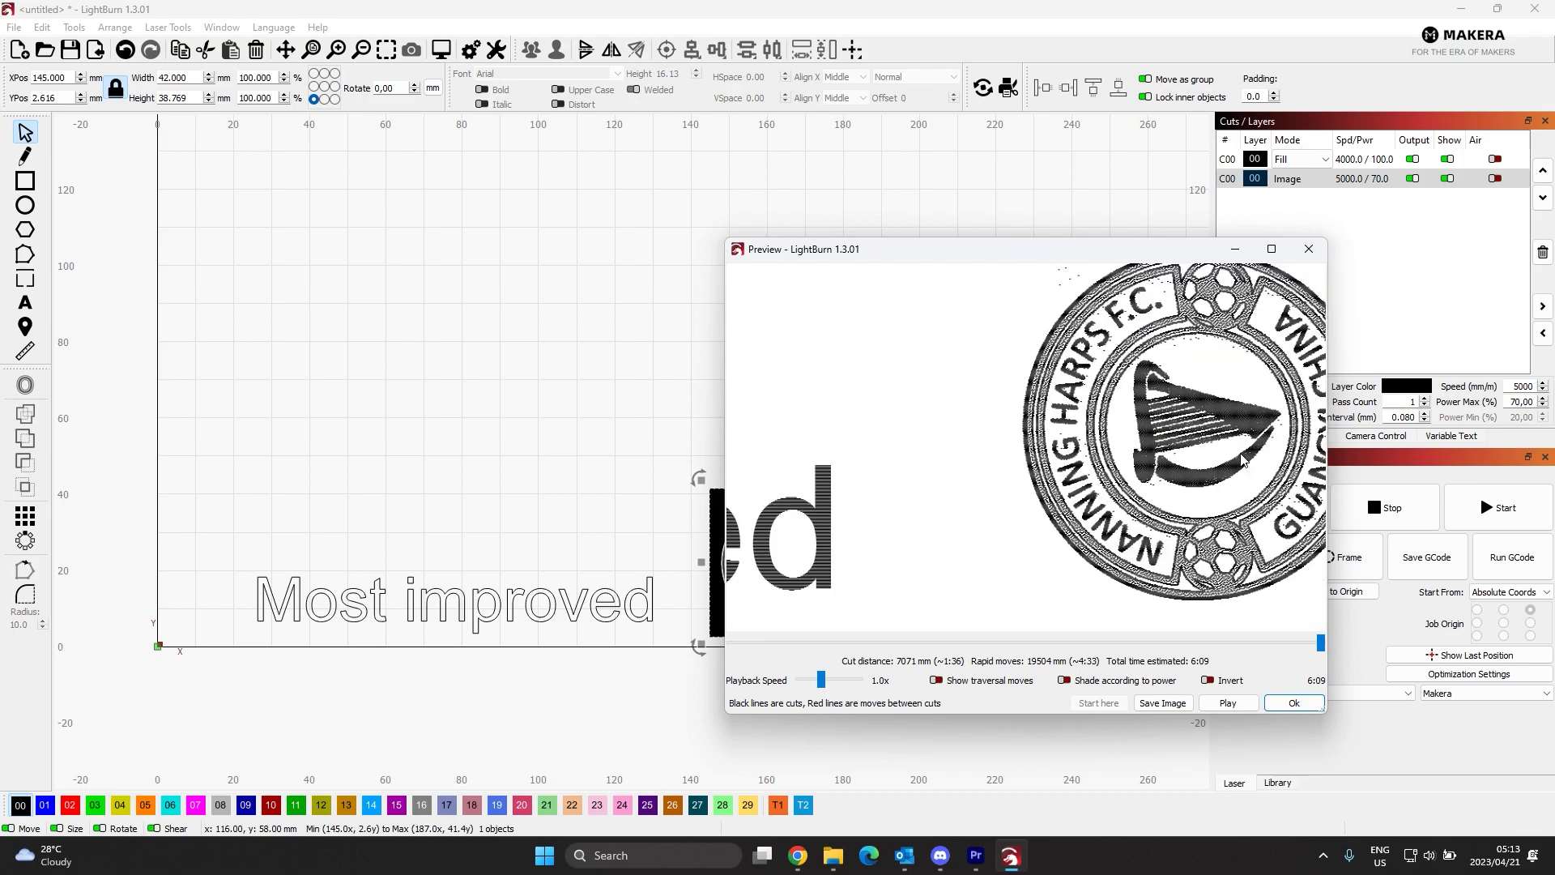
{"action": "scroll", "coordinate": [1140, 406], "scroll_direction": "up", "scroll_amount": 3}
{"action": "scroll", "coordinate": [958, 417], "scroll_direction": "down", "scroll_amount": 5}
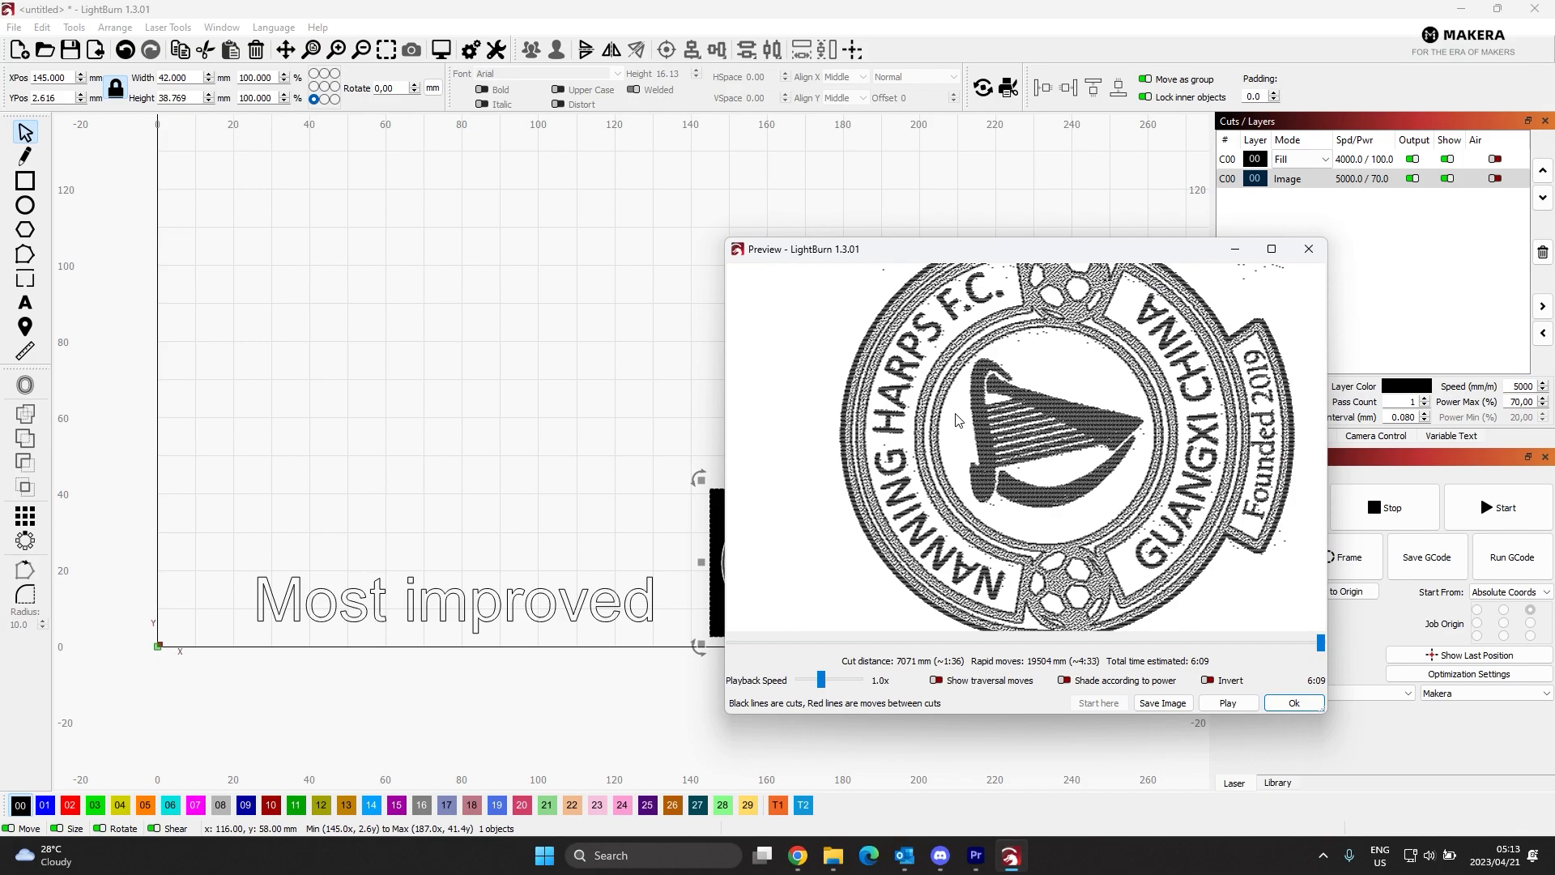
{"action": "scroll", "coordinate": [1005, 292], "scroll_direction": "up", "scroll_amount": 4}
{"action": "scroll", "coordinate": [980, 351], "scroll_direction": "down", "scroll_amount": 4}
{"action": "scroll", "coordinate": [851, 335], "scroll_direction": "up", "scroll_amount": 5}
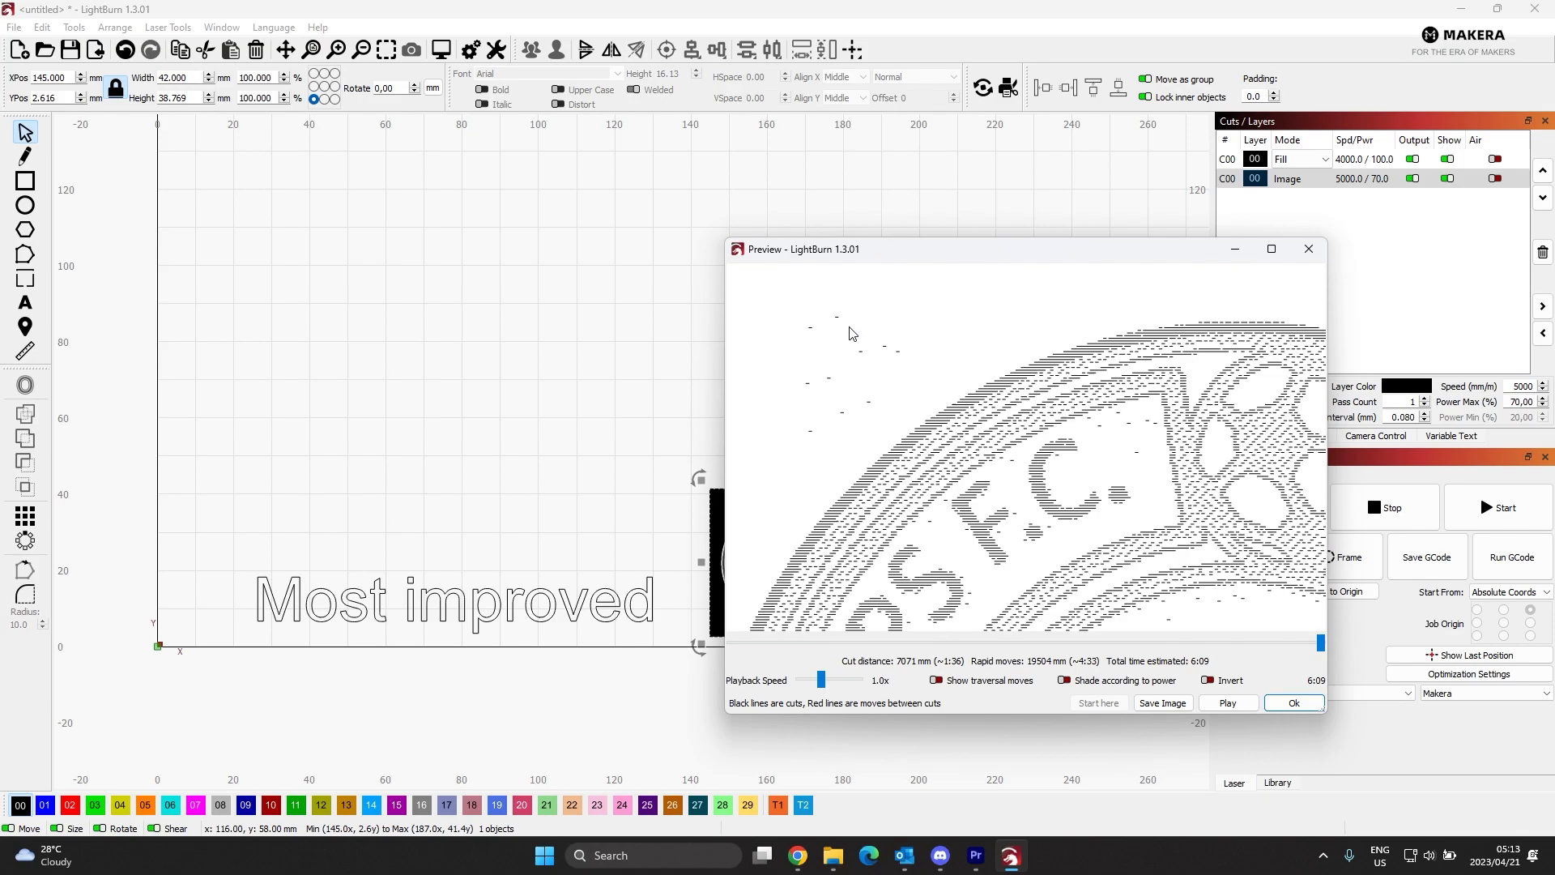
{"action": "scroll", "coordinate": [806, 448], "scroll_direction": "down", "scroll_amount": 5}
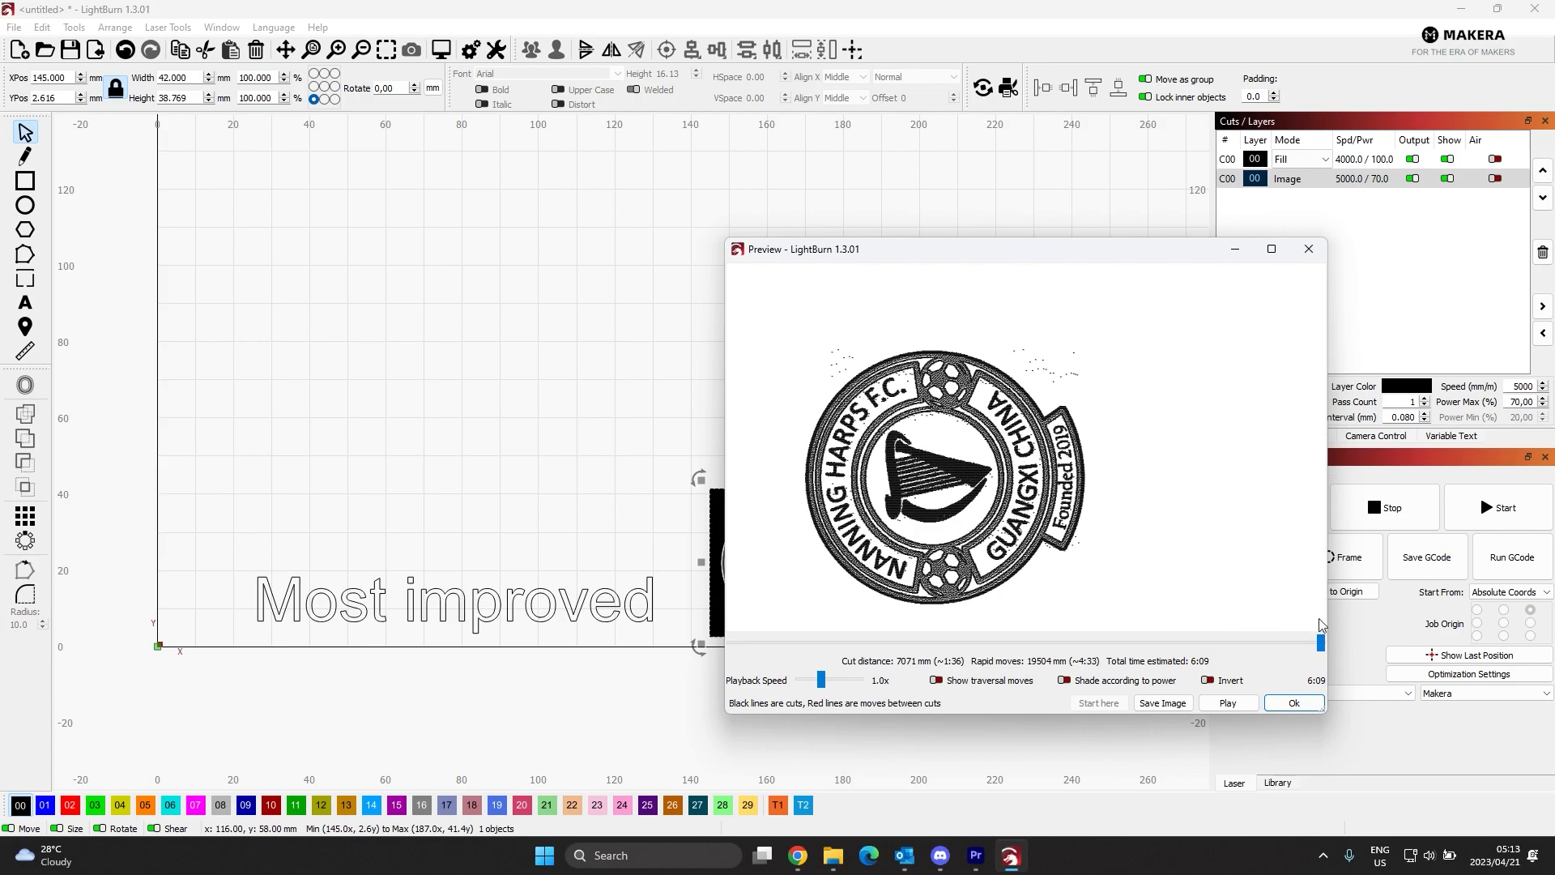
{"action": "left_click", "coordinate": [1291, 703]}
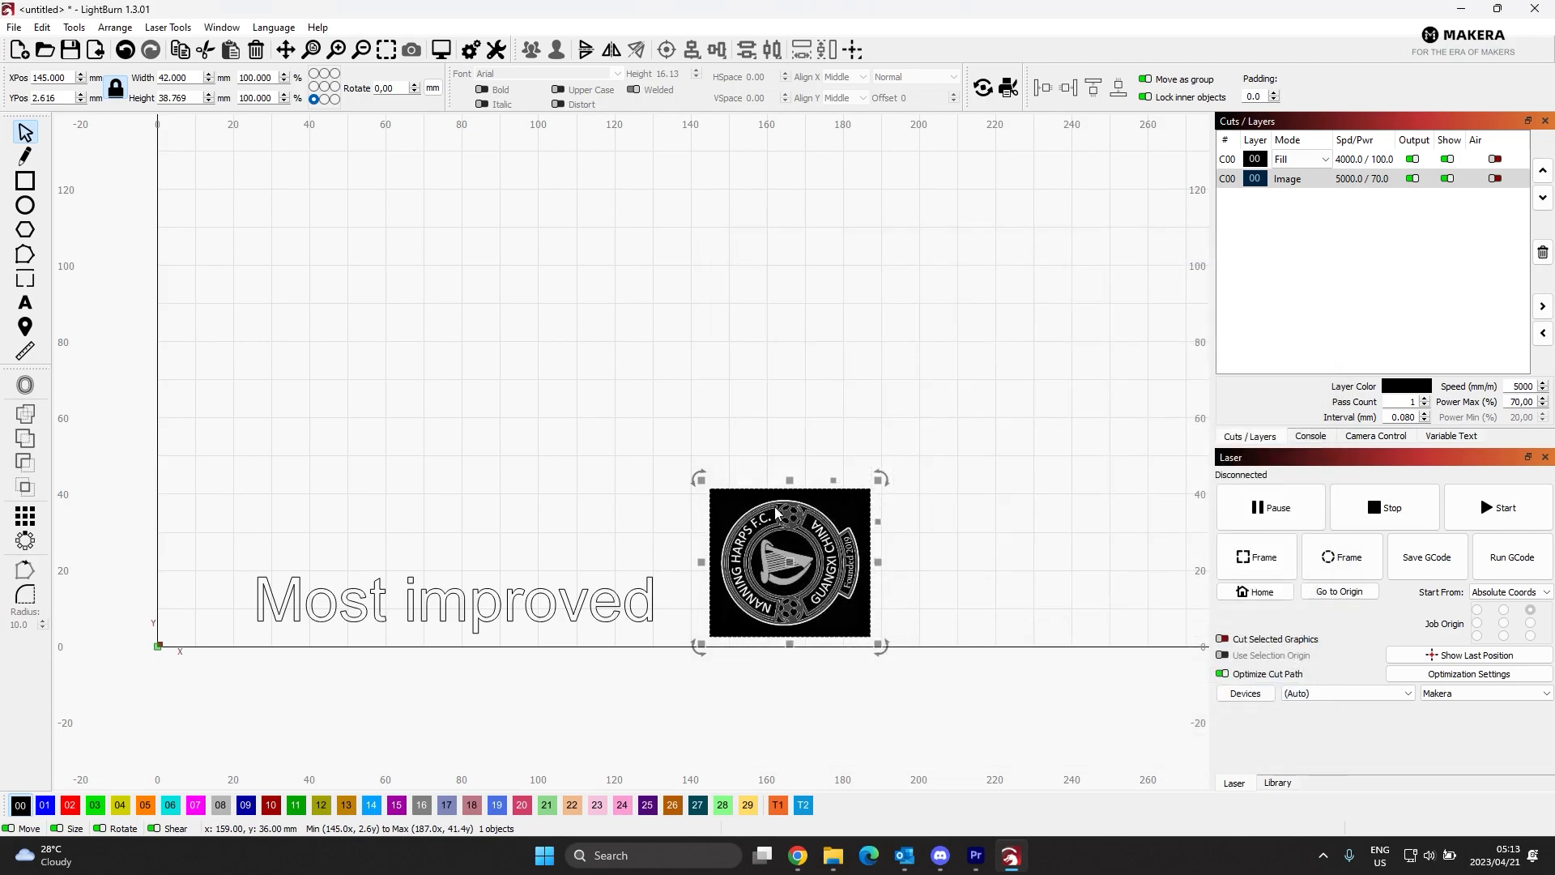
- Save the engraving's G-code to the Desktop over the existing file "Wooden upright test"
{"action": "left_click", "coordinate": [1426, 559]}
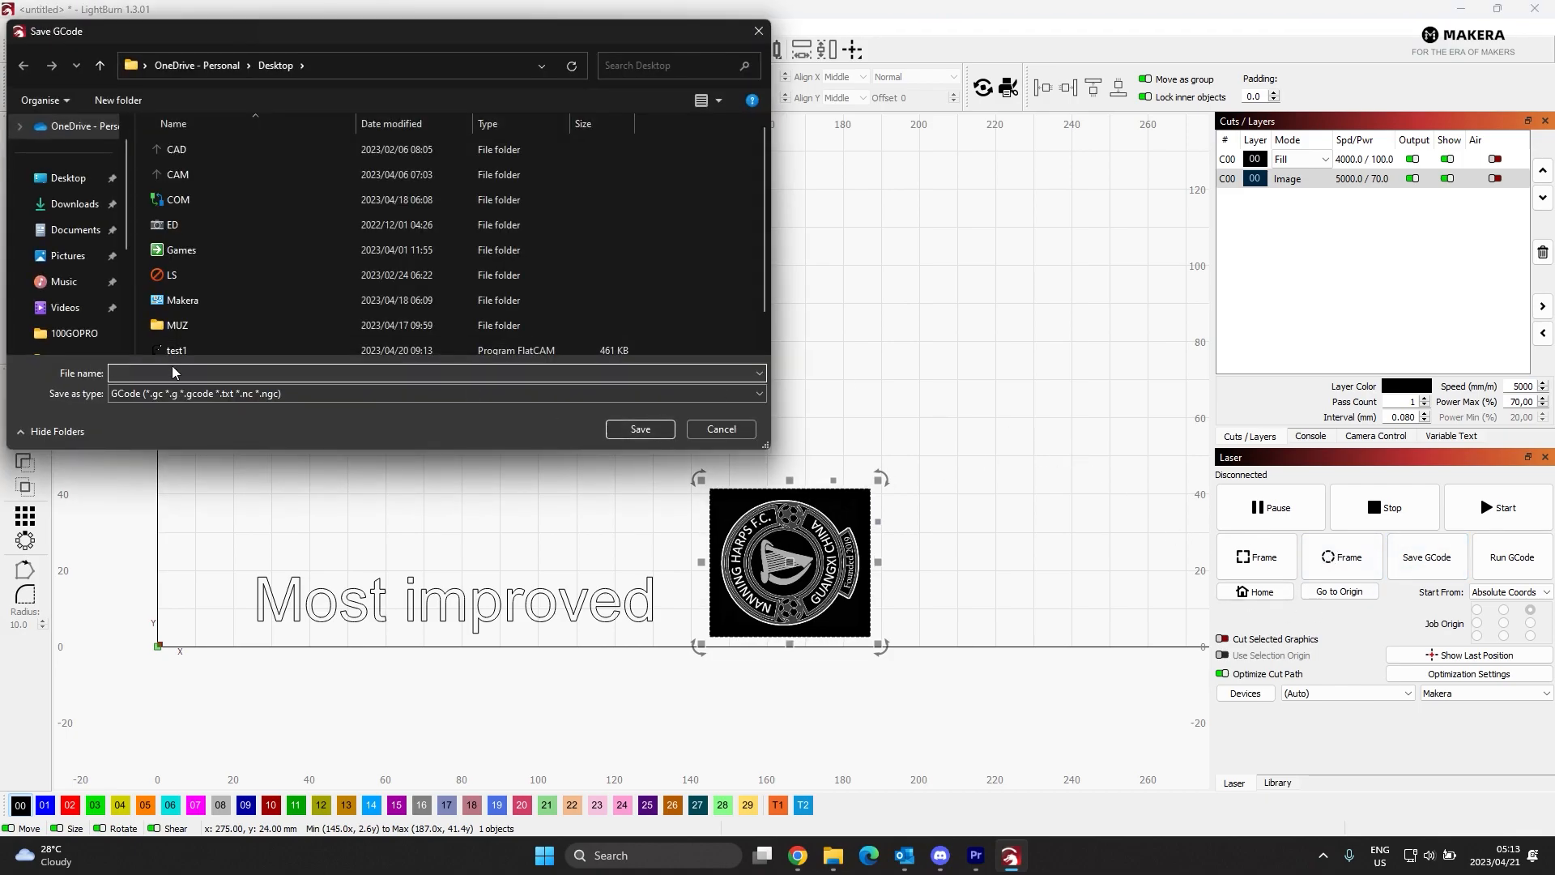
{"action": "scroll", "coordinate": [203, 290], "scroll_direction": "down", "scroll_amount": 1}
{"action": "left_click", "coordinate": [209, 344]}
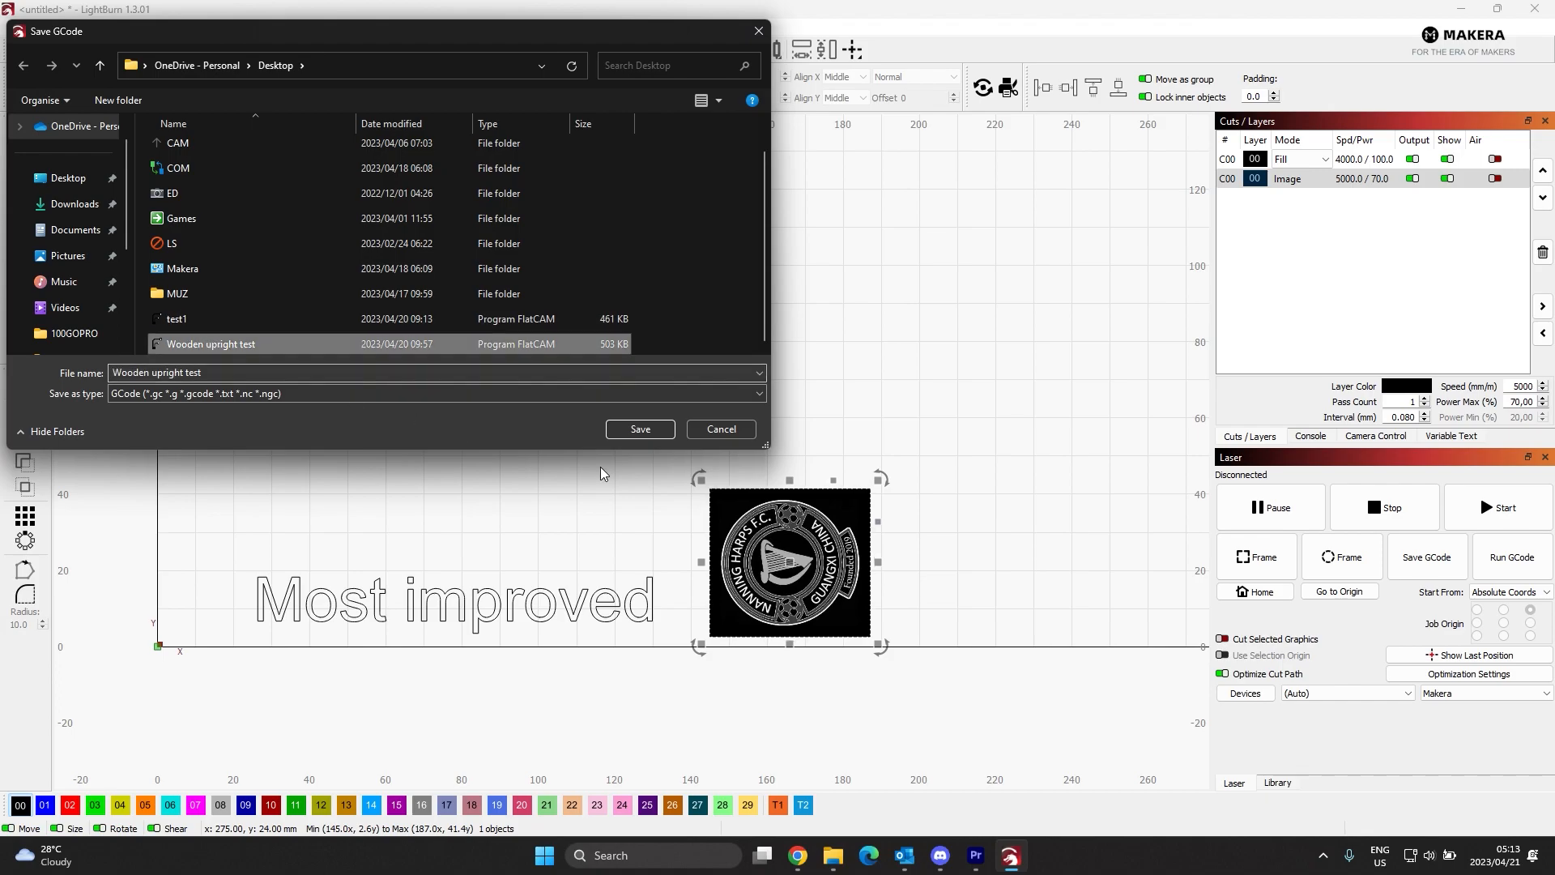
{"action": "left_click", "coordinate": [640, 430]}
{"action": "left_click", "coordinate": [813, 427]}
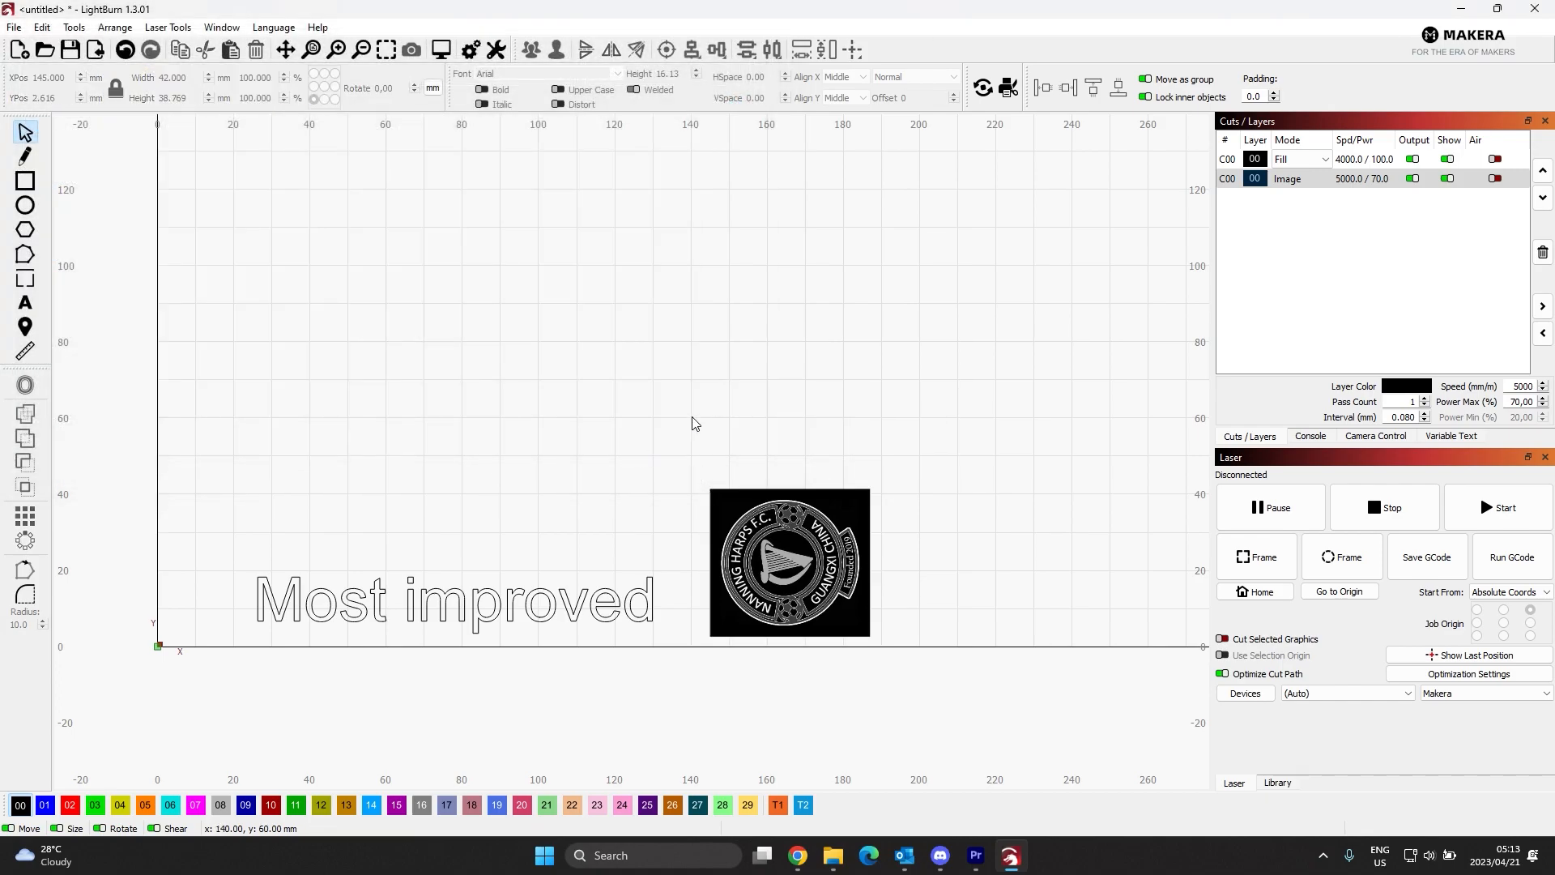